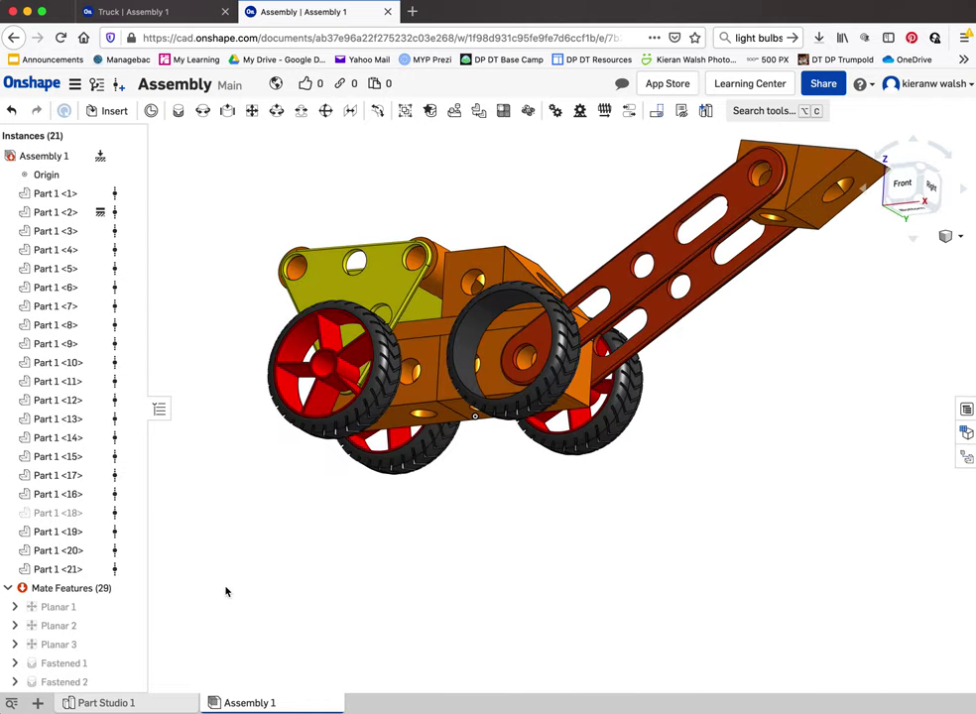
# Step: Look through the Truck document's part studios from Cube to Cuboid, ending on its empty Assembly 1
pyautogui.click(133, 11)
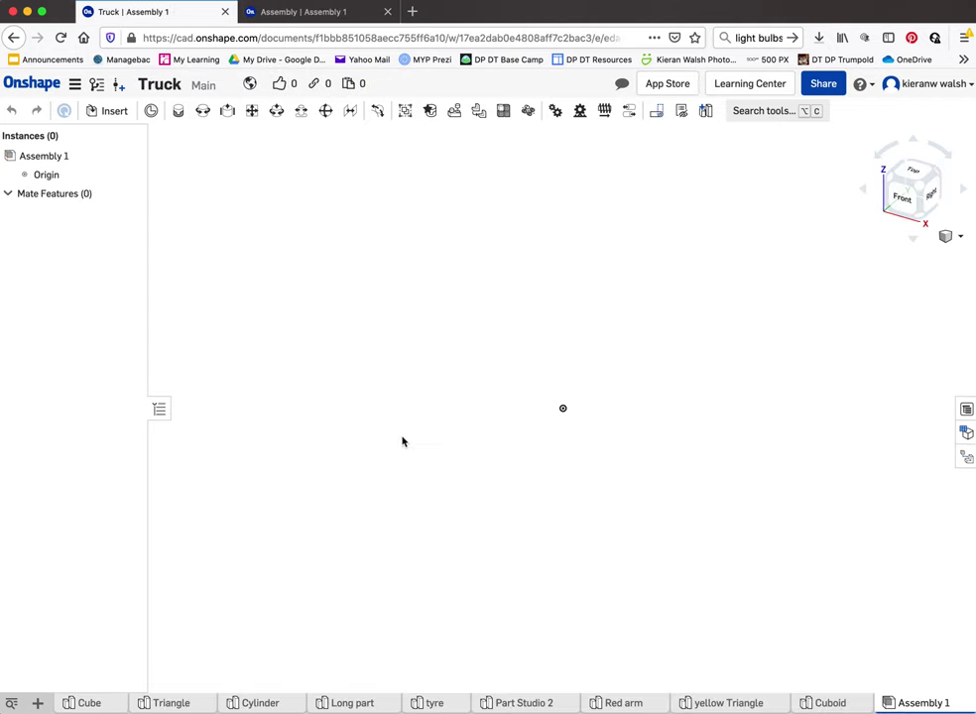
pyautogui.click(88, 703)
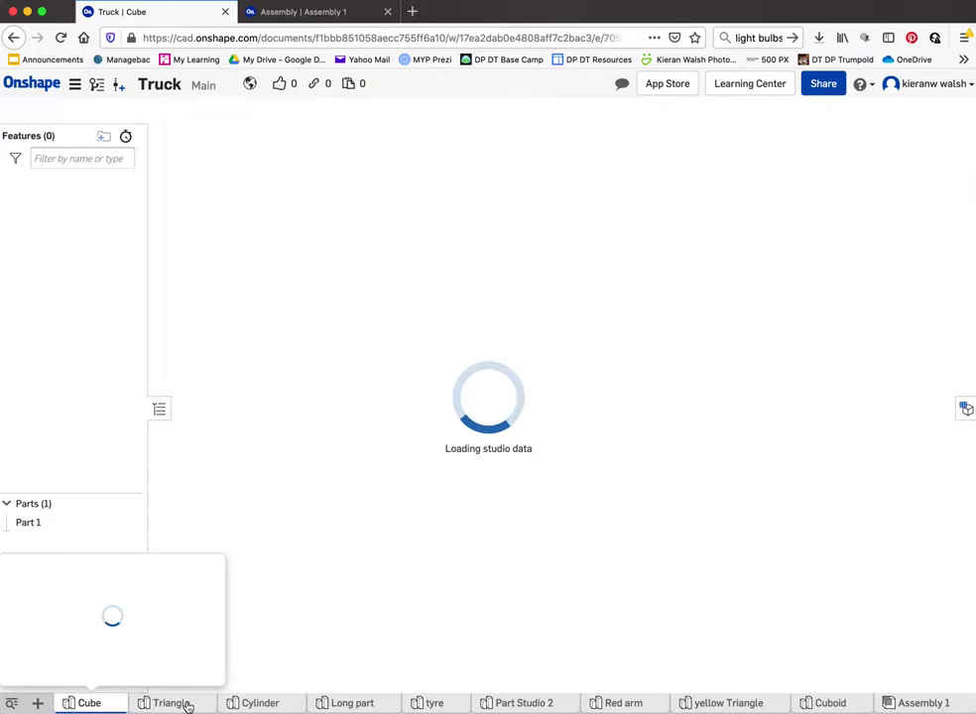
pyautogui.click(185, 704)
pyautogui.click(260, 704)
pyautogui.click(353, 704)
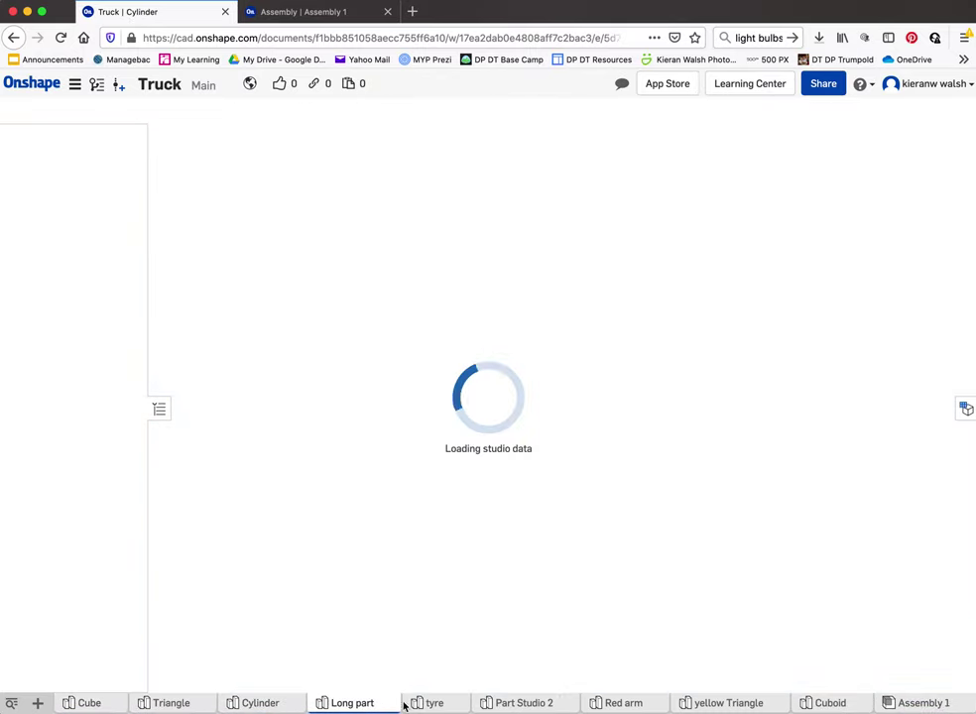
pyautogui.click(434, 703)
pyautogui.click(513, 702)
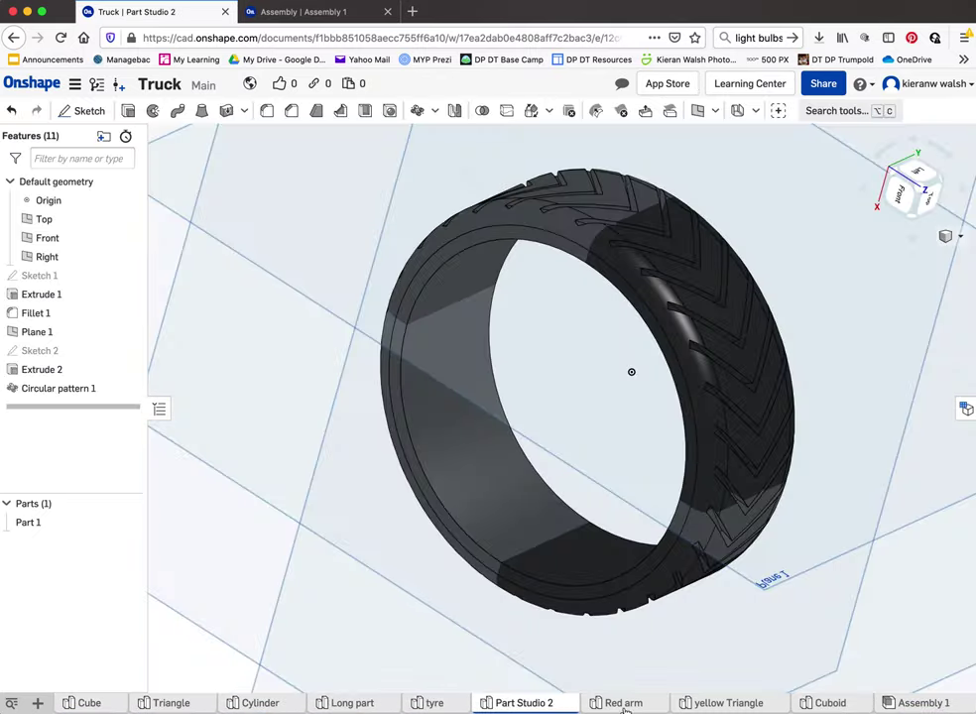
pyautogui.click(623, 702)
pyautogui.click(746, 703)
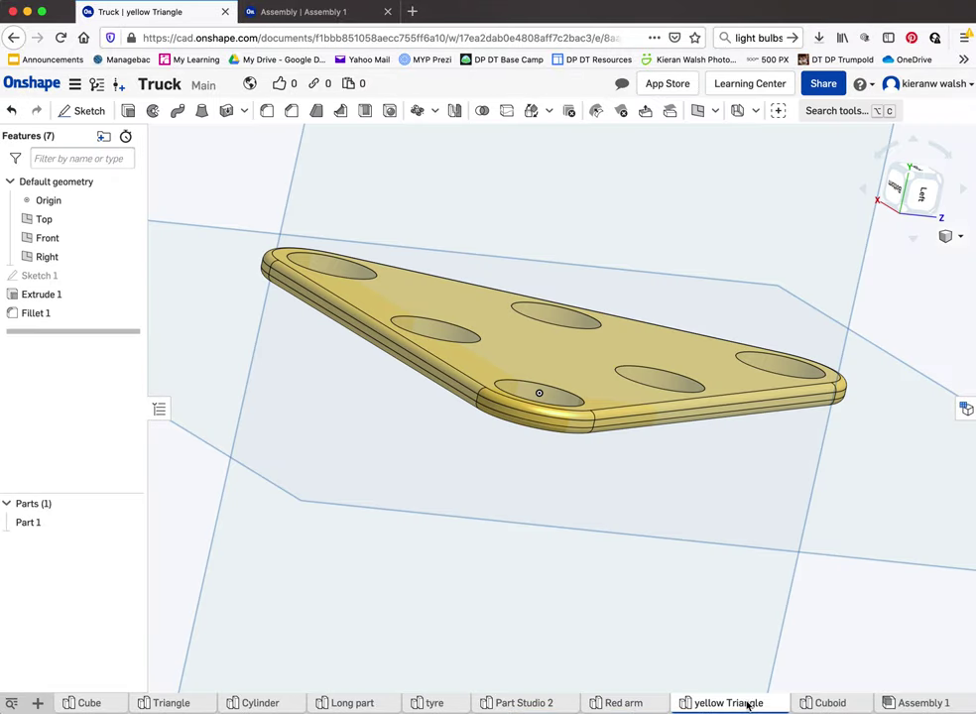
pyautogui.click(817, 703)
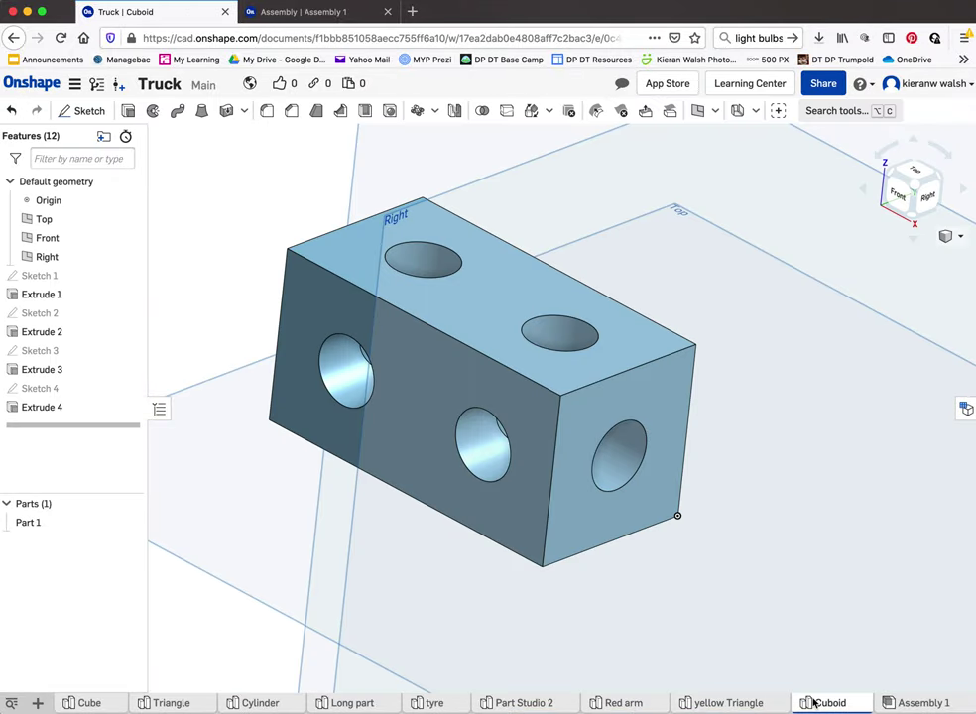
pyautogui.moveTo(923, 709)
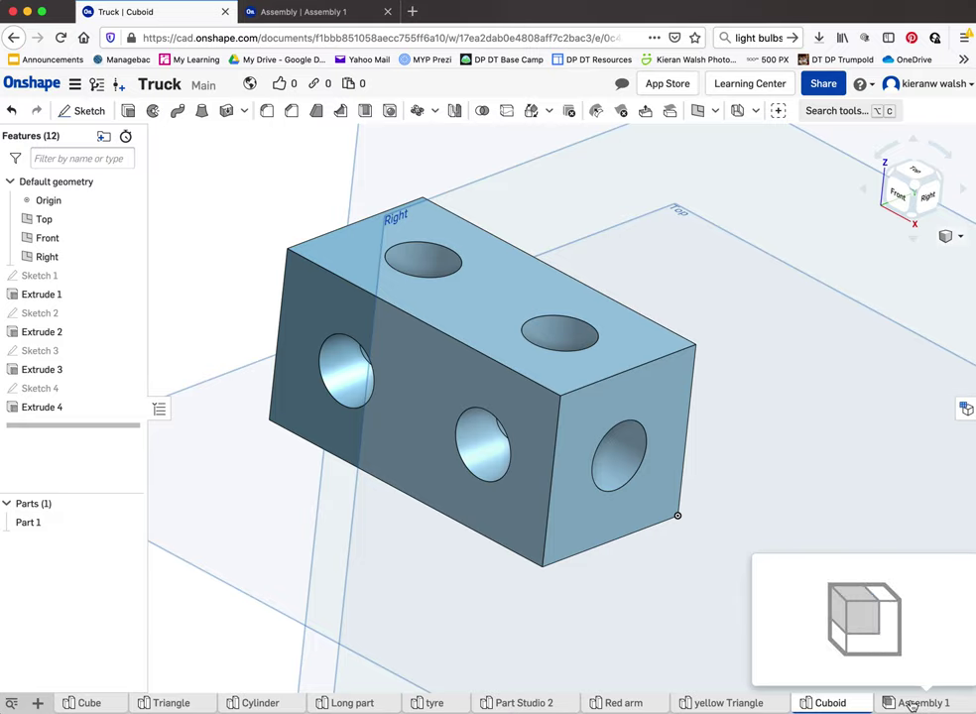
pyautogui.click(912, 704)
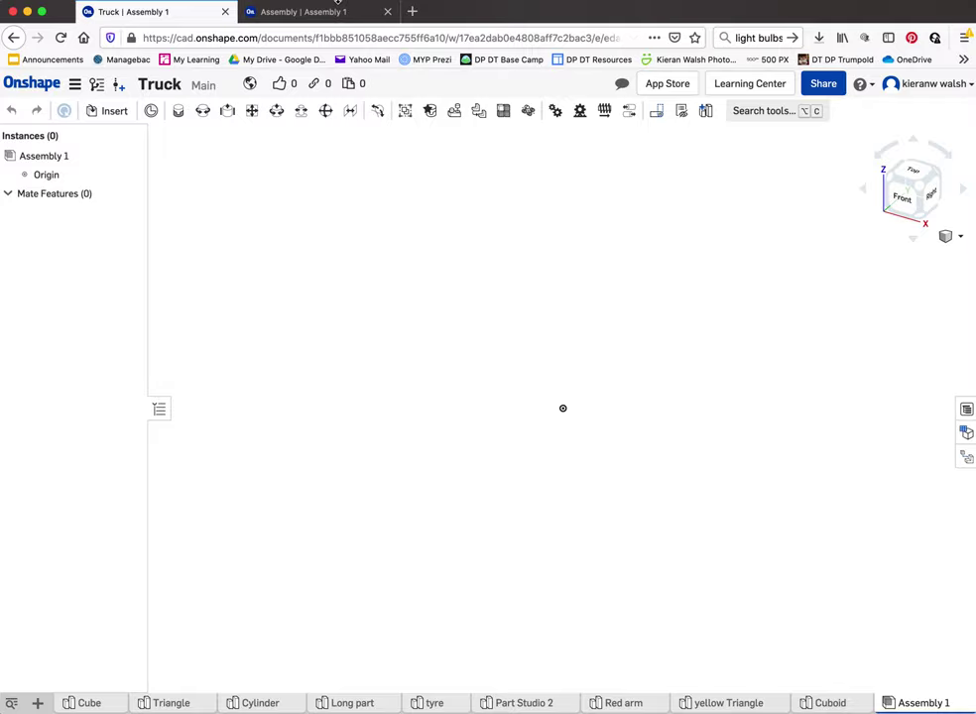
# Step: Inspect the finished loader in the reference Assembly document from the front, and return to the Truck document's Assembly 1
pyautogui.click(340, 14)
pyautogui.moveTo(388, 239); pyautogui.dragTo(388, 436, button='right')
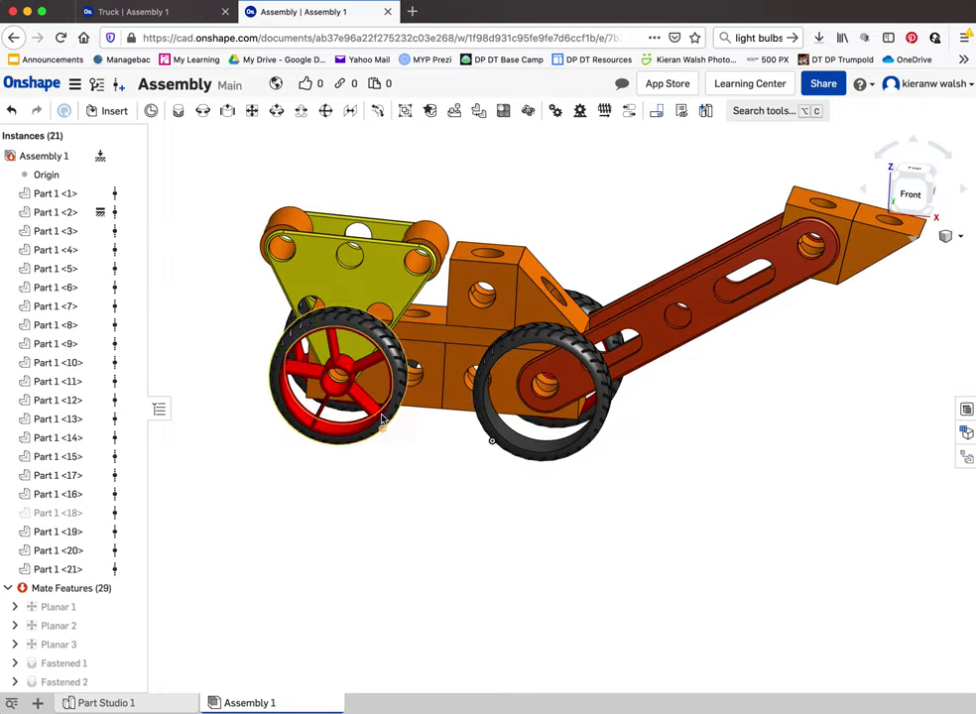
pyautogui.click(188, 13)
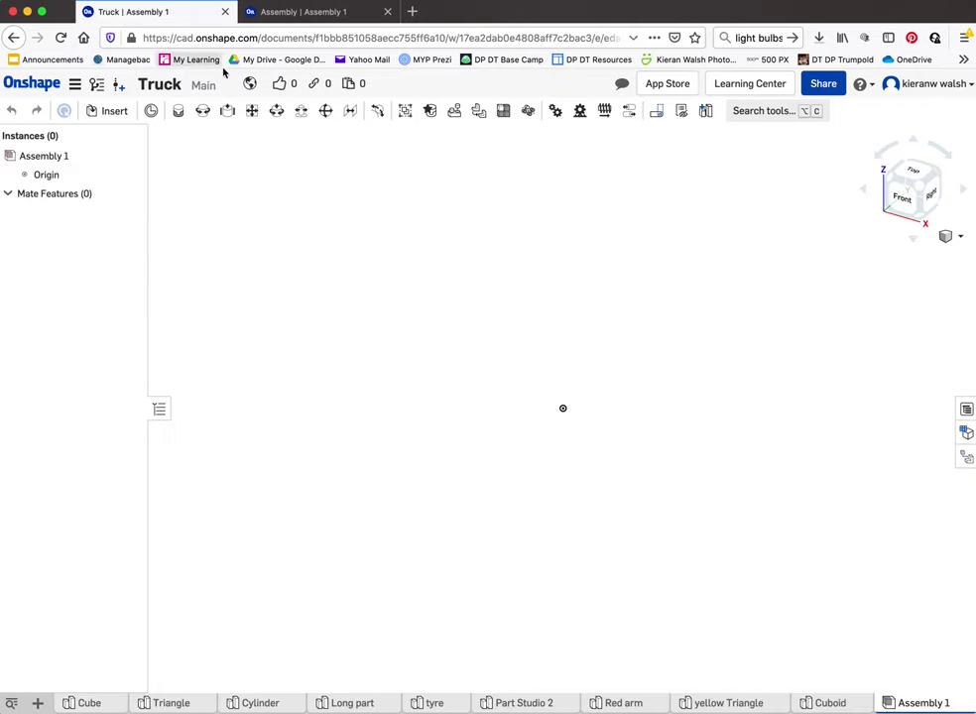
pyautogui.moveTo(928, 707)
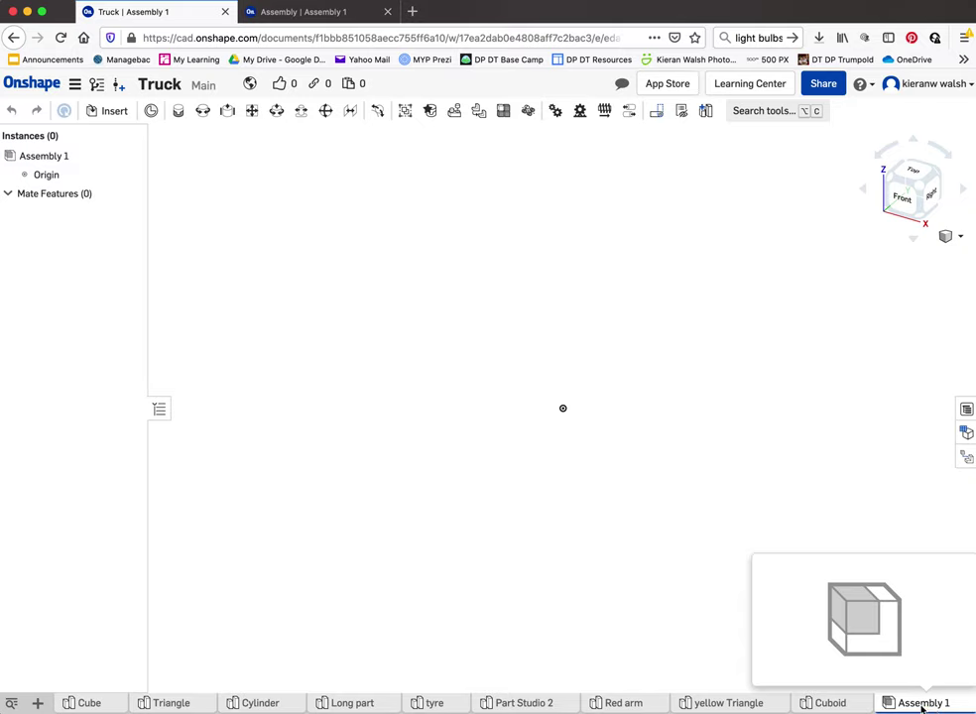
# Step: Insert two instances of the Cuboid part into Assembly 1, placing the second behind and beside the first
pyautogui.click(99, 111)
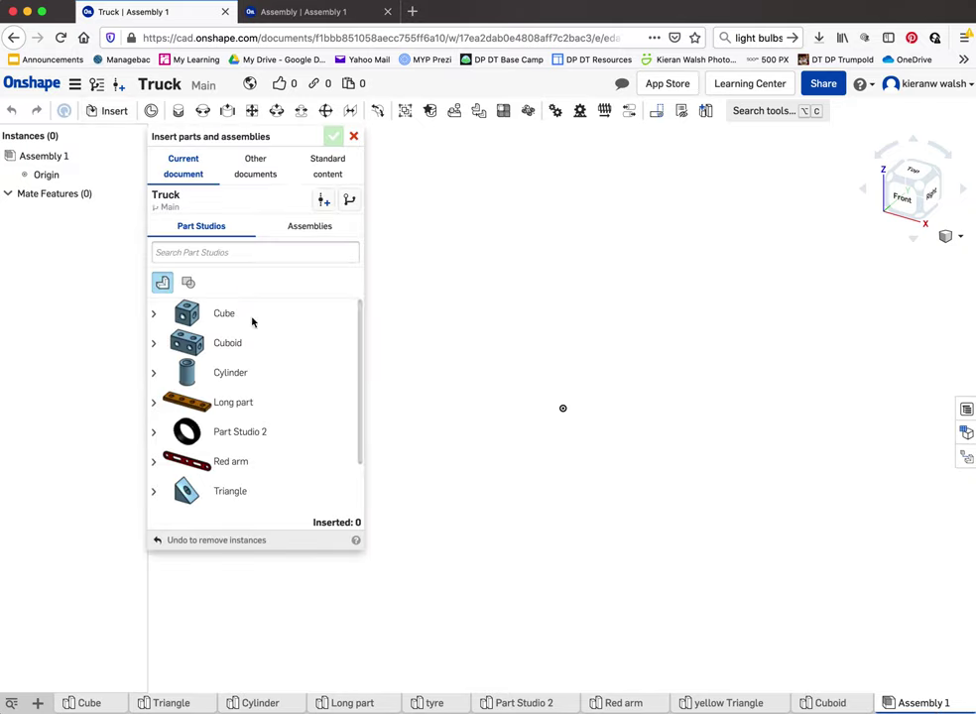
pyautogui.scroll(-1, 240, 400)
pyautogui.scroll(-1, 240, 400)
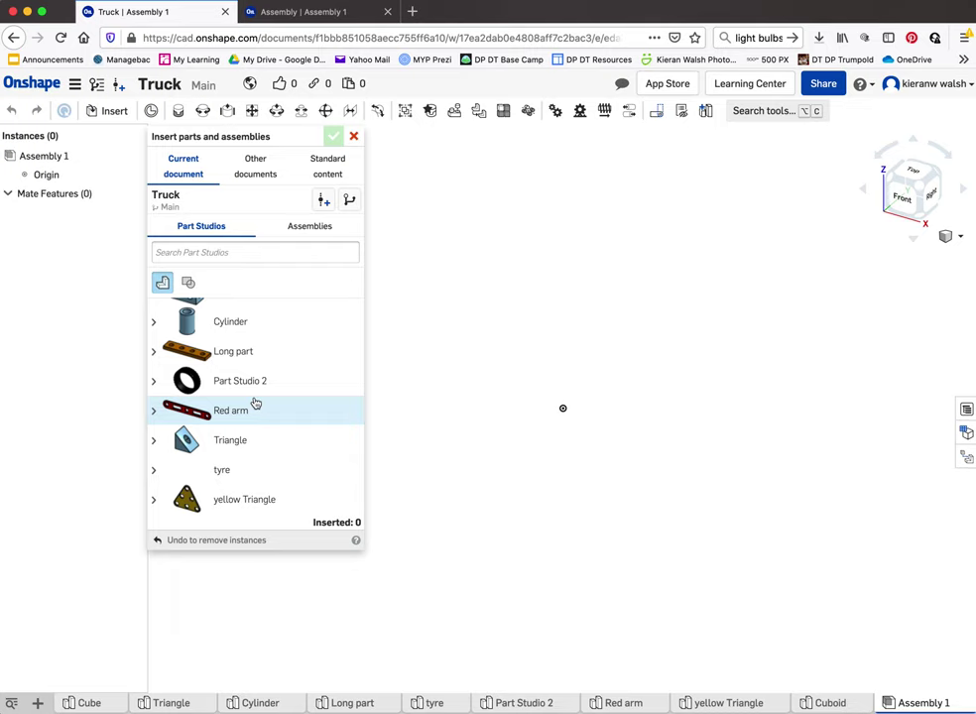
pyautogui.scroll(2, 254, 403)
pyautogui.click(203, 344)
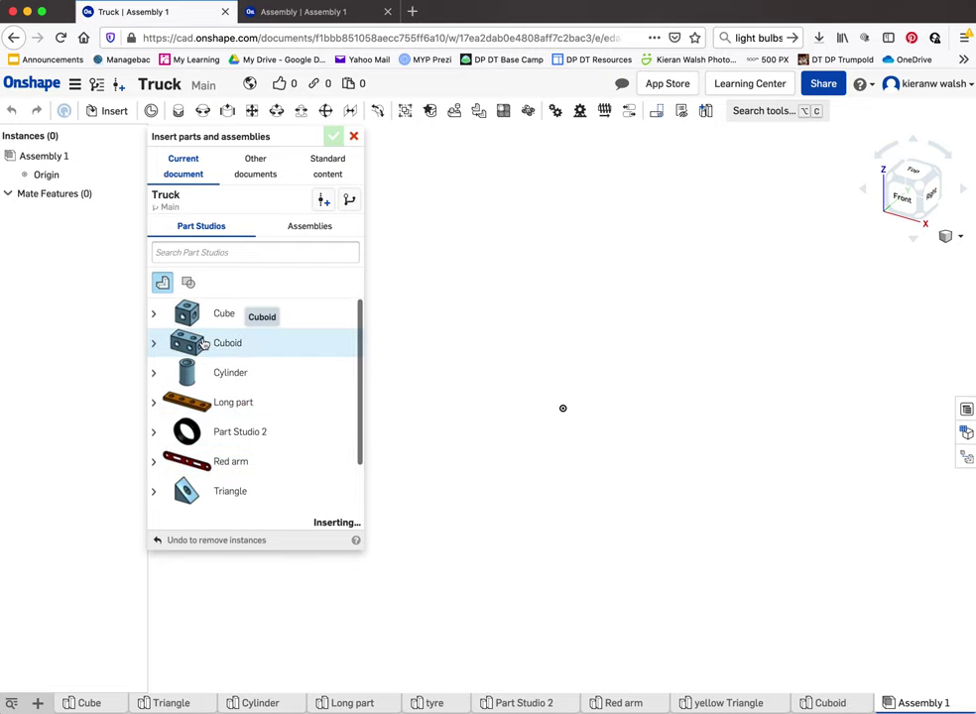
pyautogui.scroll(-5, 517, 414)
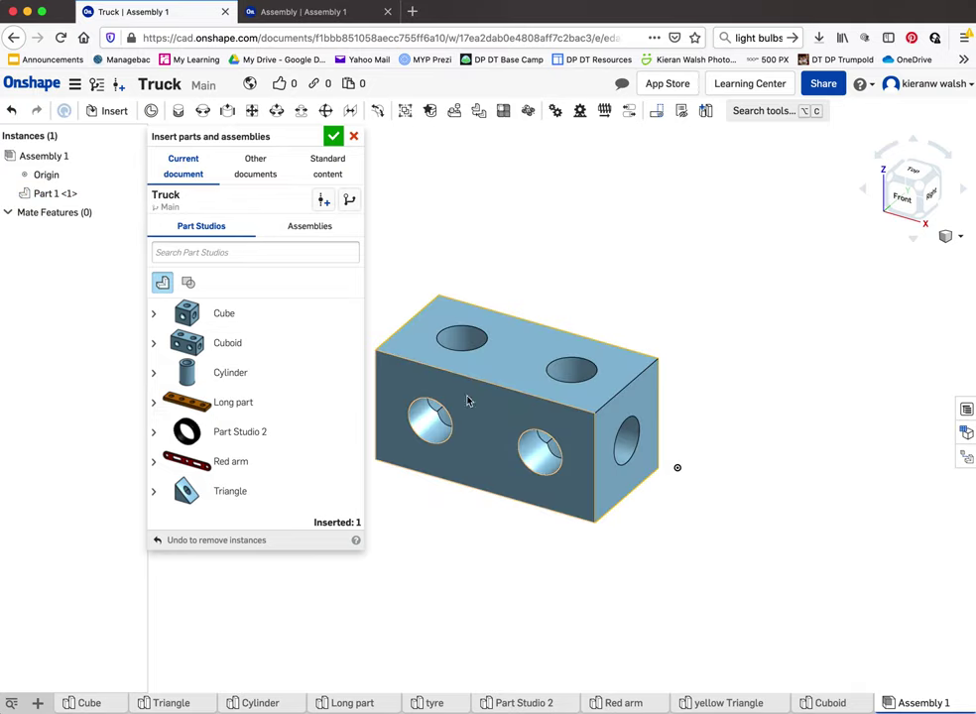
pyautogui.click(174, 344)
pyautogui.click(698, 369)
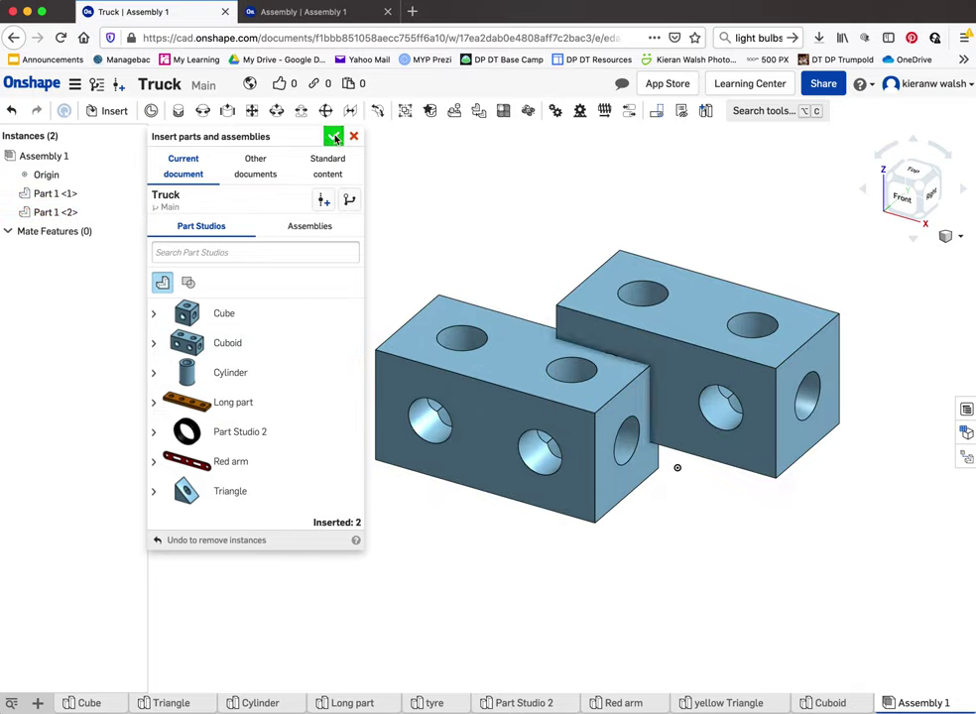
# Step: Insert one Long part above the two cuboids and finish inserting parts
pyautogui.click(233, 402)
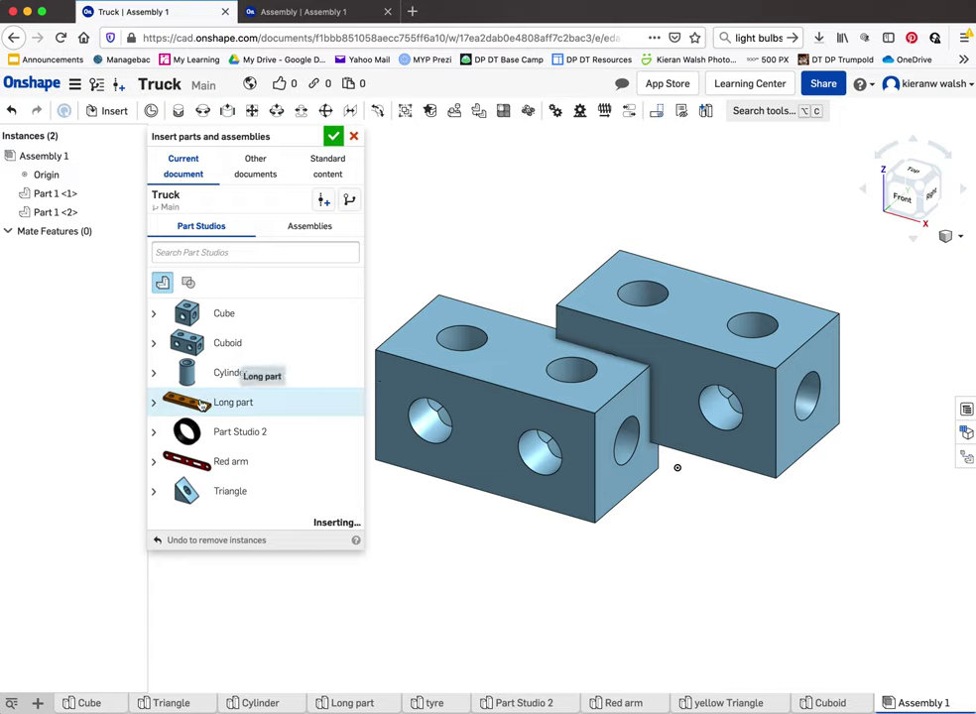
pyautogui.click(473, 152)
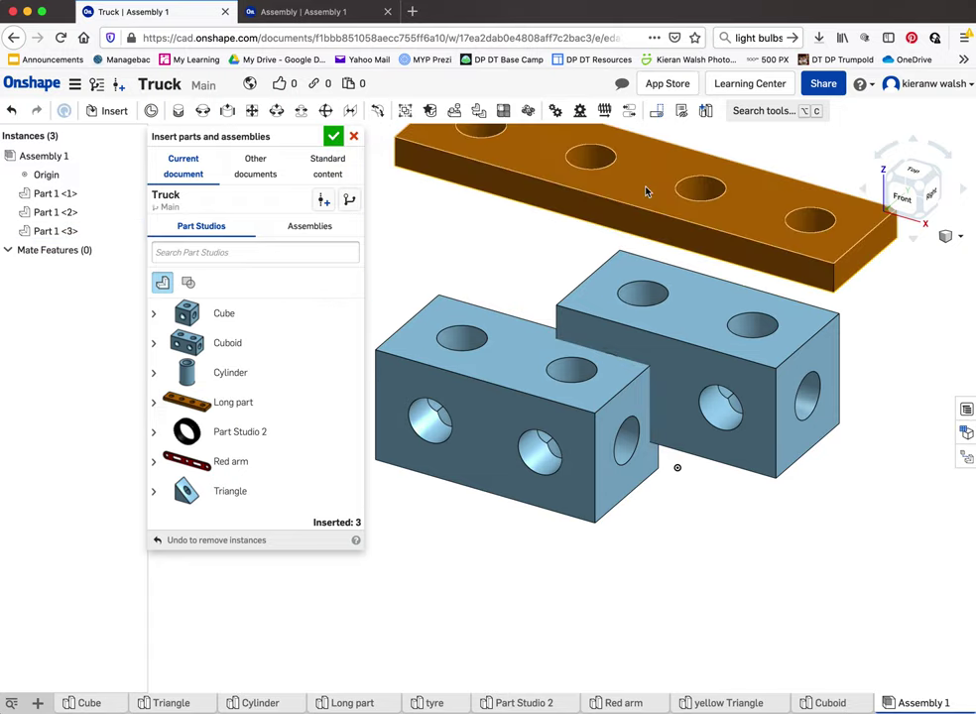
pyautogui.click(335, 138)
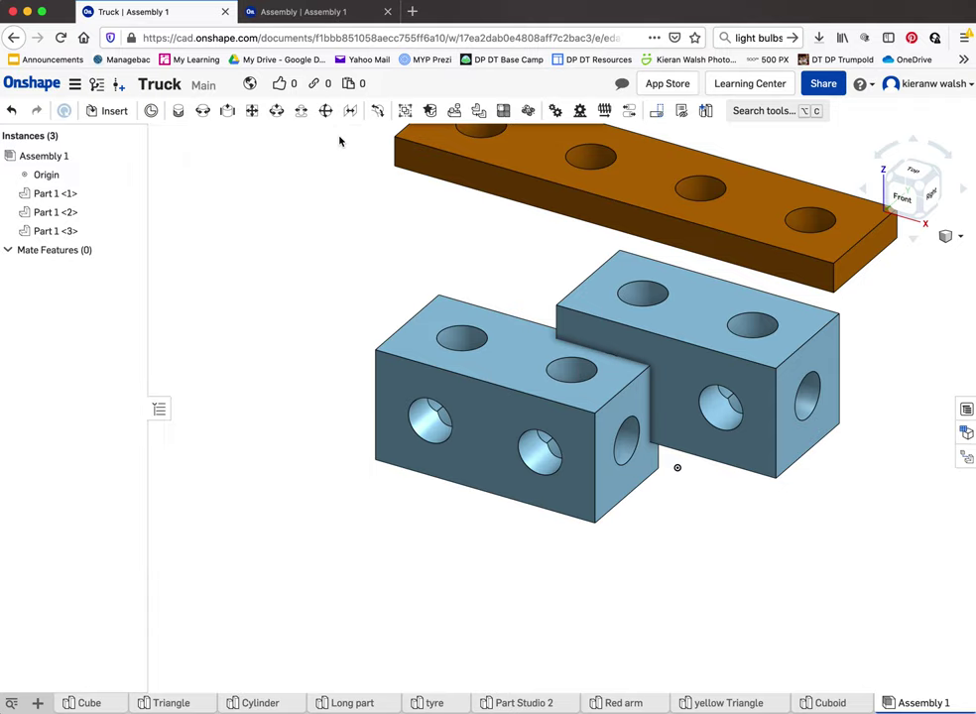
# Step: Move the first cuboid away from the second so there is a clear gap between them, and inspect the parts from several sides
pyautogui.moveTo(477, 251); pyautogui.dragTo(440, 315, button='middle')
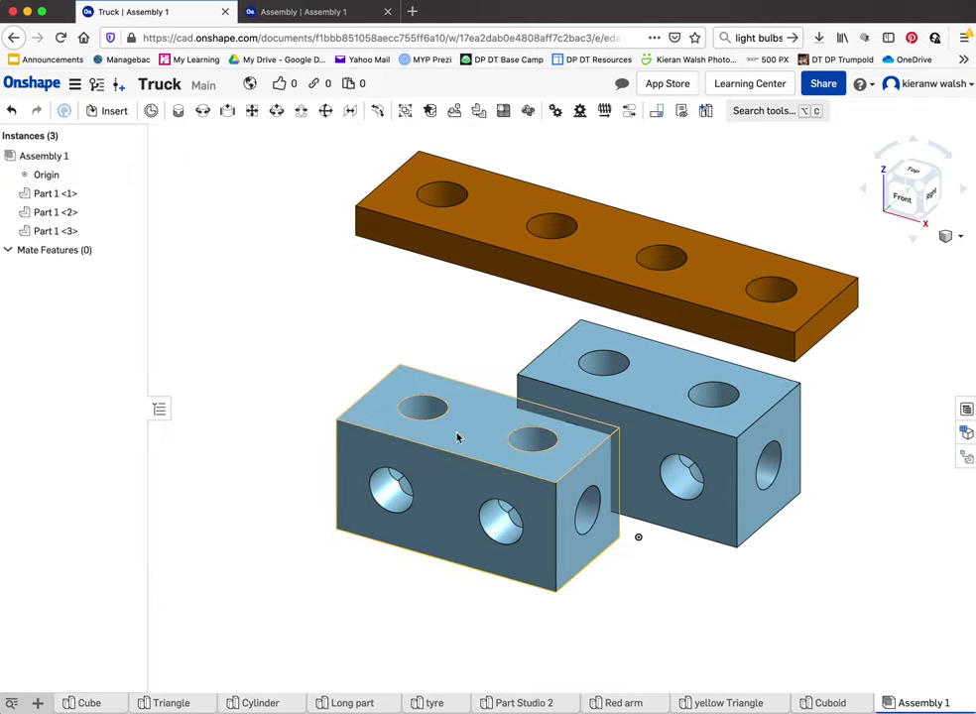
pyautogui.moveTo(410, 381); pyautogui.dragTo(348, 331, button='right')
pyautogui.moveTo(454, 397); pyautogui.dragTo(525, 373, button='right')
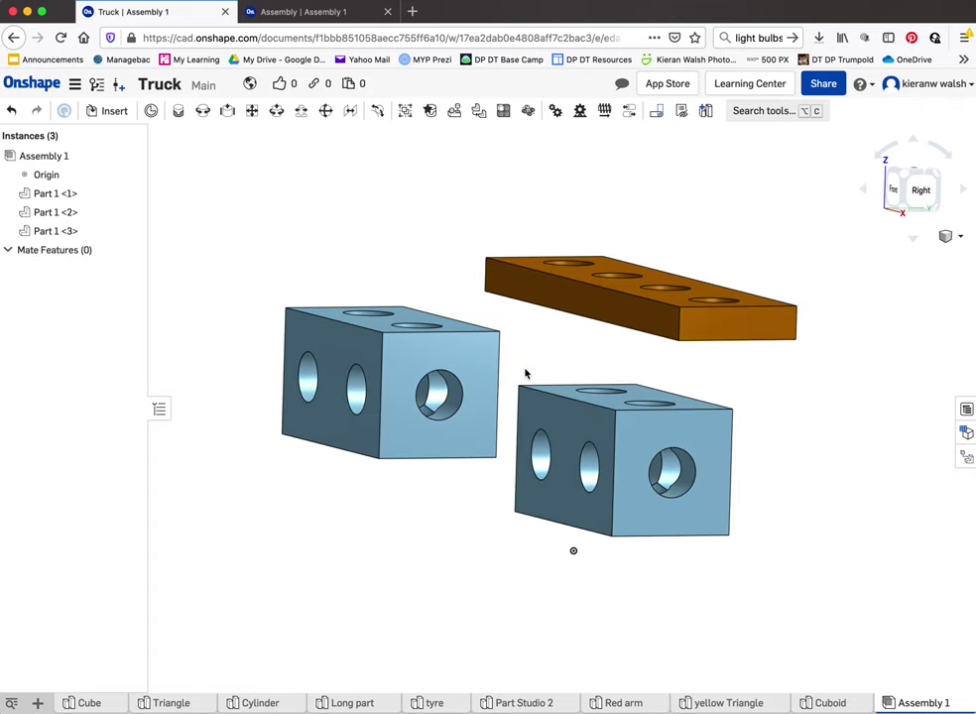
pyautogui.moveTo(462, 432); pyautogui.dragTo(442, 337, button='right')
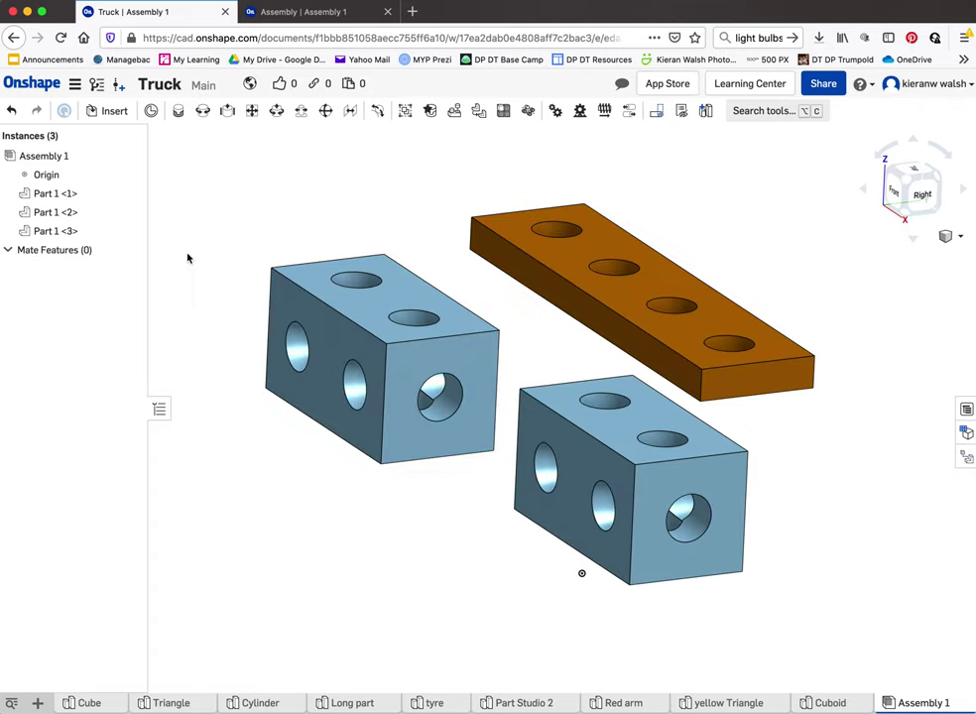
pyautogui.moveTo(454, 388); pyautogui.dragTo(566, 399, button='right')
pyautogui.moveTo(277, 417); pyautogui.dragTo(572, 389, button='right')
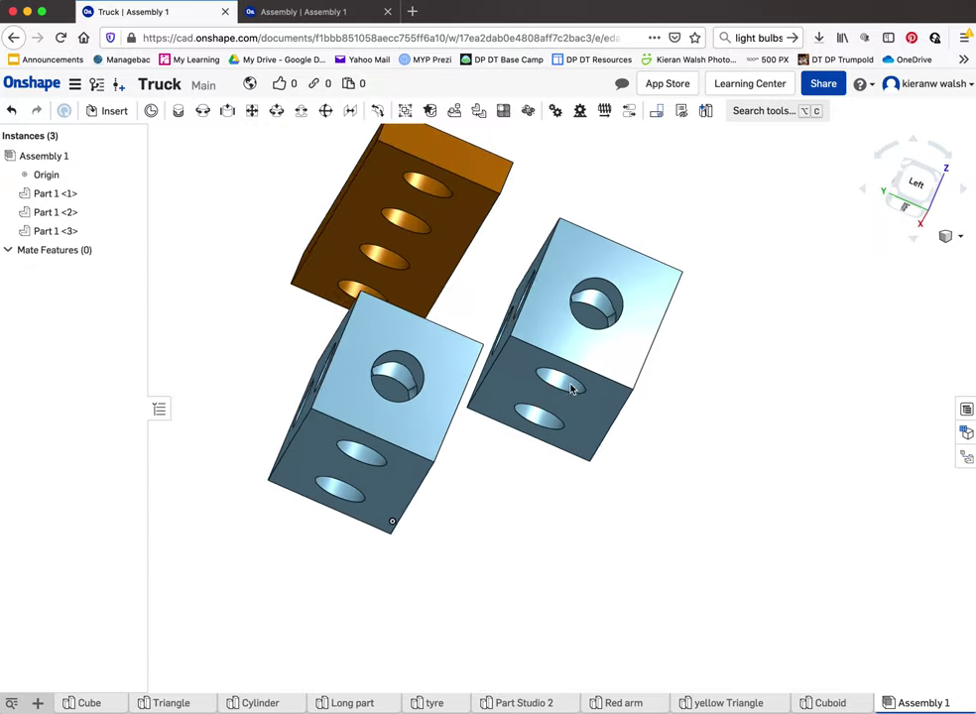
pyautogui.moveTo(499, 429); pyautogui.dragTo(379, 425, button='right')
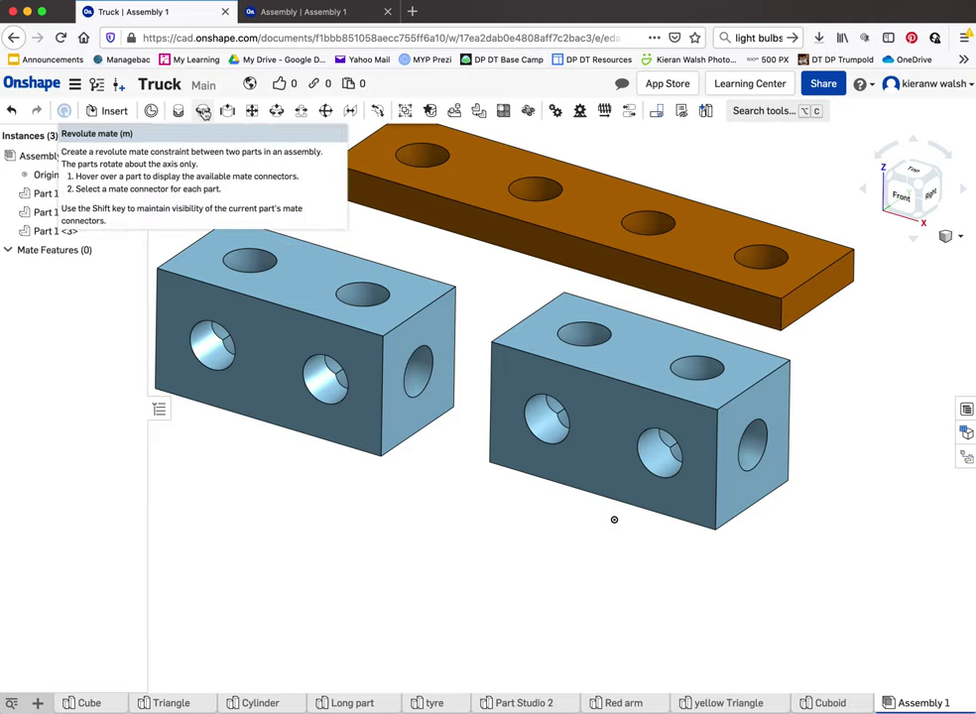
# Step: Swing the red arm in the reference assembly to check how it rotates, and return to the Truck assembly
pyautogui.click(298, 22)
pyautogui.moveTo(702, 293); pyautogui.dragTo(558, 380)
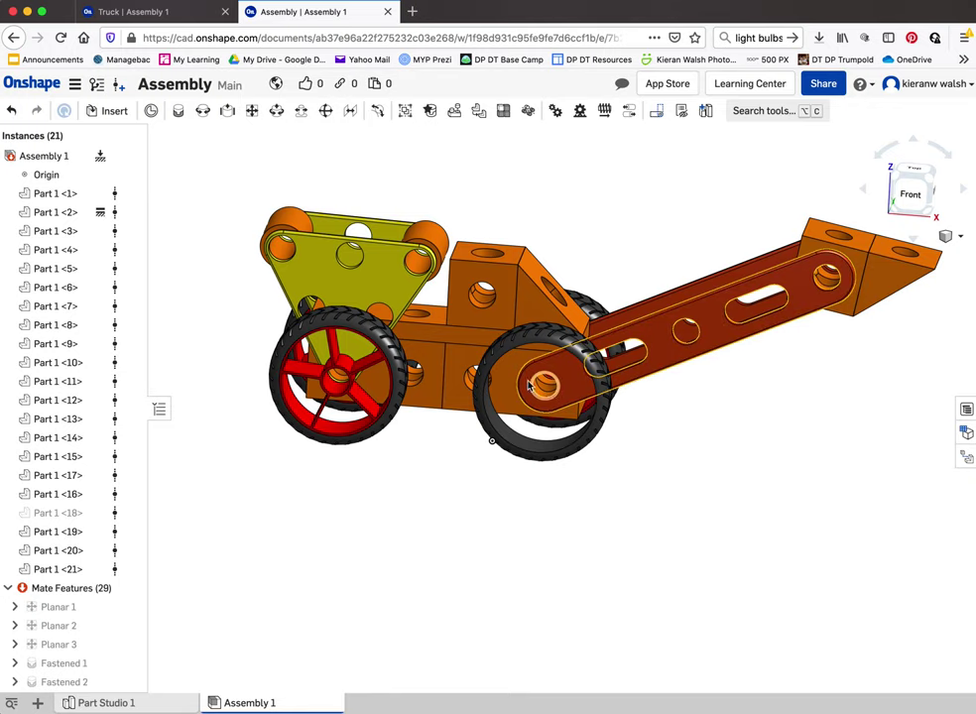
pyautogui.click(184, 12)
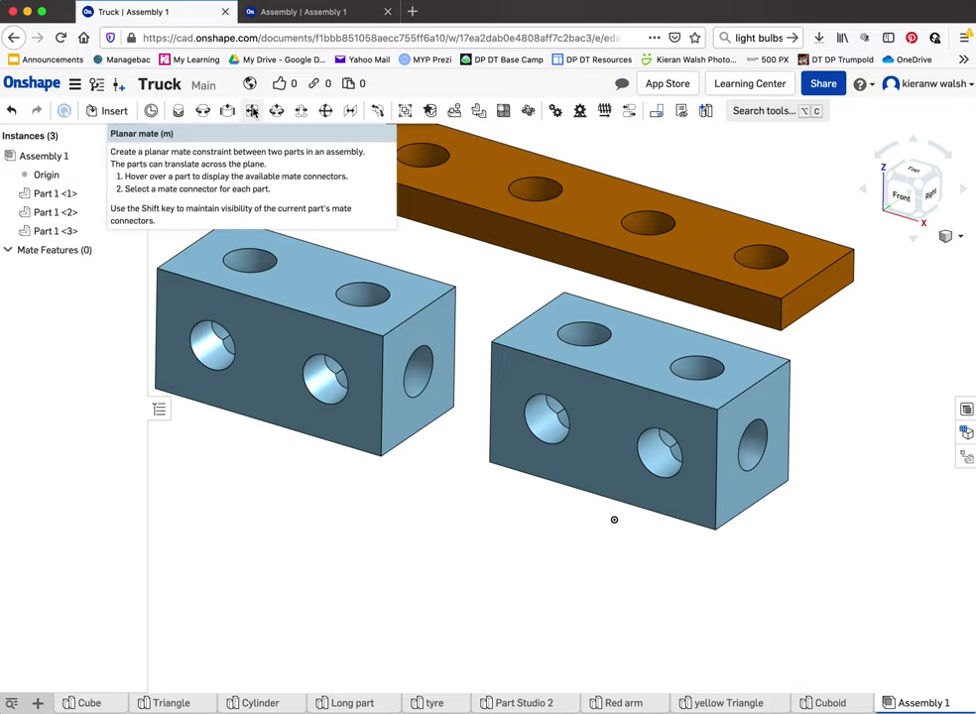
# Step: Start a Fastened mate from the outer centre of the hole in the first cuboid's end face that faces the second cuboid
pyautogui.scroll(-1, 487, 317)
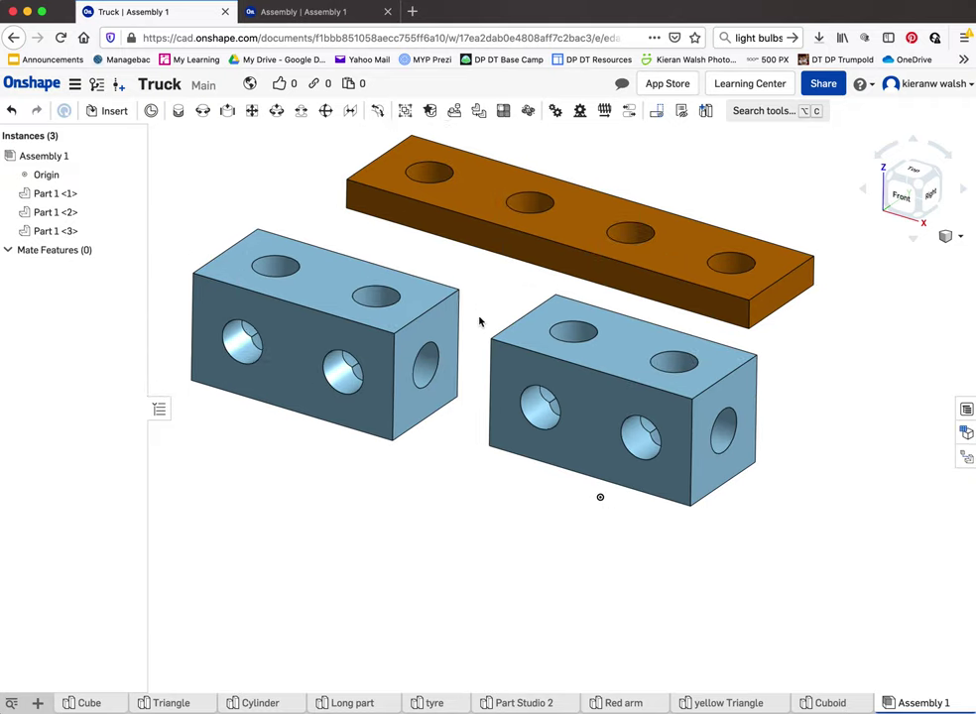
pyautogui.click(180, 112)
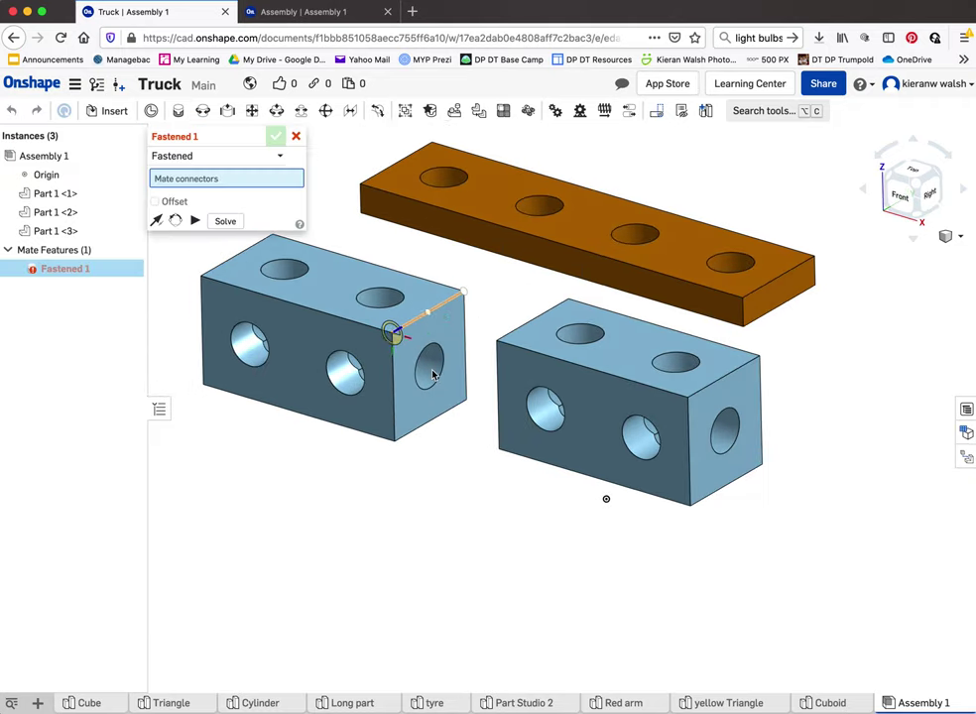
pyautogui.scroll(2, 430, 373)
pyautogui.scroll(1, 437, 375)
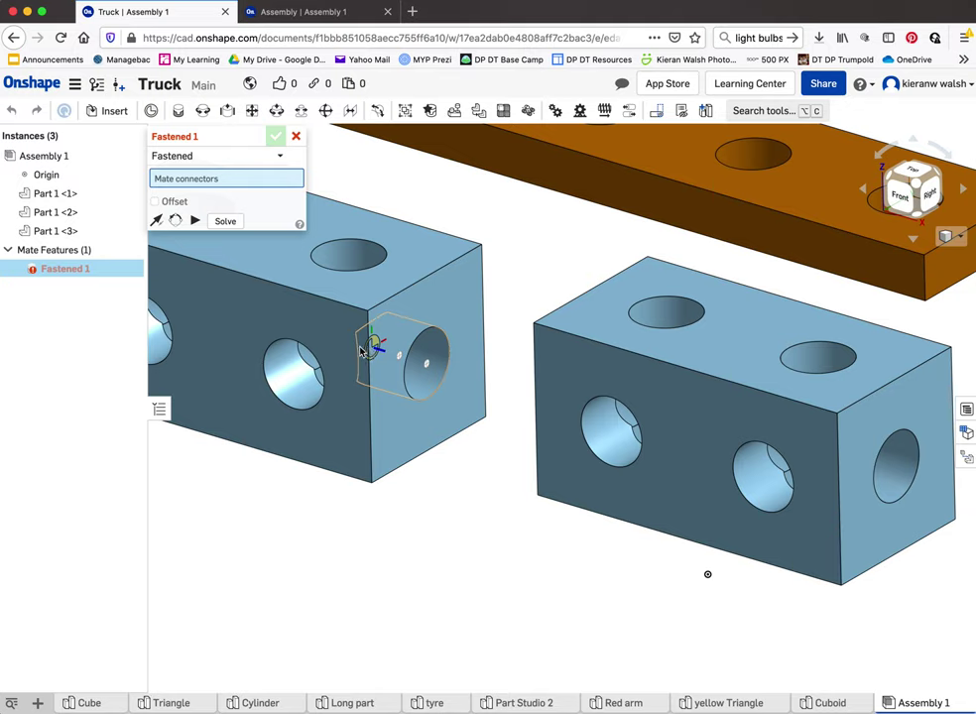
pyautogui.moveTo(490, 385); pyautogui.dragTo(640, 476, button='right')
pyautogui.scroll(3, 640, 476)
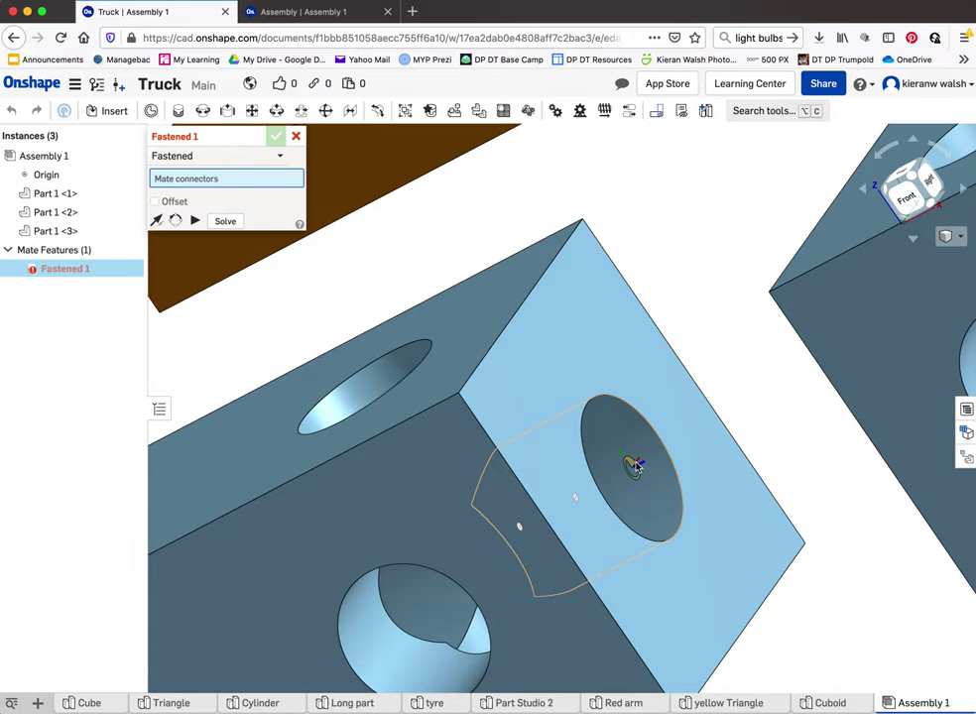
pyautogui.click(636, 467)
# Step: Complete the Fastened mate at the outer centre of the second cuboid's facing end hole, joining the cuboids end to end
pyautogui.moveTo(589, 410); pyautogui.dragTo(534, 435, button='right')
pyautogui.scroll(5, 197, 462)
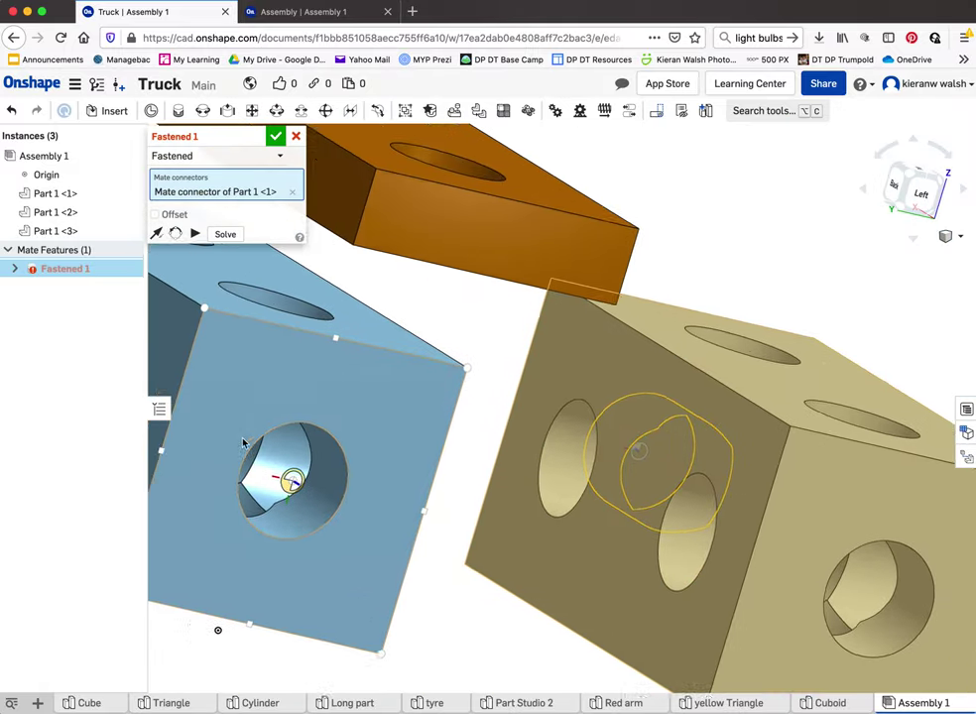
pyautogui.scroll(4, 292, 419)
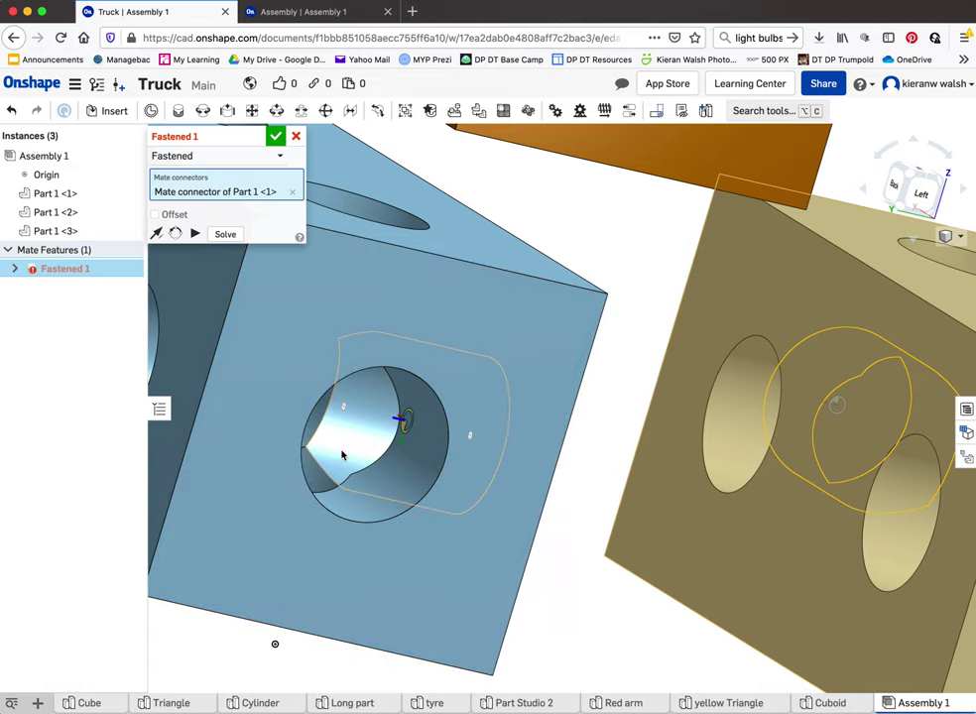
pyautogui.moveTo(325, 508); pyautogui.dragTo(346, 510, button='right')
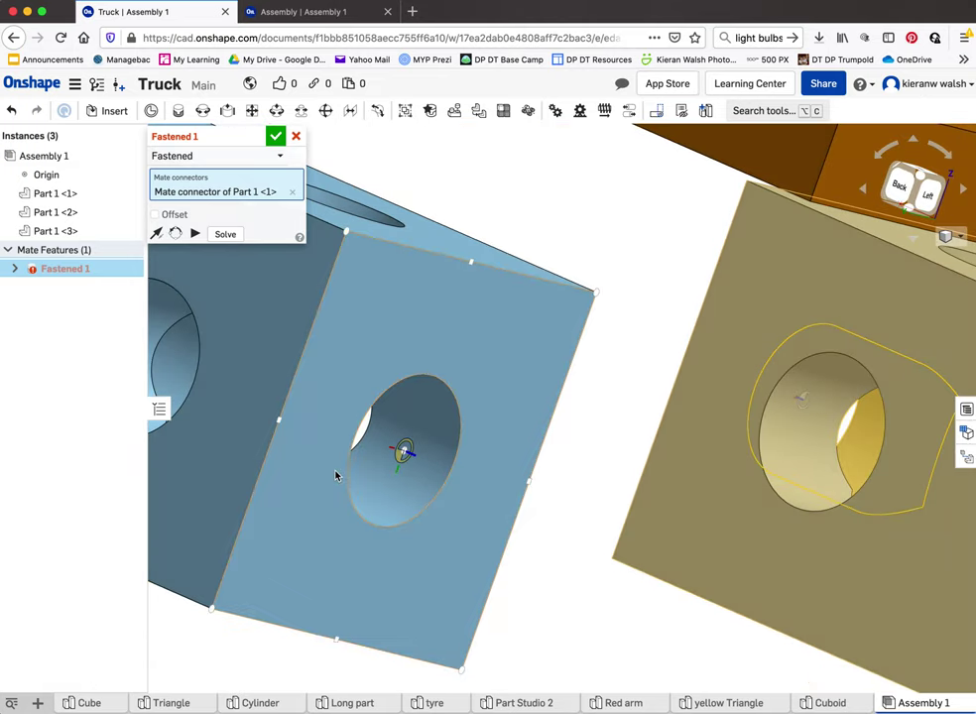
pyautogui.click(408, 457)
pyautogui.moveTo(449, 451); pyautogui.dragTo(317, 520, button='right')
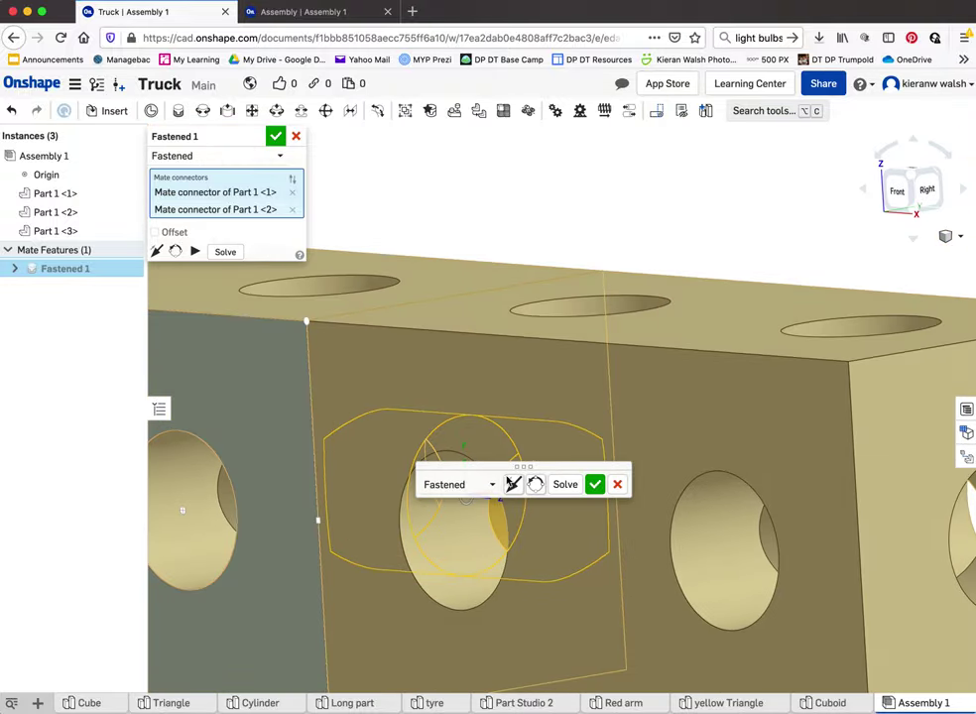
pyautogui.click(594, 484)
pyautogui.scroll(-5, 595, 477)
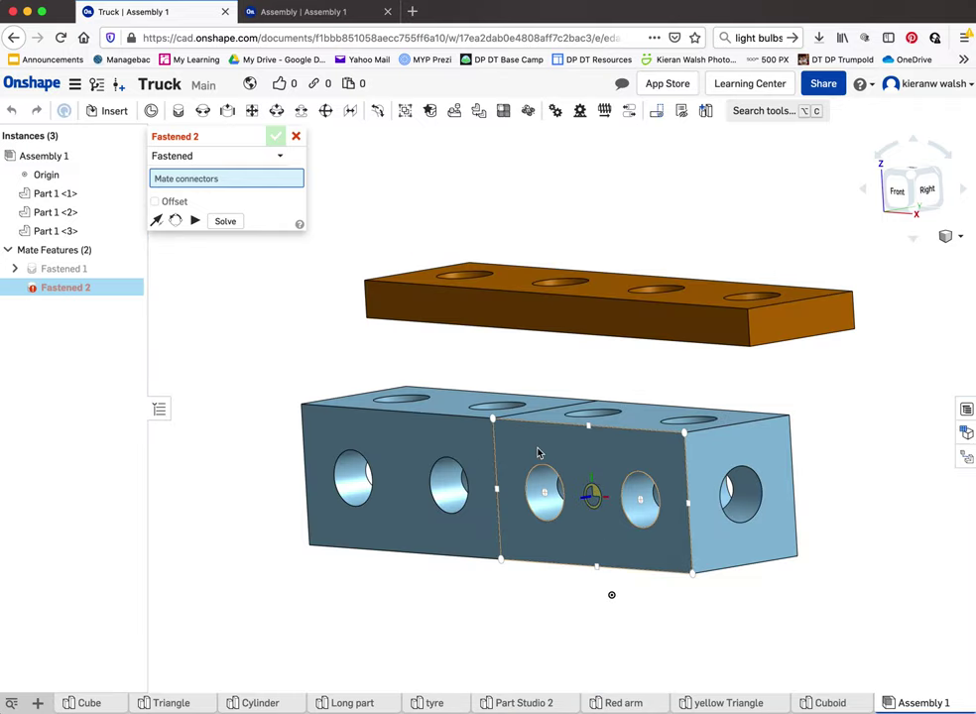
# Step: Create a Fastened mate between the outermost hole on the first cuboid's top face and the underside of the long part's matching end hole
pyautogui.moveTo(539, 454); pyautogui.dragTo(151, 146, button='right')
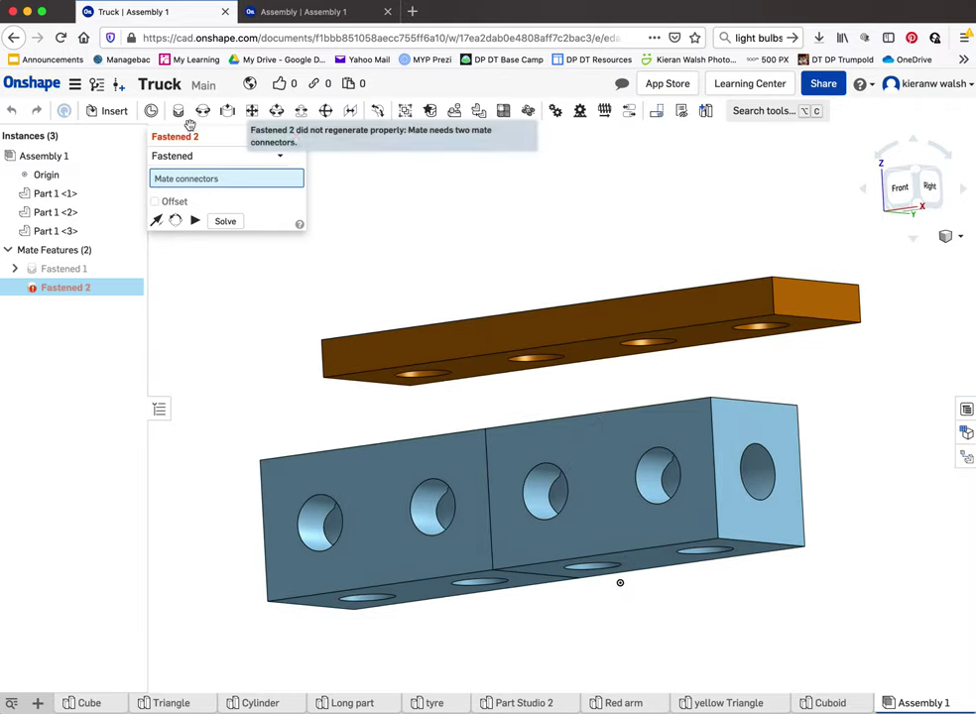
pyautogui.moveTo(319, 248); pyautogui.dragTo(433, 397, button='right')
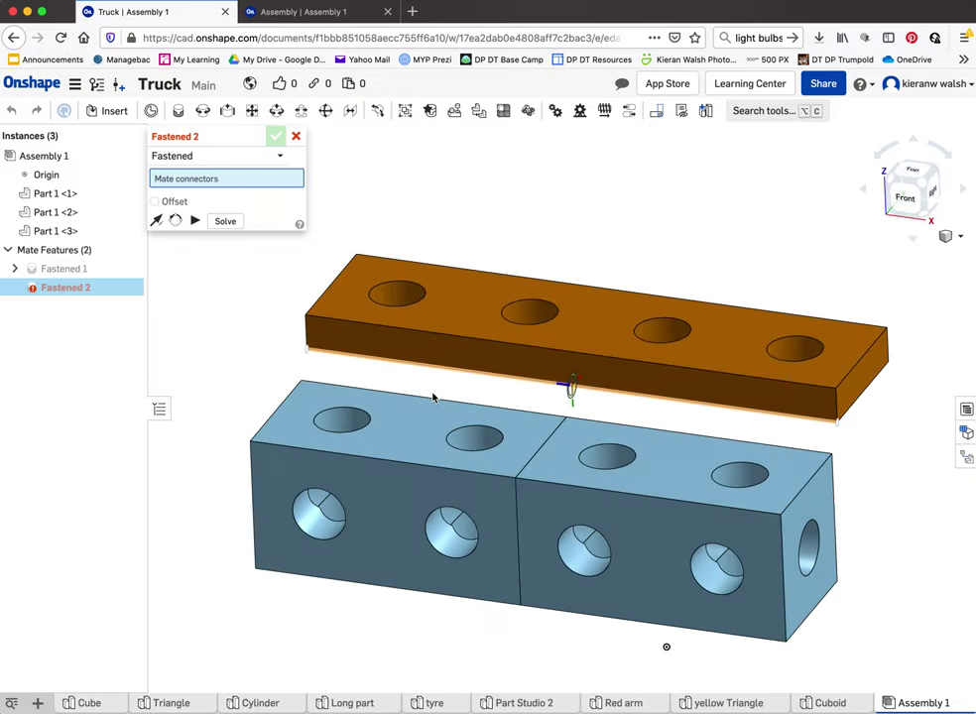
pyautogui.moveTo(350, 352); pyautogui.dragTo(326, 422, button='right')
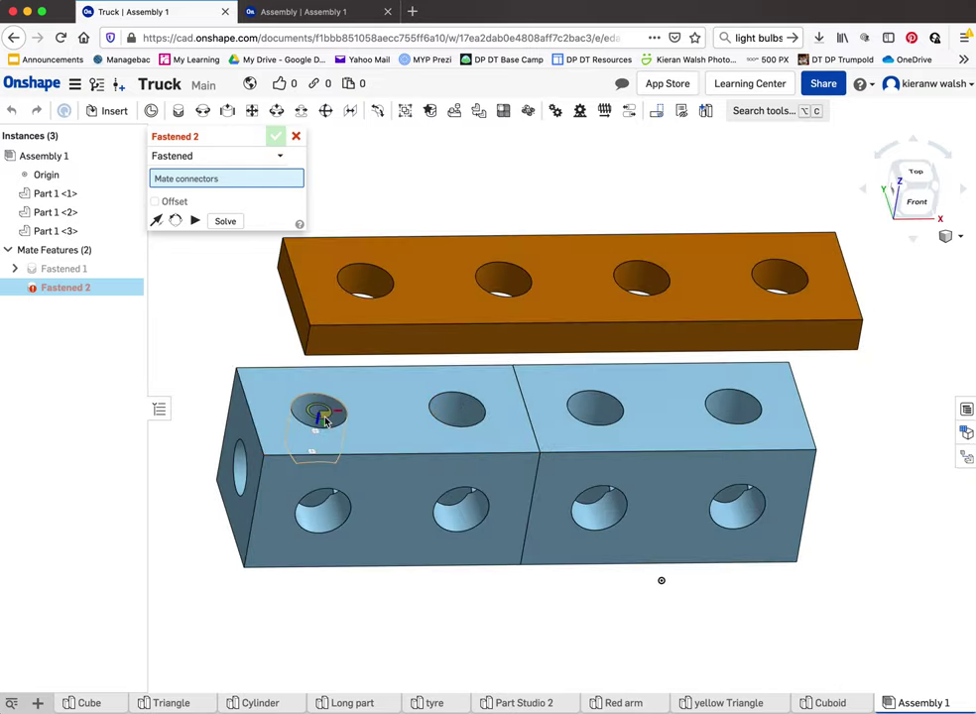
pyautogui.click(388, 408)
pyautogui.moveTo(388, 408); pyautogui.dragTo(425, 302, button='right')
pyautogui.scroll(3, 427, 303)
pyautogui.click(426, 303)
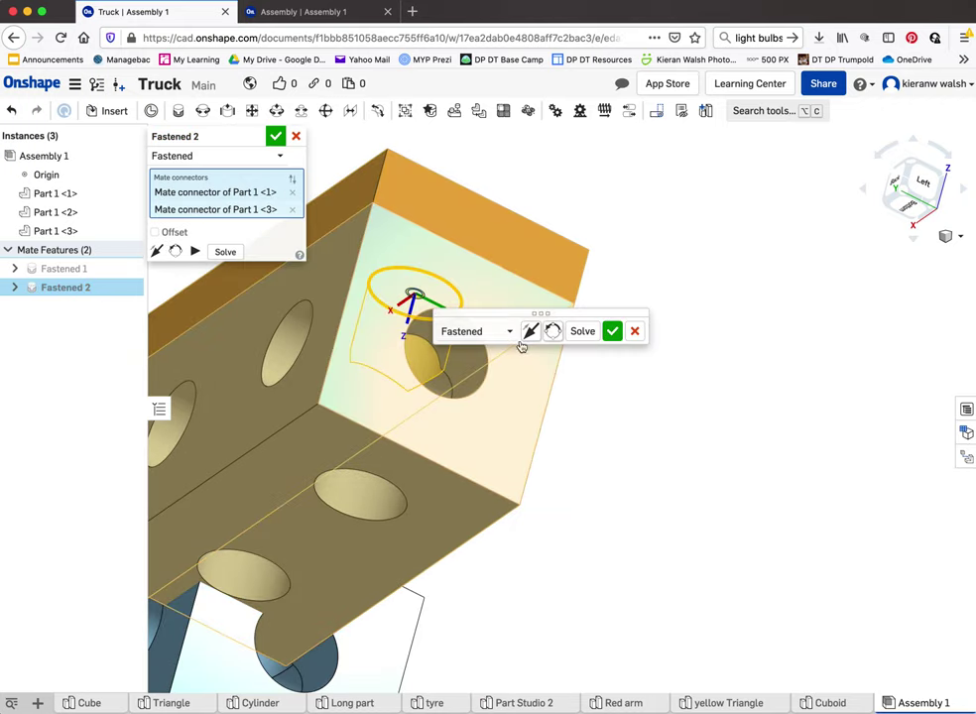
# Step: Check the alignment of the first cuboid beneath the long part and accept the Fastened mate
pyautogui.moveTo(540, 313); pyautogui.dragTo(739, 387)
pyautogui.moveTo(694, 426); pyautogui.dragTo(417, 342, button='right')
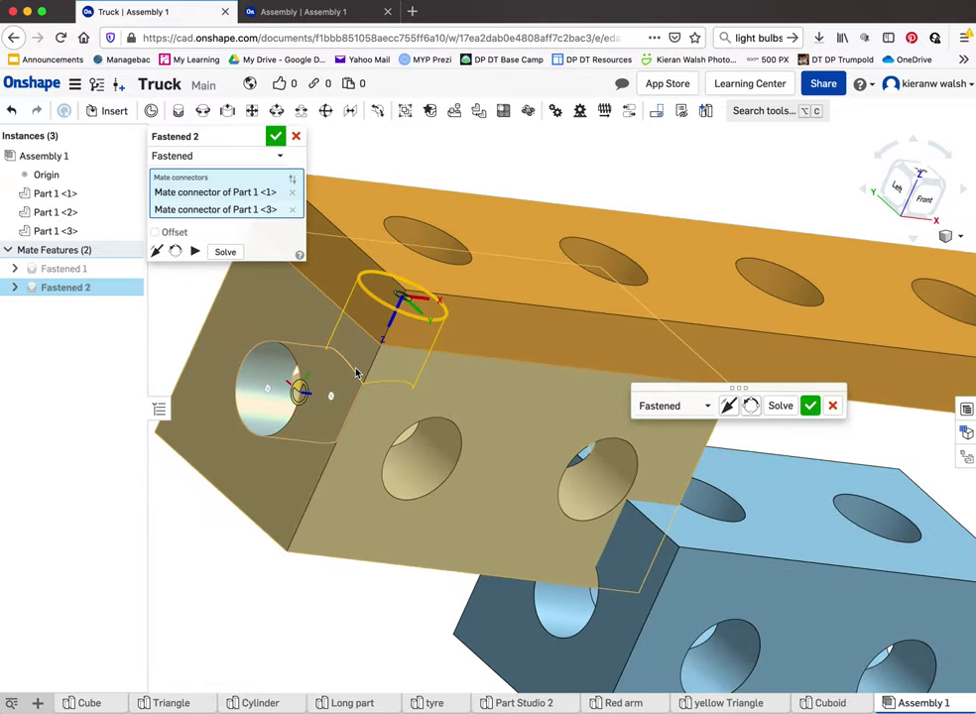
pyautogui.scroll(-3, 421, 342)
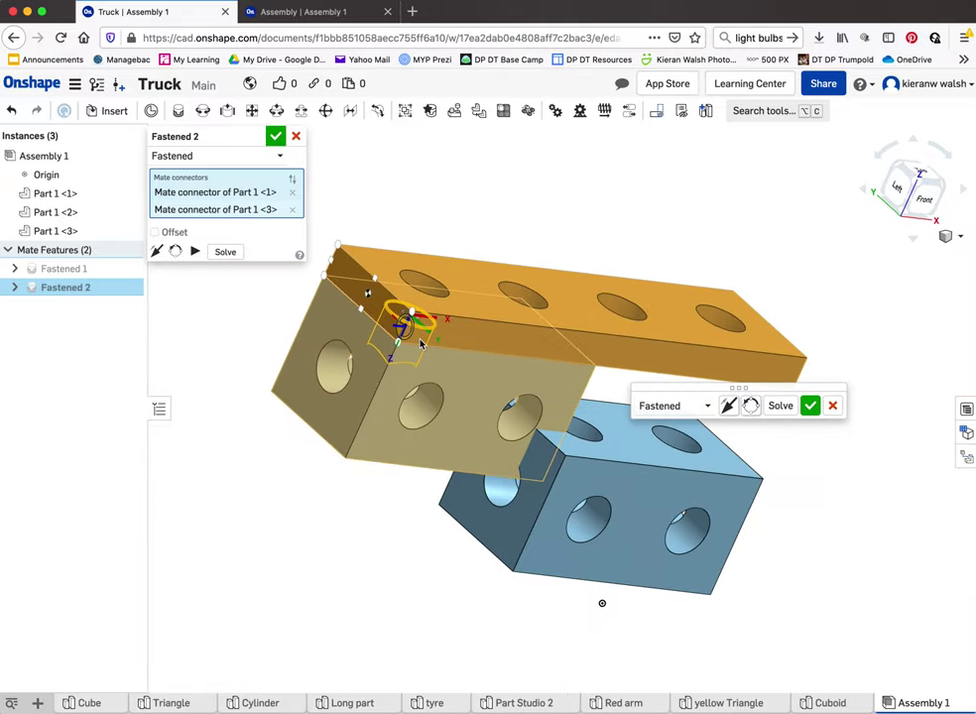
pyautogui.moveTo(423, 340); pyautogui.dragTo(407, 335, button='right')
pyautogui.scroll(3, 407, 336)
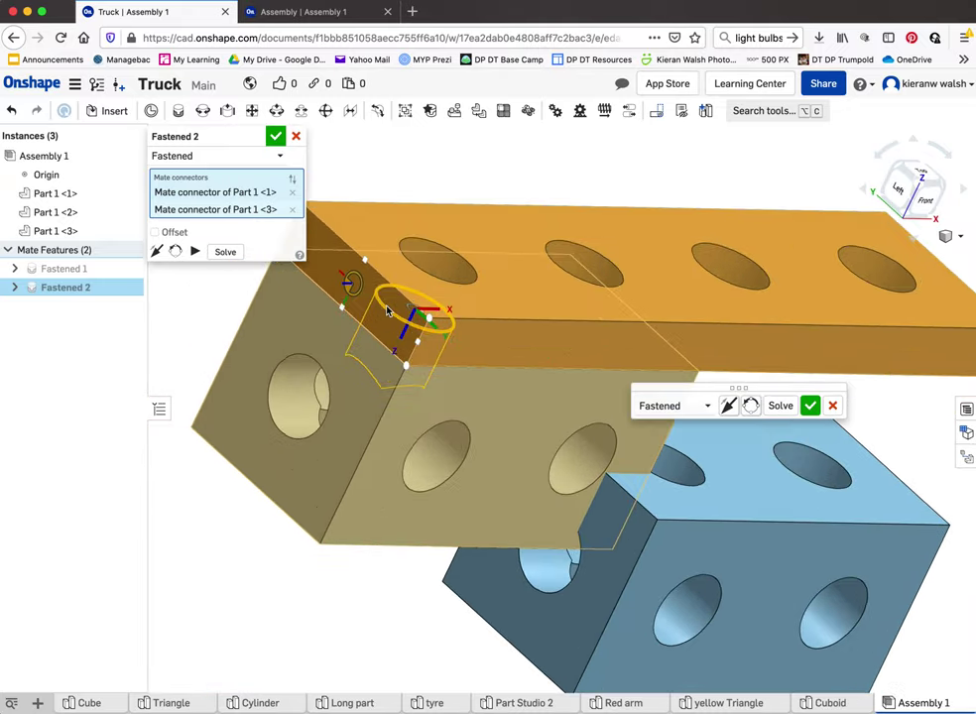
pyautogui.click(809, 405)
pyautogui.scroll(-3, 558, 397)
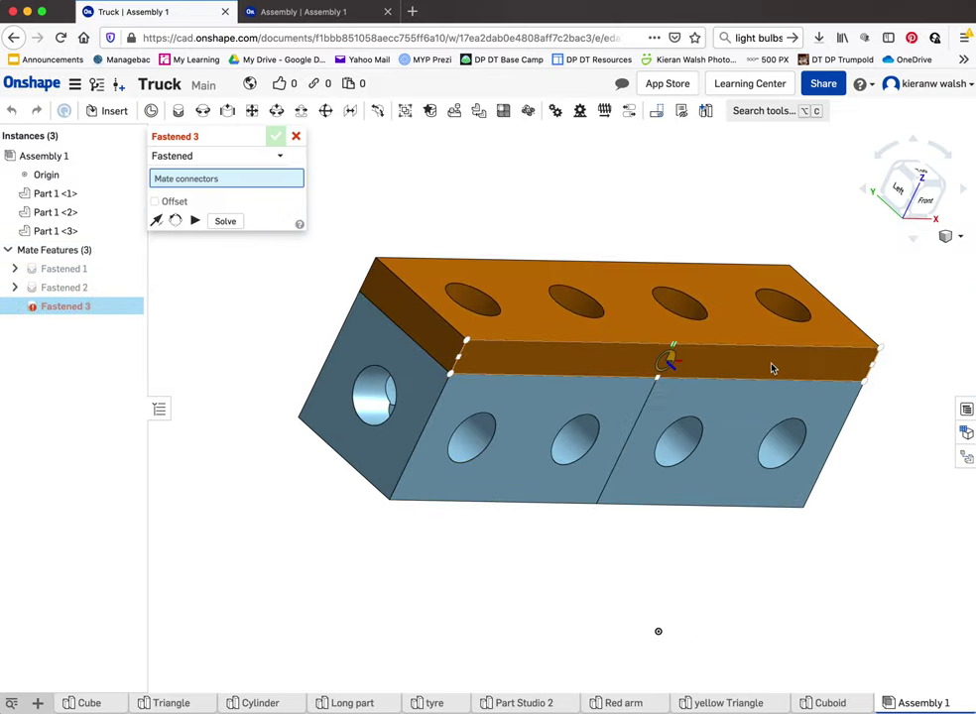
# Step: Insert one Cube in front of the chassis and one Triangle above it from the current document
pyautogui.moveTo(763, 342); pyautogui.dragTo(719, 455, button='middle')
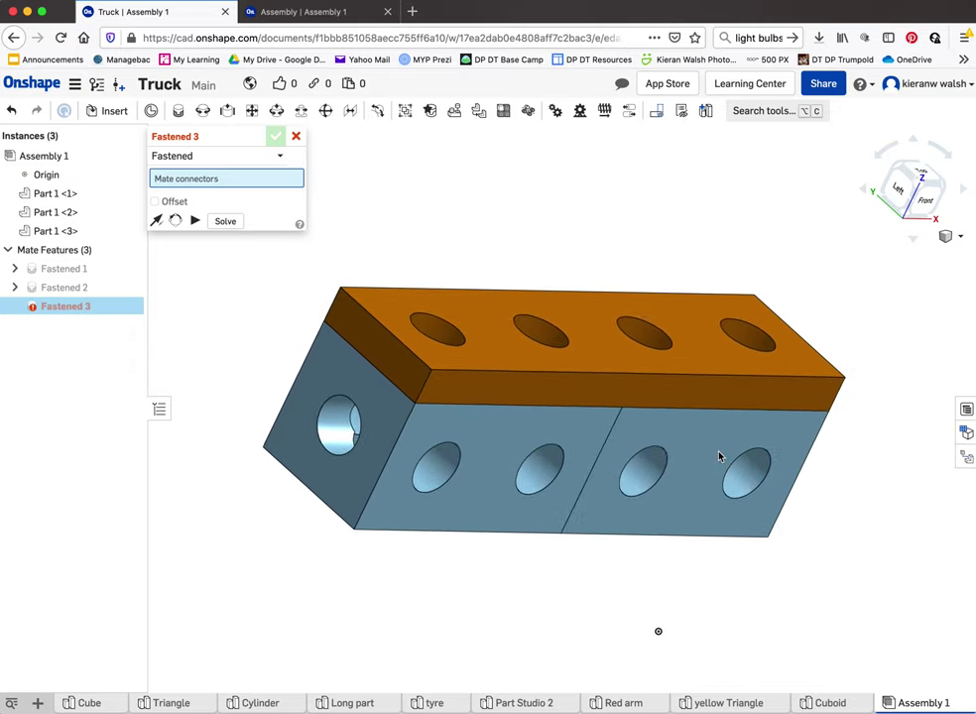
pyautogui.moveTo(413, 364); pyautogui.dragTo(613, 627, button='right')
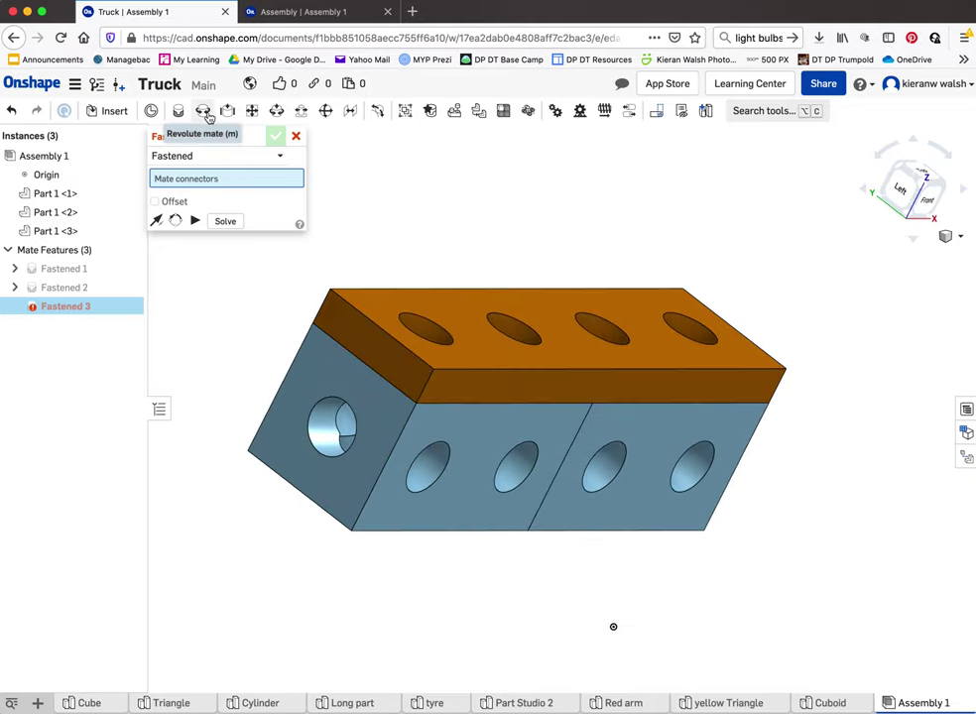
pyautogui.moveTo(551, 446)
pyautogui.mouseDown(button='right')
pyautogui.moveTo(538, 399)
pyautogui.moveTo(533, 437)
pyautogui.moveTo(542, 445)
pyautogui.mouseUp(button='right')
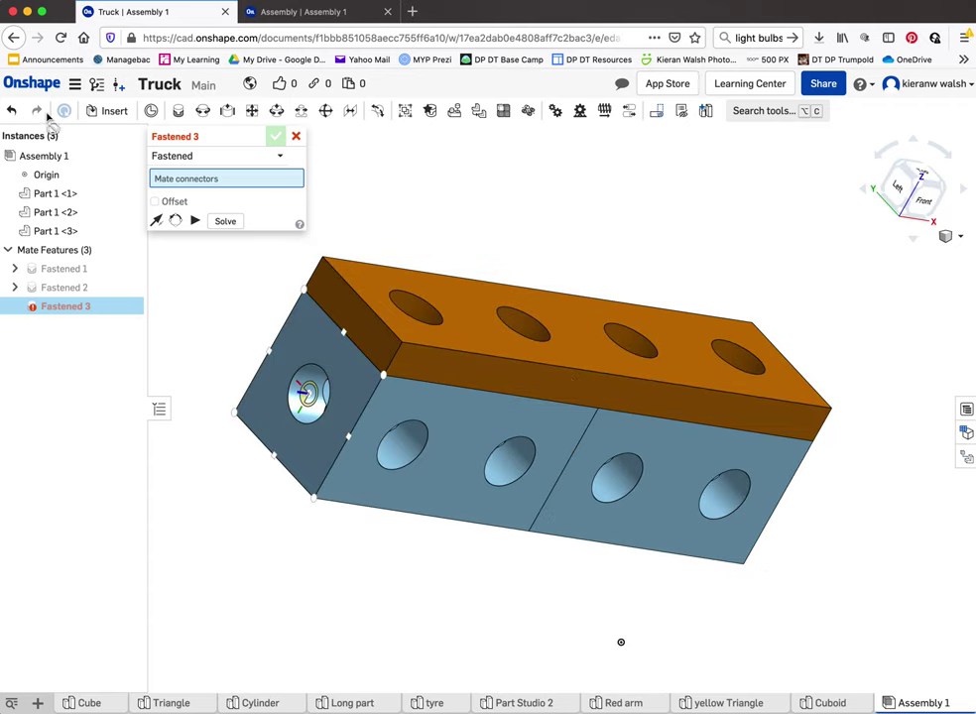
pyautogui.click(114, 111)
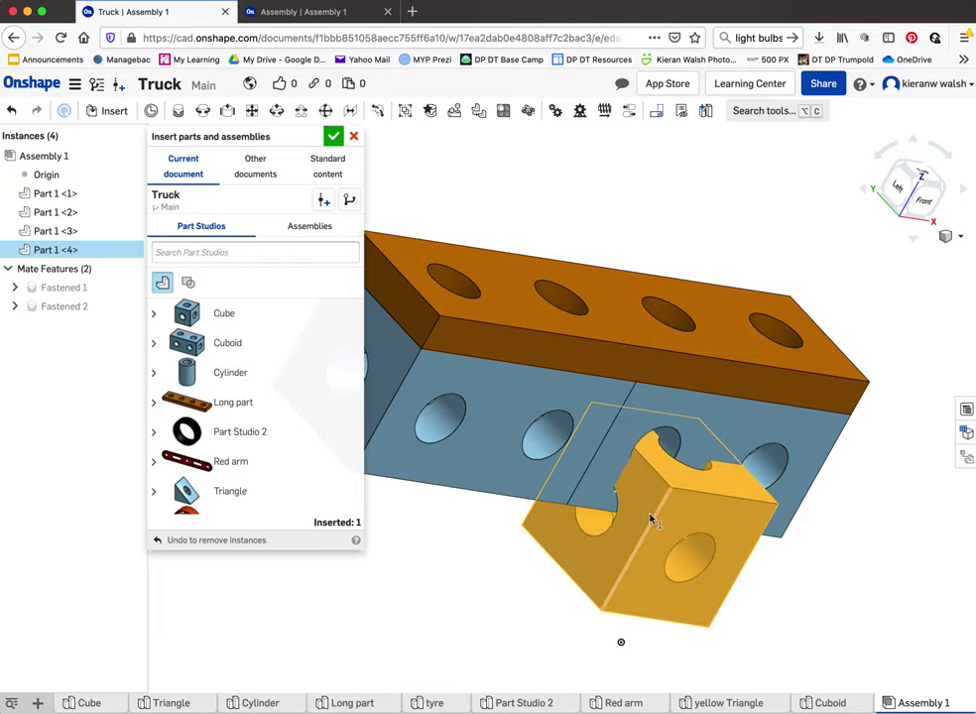
pyautogui.click(650, 518)
pyautogui.scroll(-2, 226, 447)
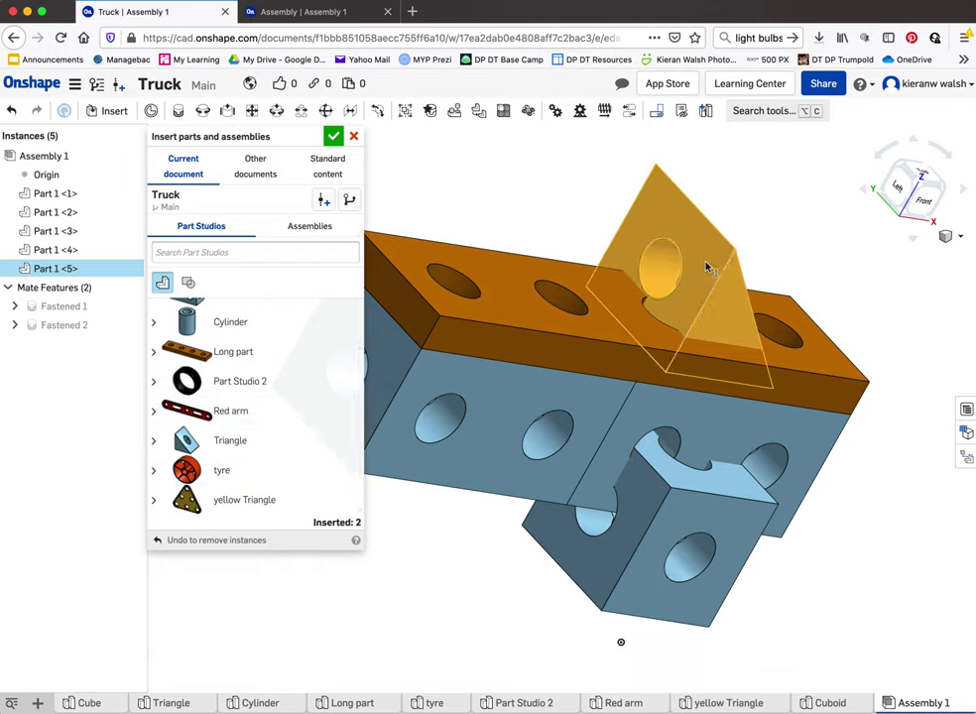
pyautogui.click(695, 238)
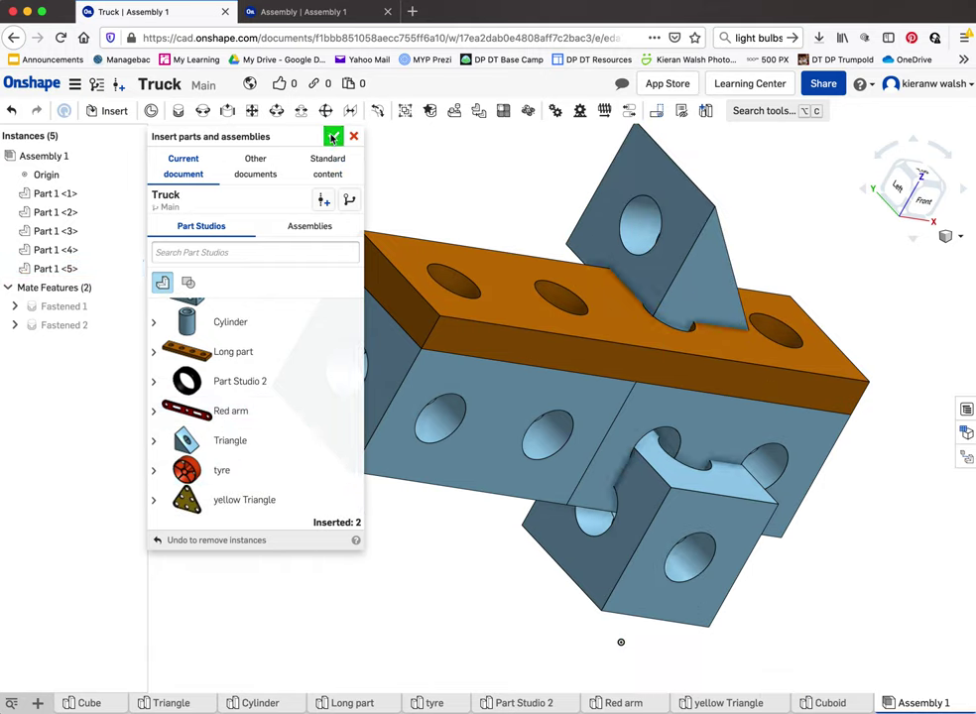
pyautogui.click(333, 136)
# Step: Create a Fastened mate from the outer centre of the triangle's square-face hole to the long part's end hole on its top face
pyautogui.moveTo(476, 331); pyautogui.dragTo(692, 228, button='right')
pyautogui.moveTo(692, 229); pyautogui.dragTo(586, 377)
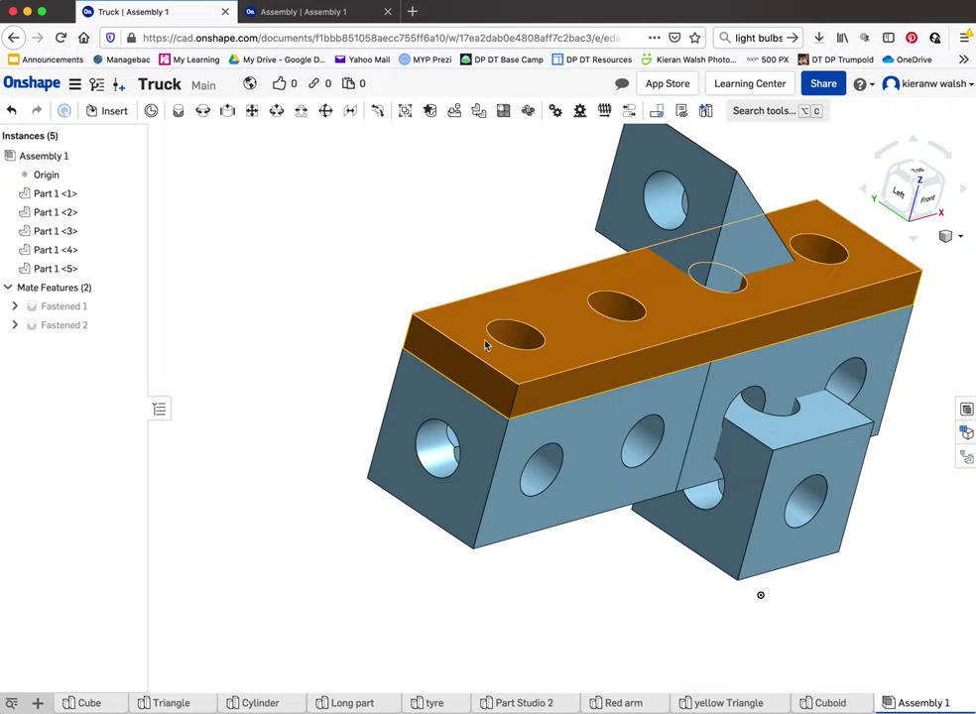
pyautogui.moveTo(636, 229); pyautogui.dragTo(565, 388)
pyautogui.click(178, 111)
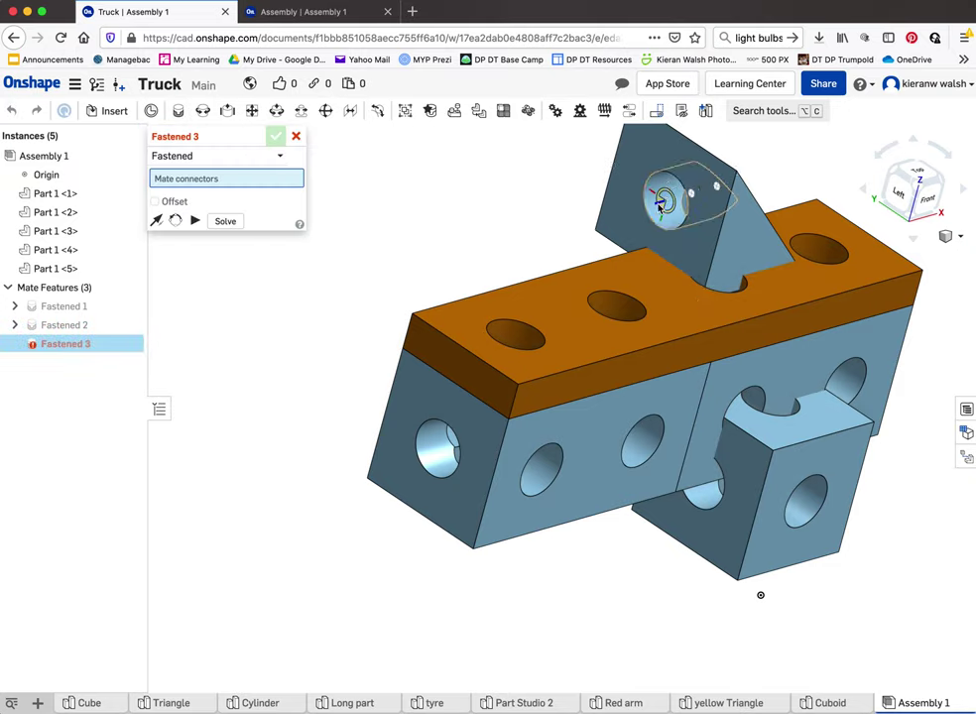
pyautogui.scroll(3, 667, 224)
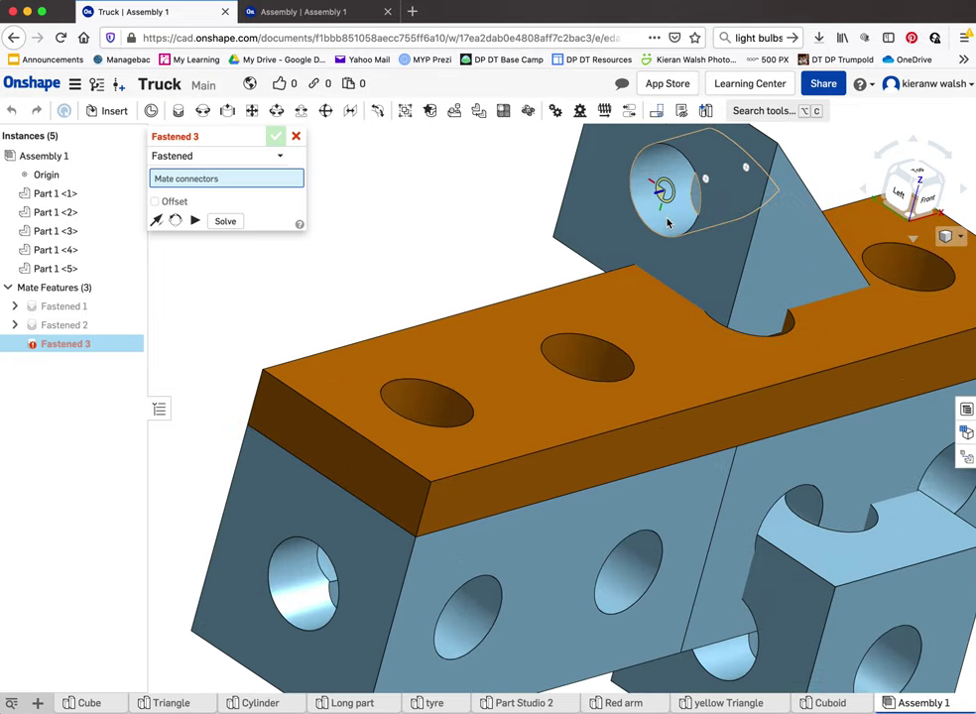
pyautogui.click(667, 222)
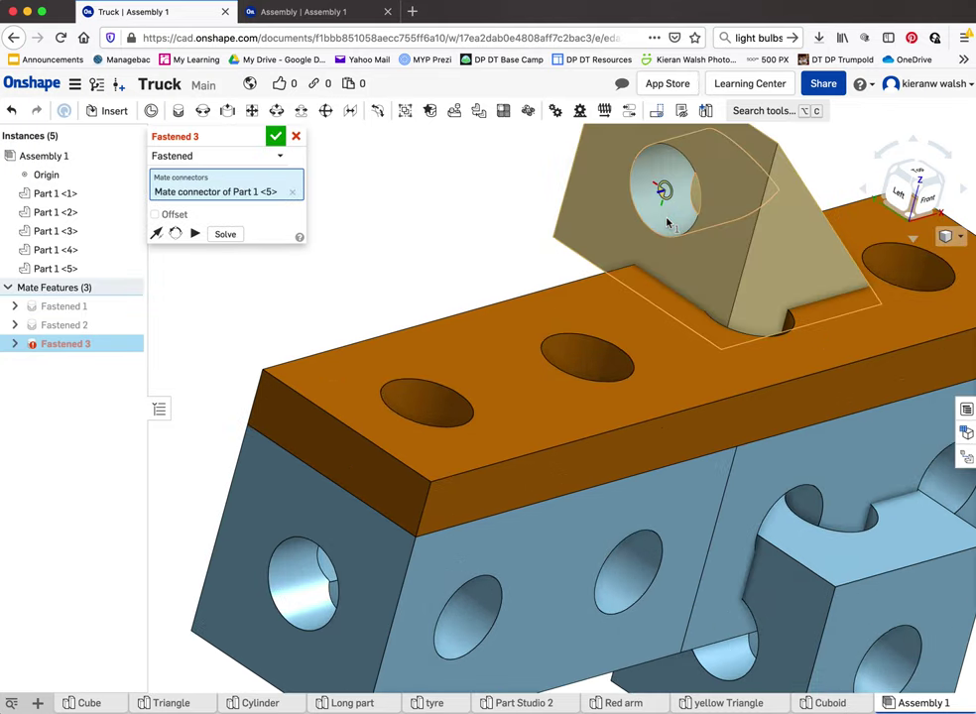
pyautogui.click(428, 399)
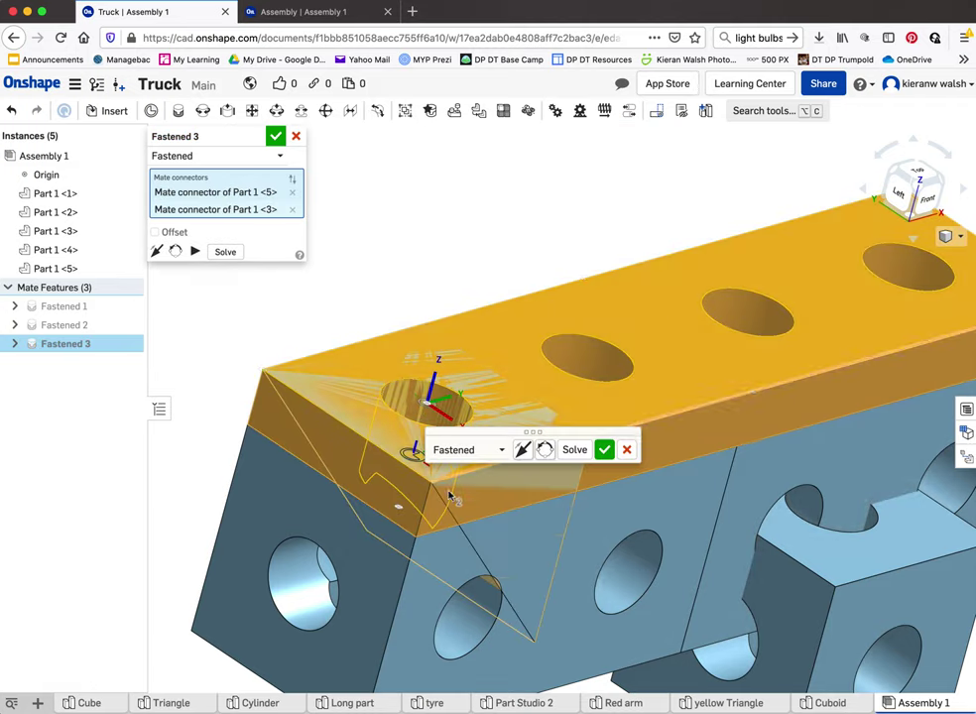
# Step: Flip the mate's primary axis to stand the triangle on top of the long part, and compare it with the reference assembly
pyautogui.moveTo(459, 359); pyautogui.dragTo(437, 343, button='right')
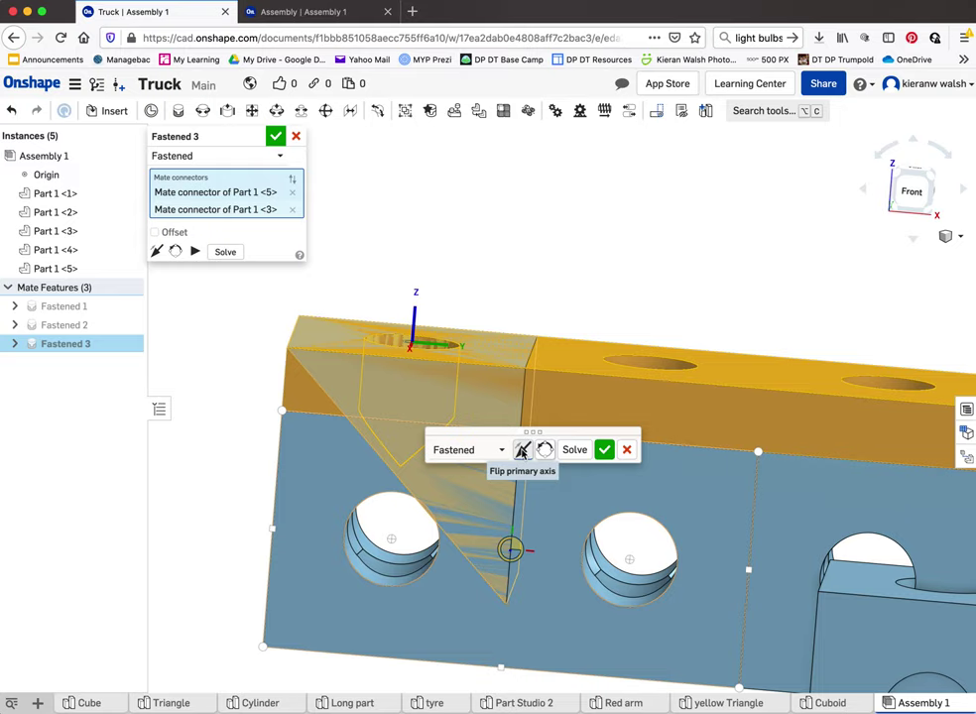
pyautogui.click(523, 451)
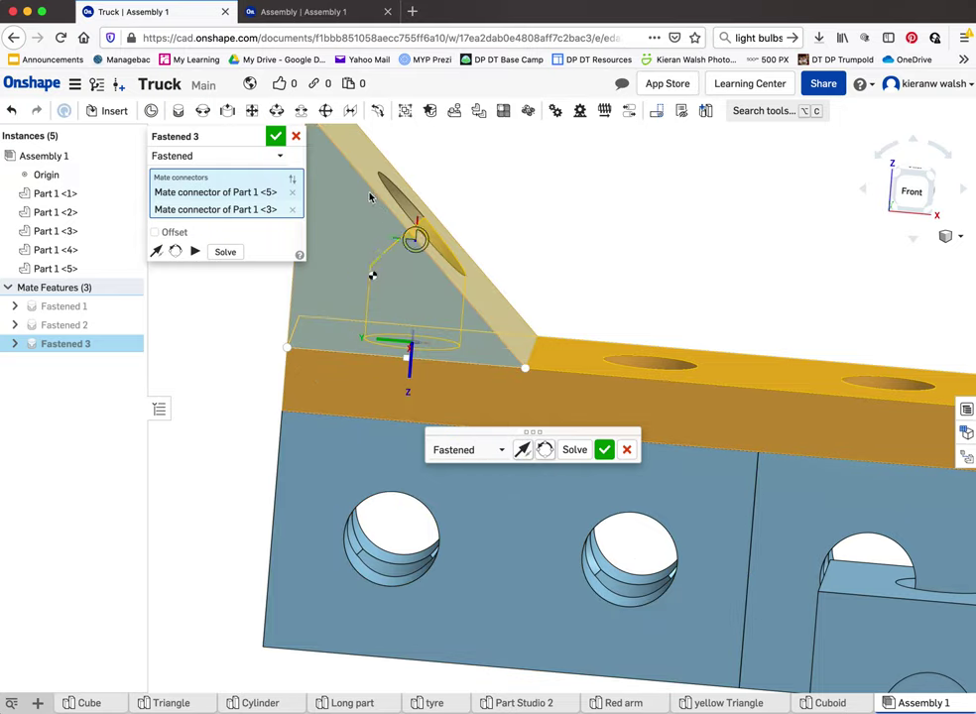
pyautogui.click(312, 12)
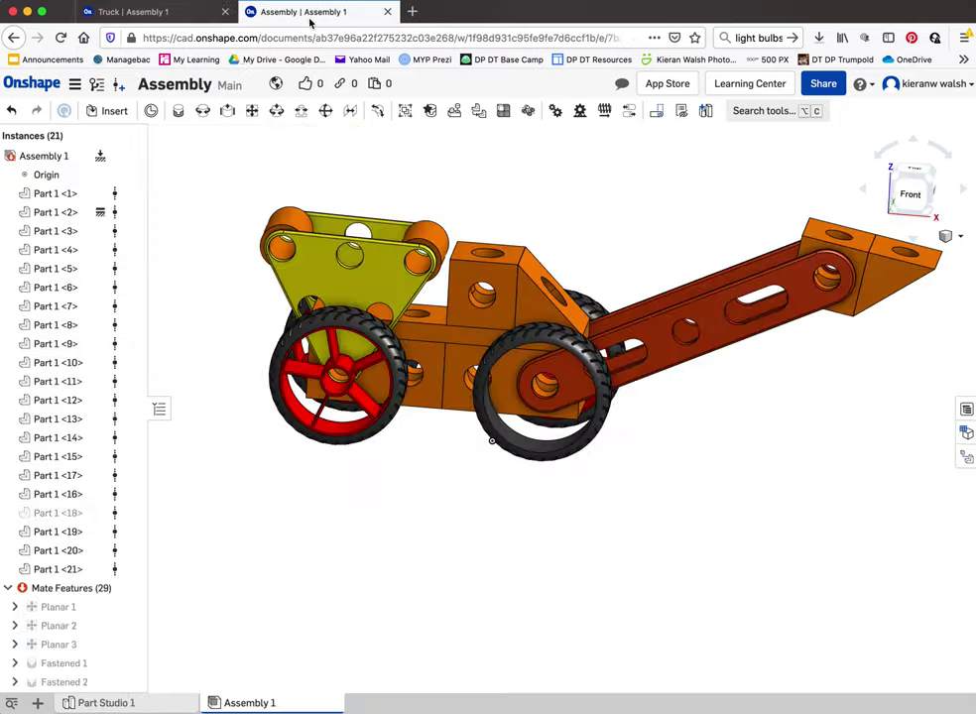
pyautogui.click(161, 11)
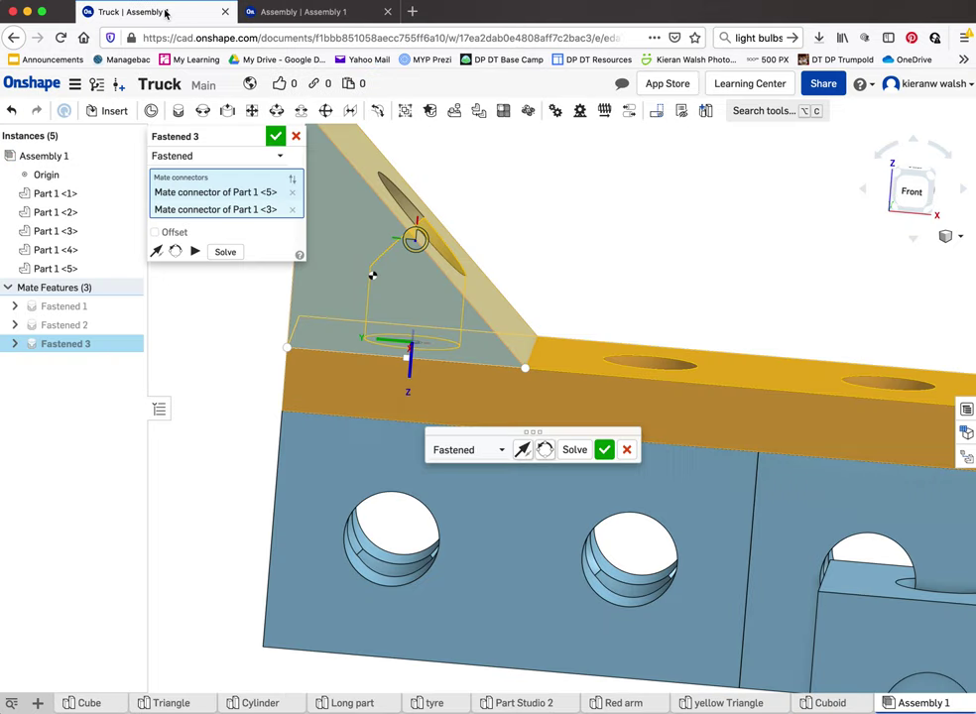
# Step: Reorient the mate's secondary axis until the triangle's slope faces the near end of the chassis, and accept the mate
pyautogui.click(544, 450)
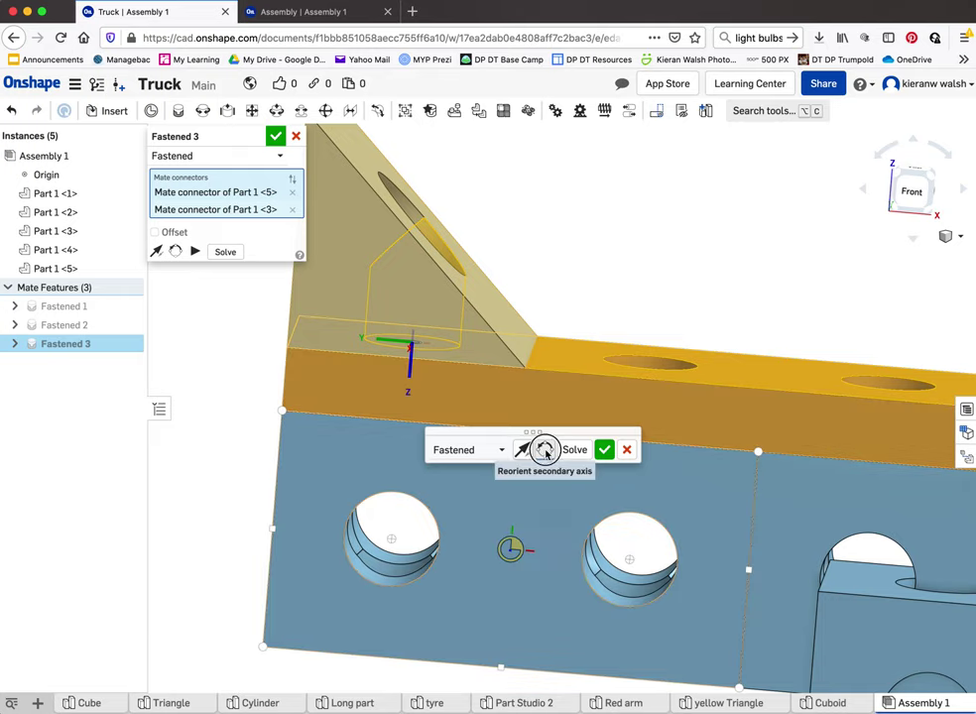
pyautogui.click(545, 451)
pyautogui.click(544, 450)
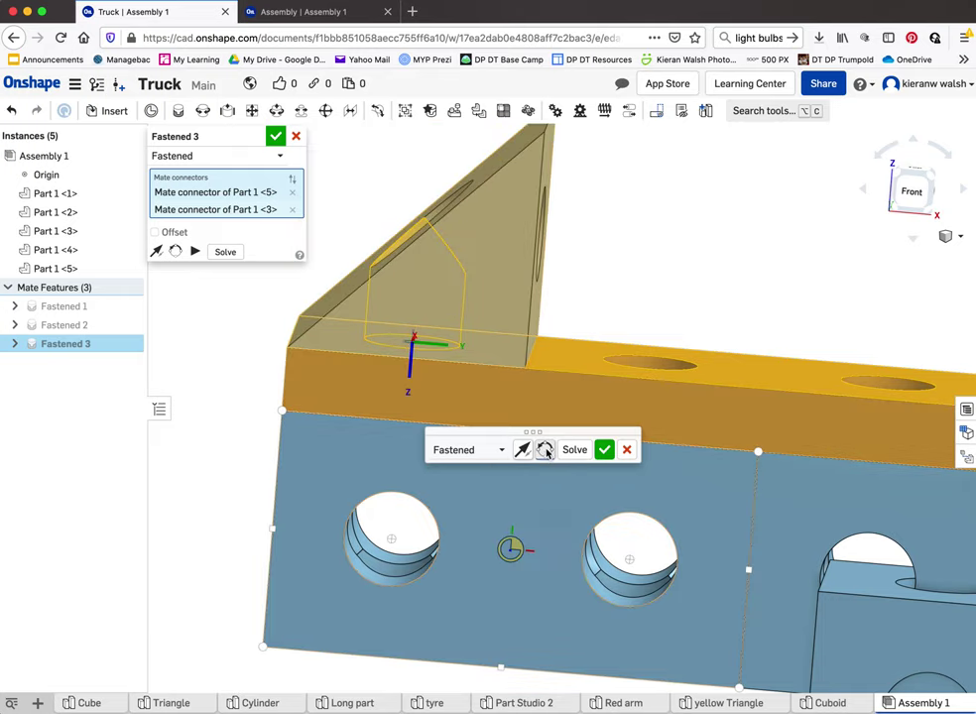
pyautogui.click(604, 450)
# Step: Start a Fastened mate from the outer centre of the hole in the loose cube's front face
pyautogui.scroll(-5, 420, 299)
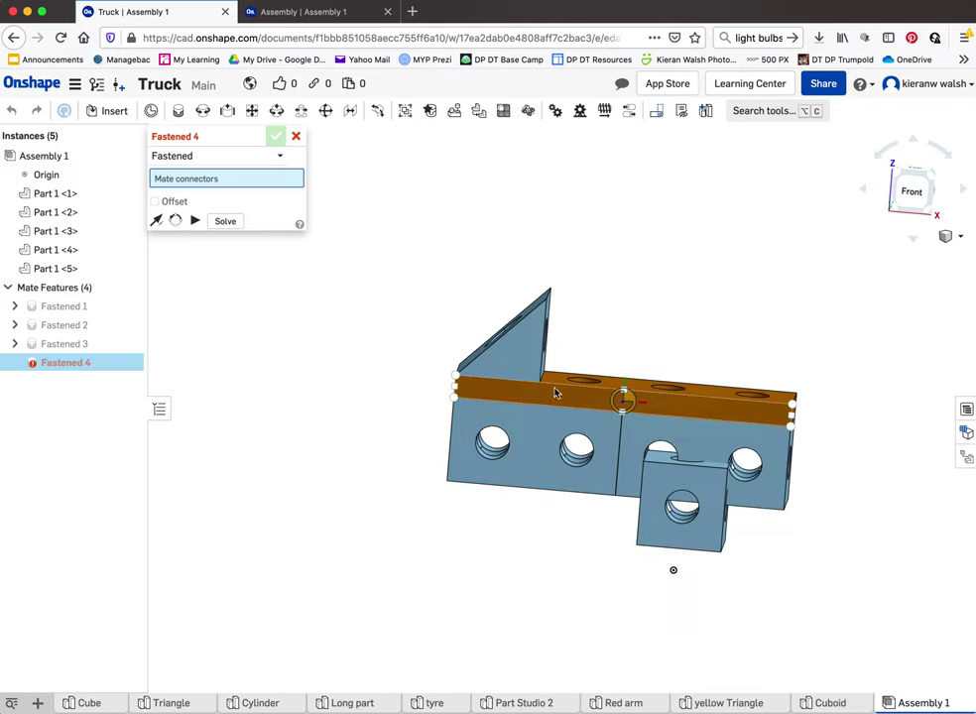
pyautogui.moveTo(555, 392); pyautogui.dragTo(611, 402, button='right')
pyautogui.scroll(4, 678, 523)
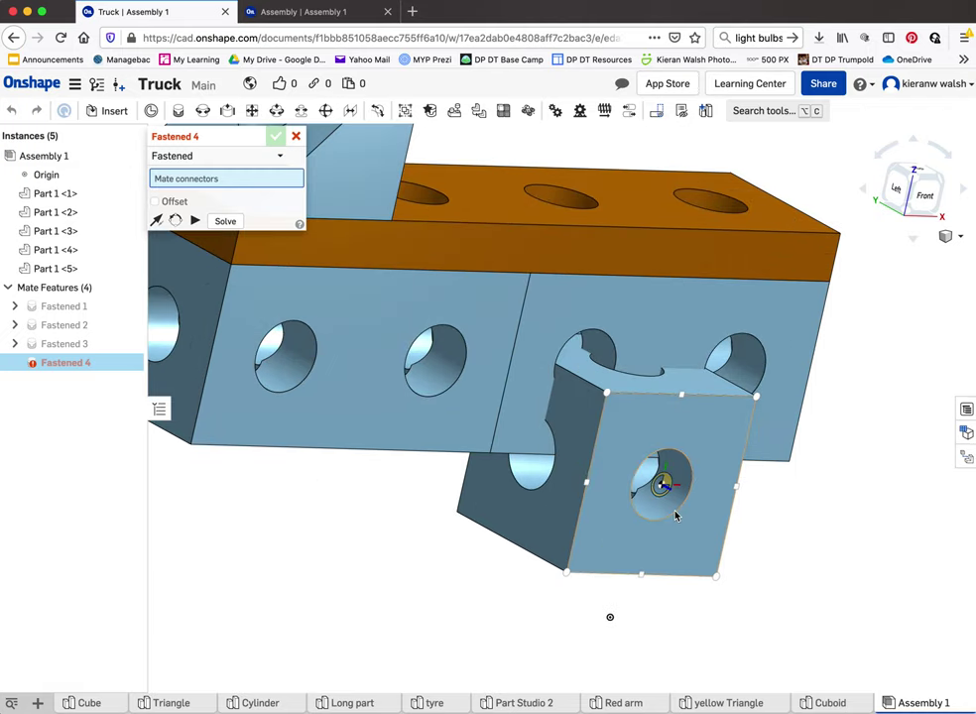
pyautogui.moveTo(666, 493); pyautogui.dragTo(701, 496, button='right')
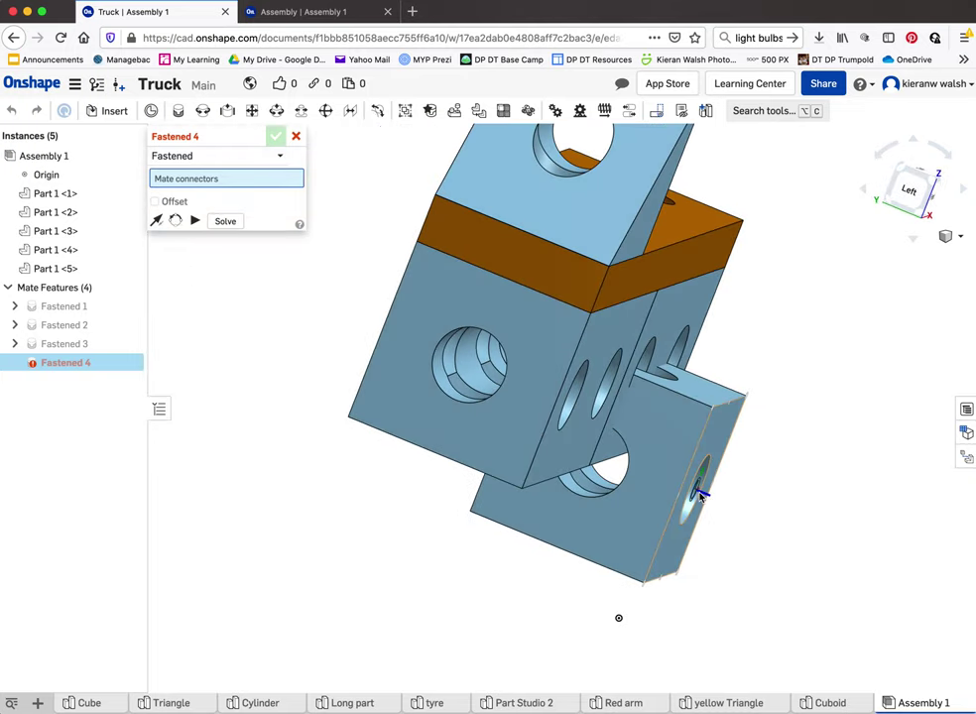
pyautogui.scroll(10, 699, 496)
pyautogui.moveTo(697, 496); pyautogui.dragTo(523, 502, button='right')
pyautogui.click(695, 495)
pyautogui.scroll(-5, 654, 483)
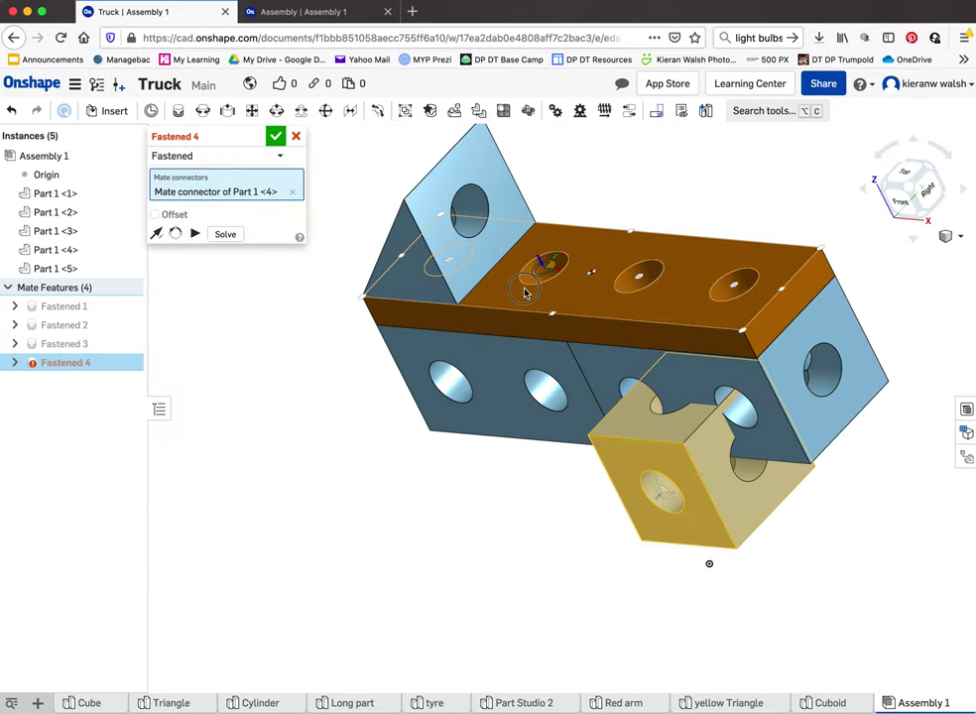
# Step: Complete the mate at the long part's top hole beside the triangle, flipping the primary axis to set the cube on top
pyautogui.click(525, 291)
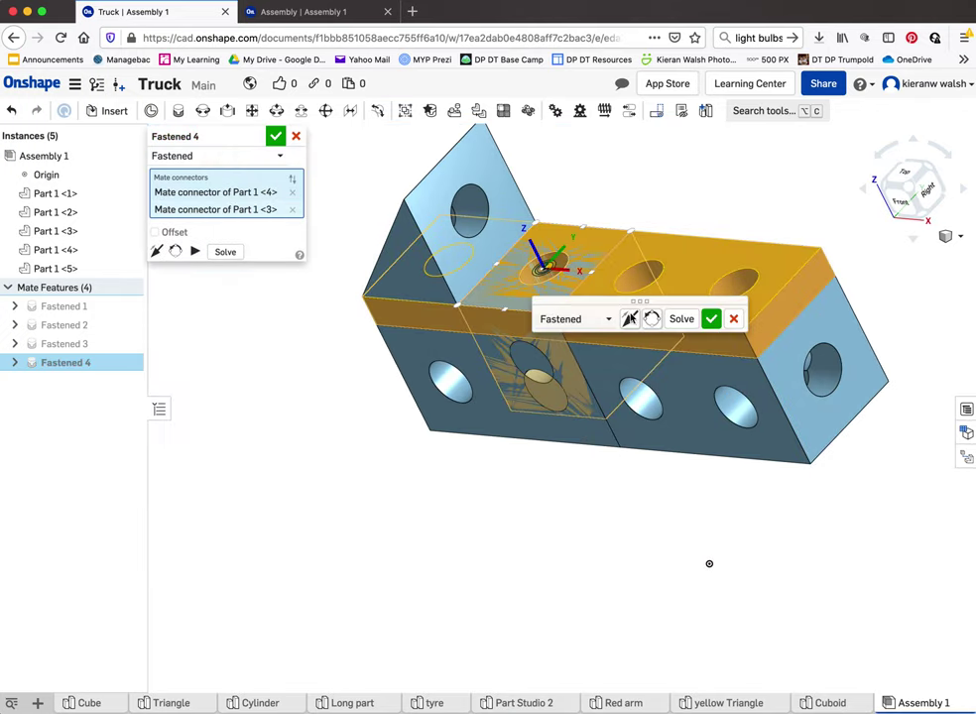
pyautogui.click(628, 318)
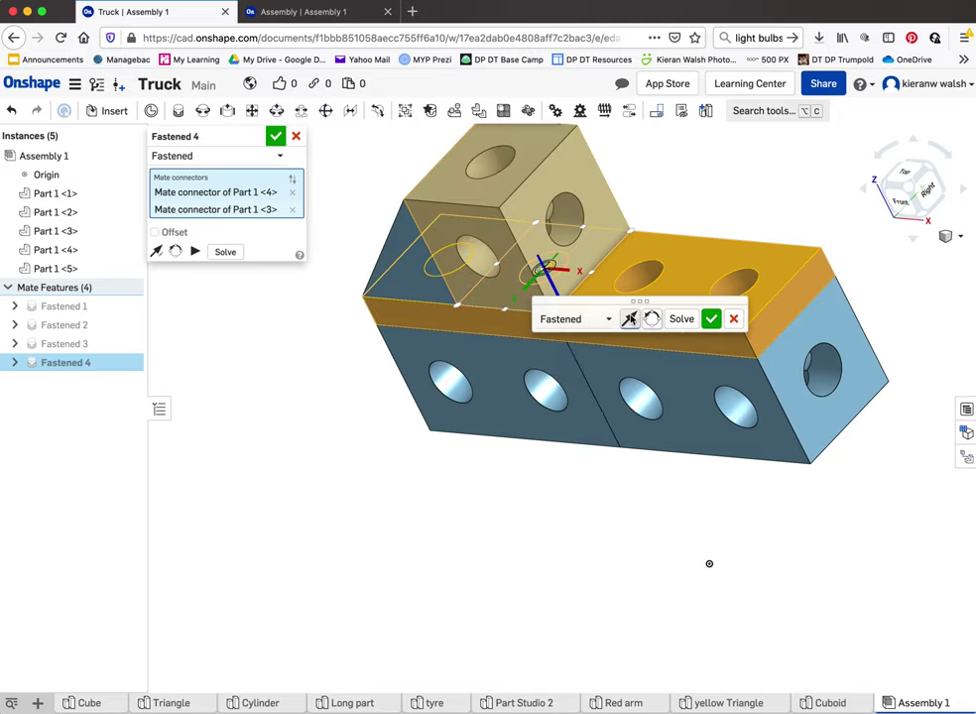
pyautogui.click(711, 321)
# Step: Insert two Red arm parts, placing one in front of the chassis and one behind it
pyautogui.moveTo(628, 358); pyautogui.dragTo(549, 303, button='right')
pyautogui.scroll(5, 487, 217)
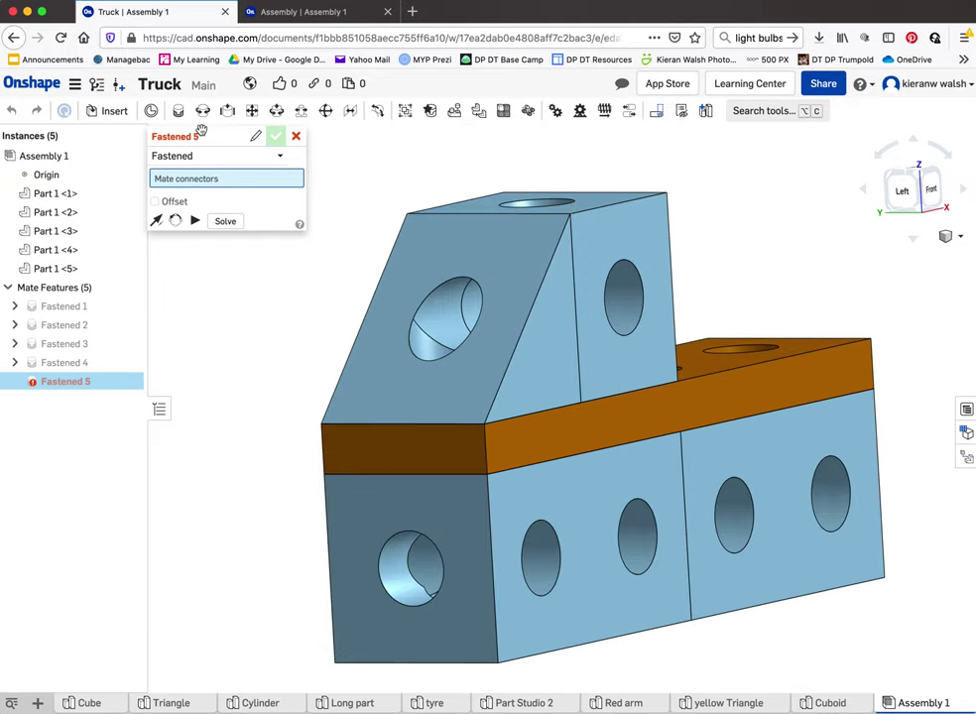
pyautogui.click(94, 112)
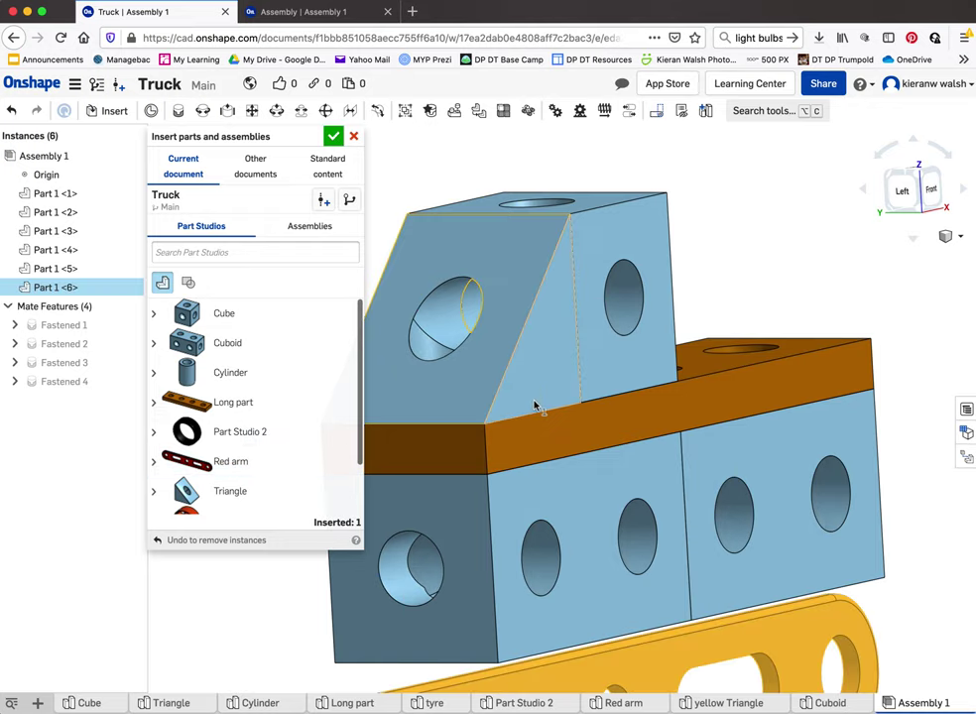
pyautogui.scroll(5, 536, 402)
pyautogui.scroll(-8, 555, 407)
pyautogui.moveTo(621, 540); pyautogui.dragTo(684, 581)
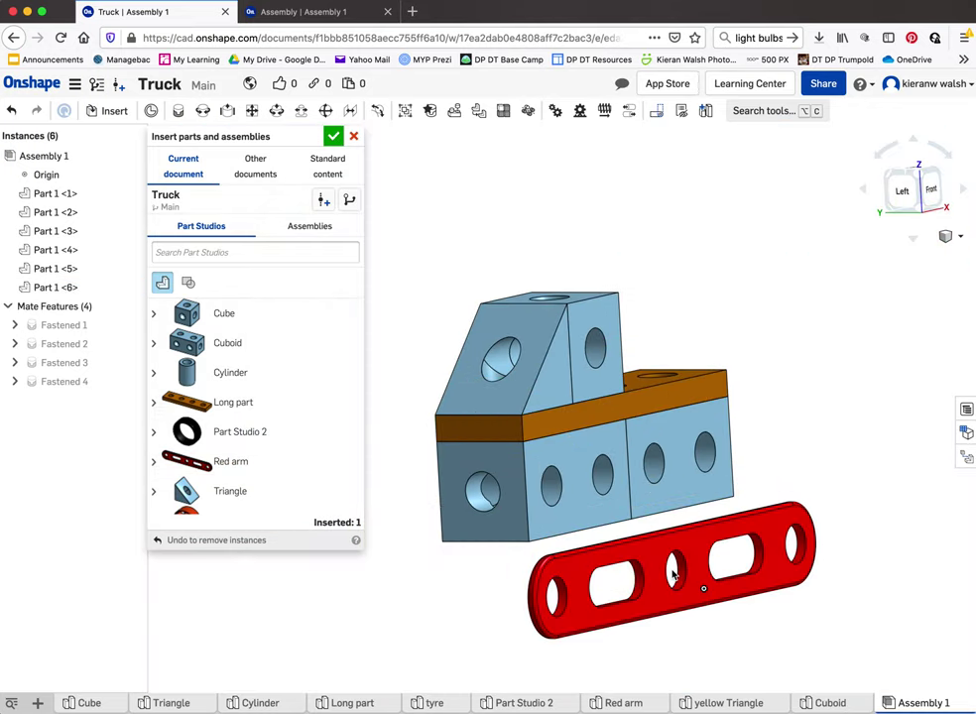
pyautogui.click(213, 460)
pyautogui.click(464, 328)
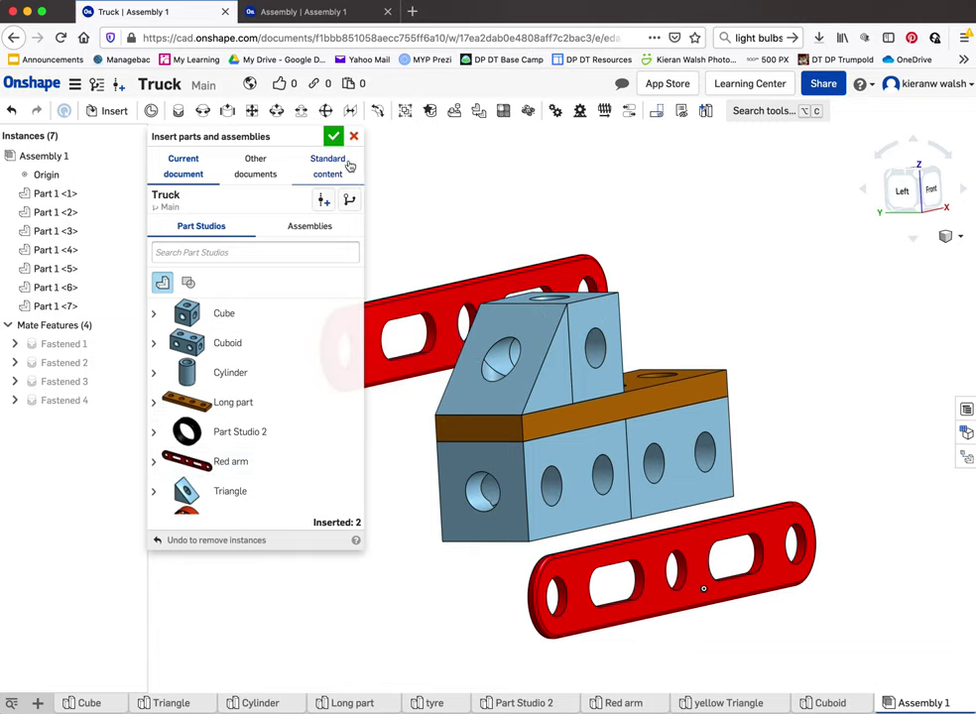
# Step: Accept the insertion of the two Red arm parts
pyautogui.click(334, 136)
pyautogui.moveTo(473, 399); pyautogui.dragTo(260, 193, button='right')
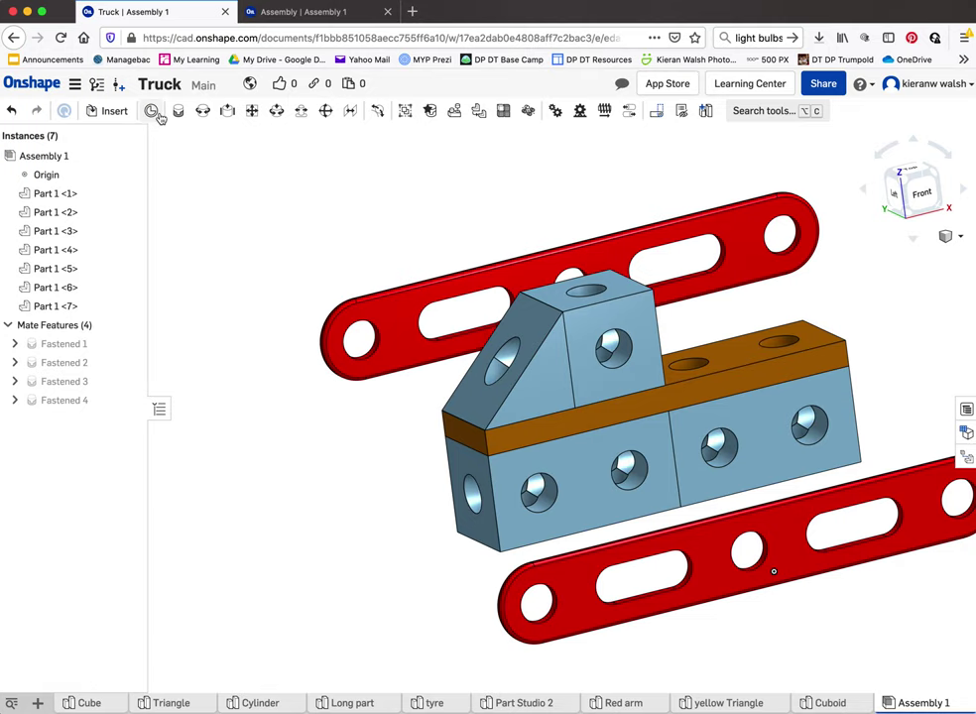
pyautogui.moveTo(285, 325); pyautogui.dragTo(228, 263, button='right')
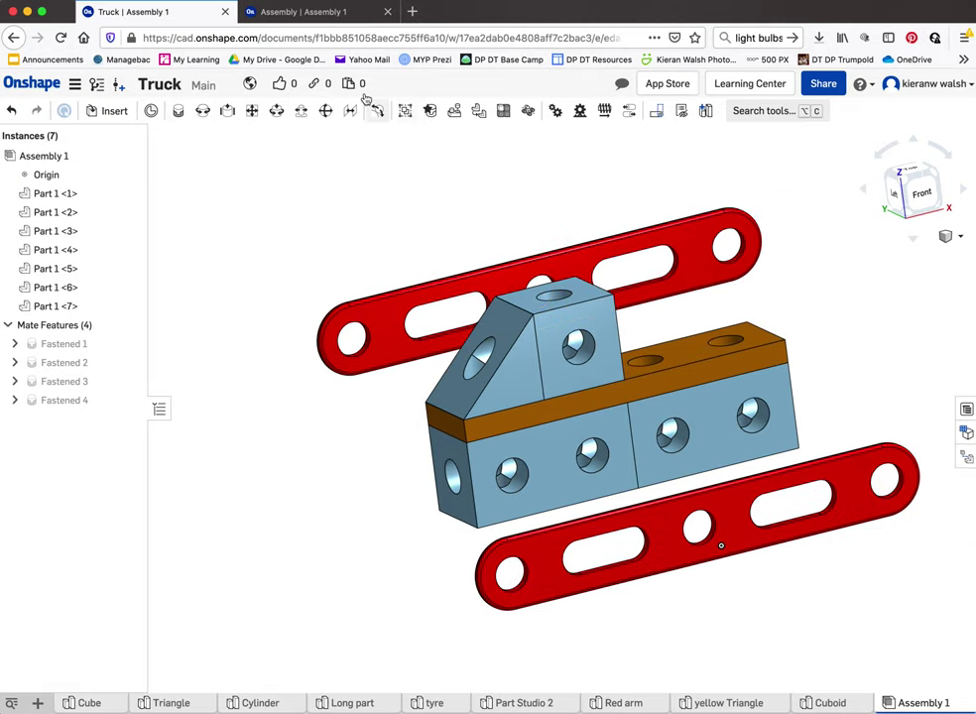
# Step: Examine how the loader arm pivots on the chassis end hole in the finished Assembly document, and return to the Truck document
pyautogui.click(332, 13)
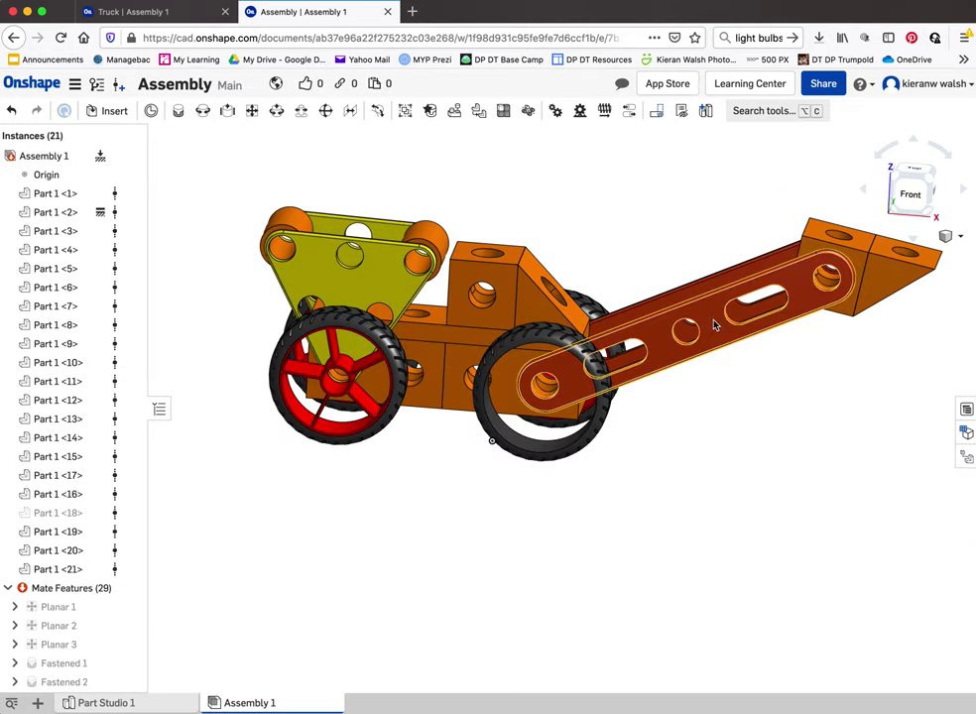
pyautogui.moveTo(680, 261); pyautogui.dragTo(729, 315)
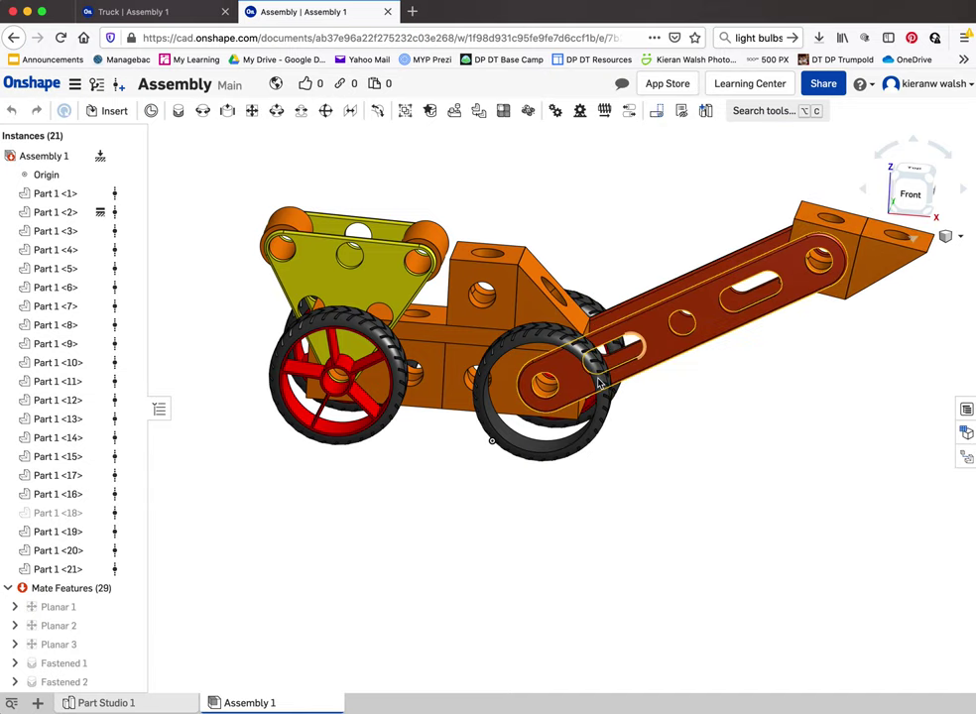
pyautogui.scroll(3, 556, 372)
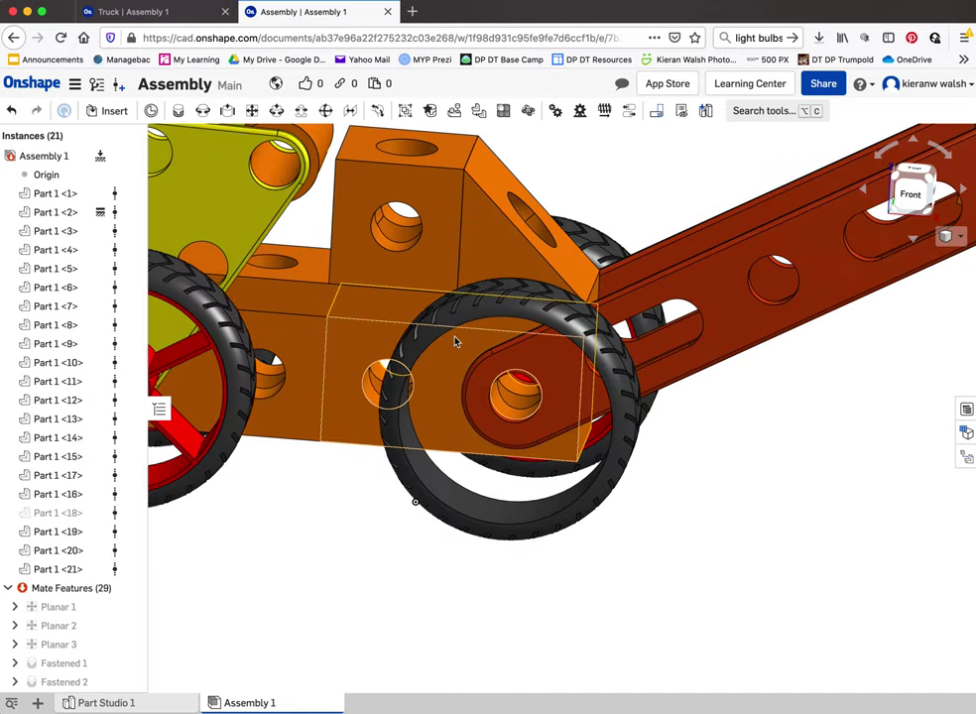
pyautogui.moveTo(484, 400); pyautogui.dragTo(530, 392, button='right')
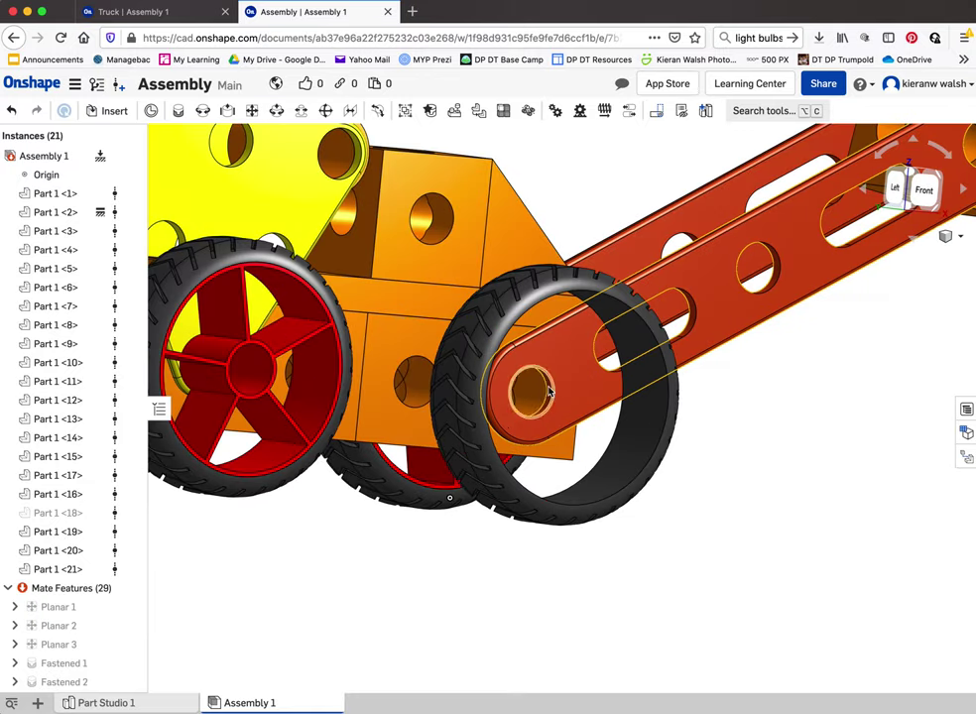
pyautogui.click(164, 17)
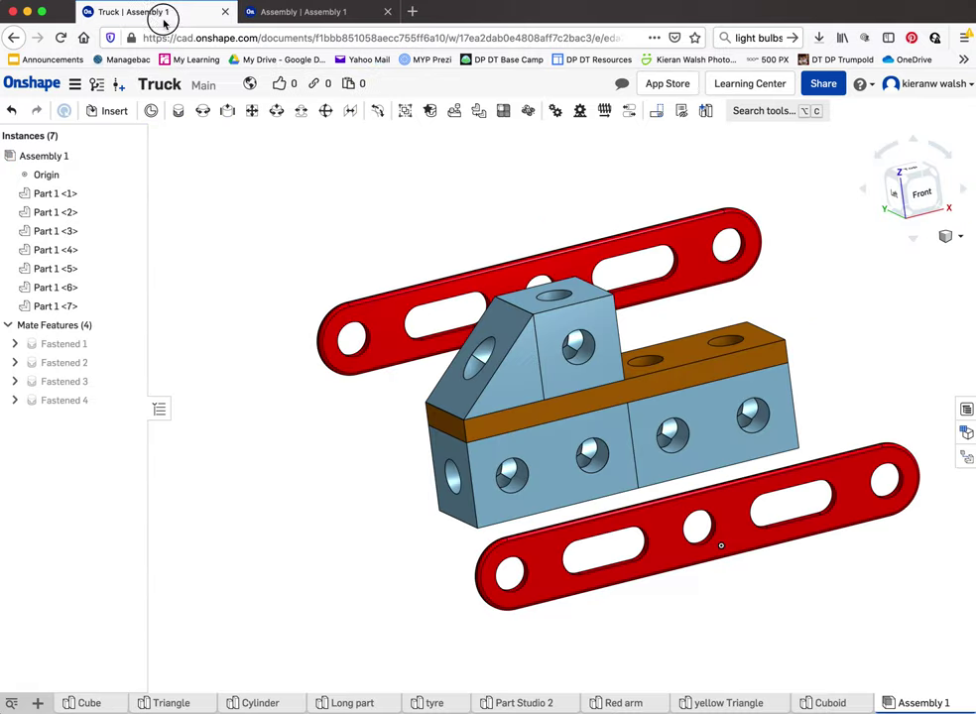
pyautogui.click(202, 111)
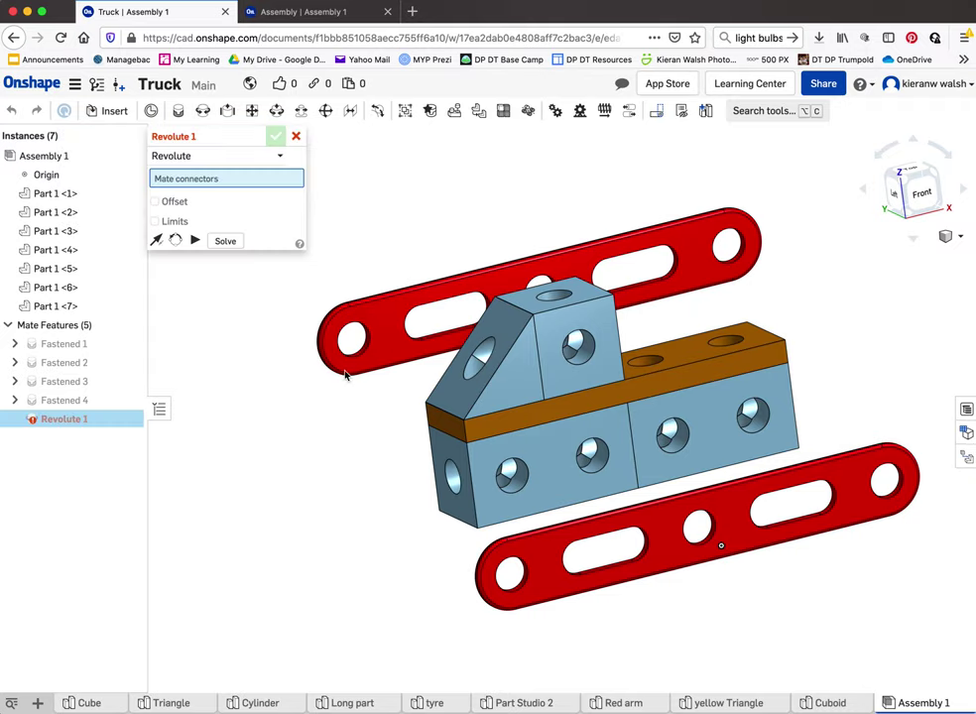
pyautogui.scroll(3, 479, 607)
pyautogui.moveTo(456, 564); pyautogui.dragTo(571, 522, button='right')
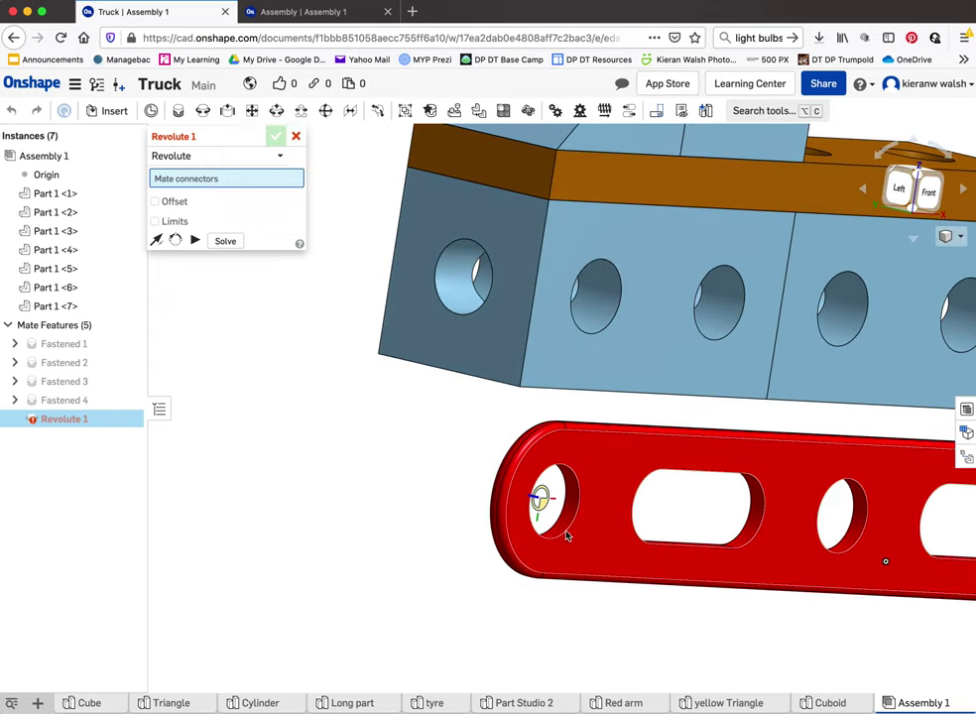
pyautogui.click(560, 537)
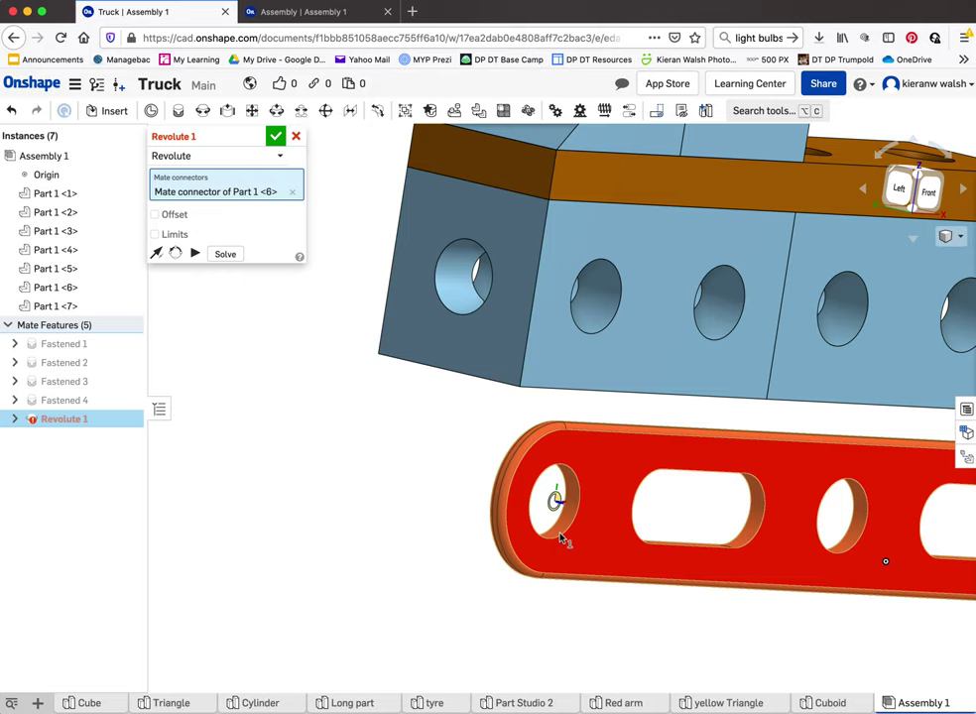
pyautogui.click(612, 325)
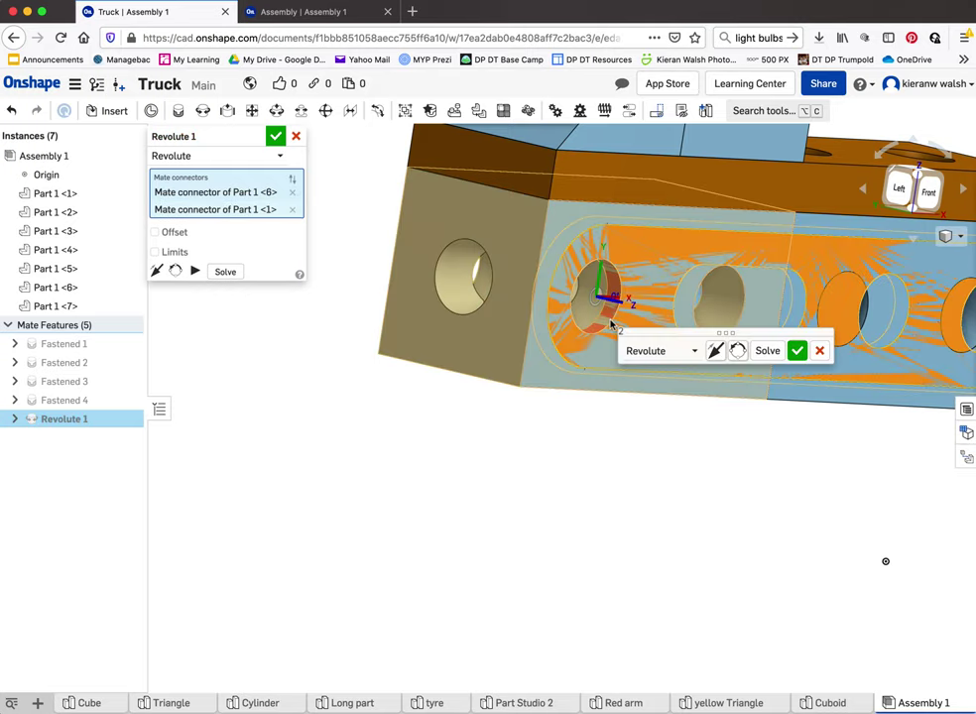
pyautogui.moveTo(645, 397); pyautogui.dragTo(679, 402, button='right')
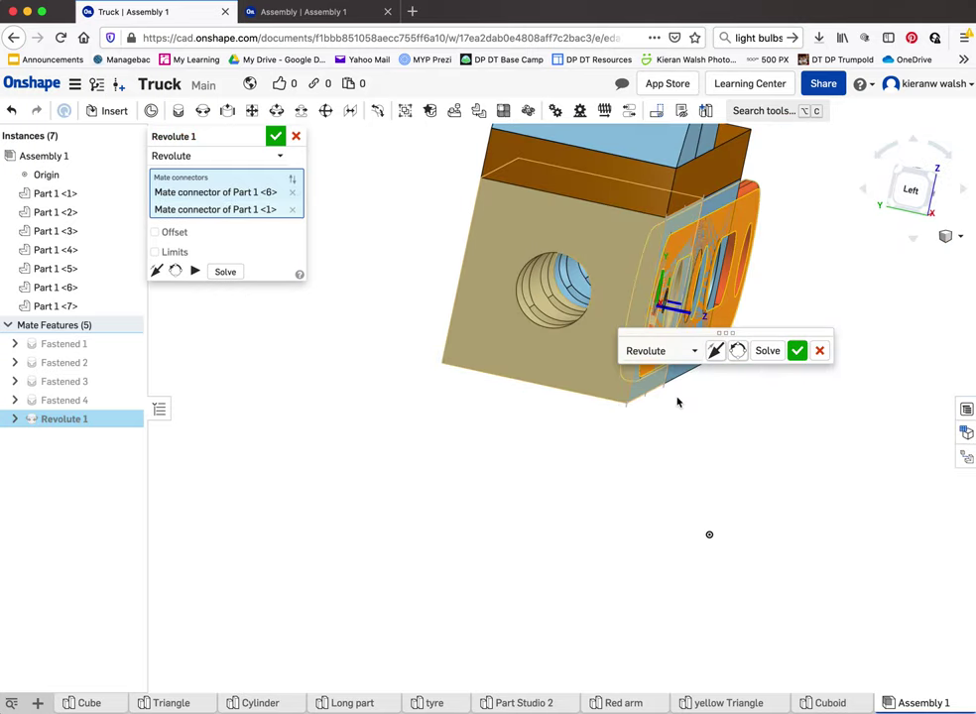
pyautogui.click(717, 352)
pyautogui.moveTo(716, 355); pyautogui.dragTo(669, 272, button='right')
pyautogui.scroll(3, 654, 260)
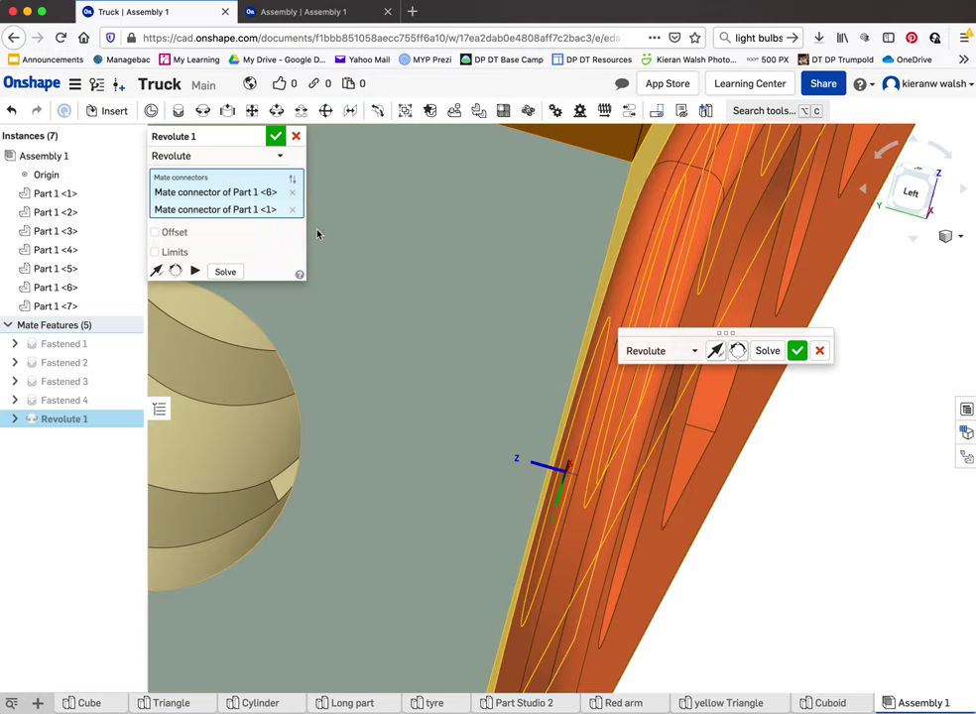
pyautogui.click(154, 233)
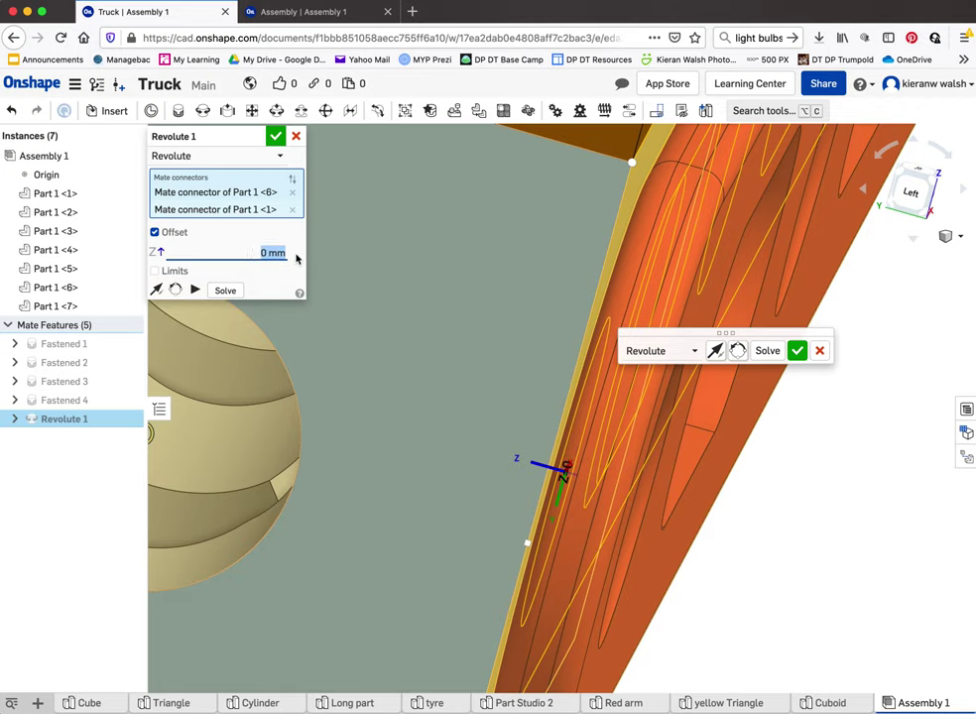
pyautogui.press('Return')
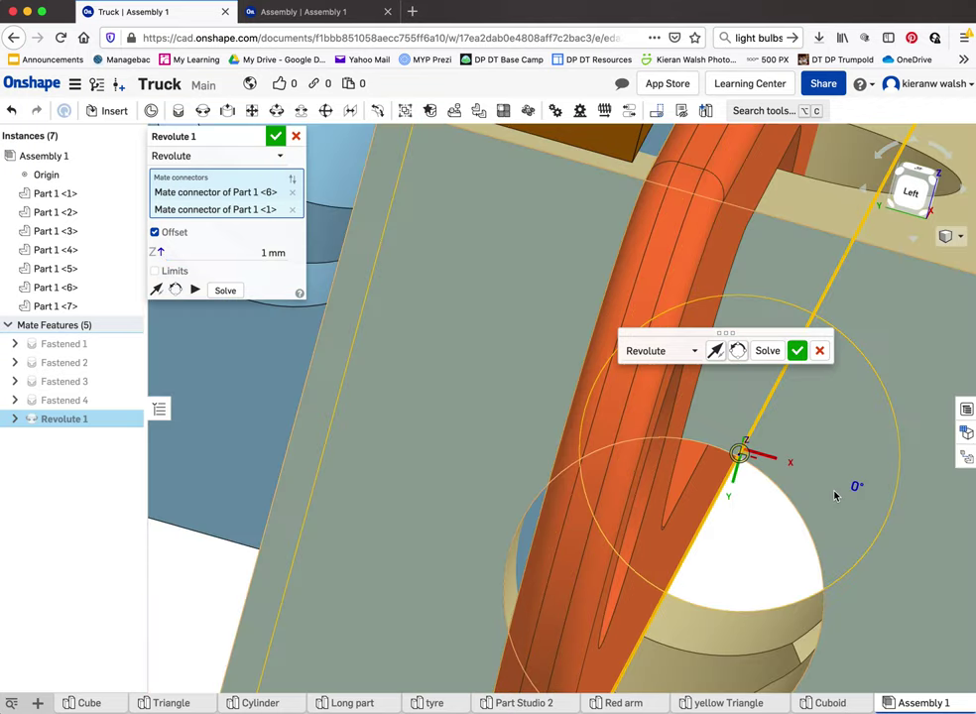
pyautogui.scroll(-10, 620, 409)
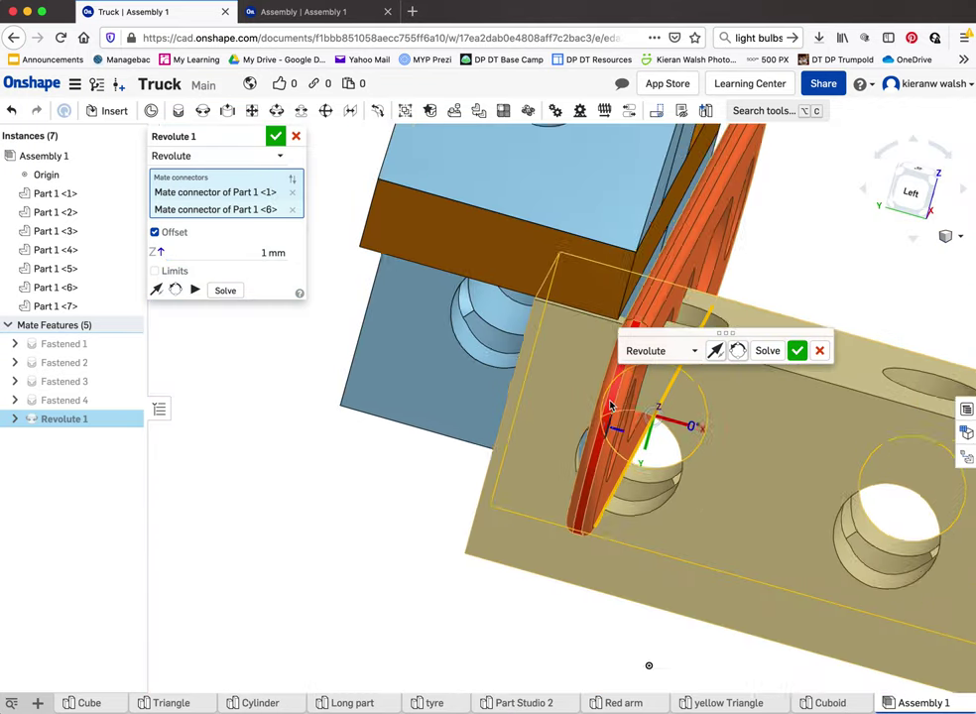
pyautogui.moveTo(617, 422); pyautogui.dragTo(596, 427, button='right')
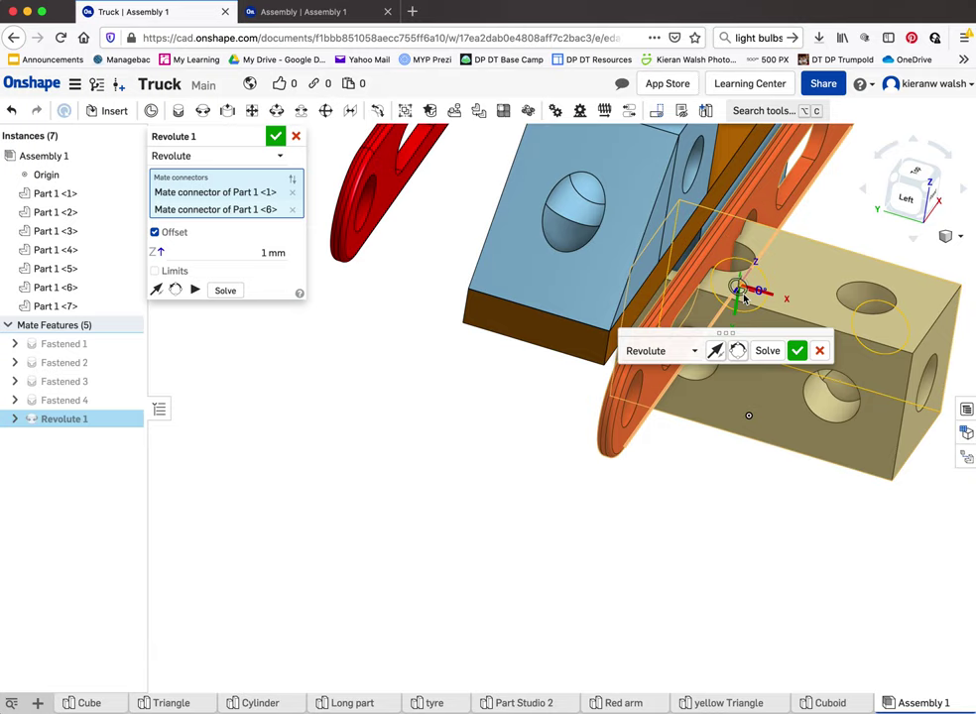
pyautogui.moveTo(745, 298); pyautogui.dragTo(741, 289)
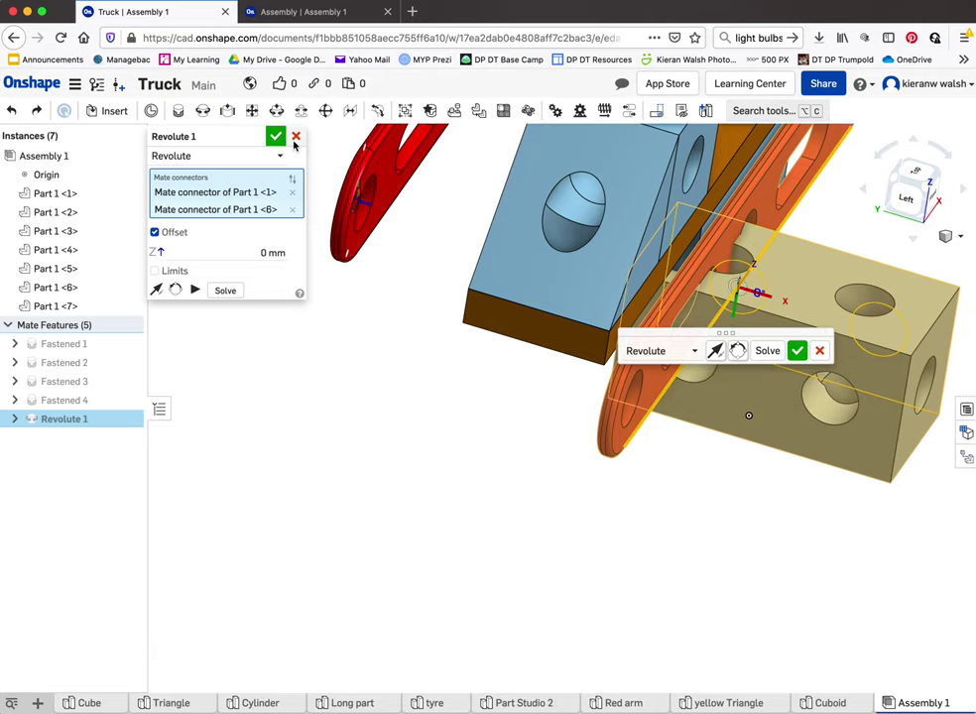
pyautogui.click(295, 136)
# Step: Create a Revolute mate between the near red arm's end hole and the chassis side's end hole, flipping the primary axis
pyautogui.scroll(5, 430, 363)
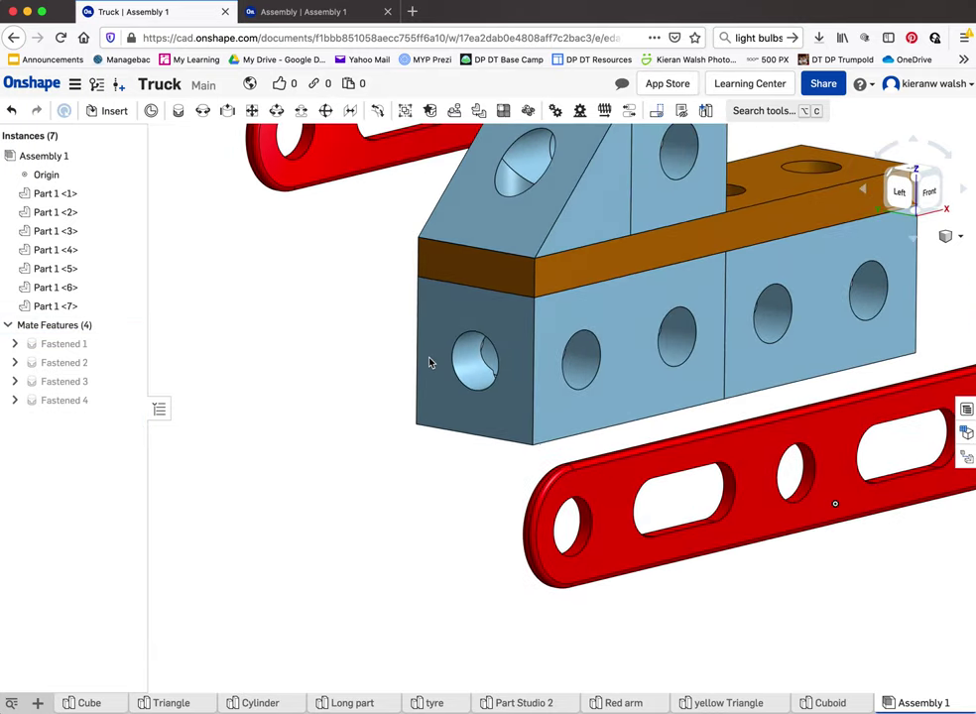
pyautogui.moveTo(429, 364); pyautogui.dragTo(436, 377, button='right')
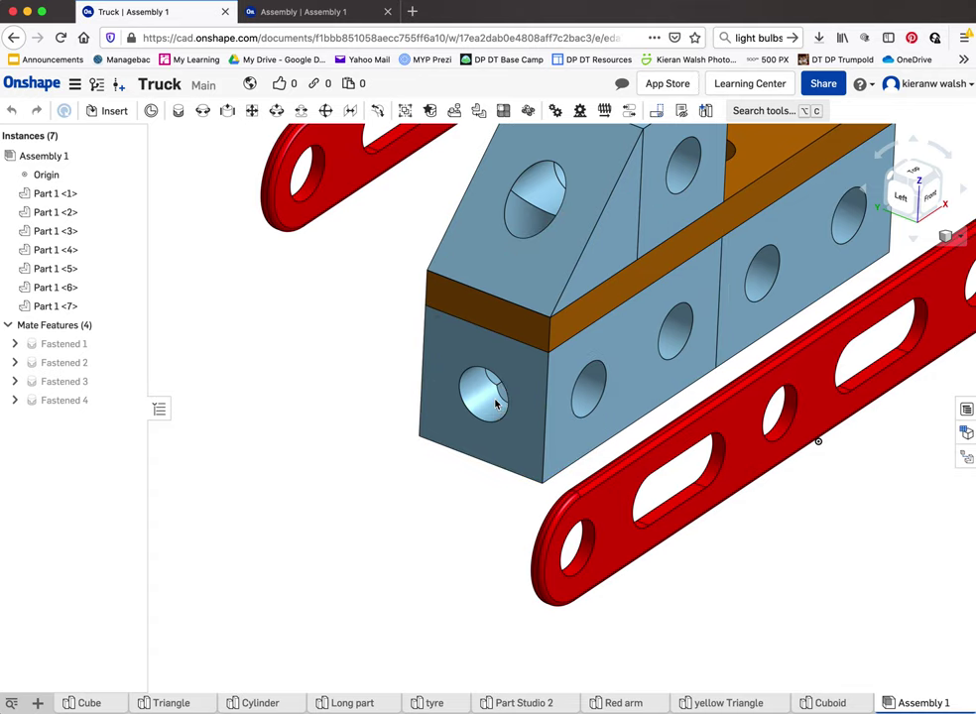
pyautogui.click(205, 112)
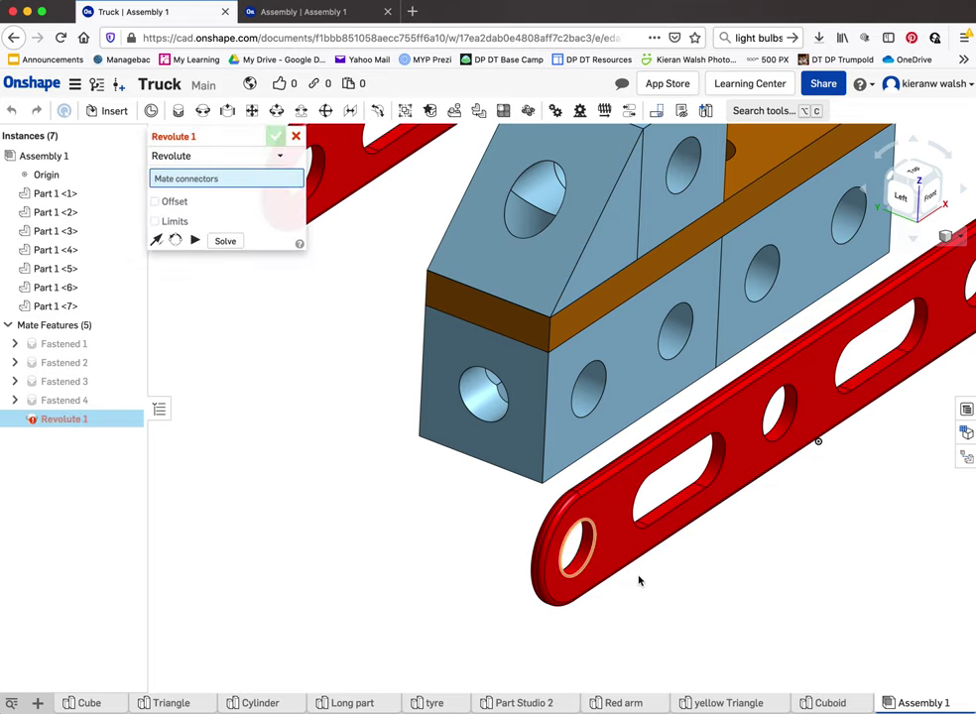
pyautogui.click(572, 577)
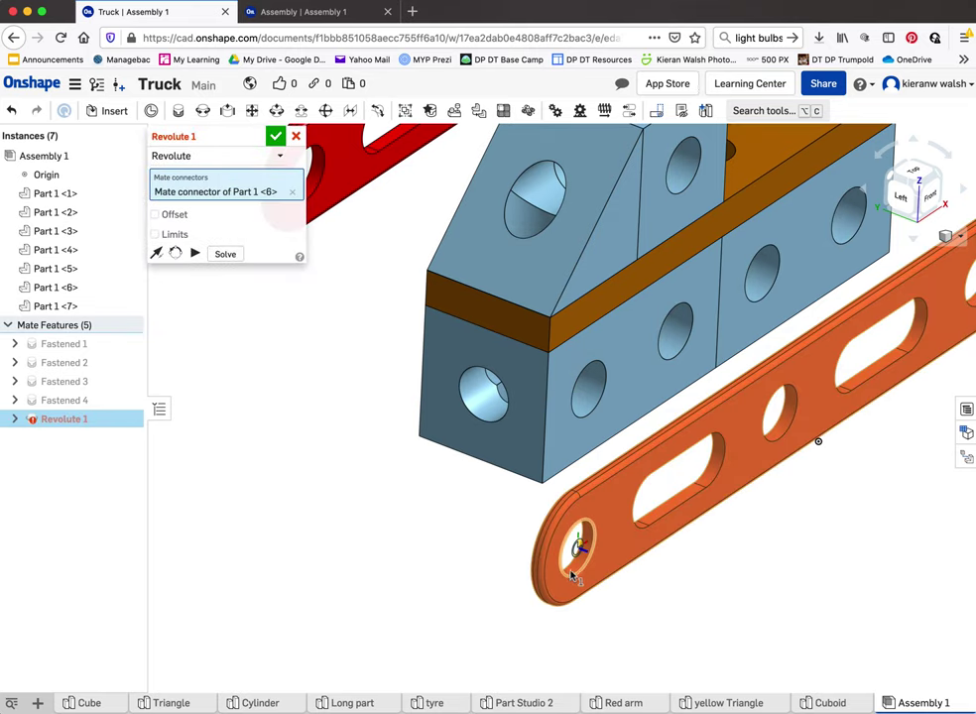
pyautogui.click(581, 404)
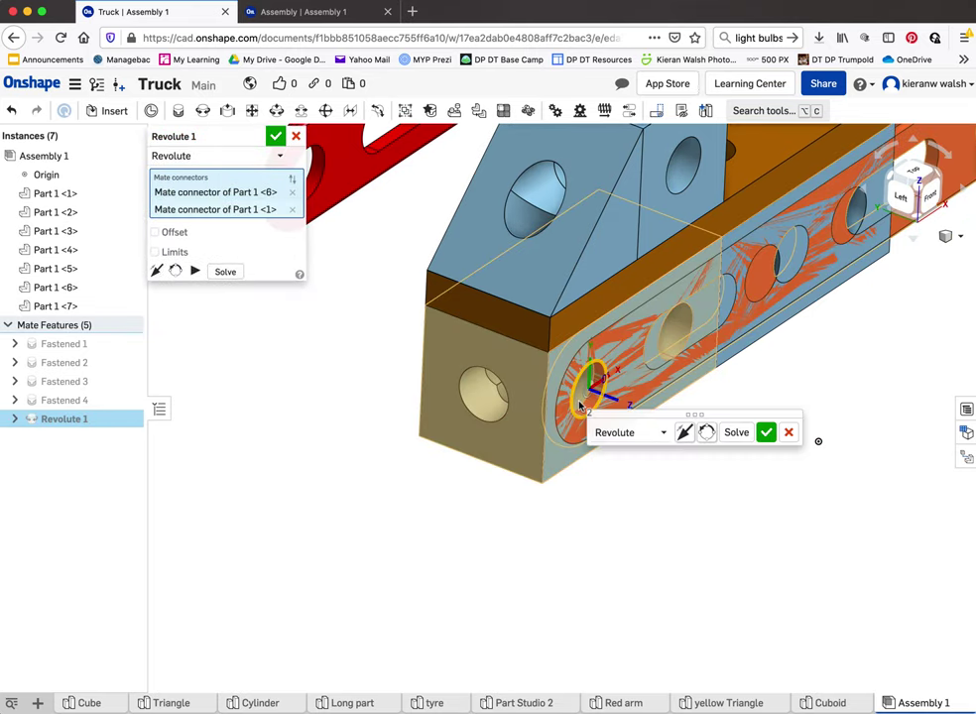
pyautogui.click(683, 434)
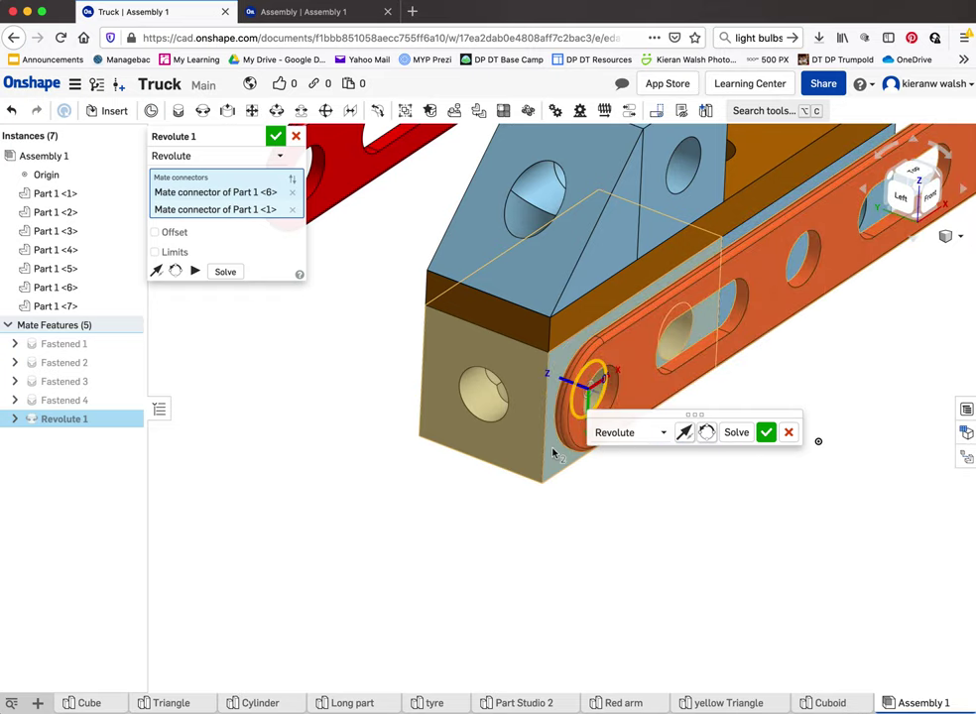
pyautogui.moveTo(608, 470); pyautogui.dragTo(612, 464, button='right')
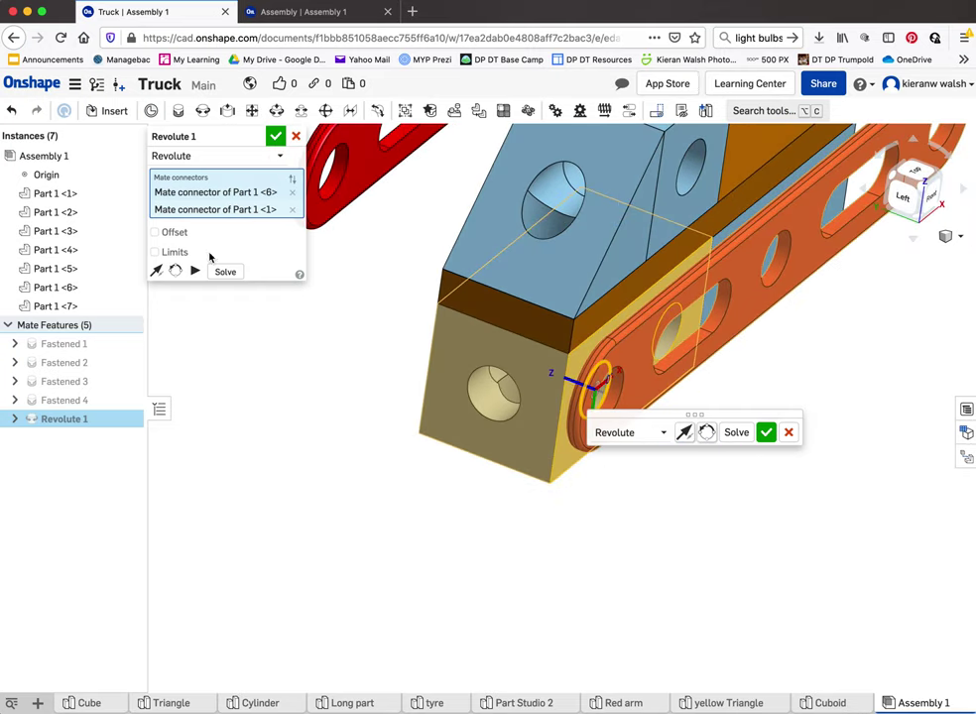
# Step: Turn on the offset for the Revolute mate and check how the arm sits against the chassis side
pyautogui.click(154, 232)
pyautogui.moveTo(454, 293); pyautogui.dragTo(404, 391, button='right')
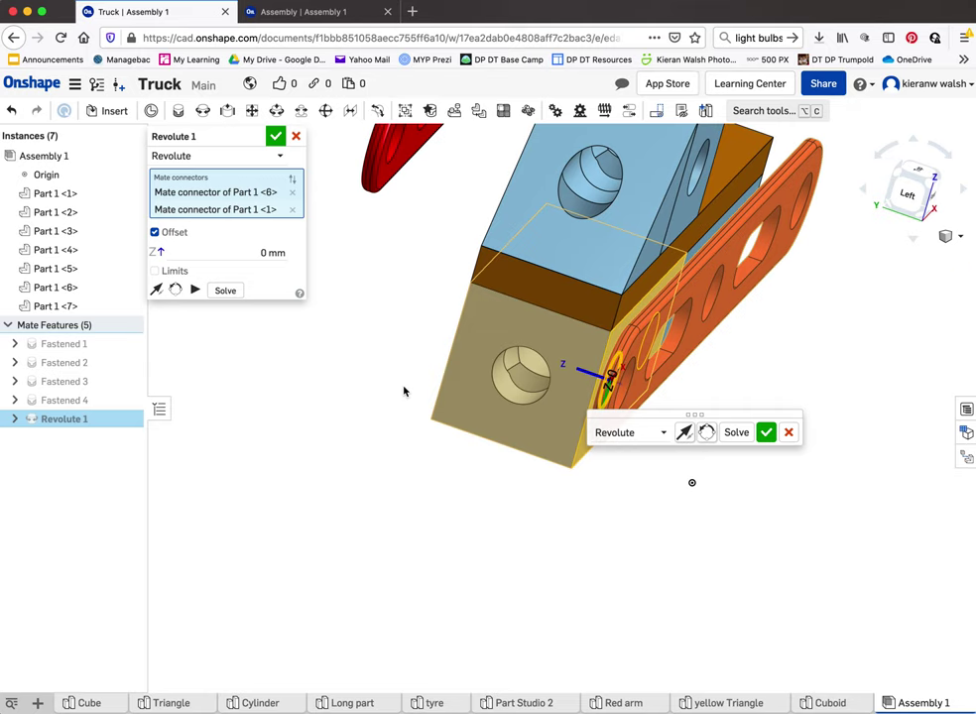
pyautogui.scroll(10, 615, 392)
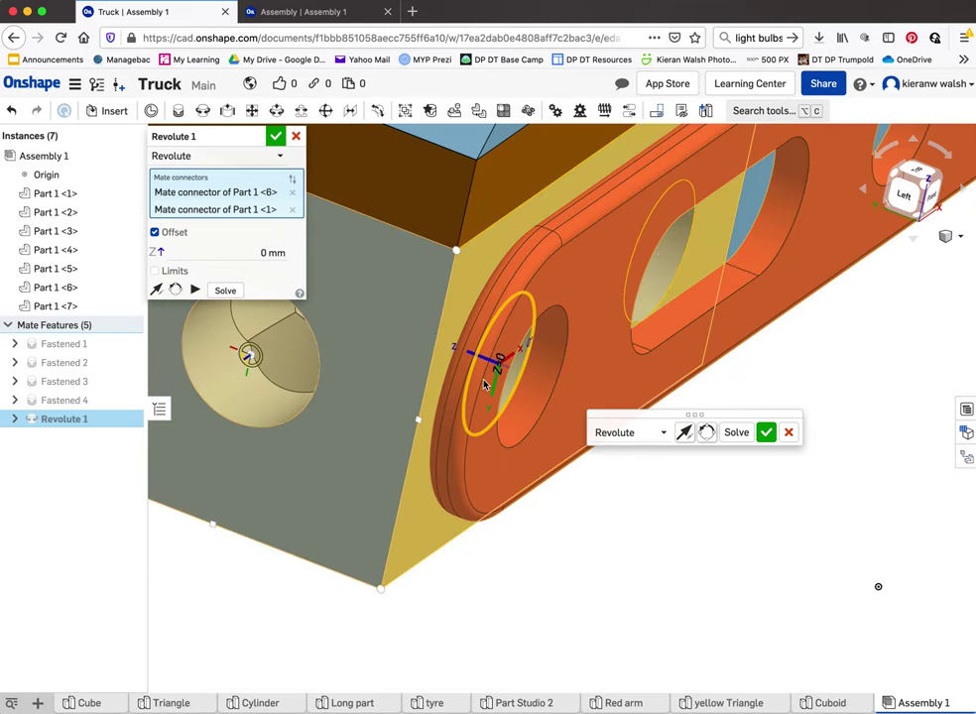
pyautogui.moveTo(520, 396); pyautogui.dragTo(515, 320, button='right')
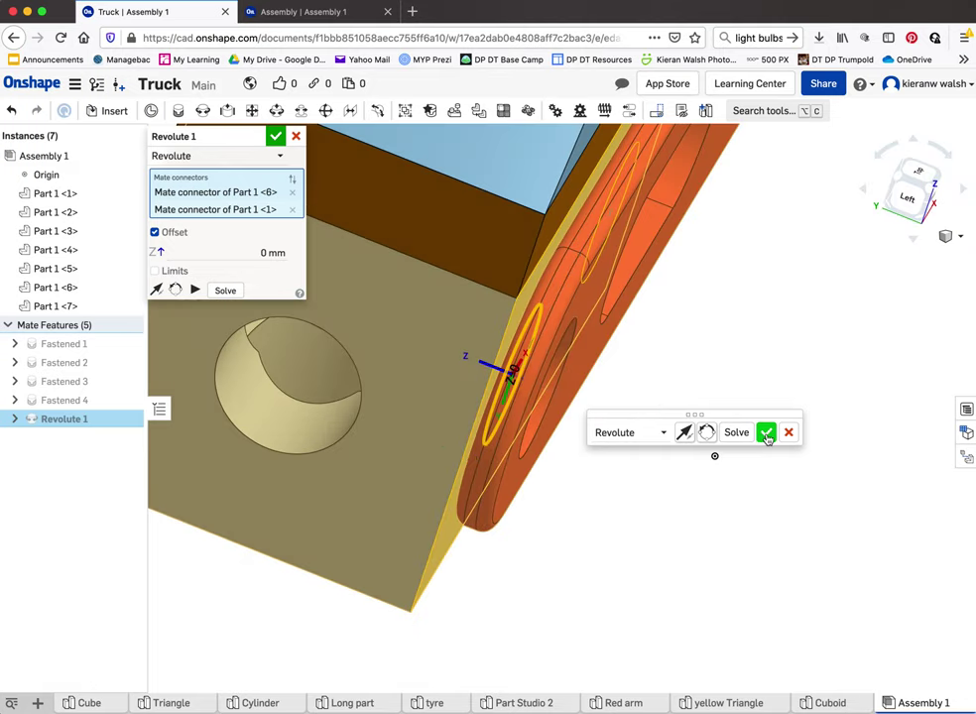
# Step: Try mate offsets of 1 mm and -1 mm between the arm and the chassis, and return the offset to 0 mm
pyautogui.click(247, 253)
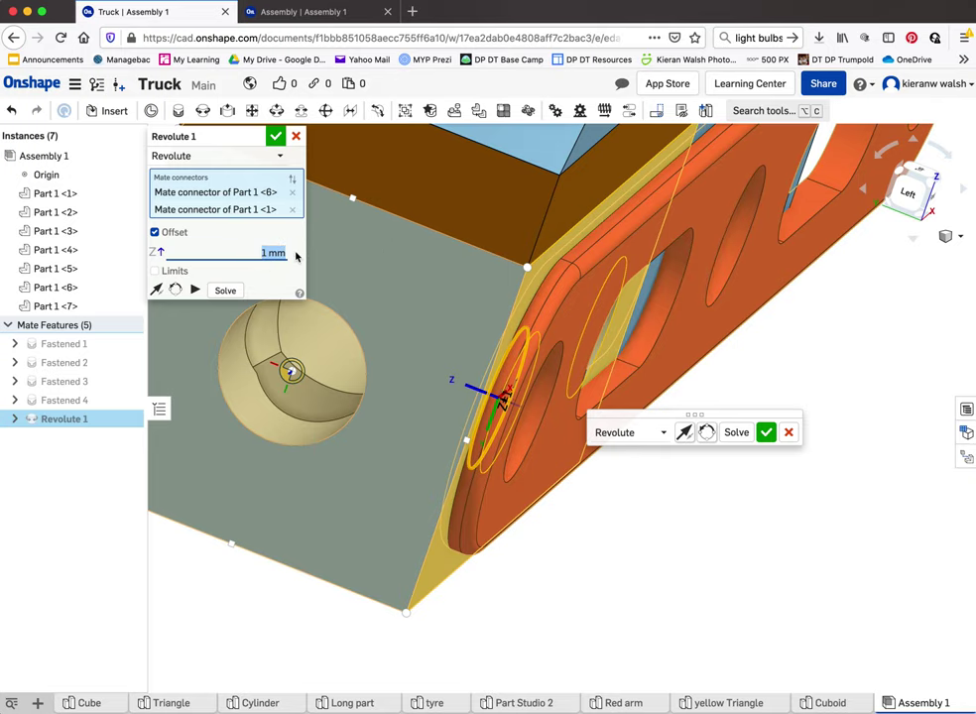
pyautogui.press('Return')
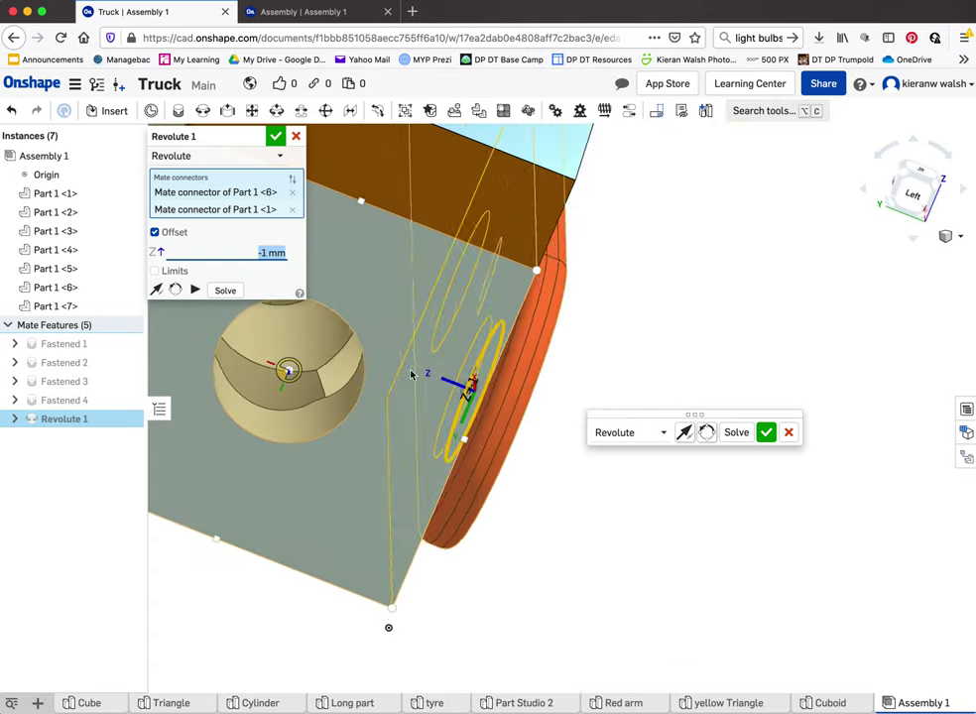
pyautogui.moveTo(407, 373); pyautogui.dragTo(387, 421, button='right')
pyautogui.moveTo(433, 370); pyautogui.dragTo(335, 349, button='right')
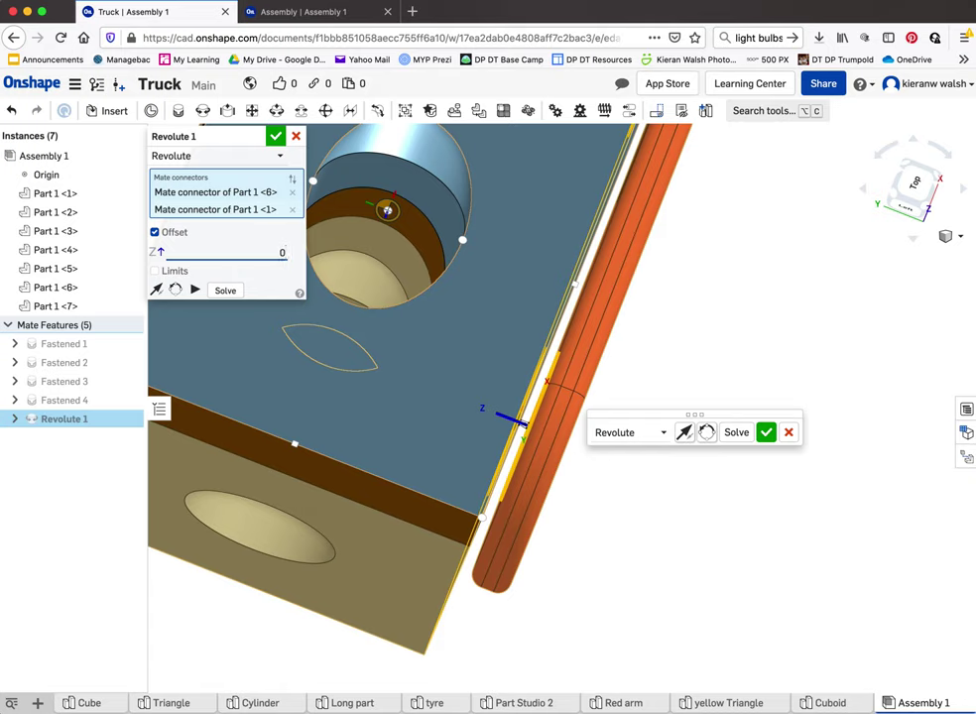
pyautogui.press('Return')
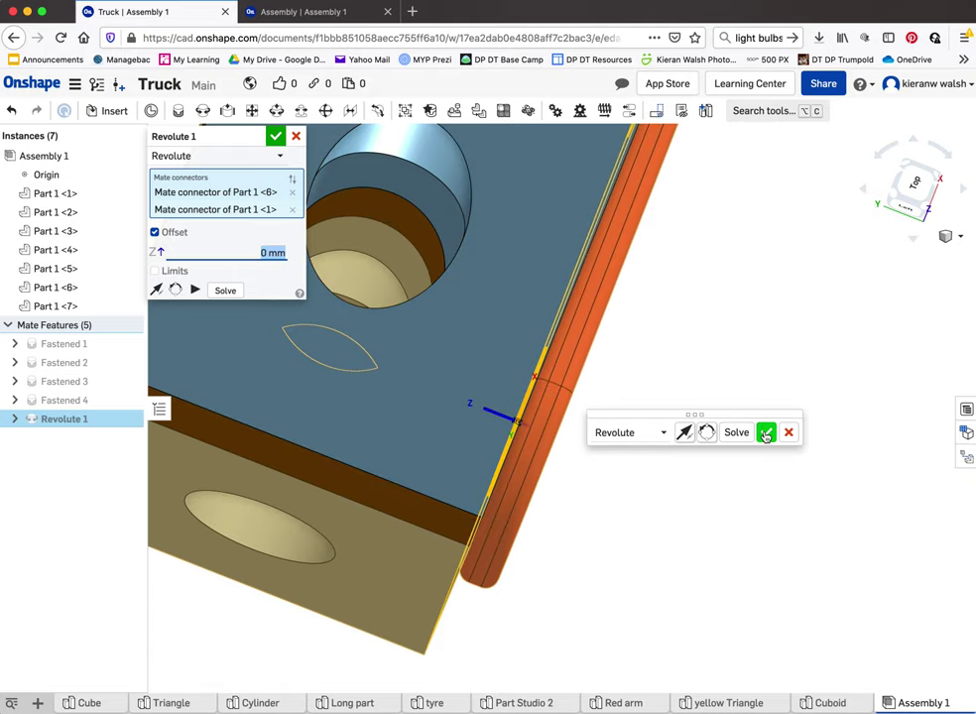
# Step: Rotate the Revolute mate's secondary axis twice so the near red arm extends out past the cab end, and accept the mate
pyautogui.scroll(-5, 551, 428)
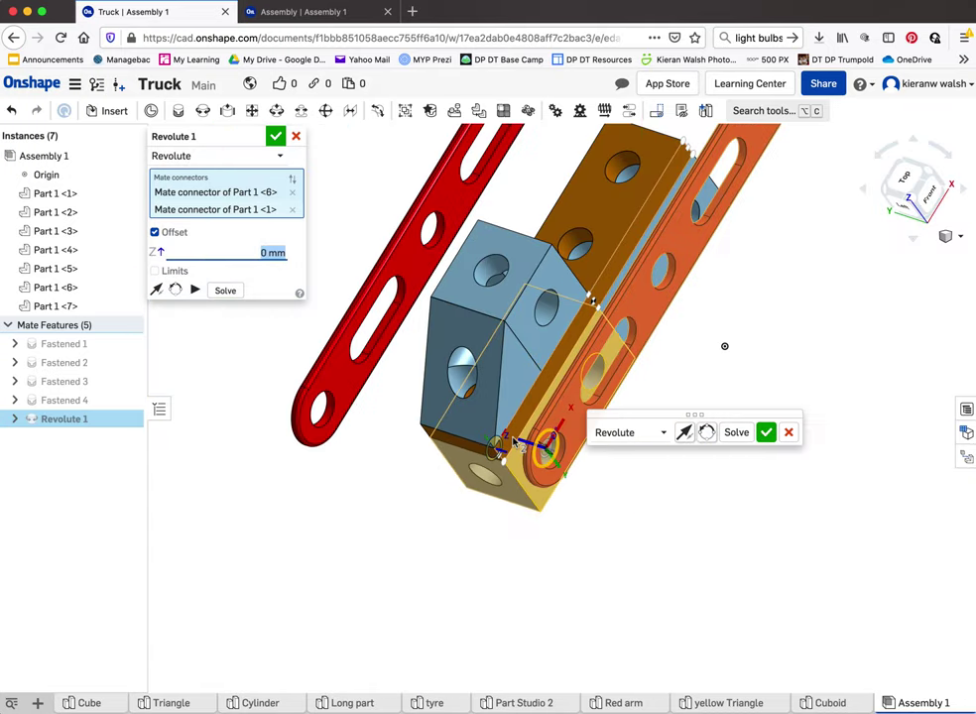
pyautogui.moveTo(514, 443); pyautogui.dragTo(486, 209, button='right')
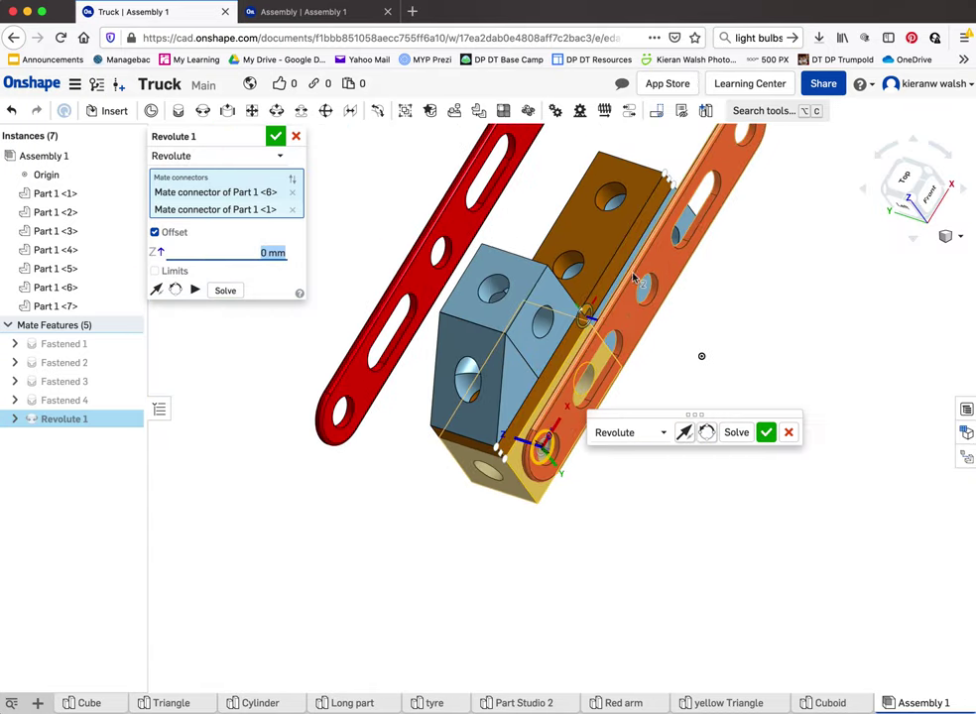
pyautogui.click(706, 432)
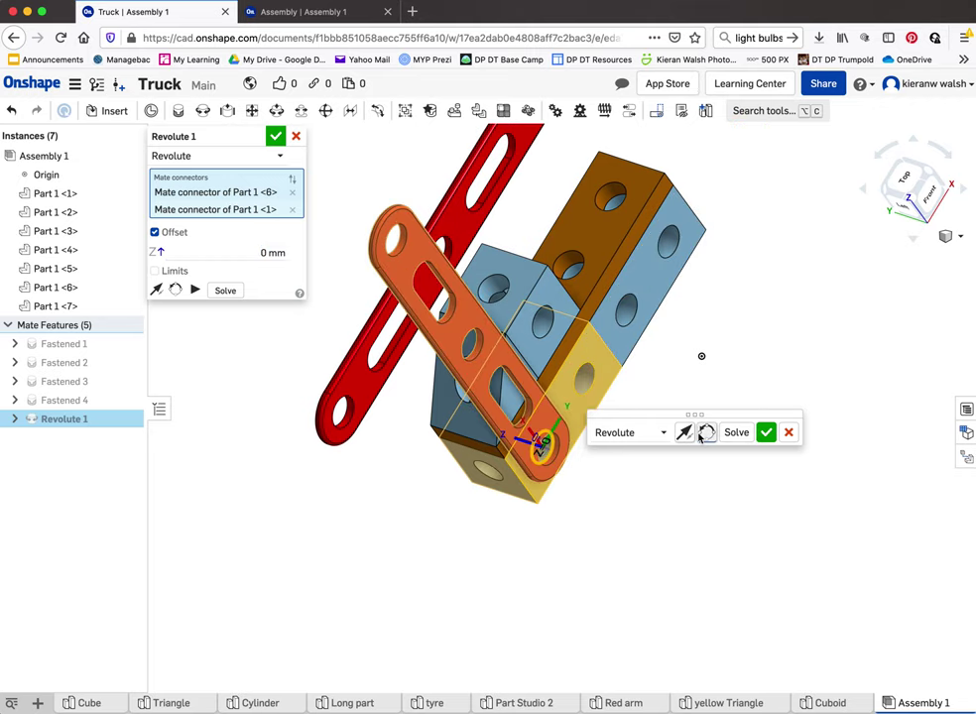
pyautogui.click(703, 434)
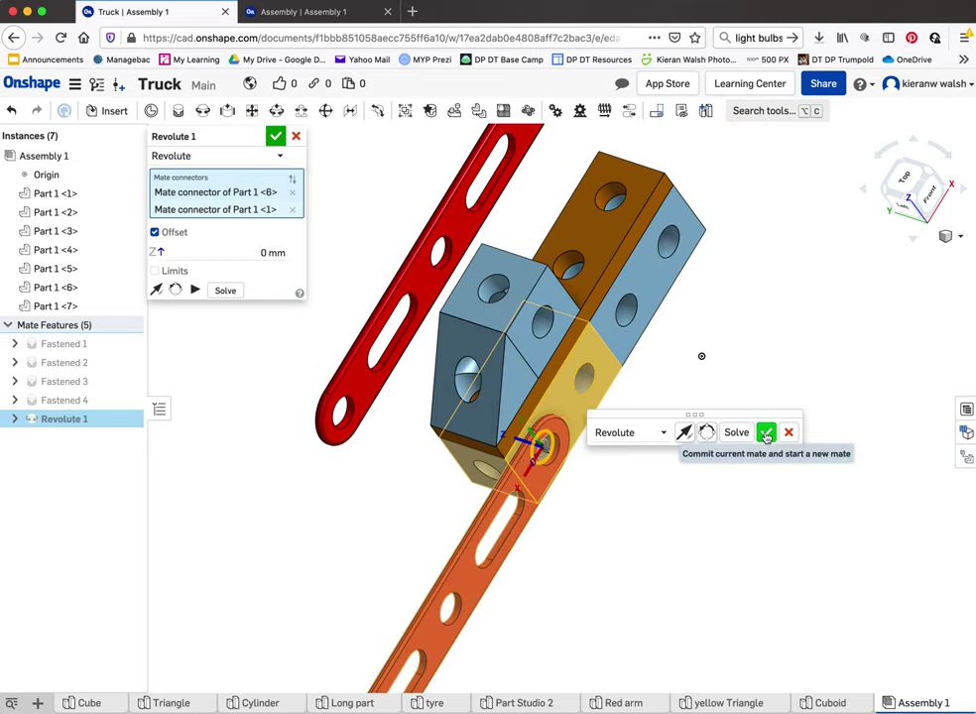
pyautogui.click(766, 433)
# Step: Create a Revolute mate between the other red arm's end hole and the end hole on the opposite chassis side
pyautogui.moveTo(607, 580); pyautogui.dragTo(630, 484, button='right')
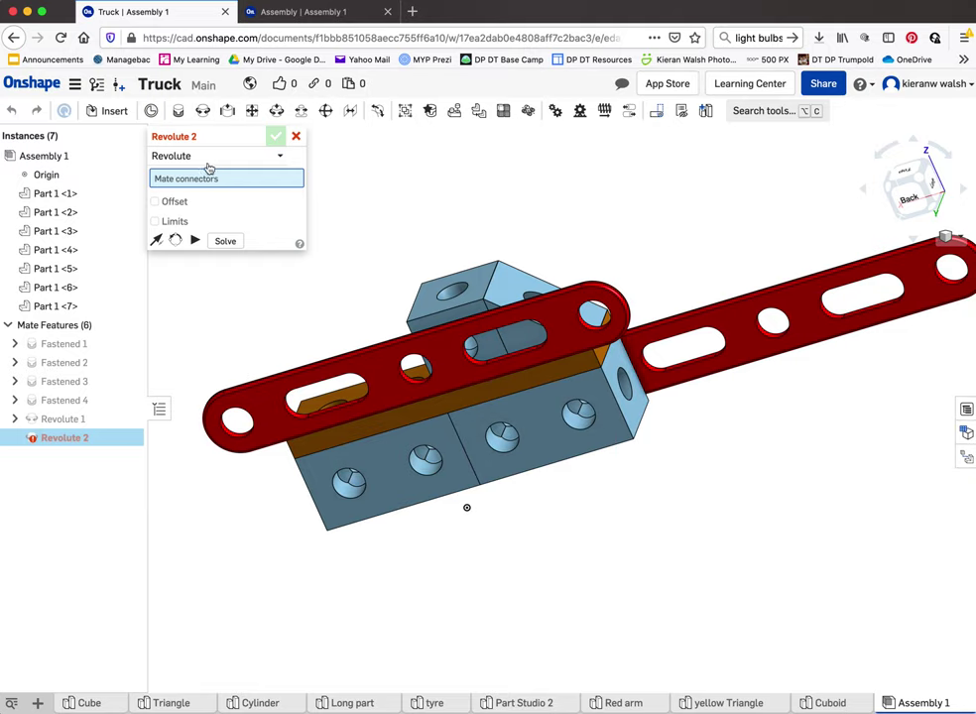
pyautogui.scroll(5, 595, 342)
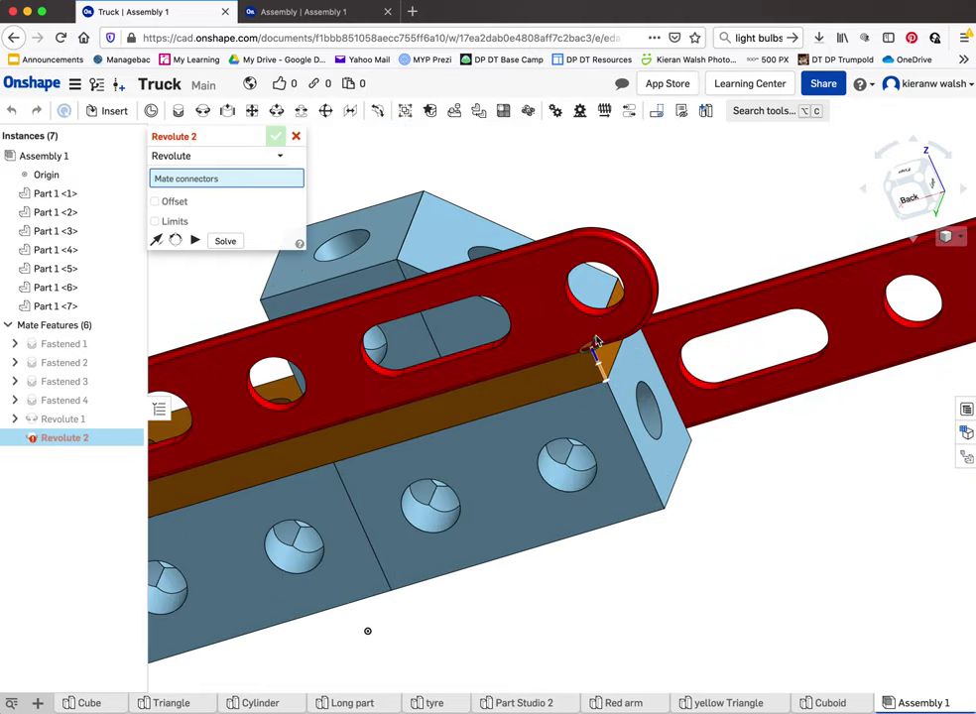
pyautogui.moveTo(595, 313)
pyautogui.mouseDown(button='right')
pyautogui.moveTo(546, 366)
pyautogui.moveTo(585, 314)
pyautogui.mouseUp(button='right')
pyautogui.scroll(3, 585, 313)
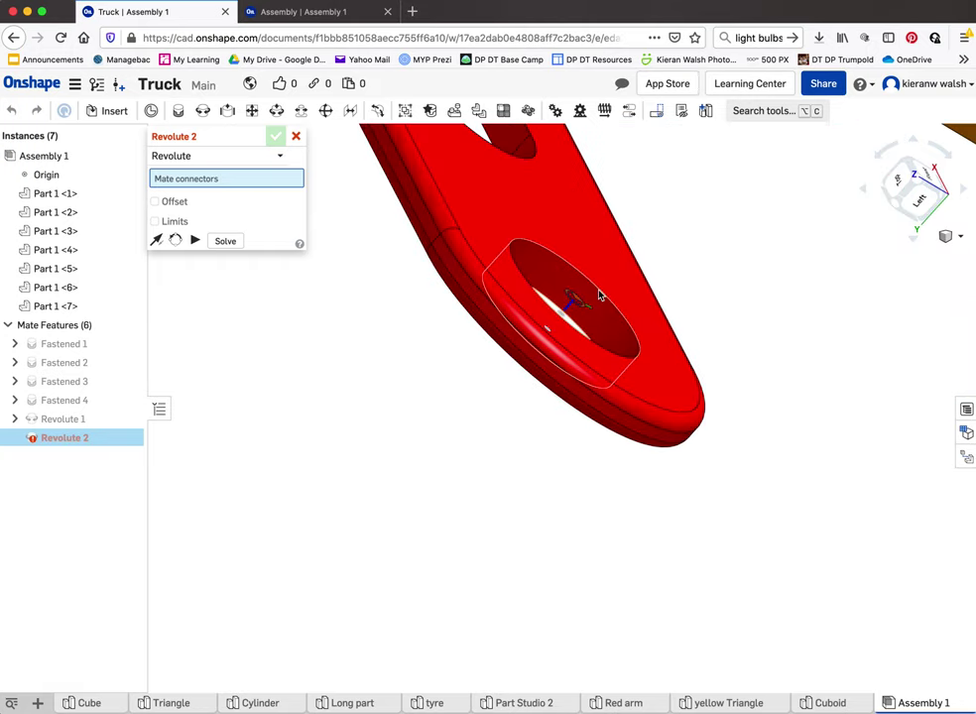
pyautogui.click(599, 295)
pyautogui.moveTo(676, 348); pyautogui.dragTo(708, 436, button='right')
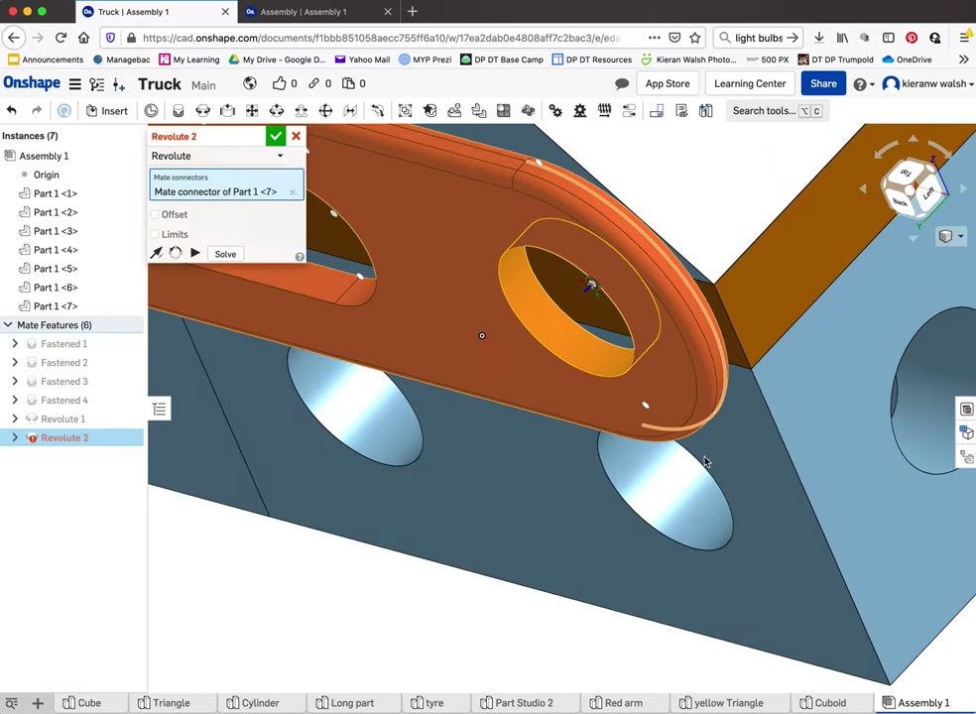
pyautogui.click(703, 503)
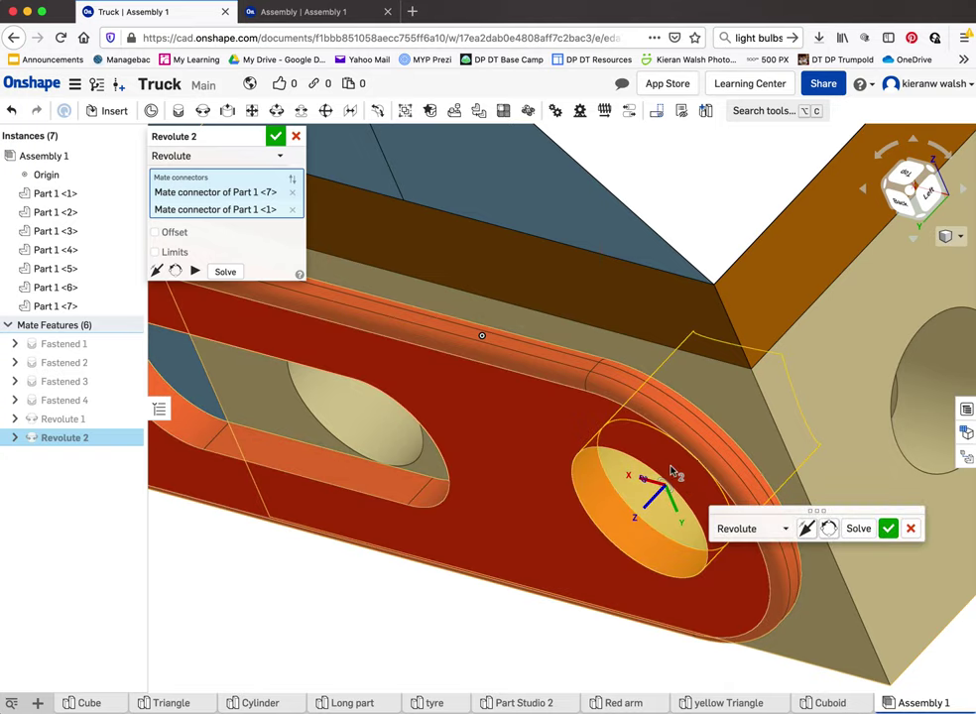
# Step: Rotate the second mate's secondary axis twice so both red arms extend in the same direction, and accept the mate
pyautogui.scroll(-5, 666, 480)
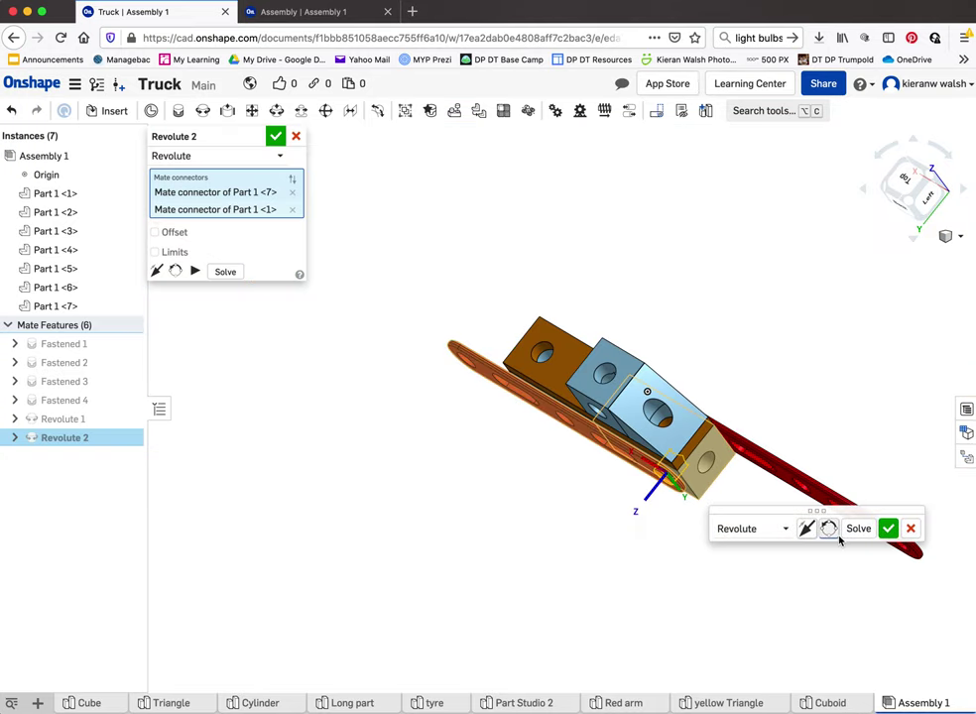
pyautogui.click(829, 530)
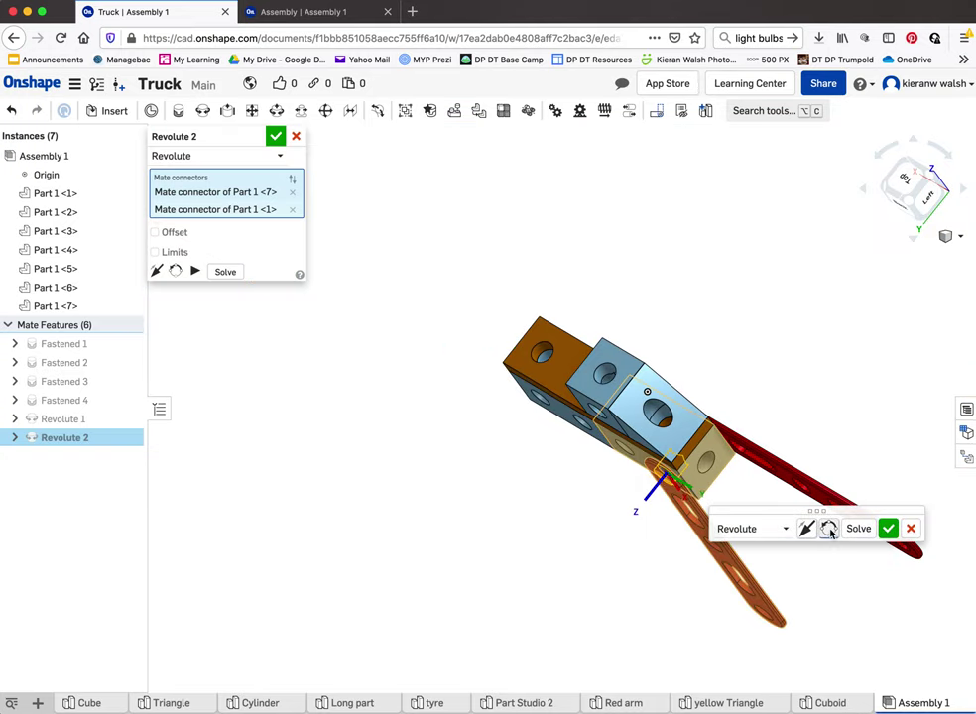
pyautogui.click(829, 530)
pyautogui.click(890, 531)
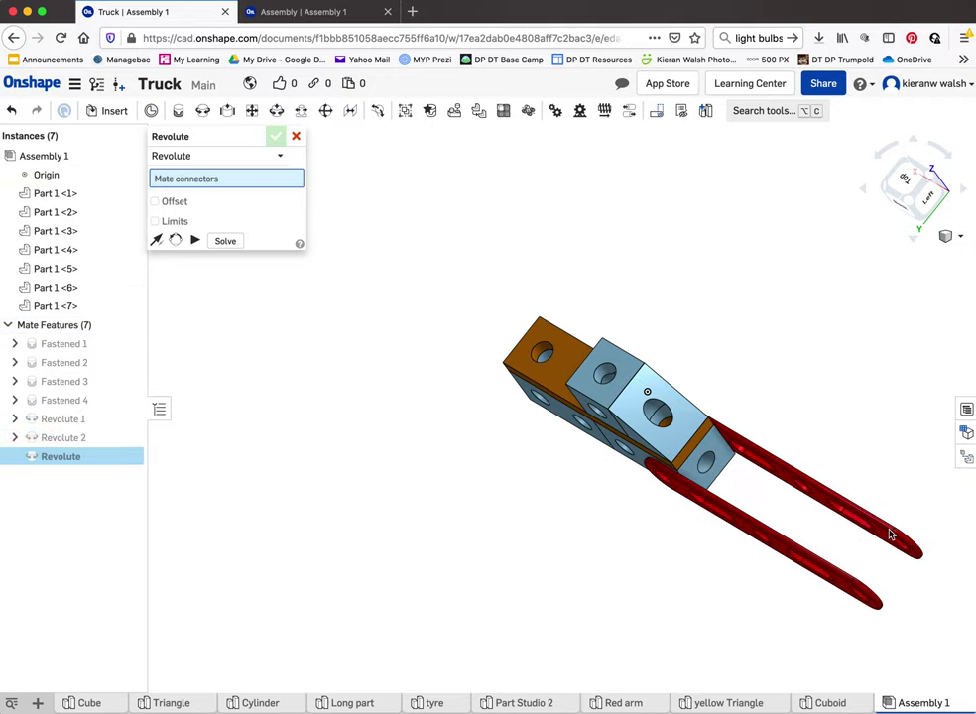
pyautogui.moveTo(780, 501); pyautogui.dragTo(699, 433, button='right')
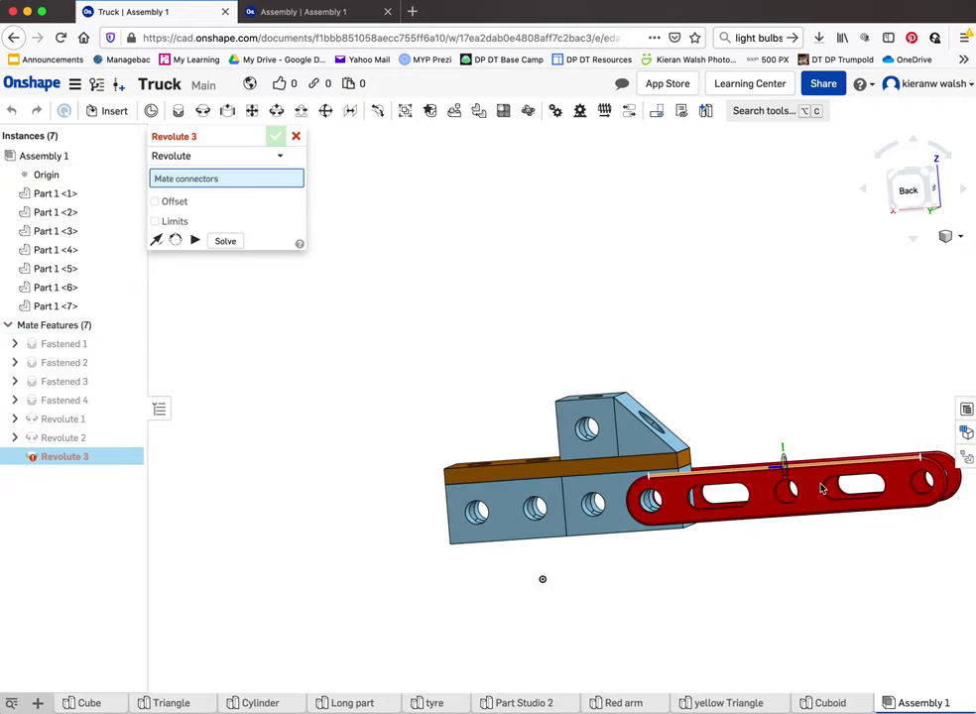
pyautogui.scroll(3, 904, 489)
pyautogui.scroll(2, 905, 489)
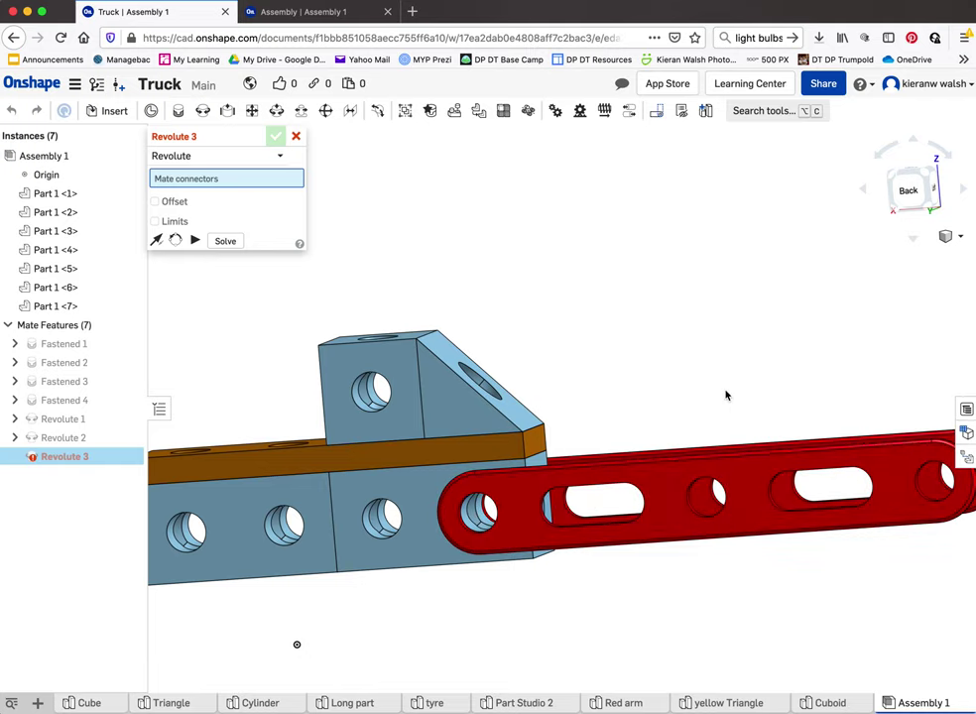
pyautogui.scroll(-3, 606, 367)
pyautogui.click(296, 137)
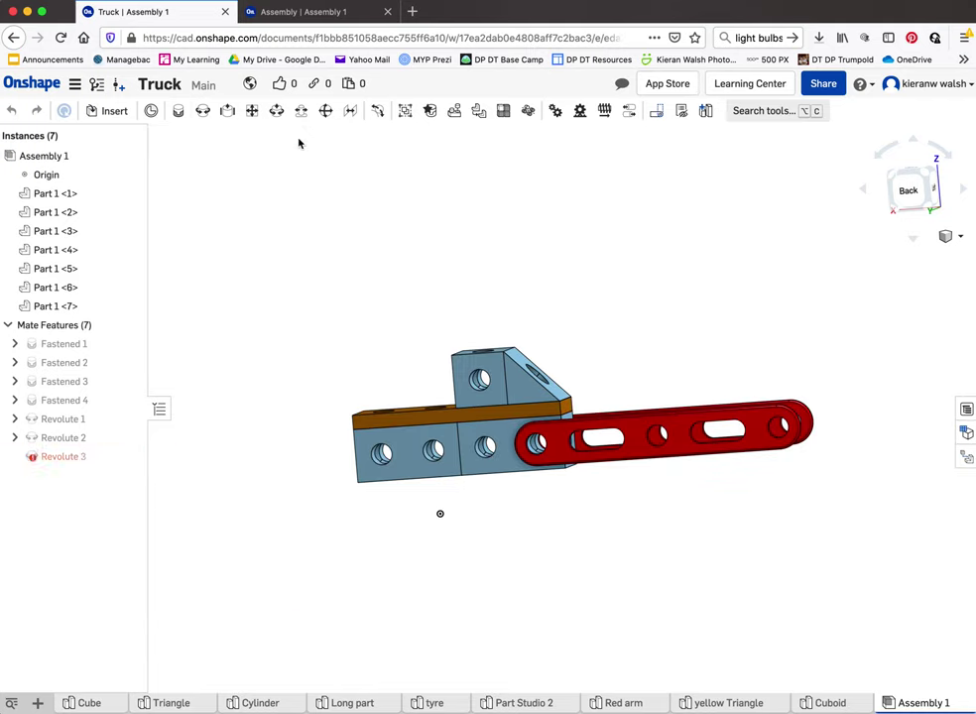
# Step: Fix the cab-end chassis block, Part 1 <1>, in place in the assembly
pyautogui.scroll(3, 780, 396)
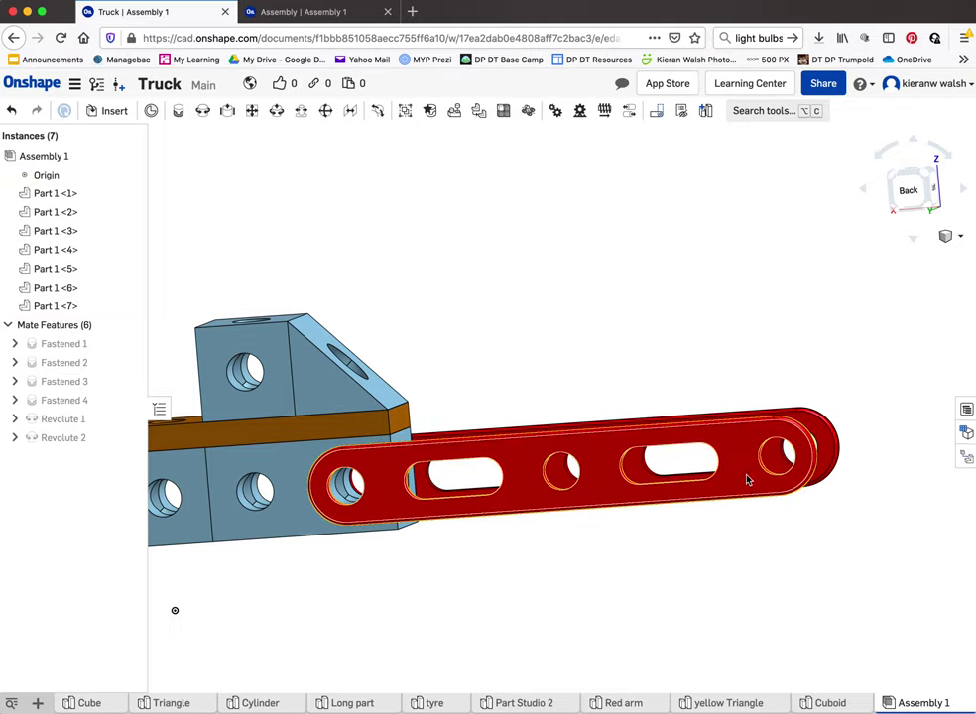
pyautogui.moveTo(744, 441); pyautogui.dragTo(843, 448, button='middle')
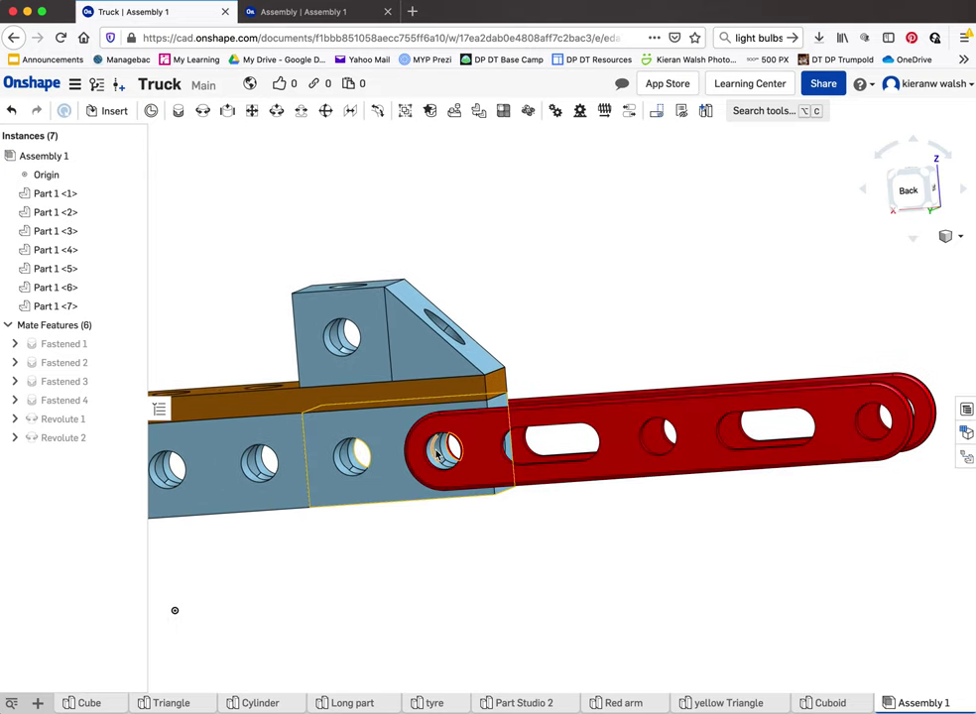
pyautogui.moveTo(815, 388); pyautogui.dragTo(857, 435, button='middle')
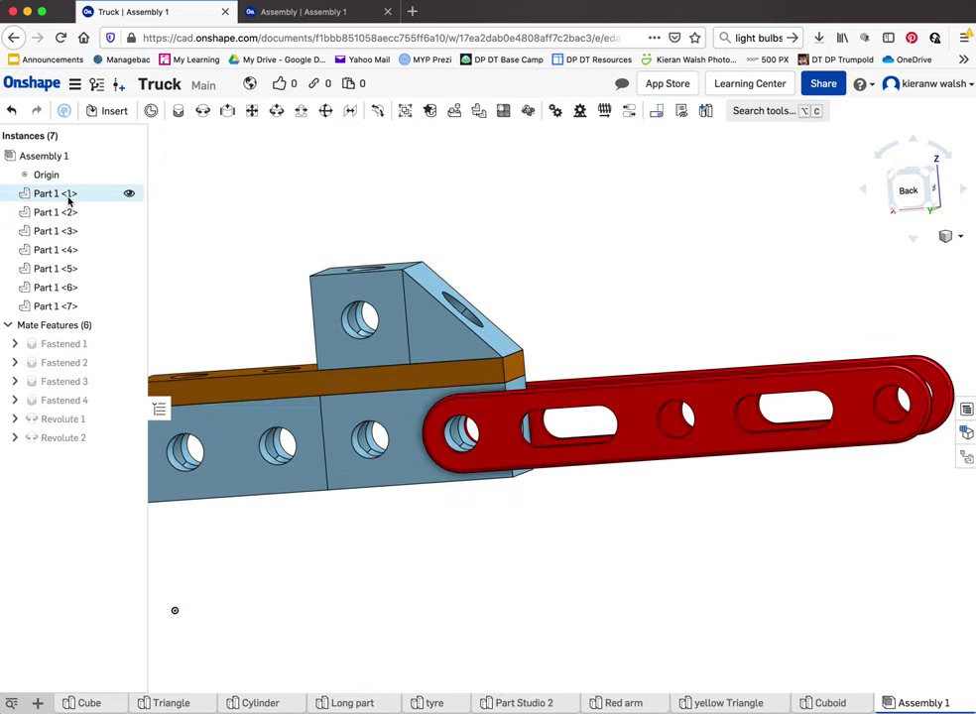
pyautogui.click(69, 197)
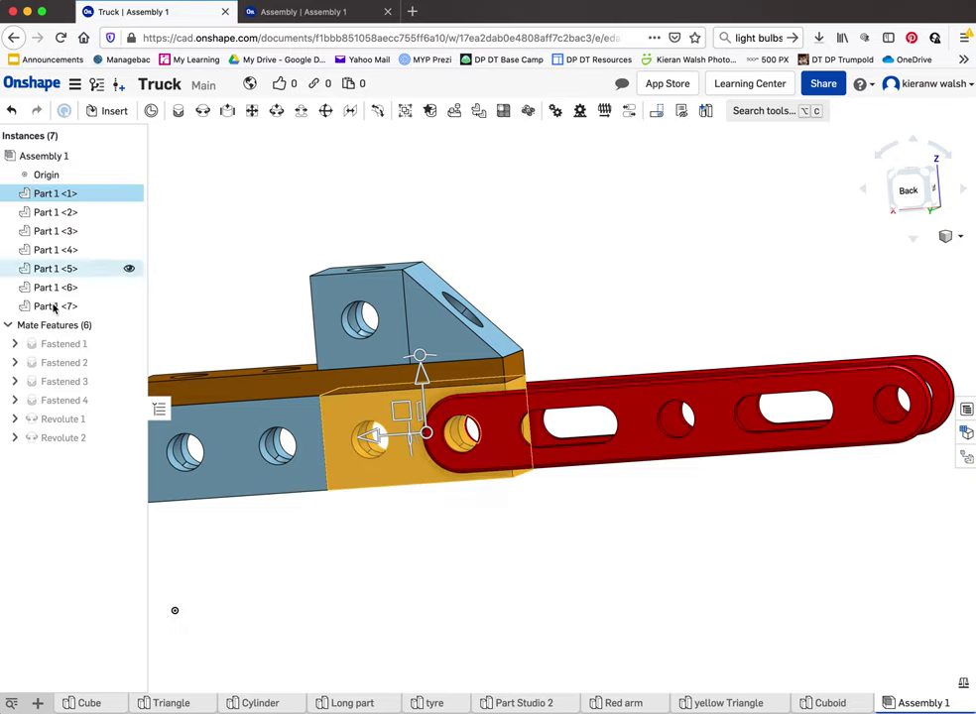
pyautogui.rightClick(82, 198)
pyautogui.click(123, 286)
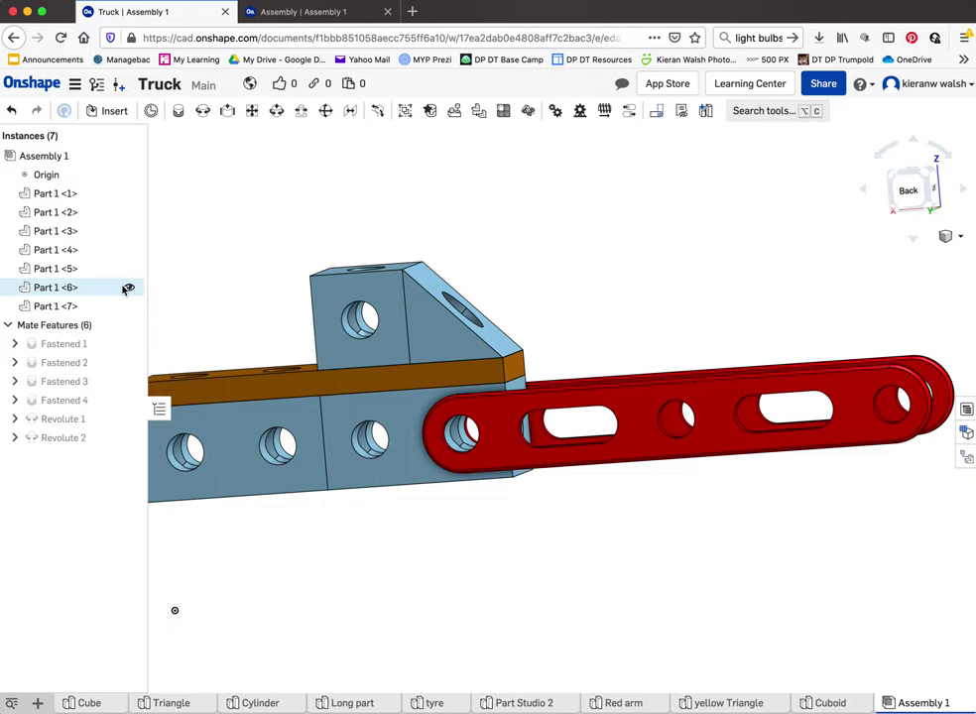
# Step: Swing a red arm to test its pivot, and examine the blocks between the arms in the finished Assembly document
pyautogui.scroll(-3, 600, 507)
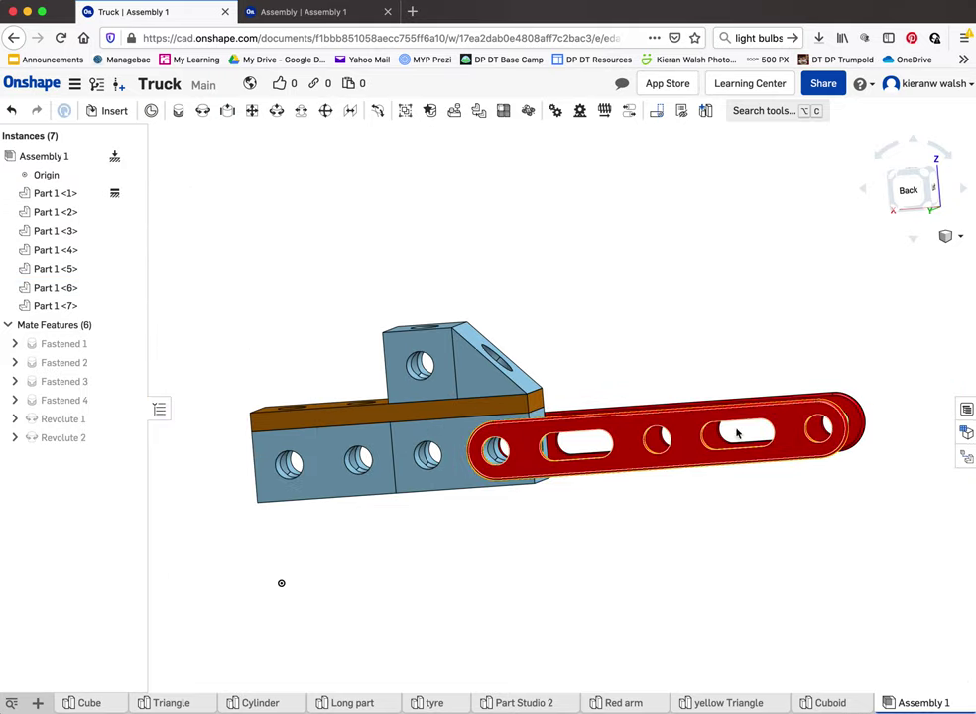
pyautogui.moveTo(787, 434)
pyautogui.mouseDown()
pyautogui.moveTo(723, 323)
pyautogui.moveTo(786, 453)
pyautogui.mouseUp()
pyautogui.moveTo(745, 560); pyautogui.dragTo(639, 482, button='right')
pyautogui.moveTo(712, 464); pyautogui.dragTo(694, 446, button='right')
pyautogui.click(348, 10)
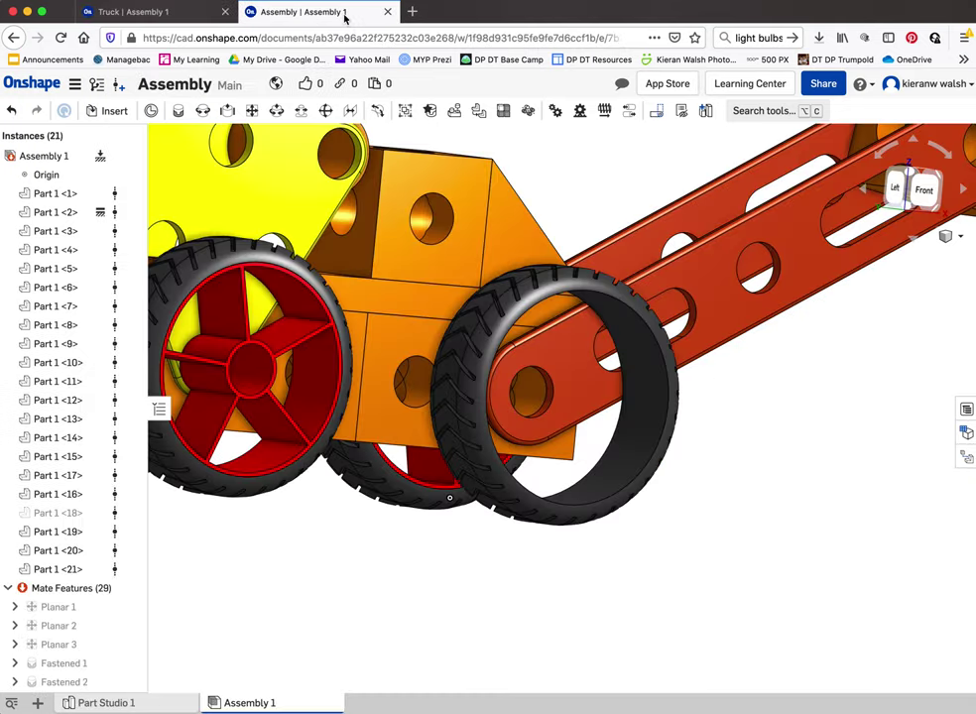
pyautogui.moveTo(442, 202); pyautogui.dragTo(864, 195, button='right')
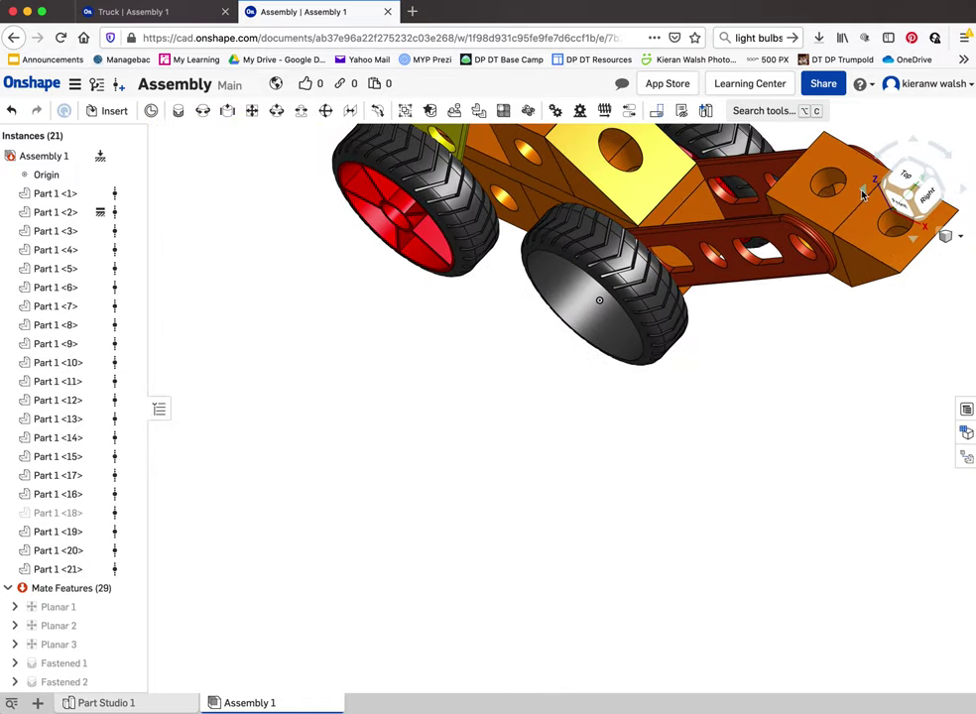
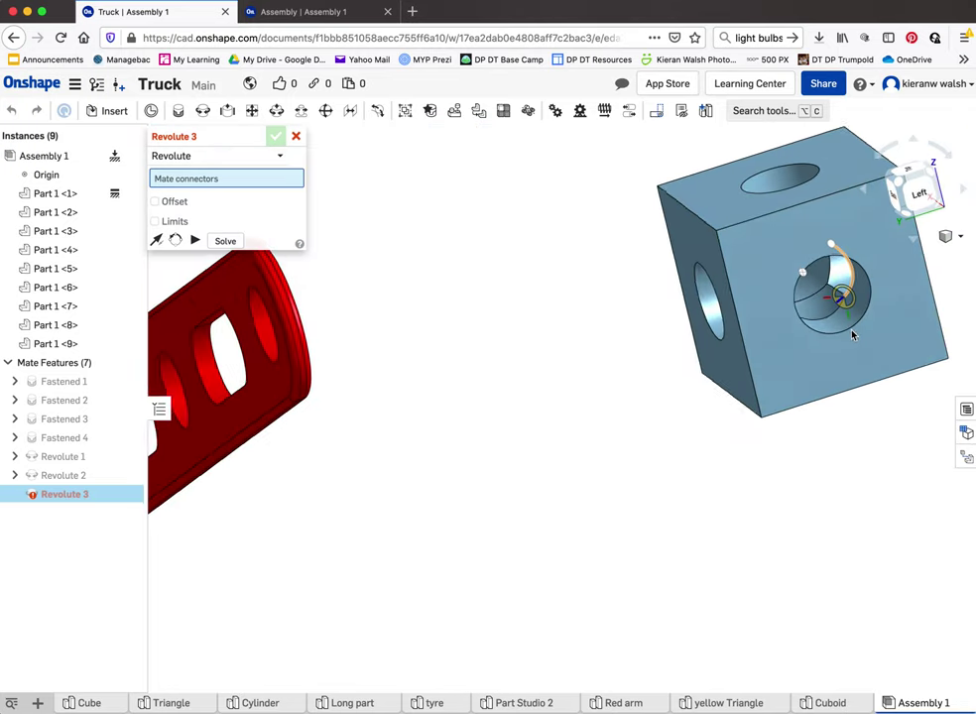
# Step: Create a Revolute mate between the loose cube's side hole and the free end hole of the red arm Part 1 <6>
pyautogui.moveTo(798, 348)
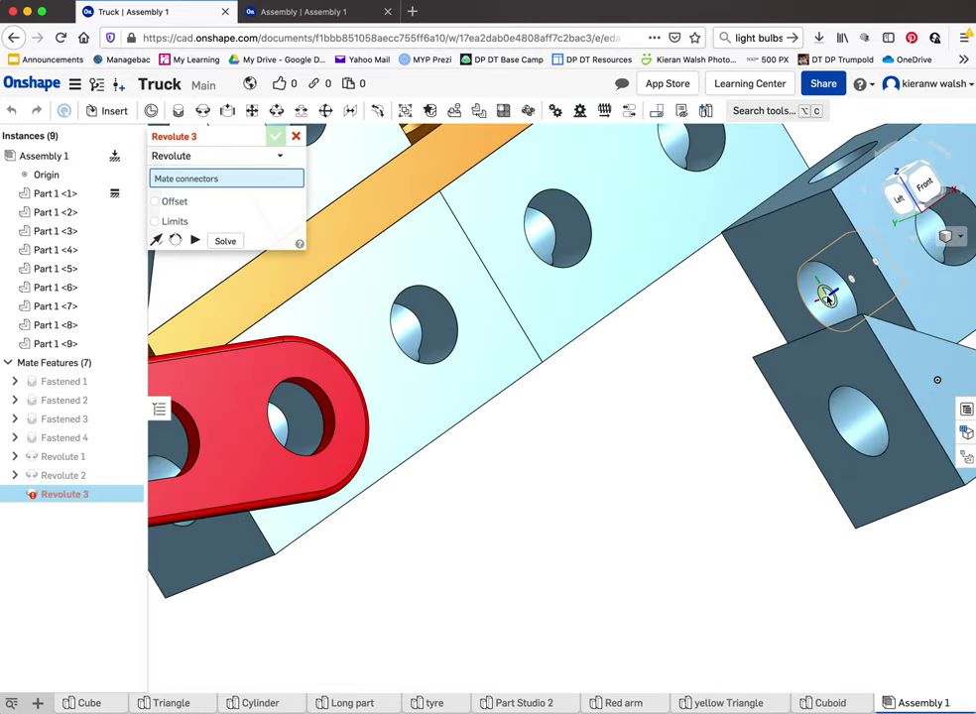
pyautogui.click(829, 295)
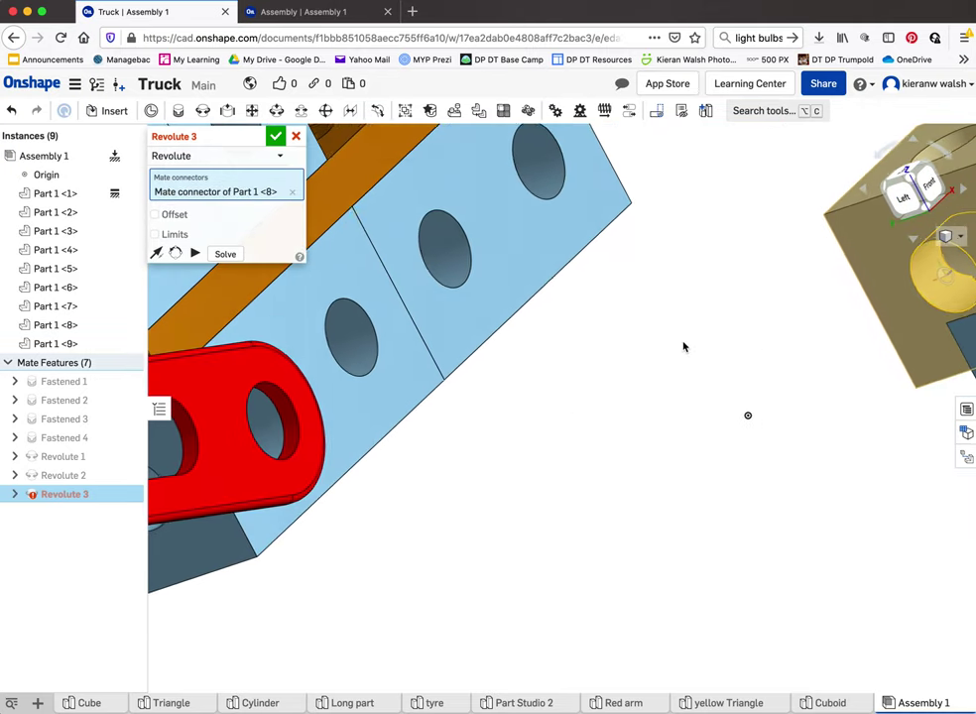
pyautogui.press('f')
pyautogui.moveTo(441, 413)
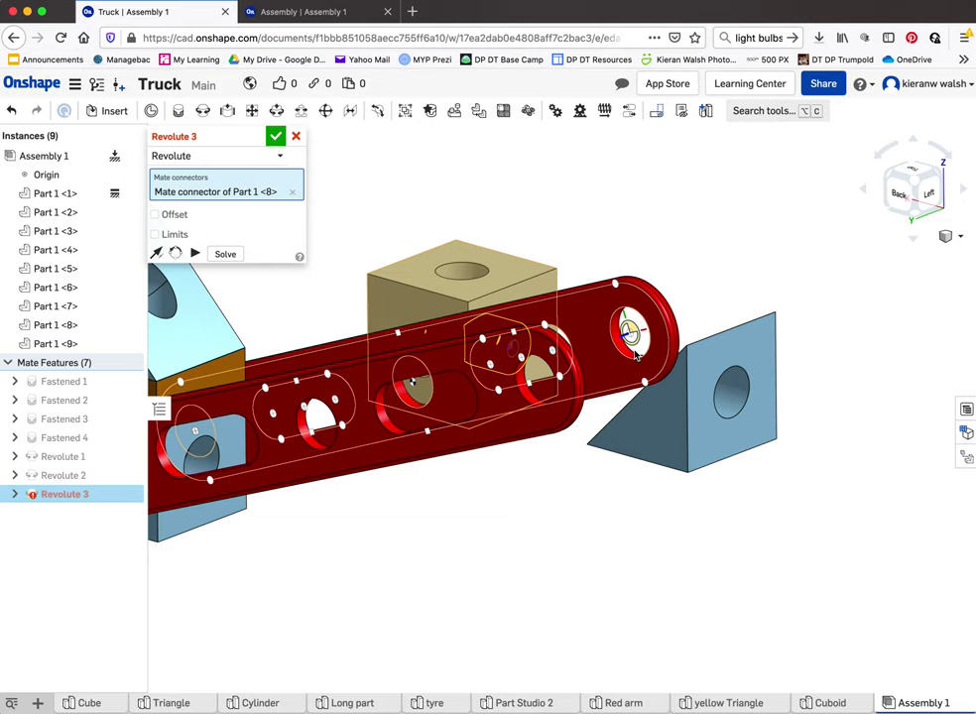
pyautogui.click(635, 354)
pyautogui.moveTo(640, 372); pyautogui.dragTo(597, 409, button='right')
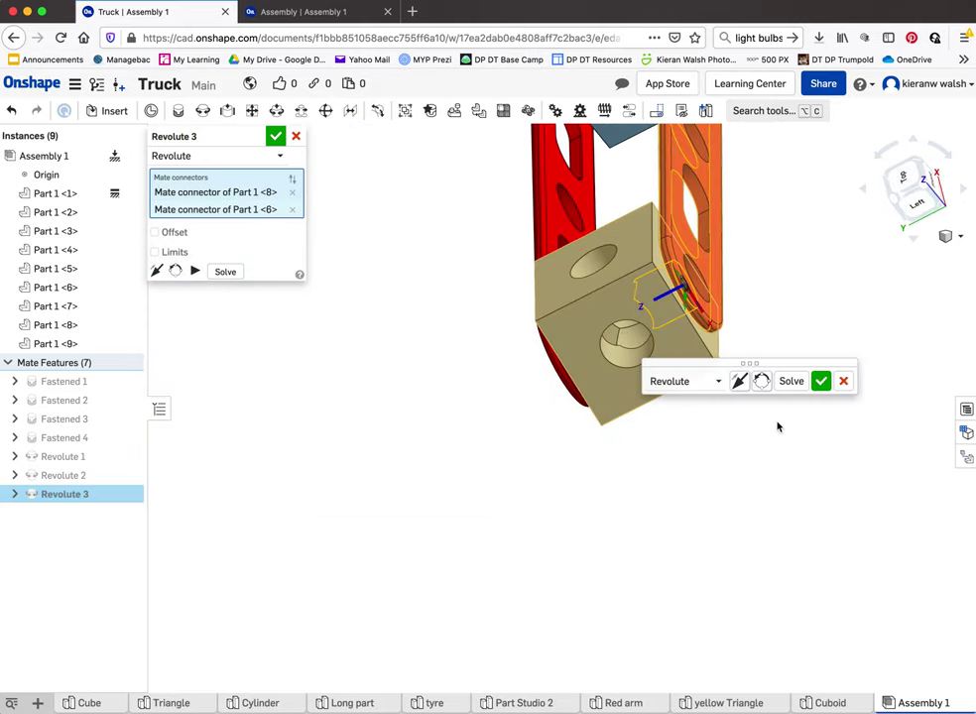
pyautogui.click(823, 382)
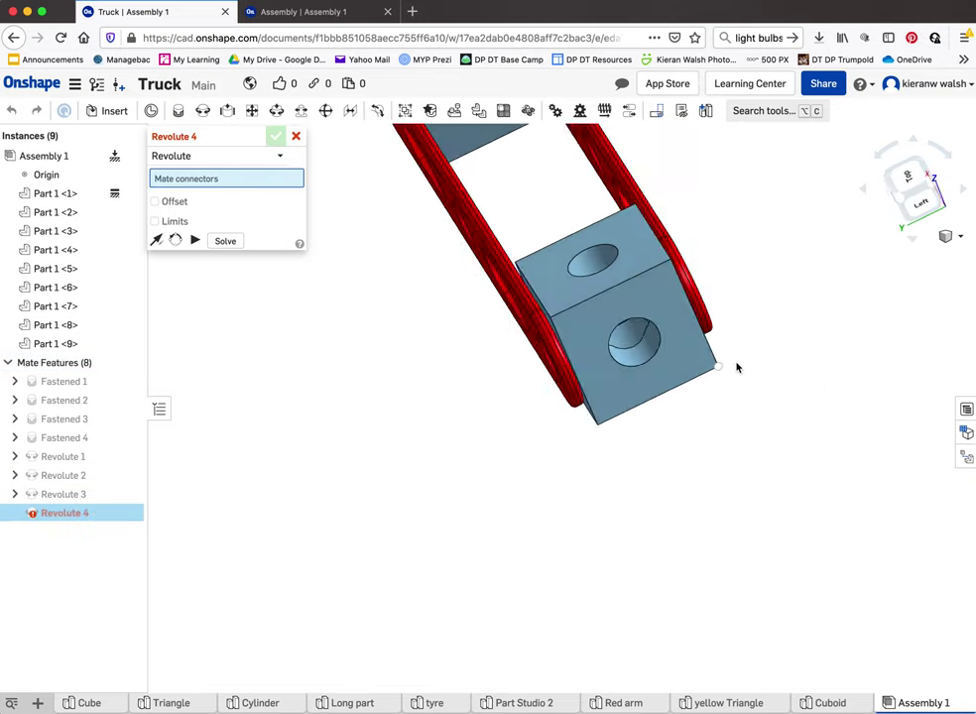
# Step: Create a Revolute mate between the free end hole of the red arm Part 1 <7> and the cube's adjacent side hole
pyautogui.scroll(5, 556, 367)
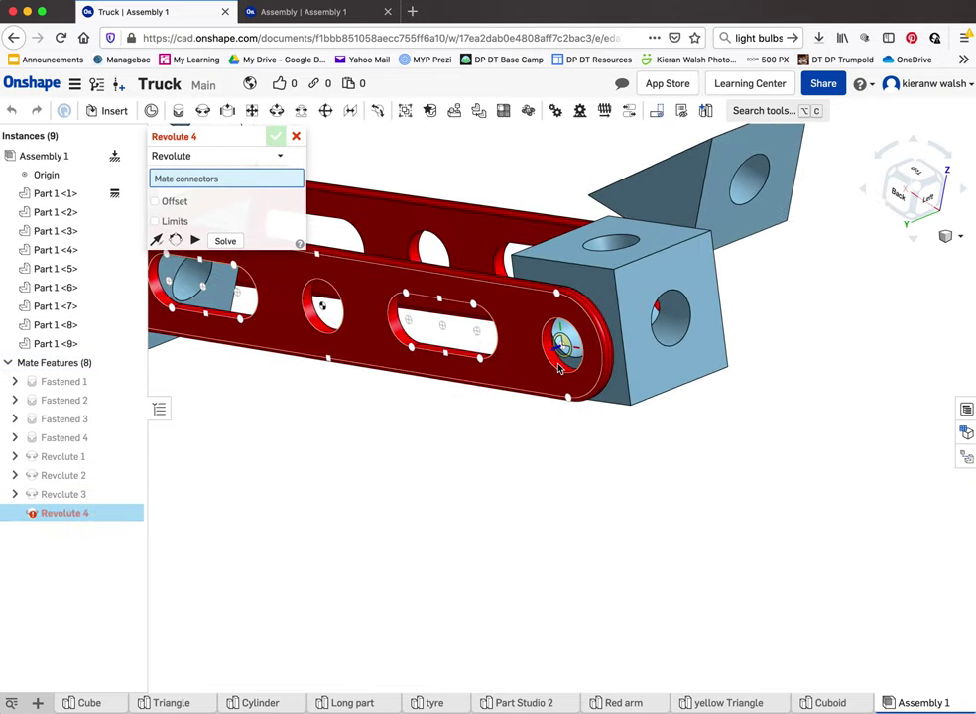
pyautogui.scroll(2, 580, 358)
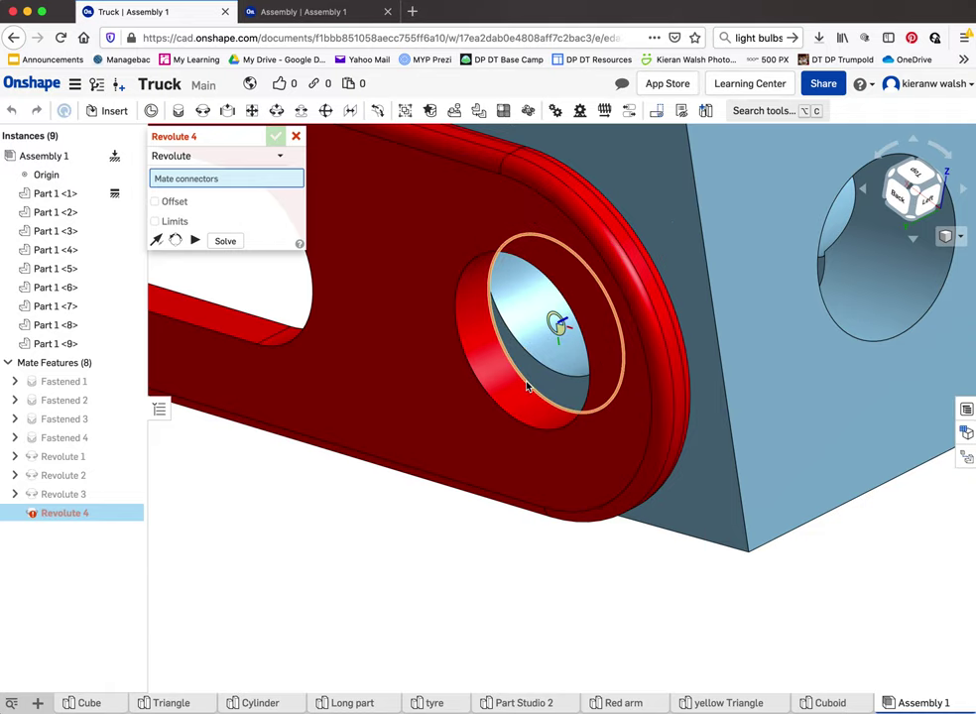
pyautogui.click(527, 387)
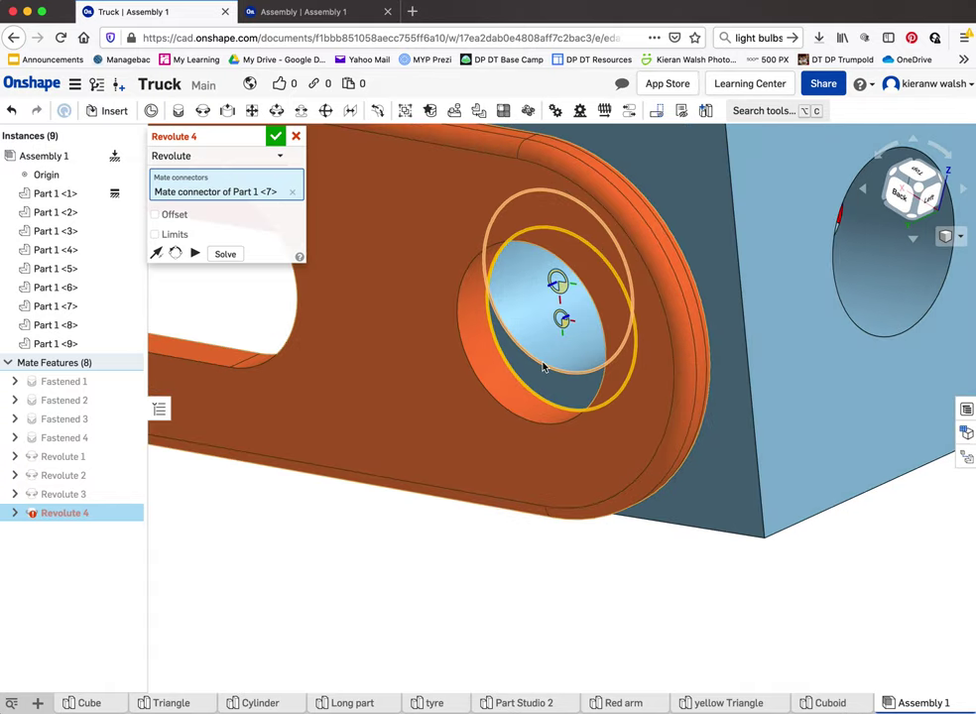
pyautogui.click(543, 286)
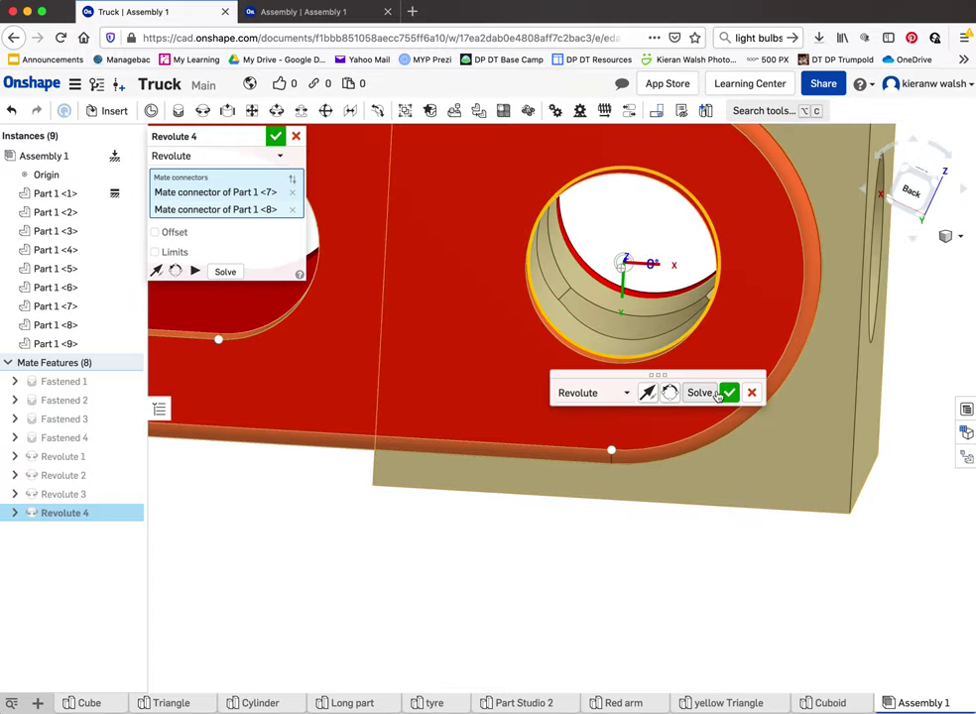
pyautogui.click(727, 392)
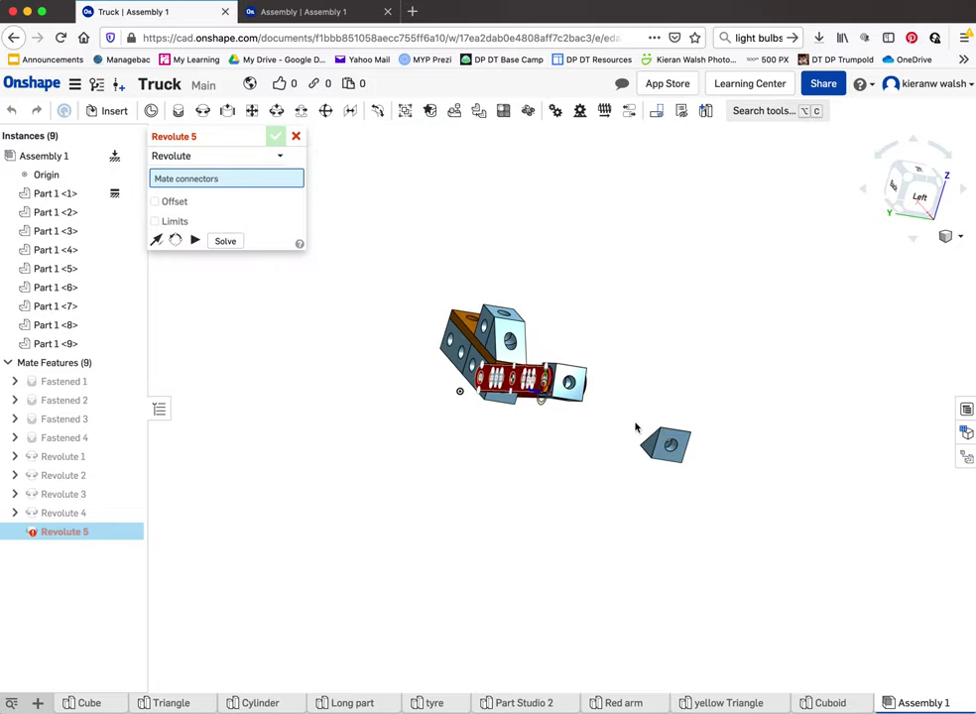
pyautogui.scroll(5, 660, 441)
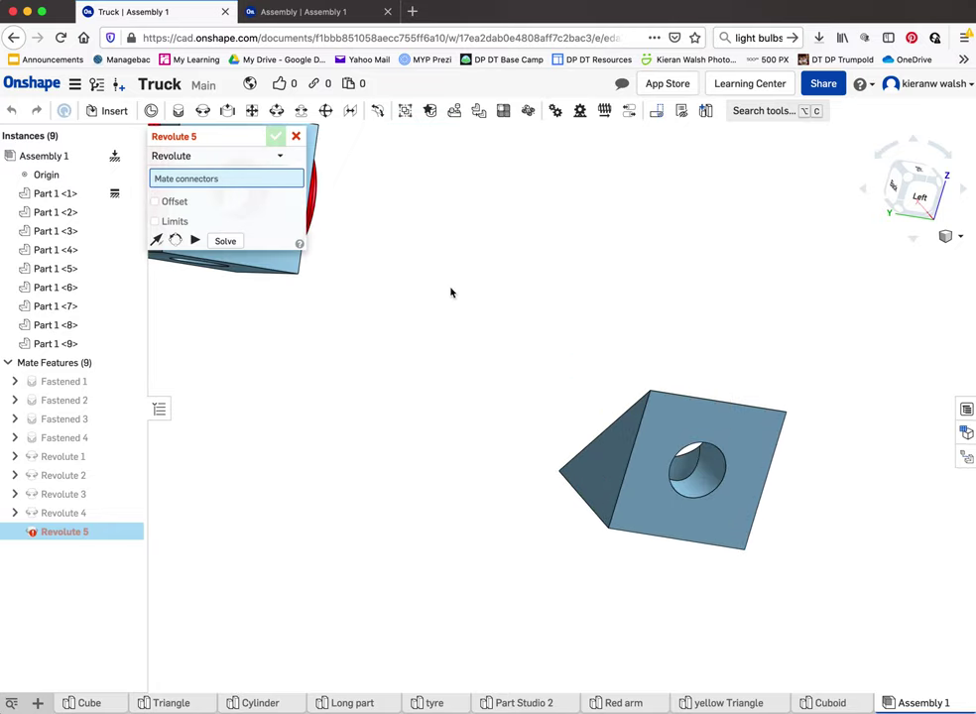
# Step: Cancel the unused Revolute mate and swing the red arms with their end cube upward from the chassis
pyautogui.scroll(-5, 691, 465)
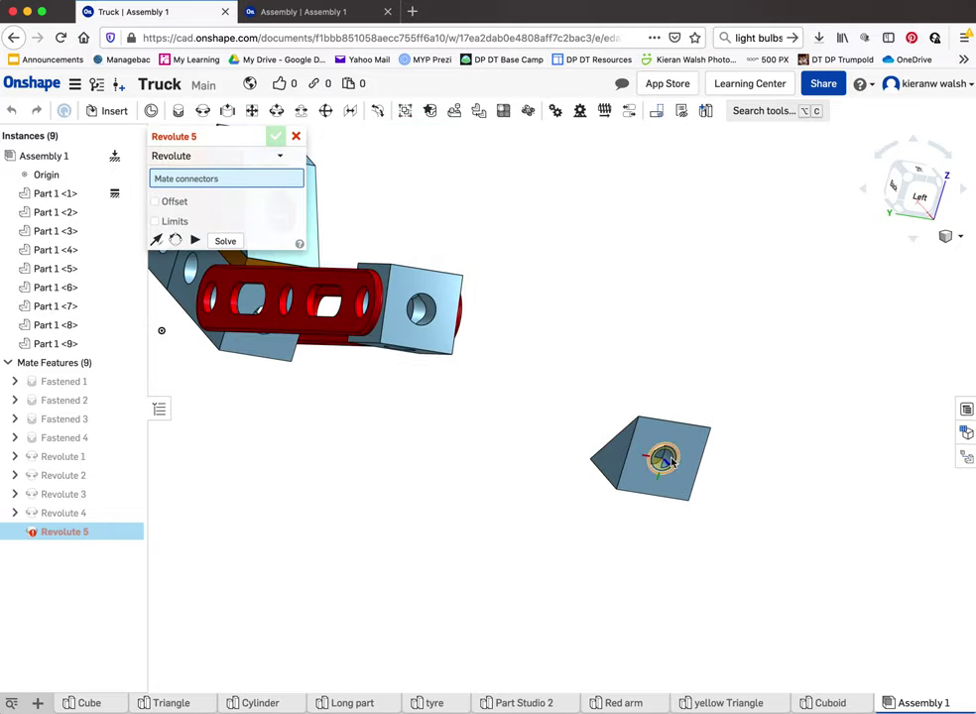
pyautogui.click(295, 138)
pyautogui.moveTo(397, 298); pyautogui.dragTo(436, 312, button='right')
pyautogui.scroll(-3, 443, 330)
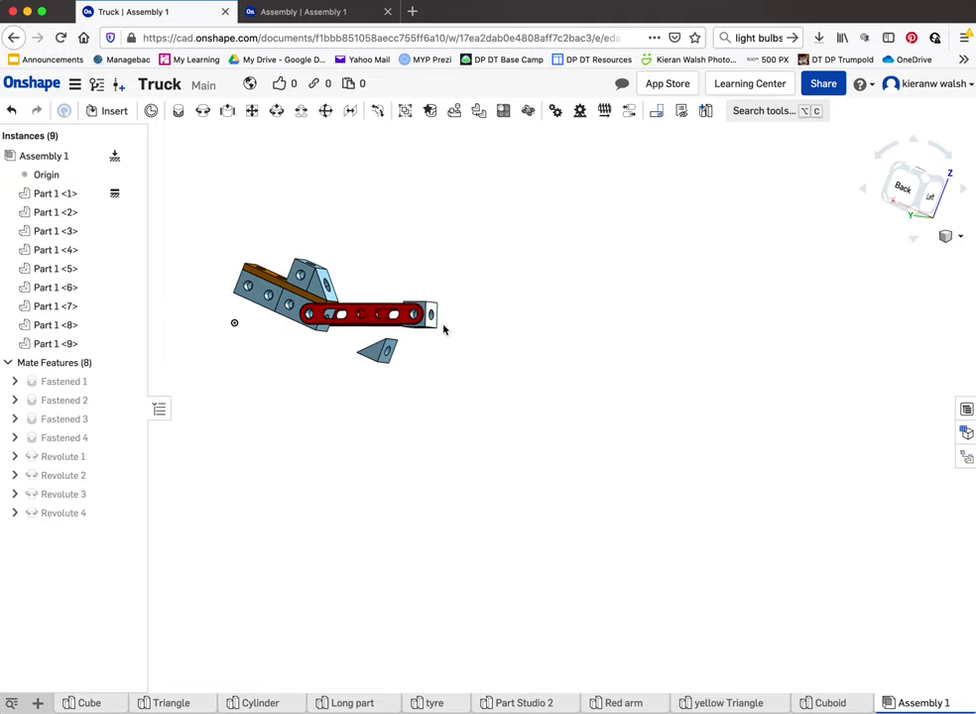
pyautogui.moveTo(281, 328)
pyautogui.mouseDown(button='right')
pyautogui.moveTo(248, 297)
pyautogui.moveTo(288, 320)
pyautogui.mouseUp(button='right')
pyautogui.scroll(5, 233, 277)
pyautogui.moveTo(819, 410); pyautogui.dragTo(914, 325)
pyautogui.moveTo(792, 358); pyautogui.dragTo(862, 255)
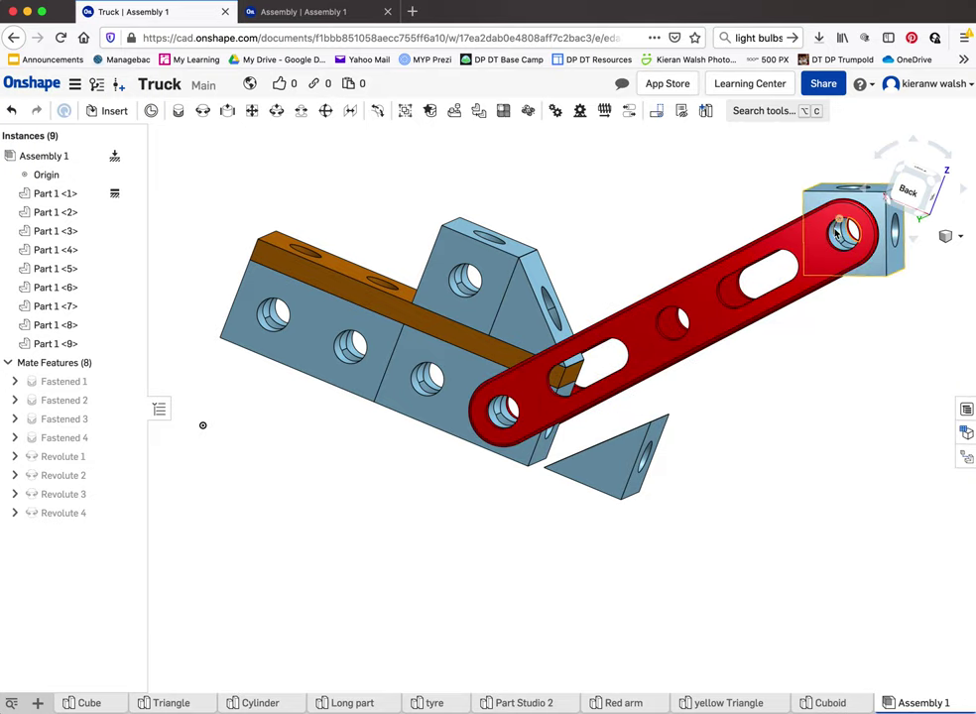
pyautogui.moveTo(560, 407); pyautogui.dragTo(567, 372, button='right')
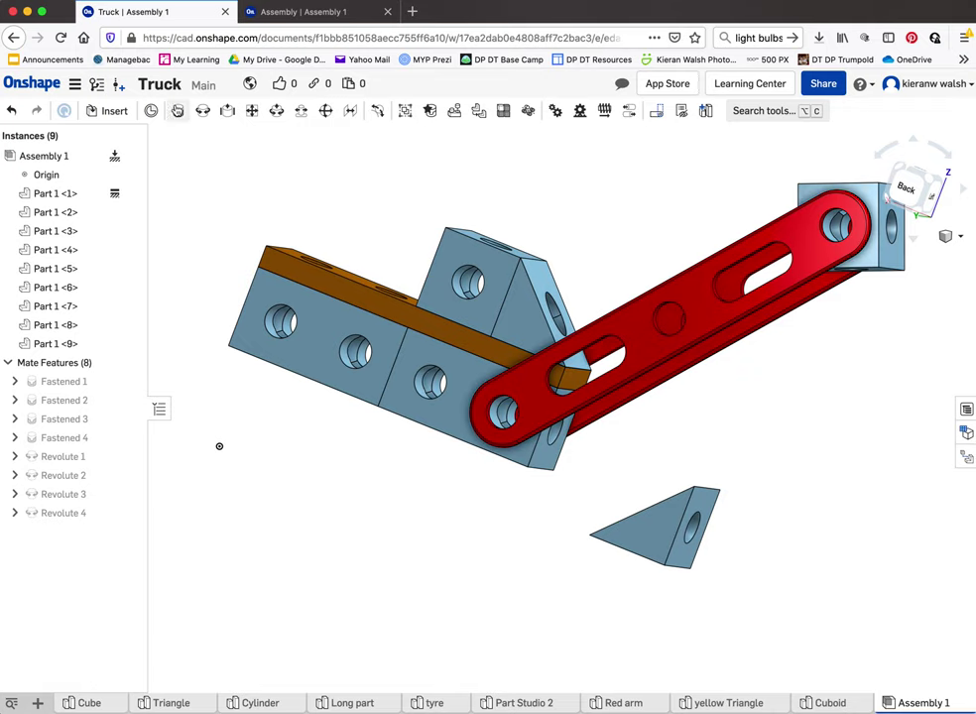
# Step: Create a Fastened mate between the triangle block's holed rectangular face and the cube's outer end face, with the primary axis flipped
pyautogui.click(180, 111)
pyautogui.moveTo(719, 505); pyautogui.dragTo(705, 496, button='right')
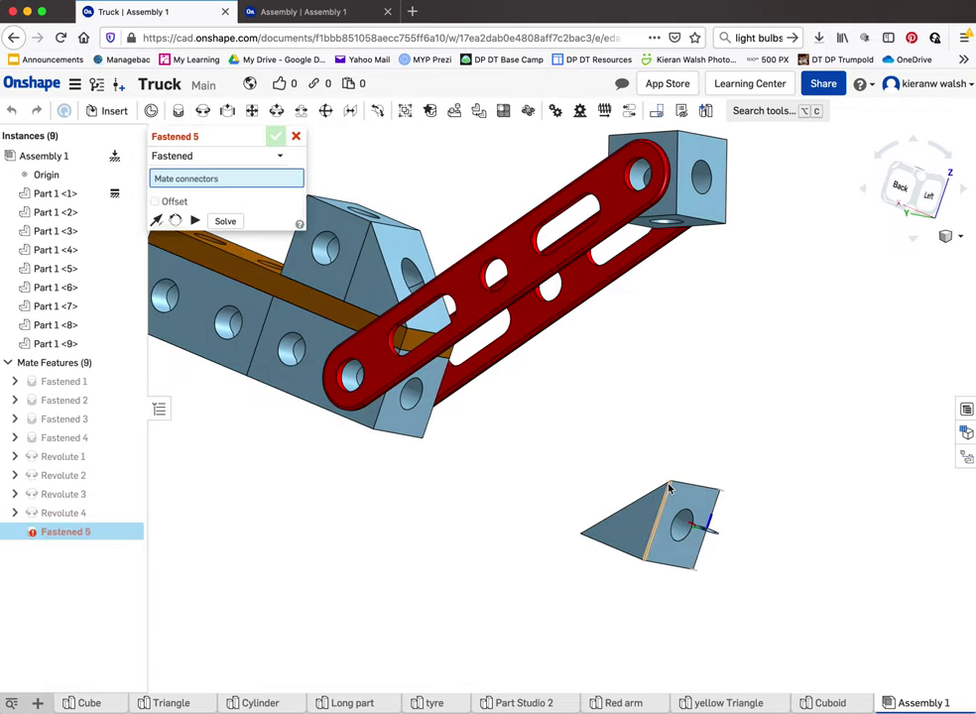
pyautogui.scroll(5, 694, 521)
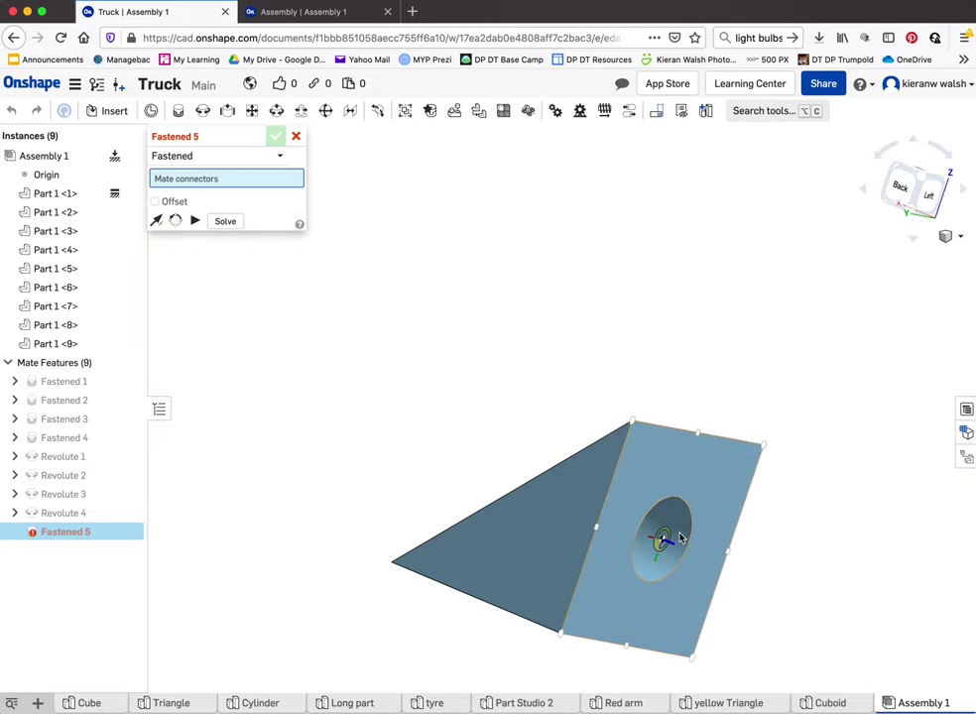
pyautogui.click(681, 537)
pyautogui.scroll(-5, 678, 536)
pyautogui.scroll(5, 689, 422)
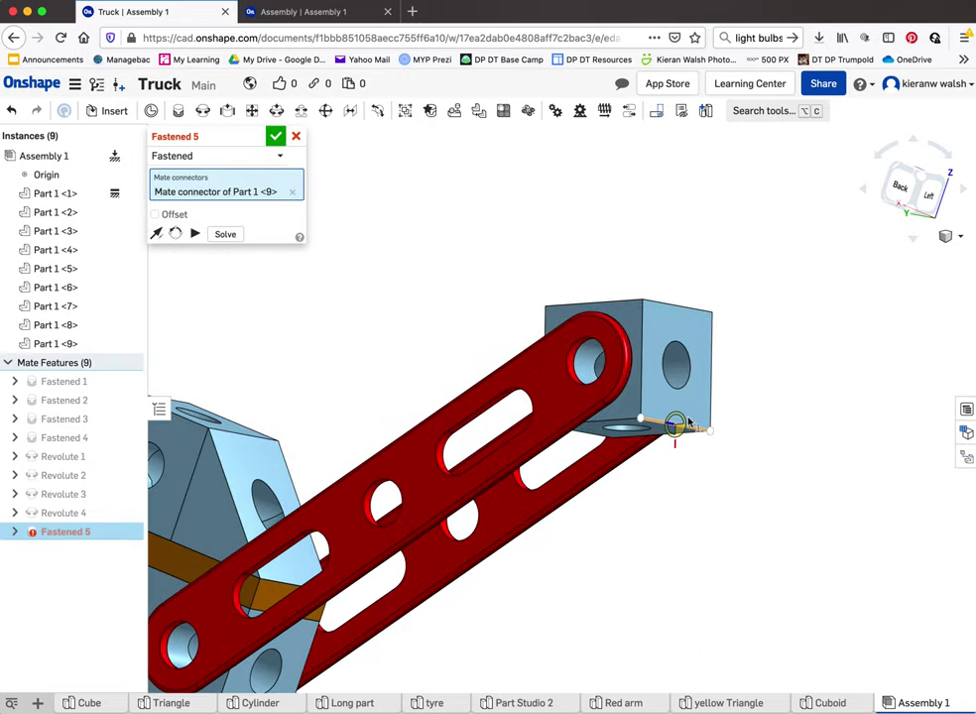
pyautogui.click(702, 376)
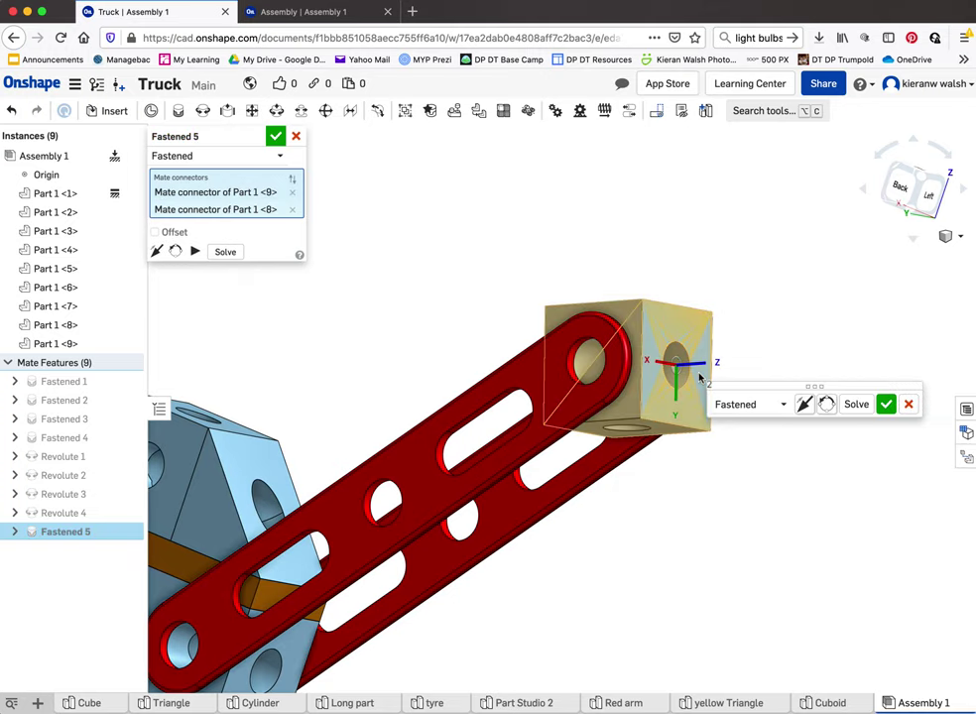
pyautogui.click(805, 405)
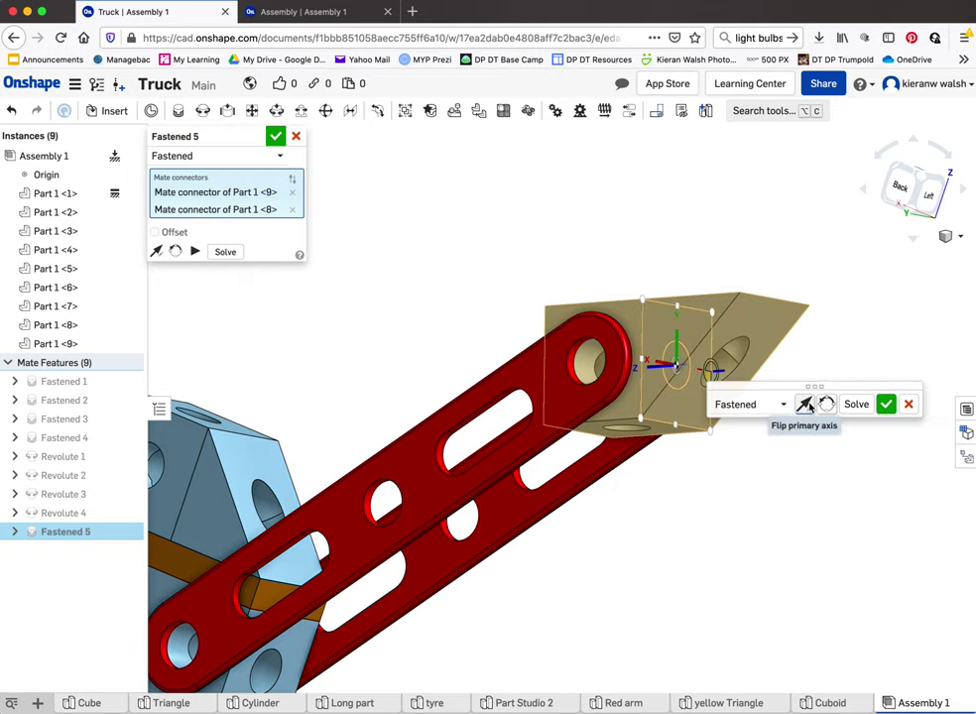
pyautogui.click(885, 405)
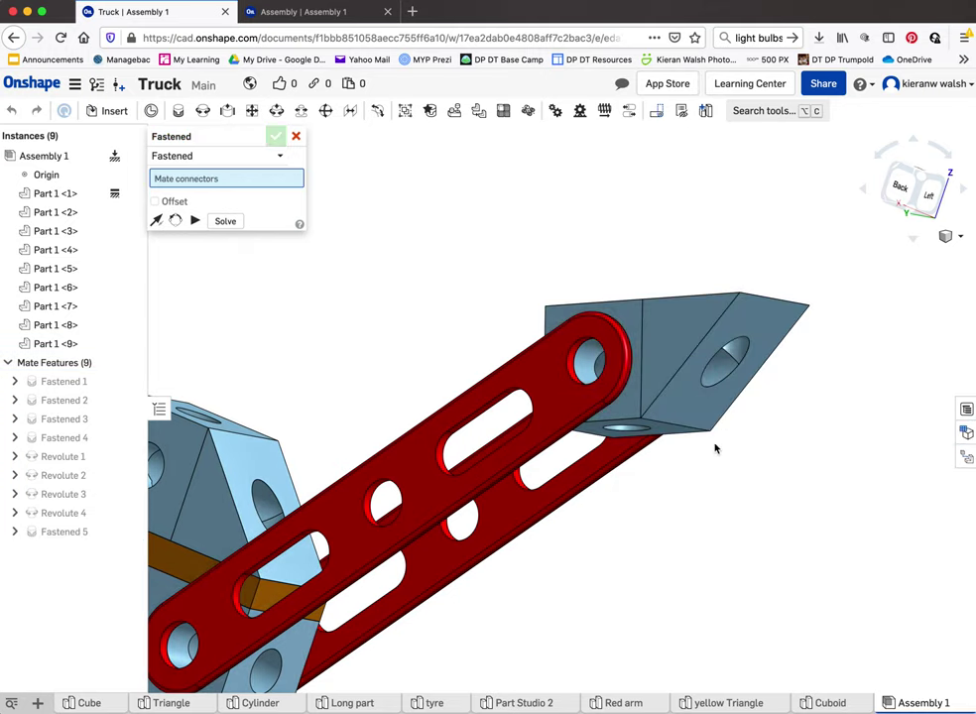
# Step: Insert one yellow Triangle part and place it above the orange long part at the rear of the chassis
pyautogui.scroll(-5, 677, 484)
pyautogui.moveTo(614, 507); pyautogui.dragTo(647, 527, button='right')
pyautogui.scroll(3, 571, 515)
pyautogui.moveTo(571, 515); pyautogui.dragTo(521, 526, button='right')
pyautogui.scroll(2, 517, 518)
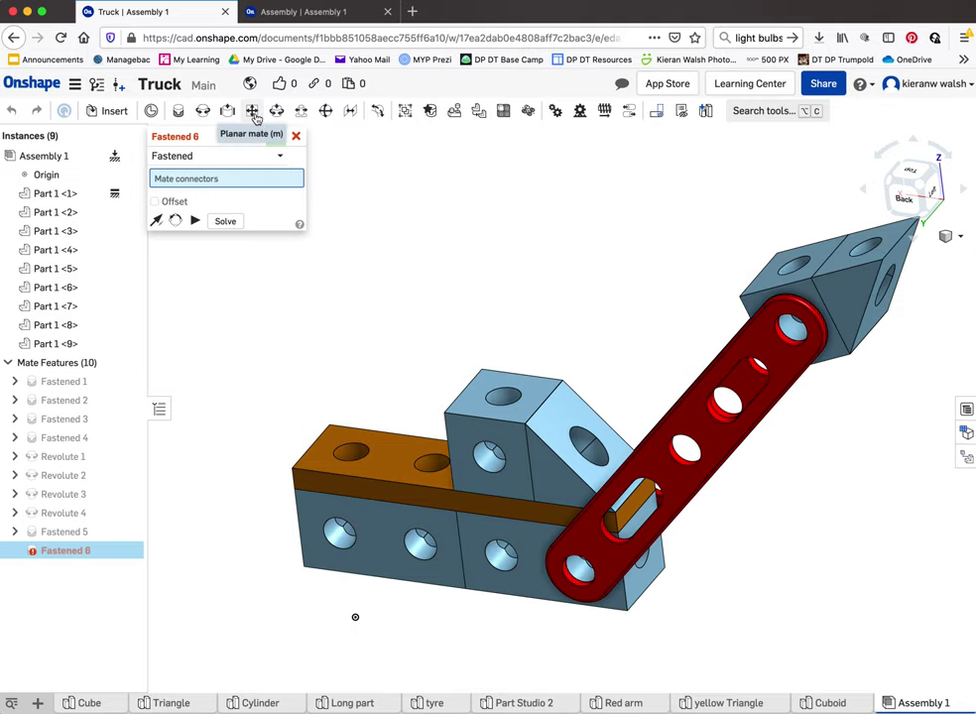
pyautogui.moveTo(462, 375); pyautogui.dragTo(395, 314, button='right')
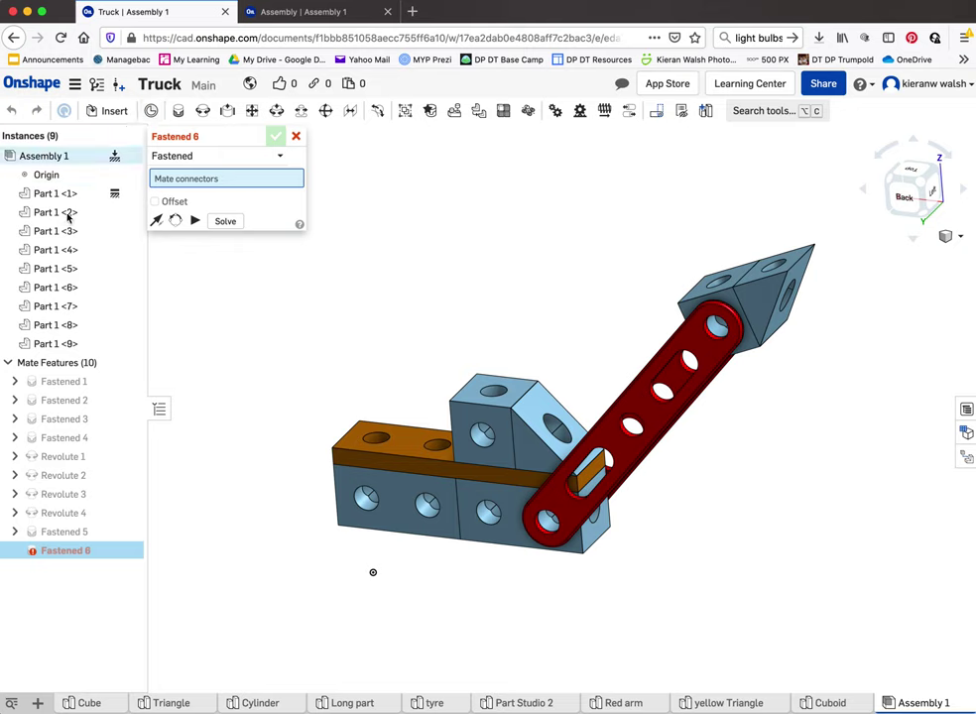
pyautogui.click(96, 114)
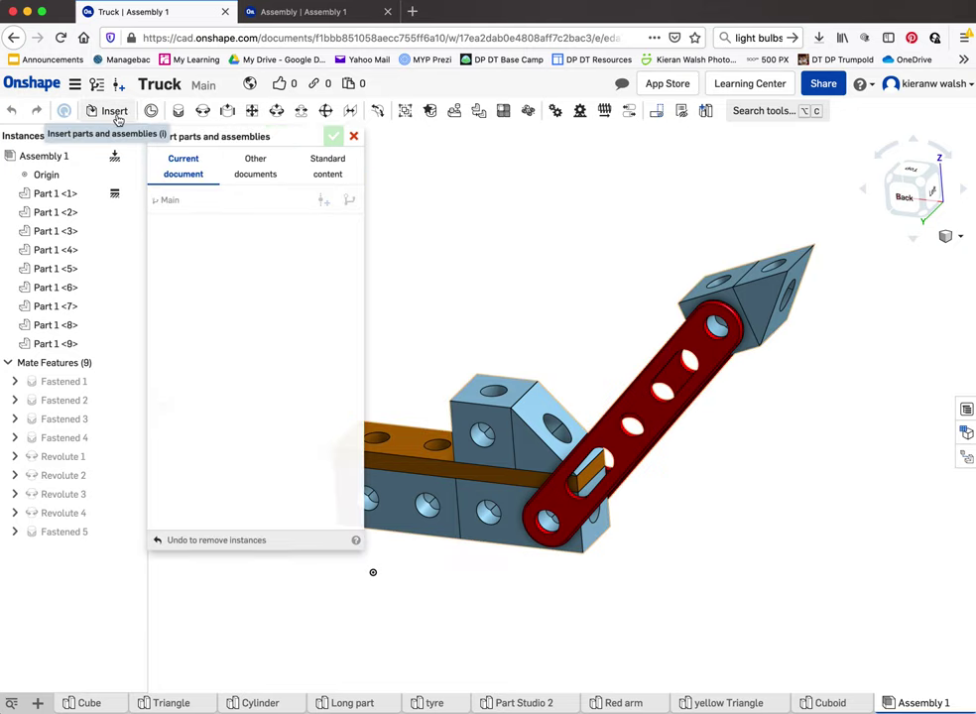
pyautogui.scroll(-2, 188, 407)
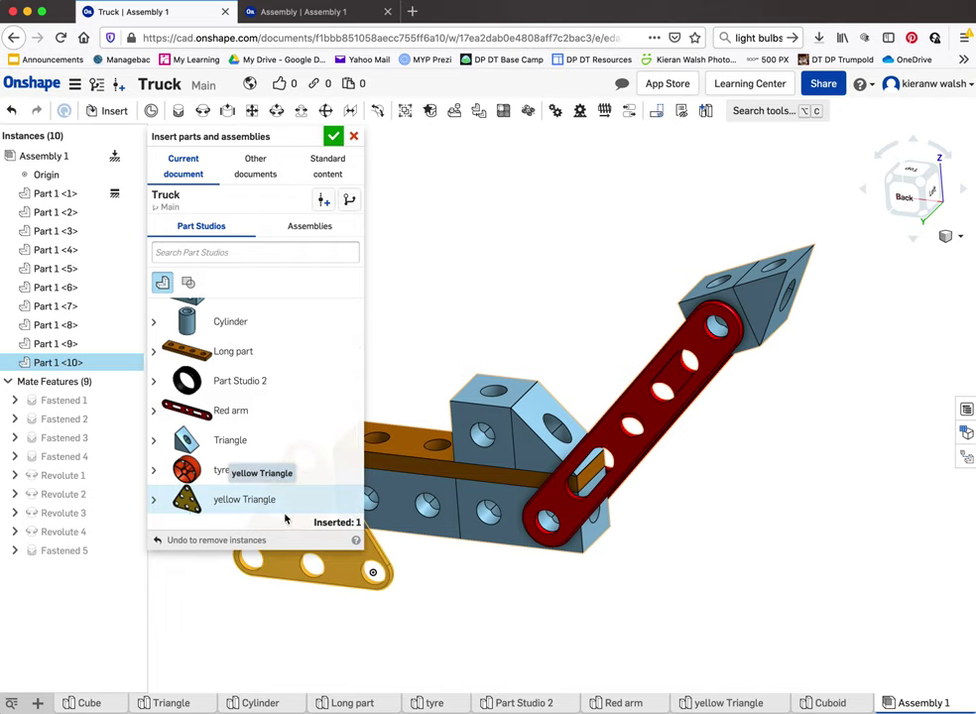
pyautogui.click(448, 279)
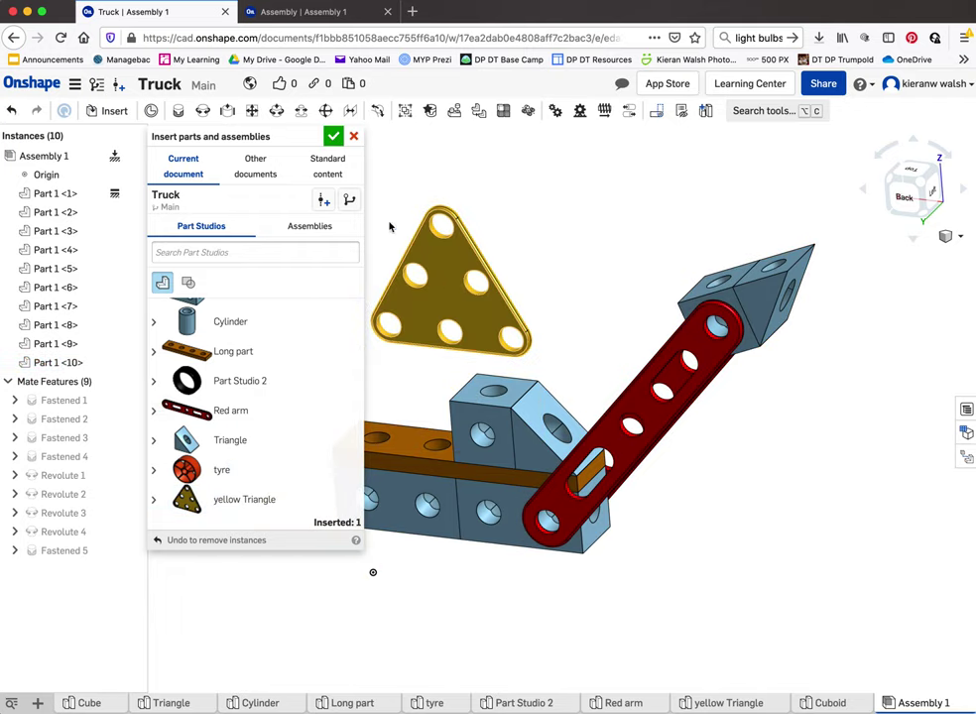
pyautogui.click(336, 139)
pyautogui.scroll(3, 436, 217)
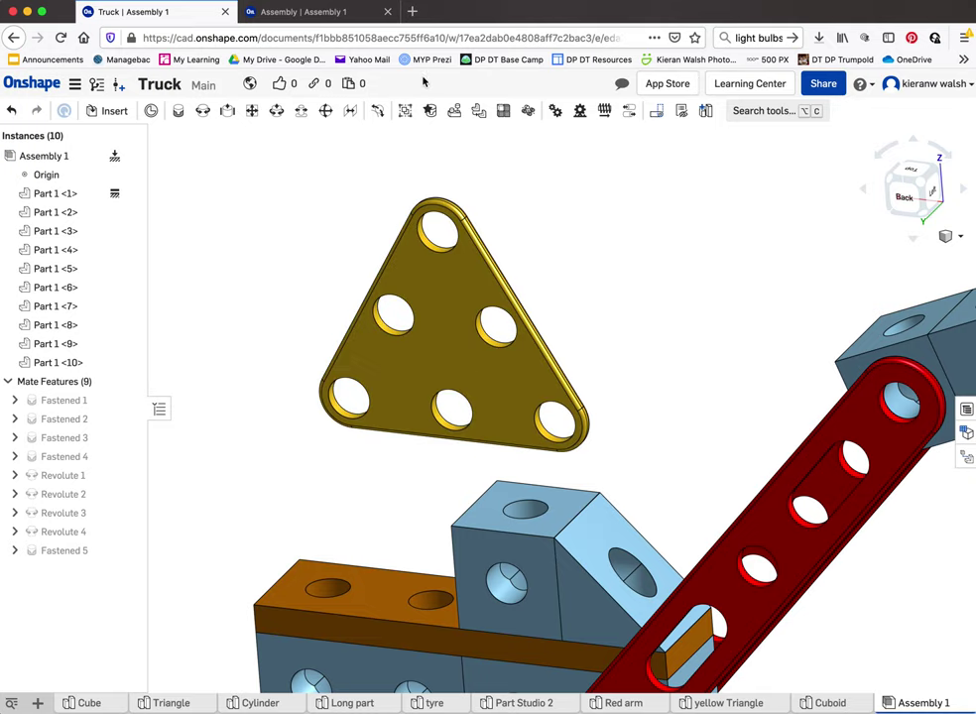
# Step: Tilt the yellow triangle bin in the finished Assembly document to examine how it pivots on the chassis, and return to the Truck document
pyautogui.click(315, 18)
pyautogui.scroll(-3, 469, 320)
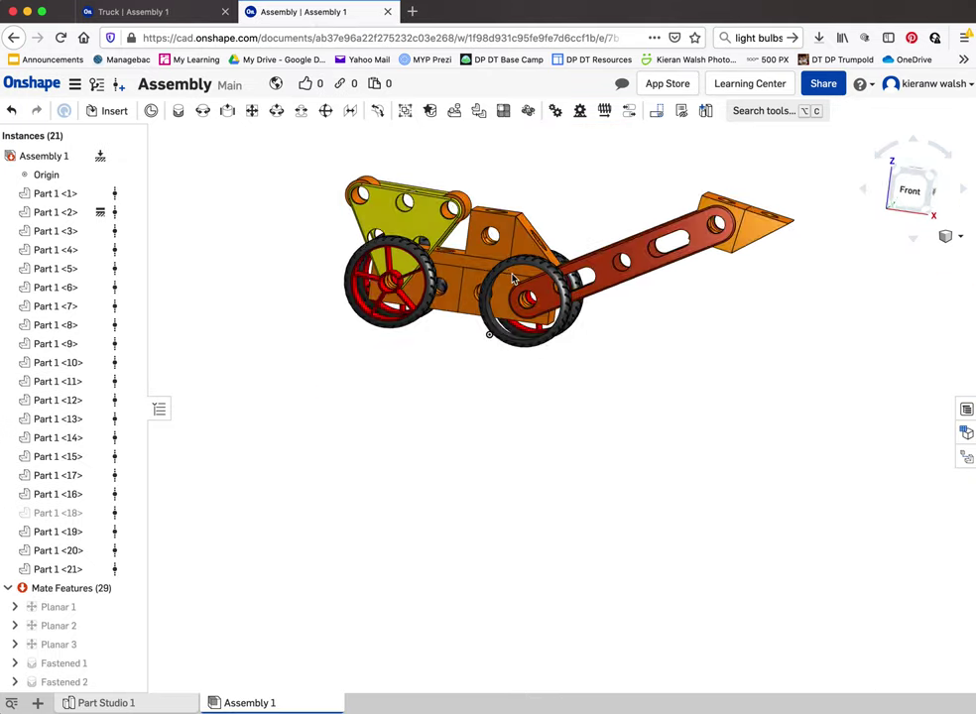
pyautogui.moveTo(513, 280); pyautogui.dragTo(414, 203, button='right')
pyautogui.moveTo(415, 204); pyautogui.dragTo(277, 224)
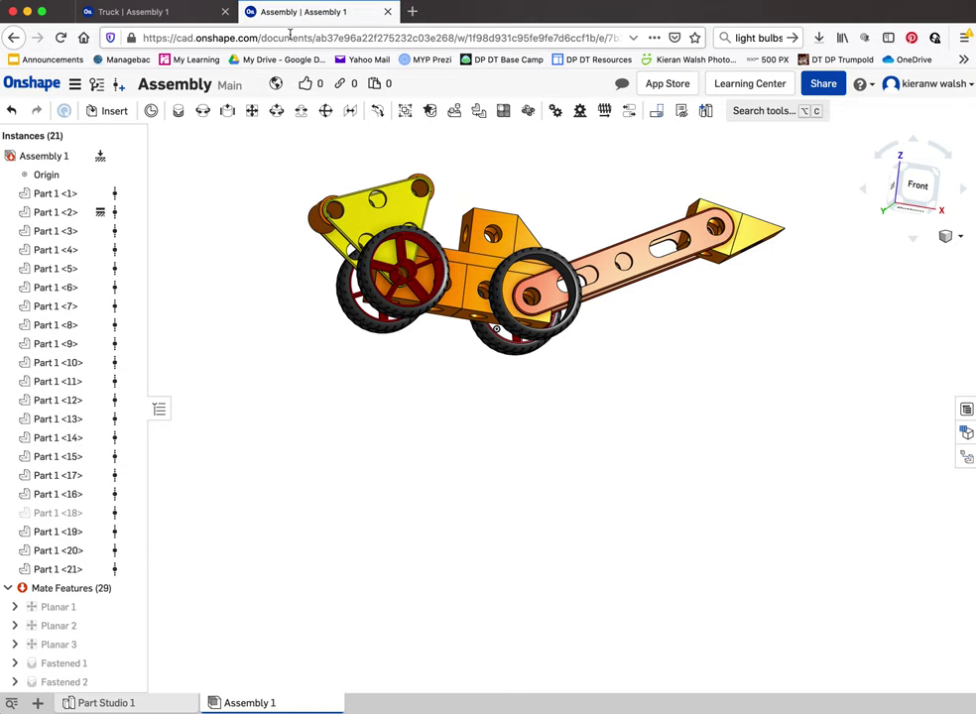
pyautogui.click(196, 12)
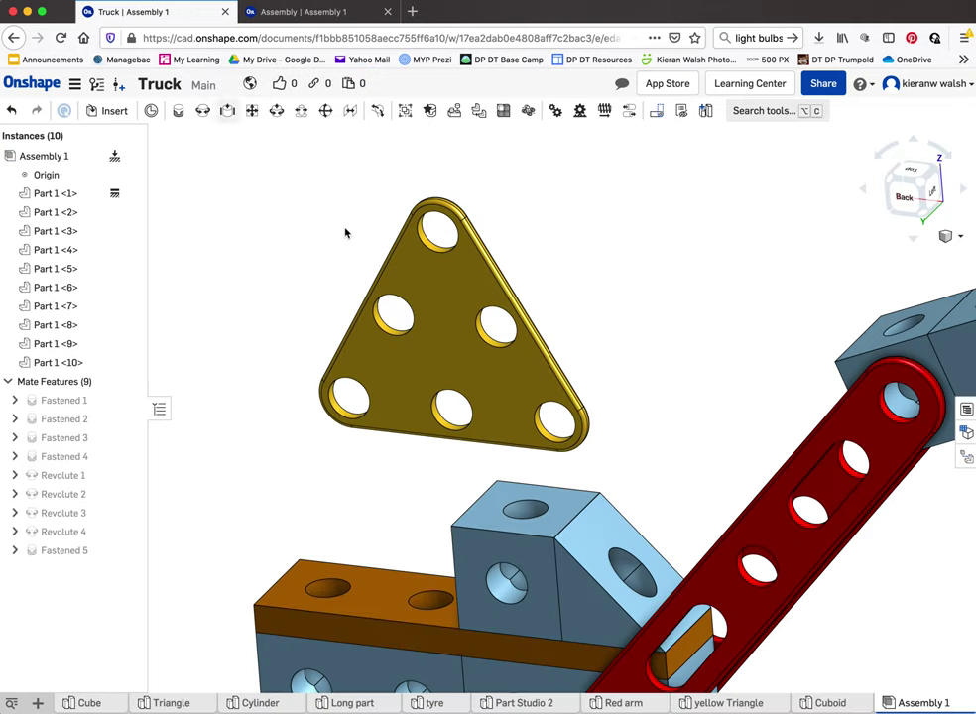
# Step: Create a Revolute mate between the yellow triangle's corner hole and the rearmost side hole of chassis block Part 1 <2>, with the primary axis flipped
pyautogui.click(202, 111)
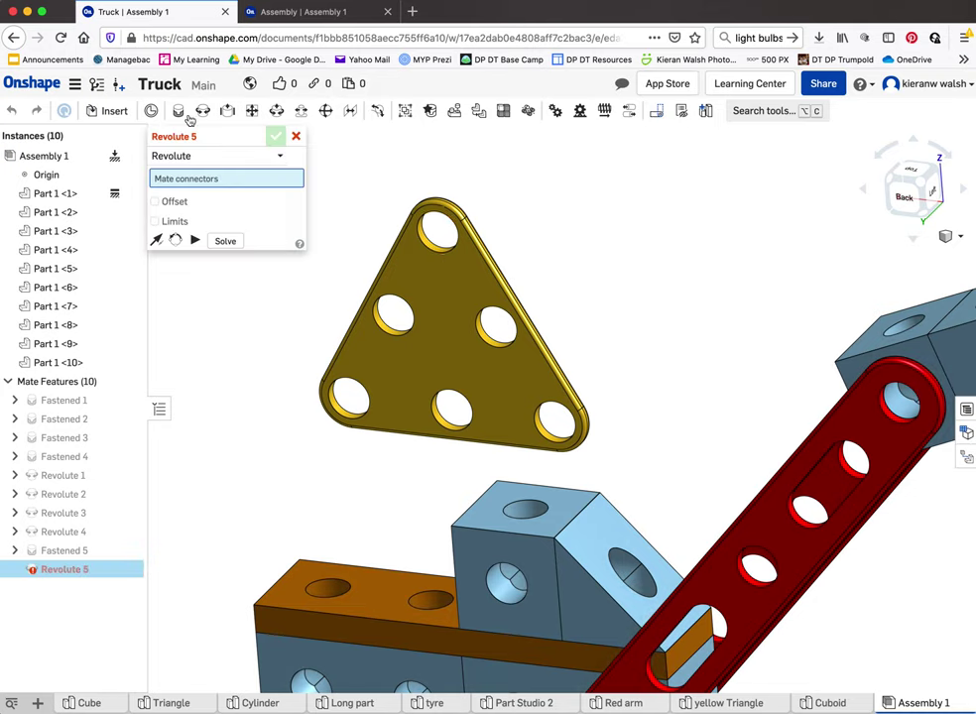
pyautogui.click(428, 247)
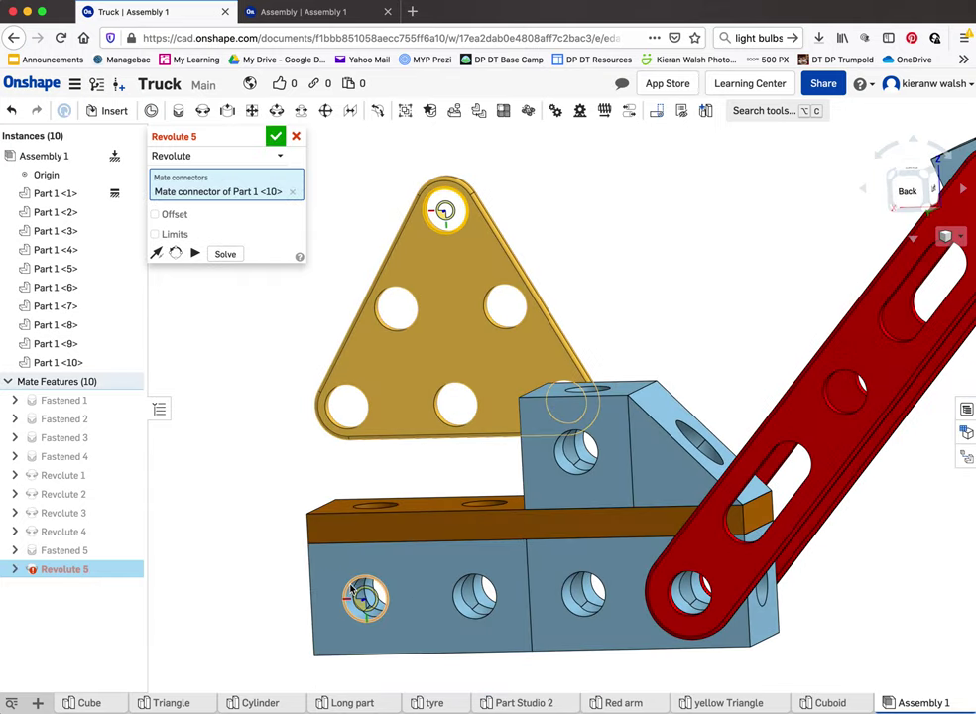
pyautogui.click(355, 593)
pyautogui.moveTo(357, 592); pyautogui.dragTo(275, 584, button='right')
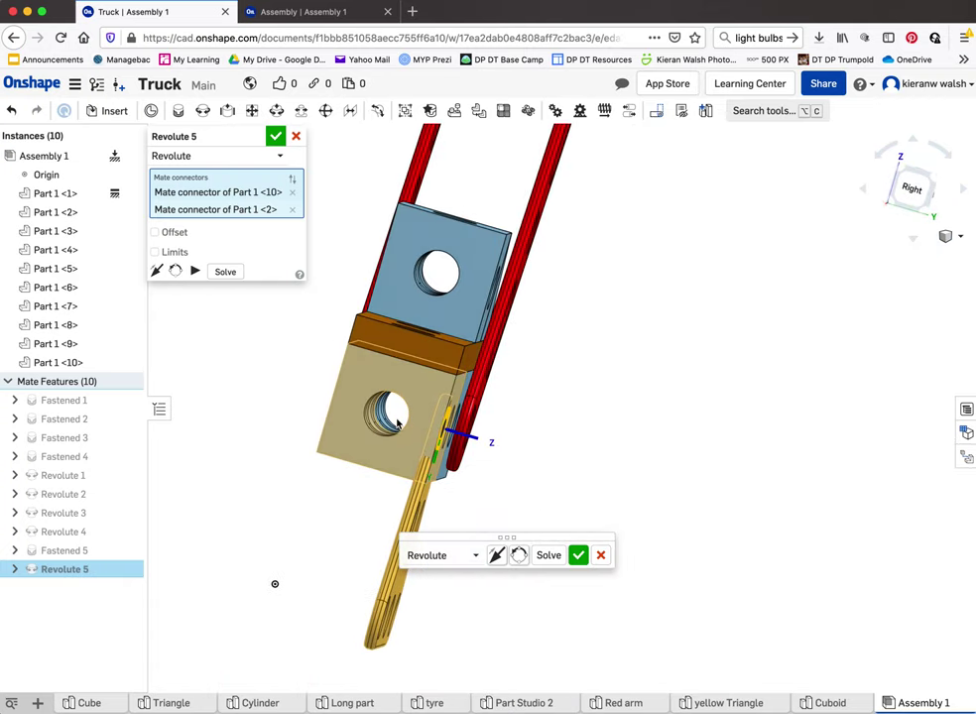
pyautogui.click(497, 557)
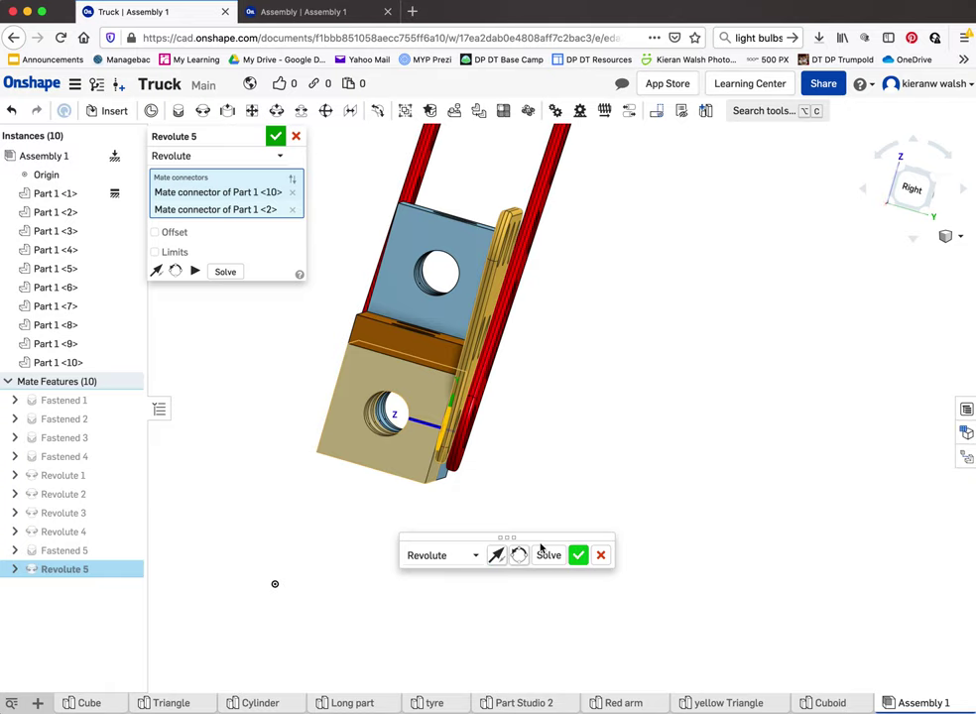
pyautogui.moveTo(275, 584); pyautogui.dragTo(247, 581, button='right')
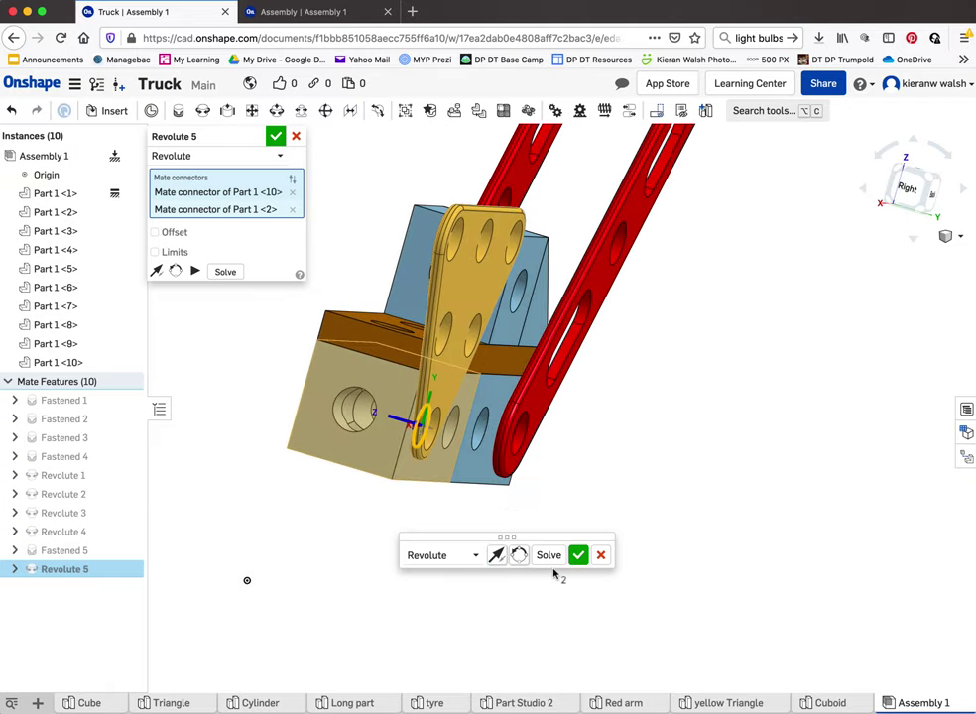
pyautogui.click(576, 556)
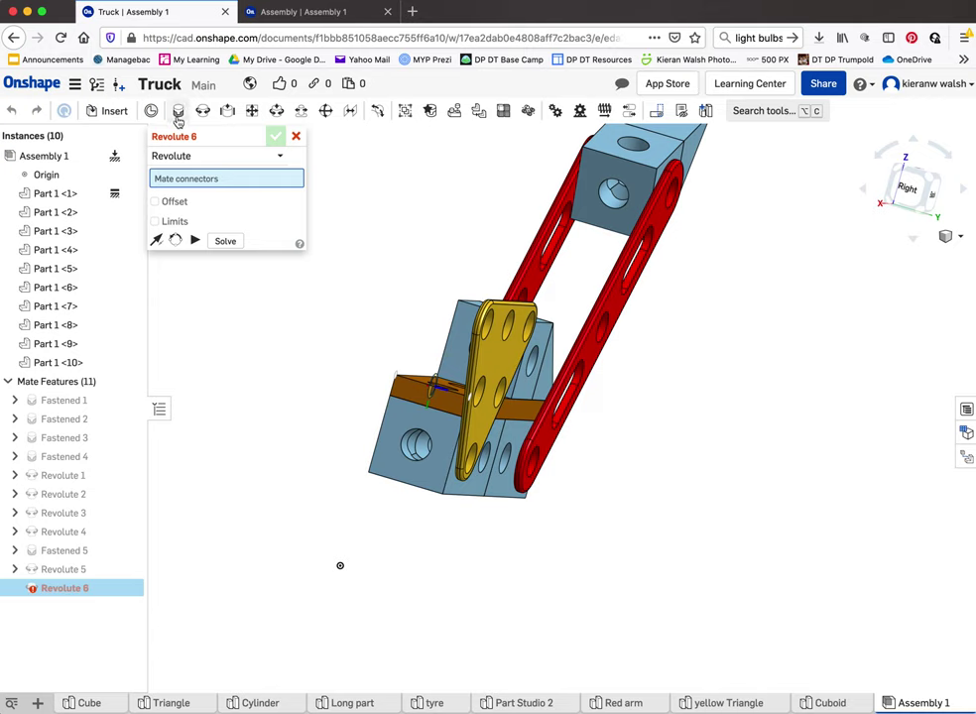
# Step: Insert a second yellow Triangle part beside the rear of the chassis, opposite the mounted one
pyautogui.click(111, 110)
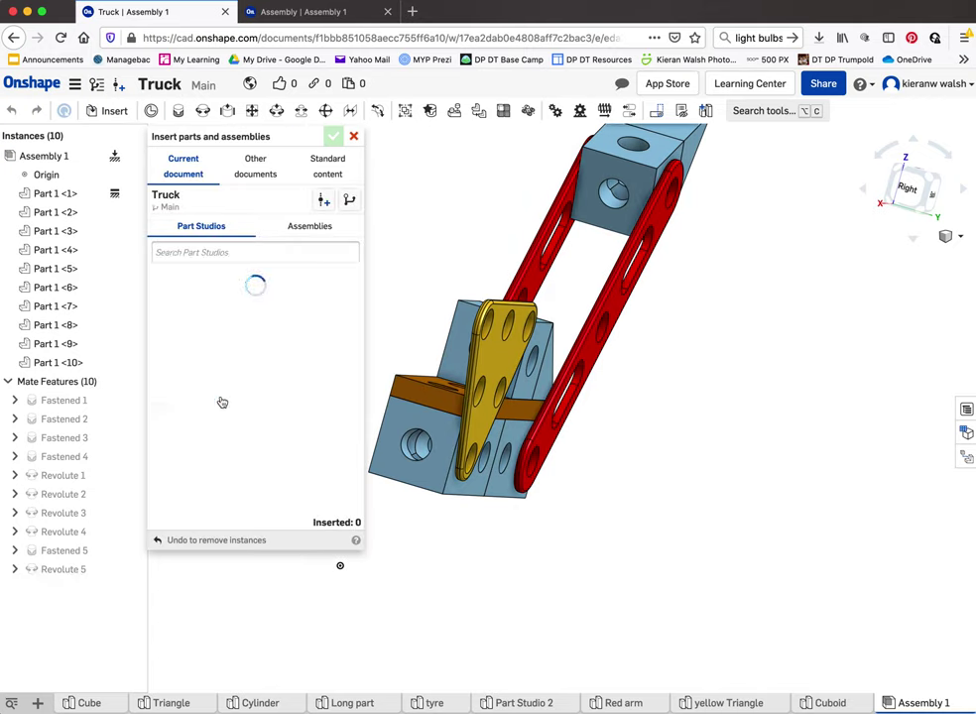
pyautogui.scroll(-2, 218, 402)
pyautogui.click(220, 502)
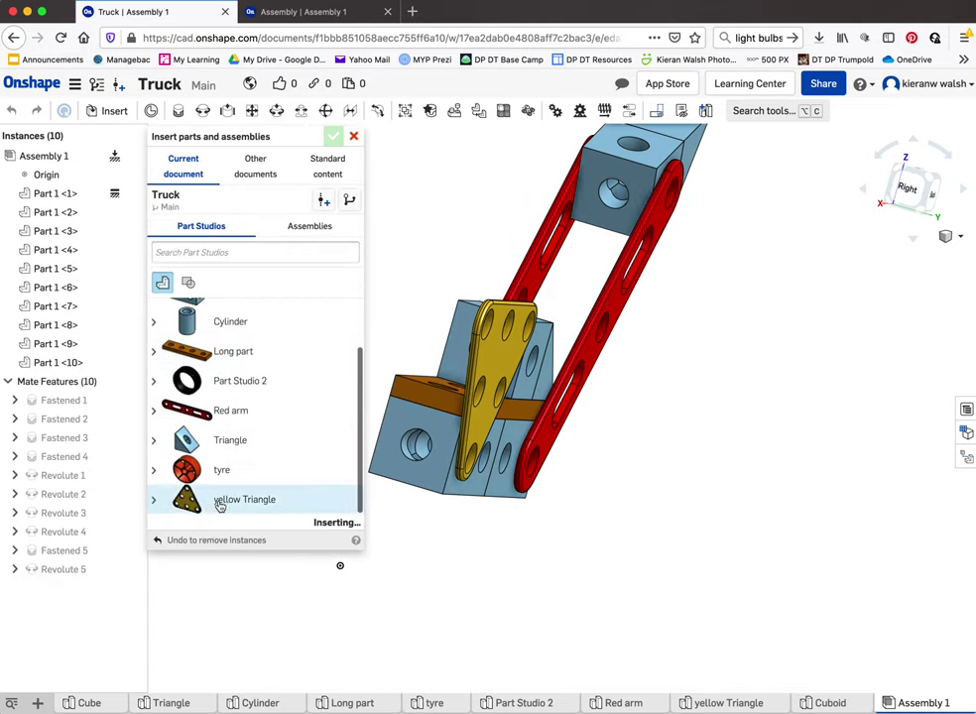
pyautogui.click(315, 442)
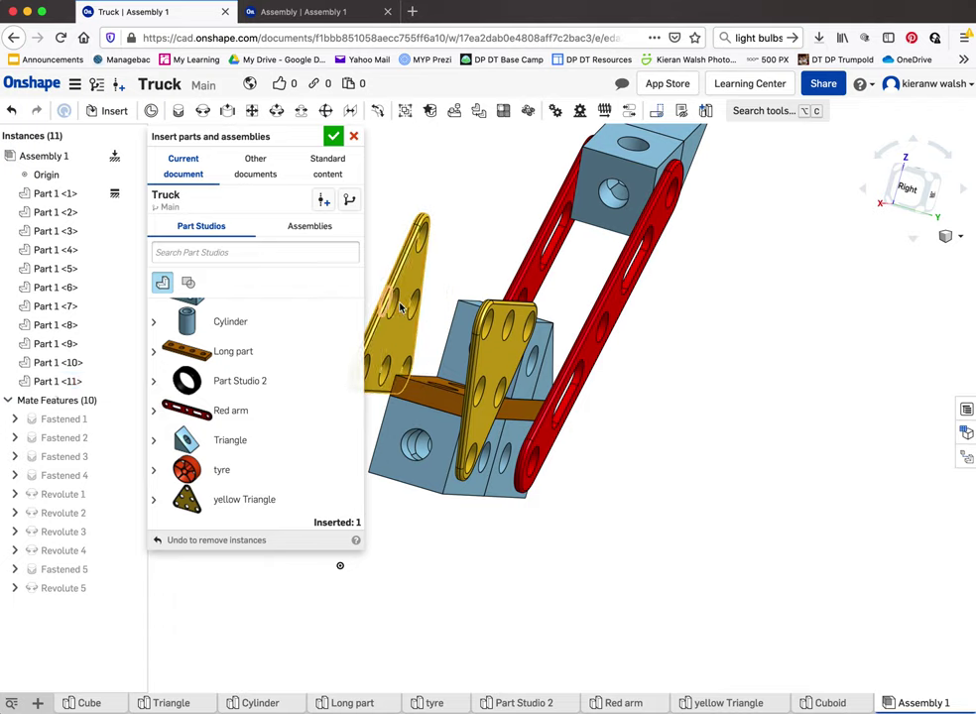
pyautogui.click(333, 137)
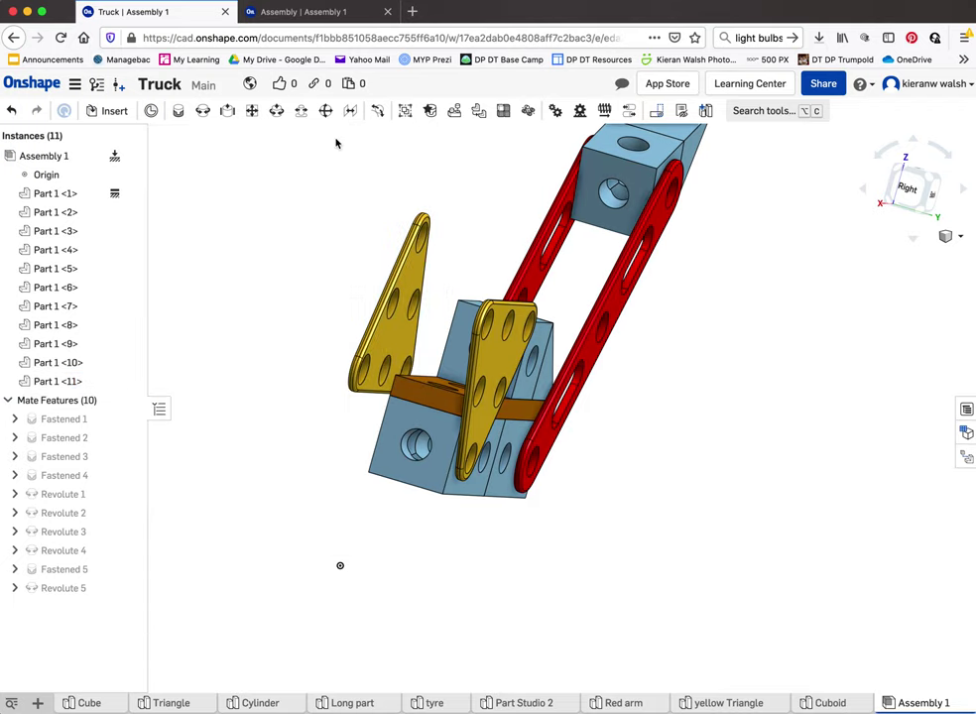
# Step: Create a Revolute mate between the second yellow triangle's corner hole and the rearmost side hole of Part 1 <2>, reorienting the secondary axis
pyautogui.click(206, 111)
pyautogui.moveTo(436, 288); pyautogui.dragTo(367, 327, button='right')
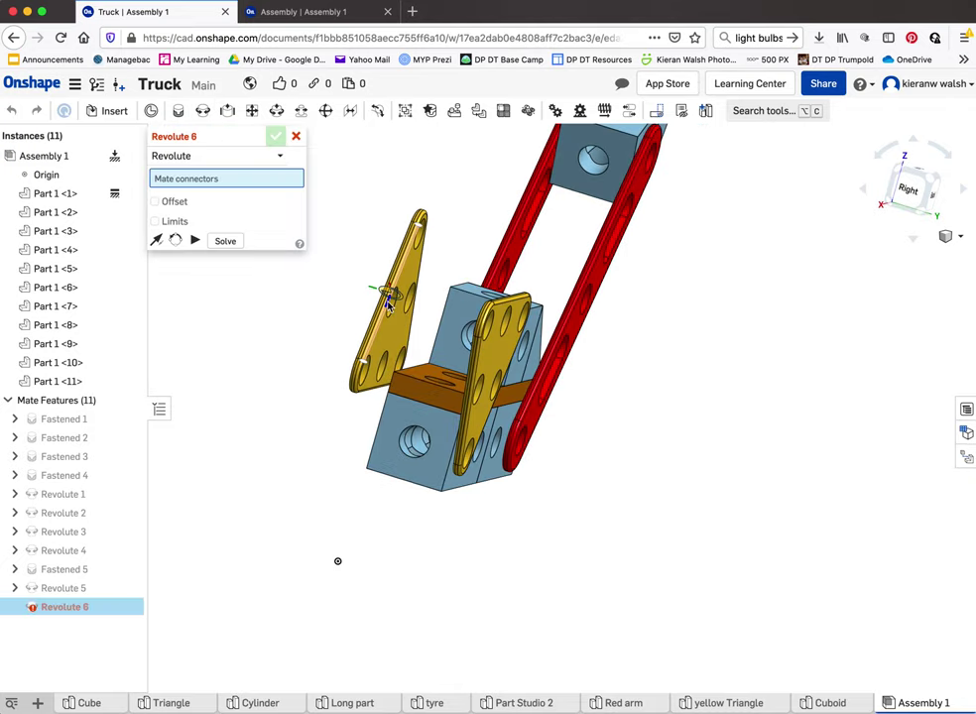
pyautogui.scroll(3, 355, 343)
pyautogui.scroll(5, 355, 343)
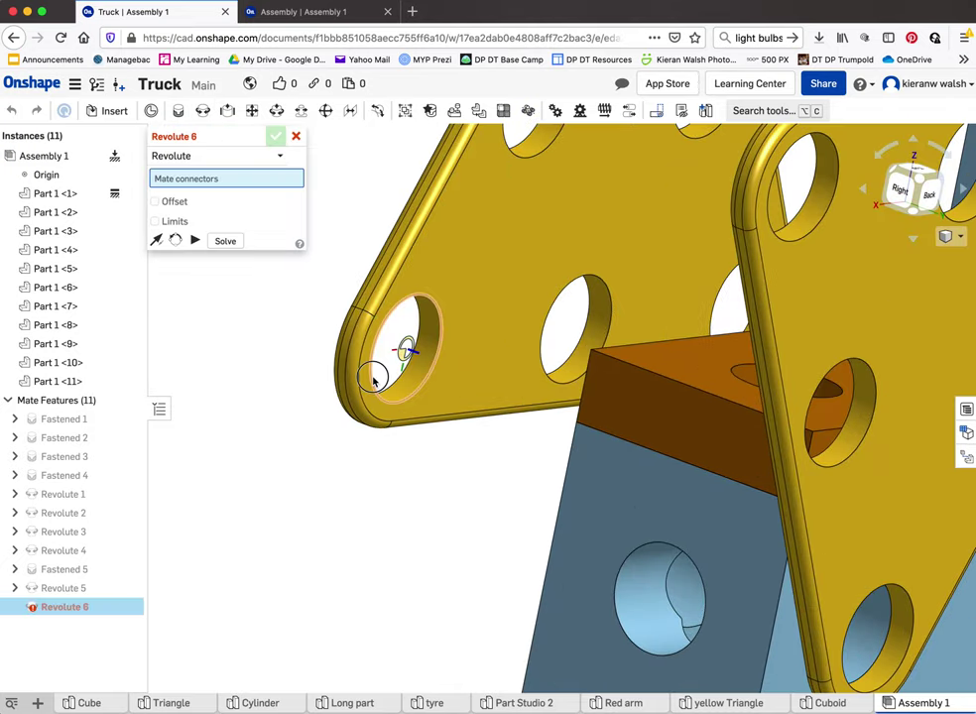
pyautogui.click(374, 382)
pyautogui.moveTo(475, 401); pyautogui.dragTo(392, 499, button='right')
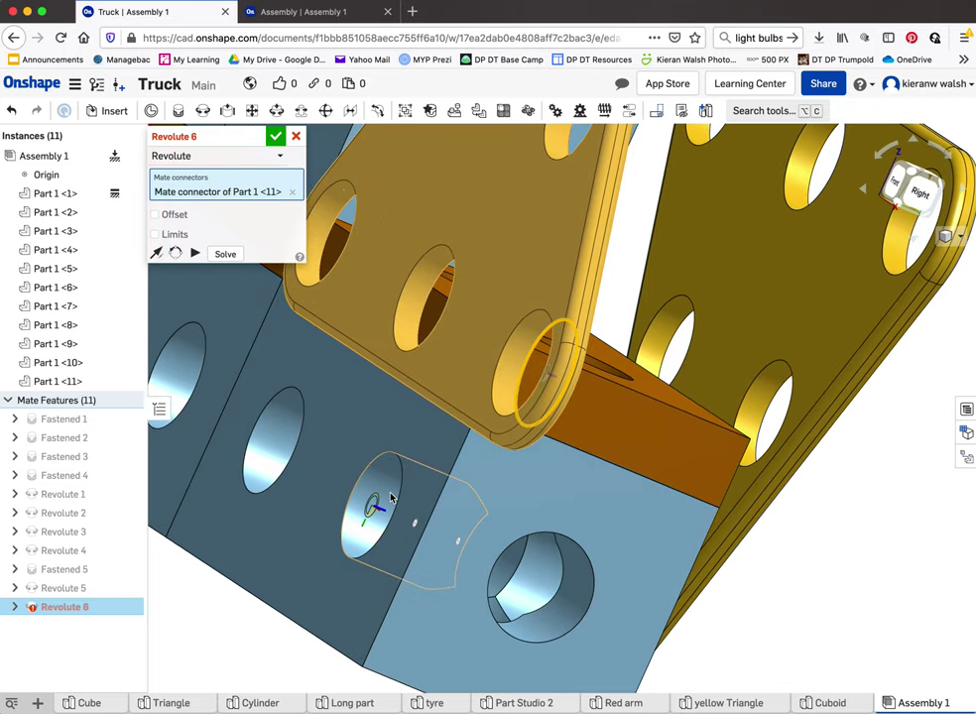
pyautogui.click(391, 496)
pyautogui.moveTo(417, 454); pyautogui.dragTo(383, 469, button='right')
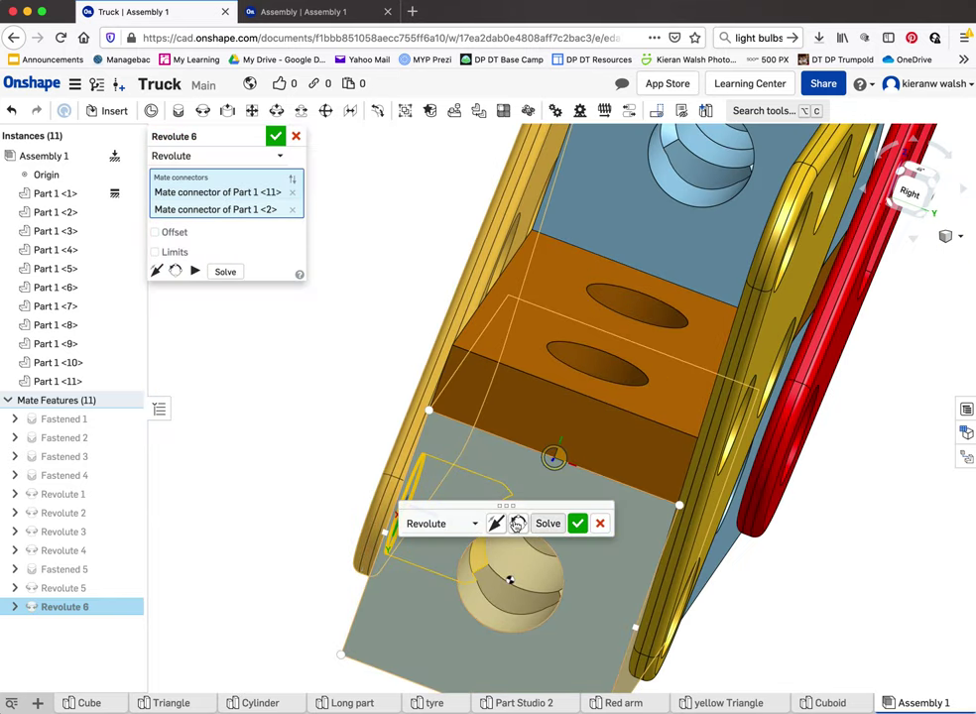
pyautogui.click(517, 524)
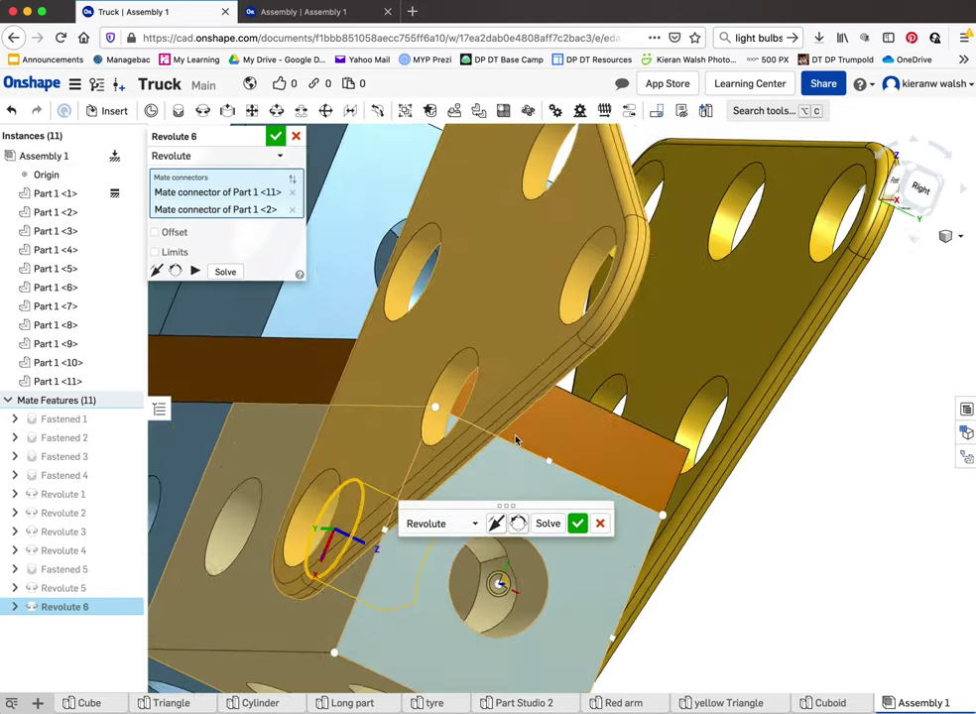
pyautogui.moveTo(516, 439); pyautogui.dragTo(531, 464, button='right')
pyautogui.scroll(-5, 479, 651)
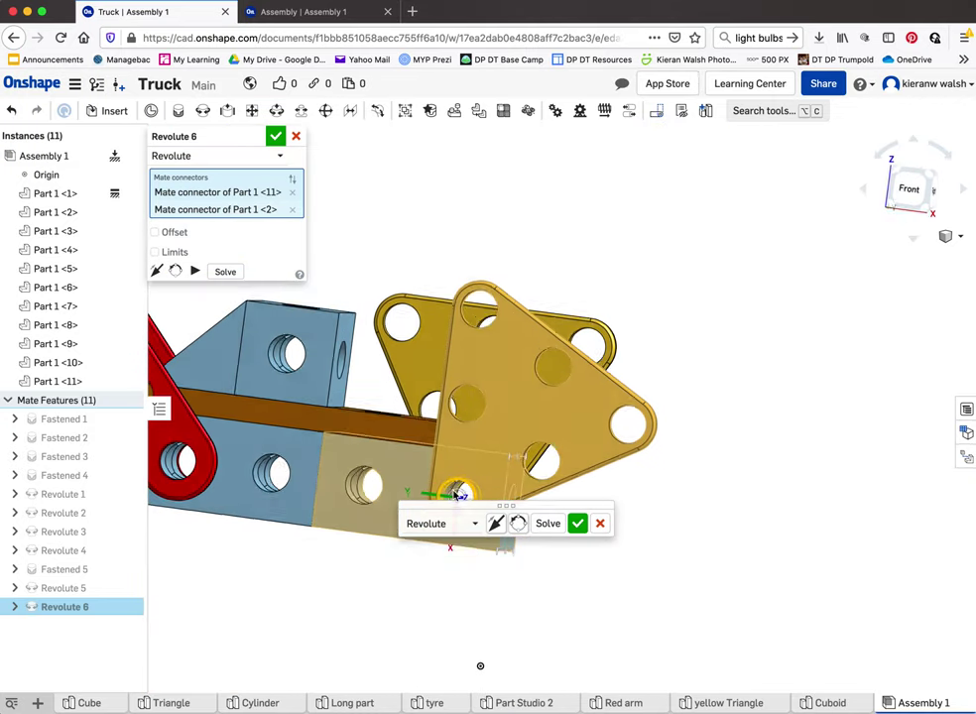
pyautogui.moveTo(452, 395); pyautogui.dragTo(441, 385, button='right')
pyautogui.click(577, 523)
pyautogui.moveTo(489, 378); pyautogui.dragTo(560, 447)
pyautogui.moveTo(560, 446); pyautogui.dragTo(447, 441, button='right')
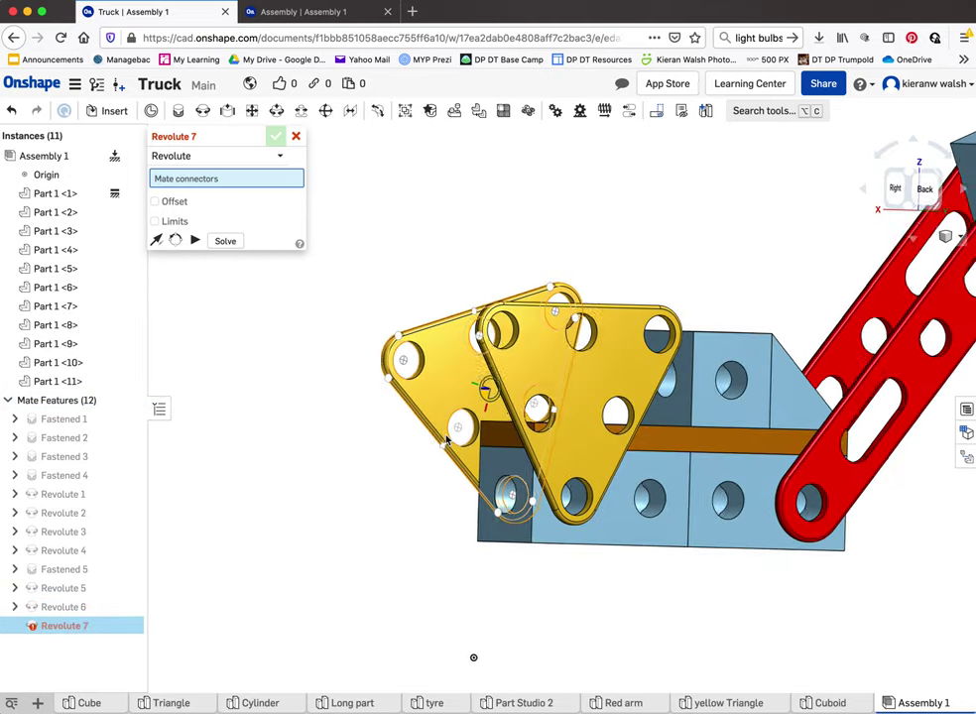
pyautogui.moveTo(446, 440); pyautogui.dragTo(499, 375)
pyautogui.click(573, 381)
pyautogui.moveTo(499, 375); pyautogui.dragTo(534, 407, button='right')
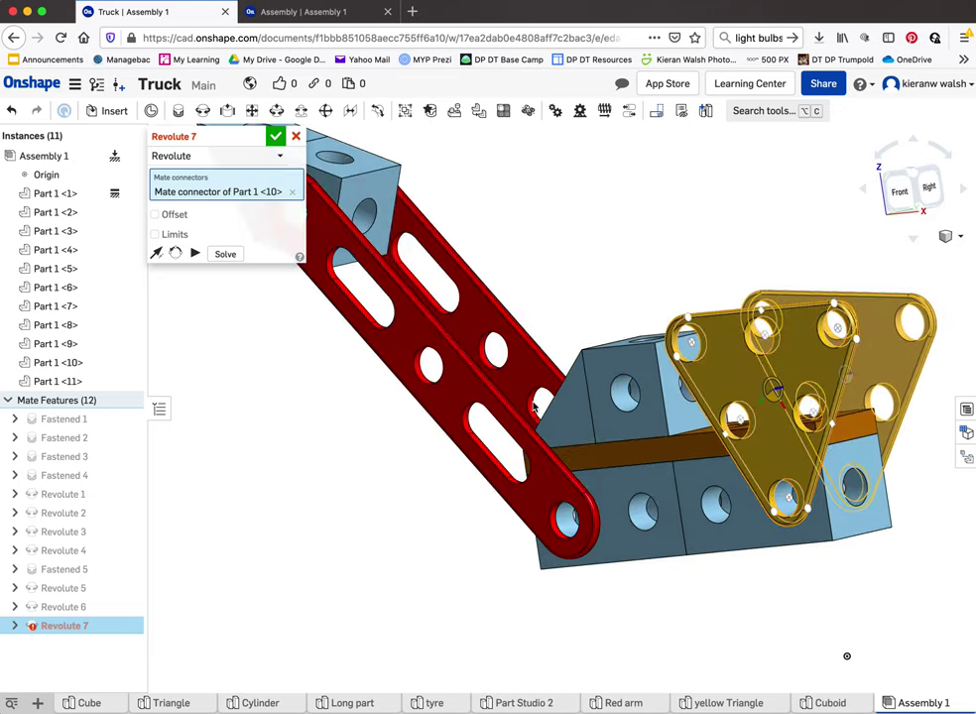
pyautogui.scroll(-5, 534, 406)
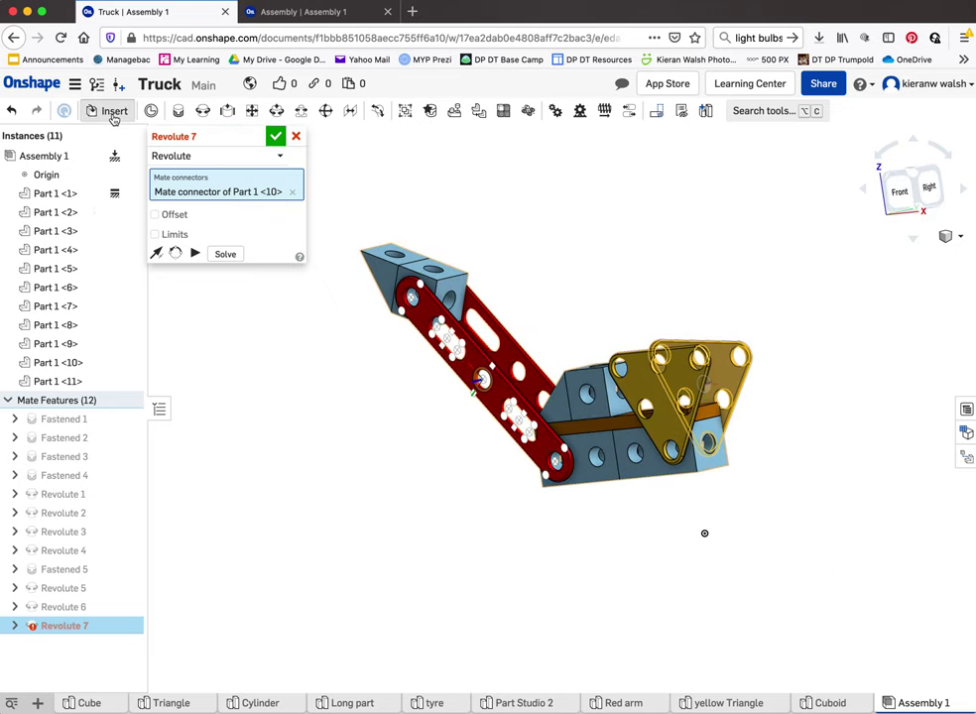
# Step: Insert two Cylinder parts and place them side by side above the rear half of the chassis
pyautogui.click(112, 112)
pyautogui.click(219, 382)
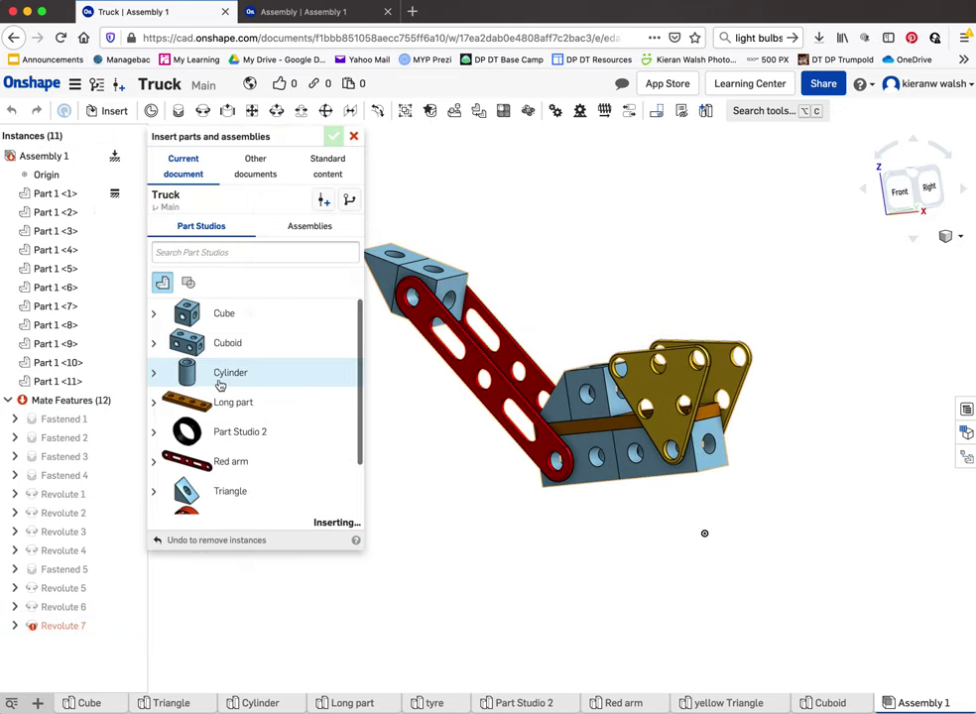
pyautogui.click(559, 288)
pyautogui.click(231, 372)
pyautogui.click(629, 270)
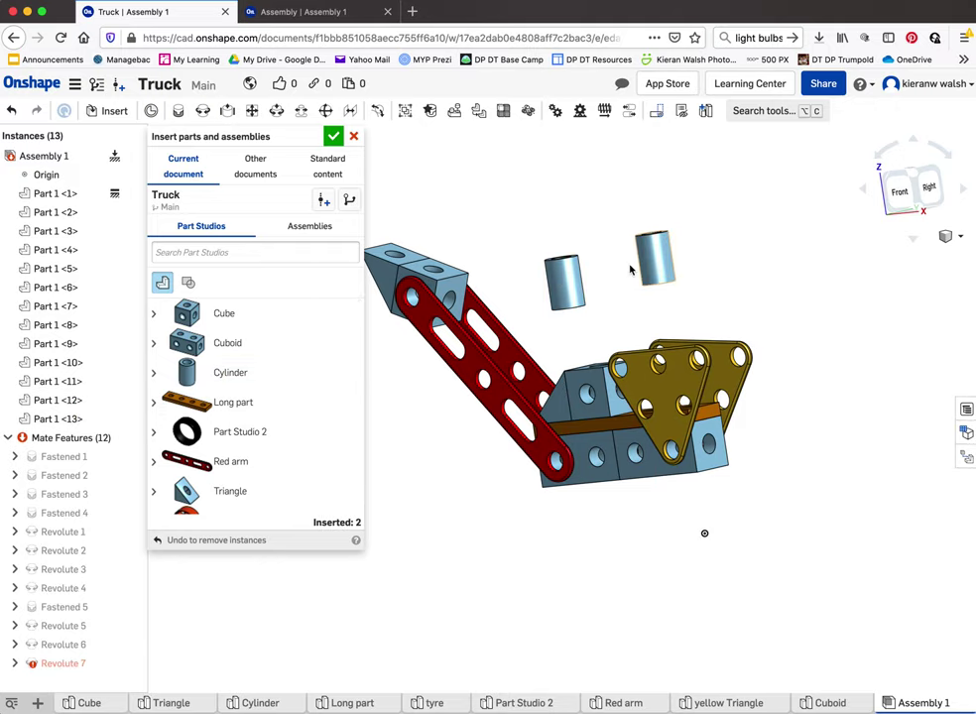
pyautogui.click(332, 139)
# Step: Try to fasten one end of cylinder Part 1 <12> to the upper corner hole of triangle Part 1 <11>, with the primary axis flipped
pyautogui.moveTo(536, 327); pyautogui.dragTo(584, 316, button='right')
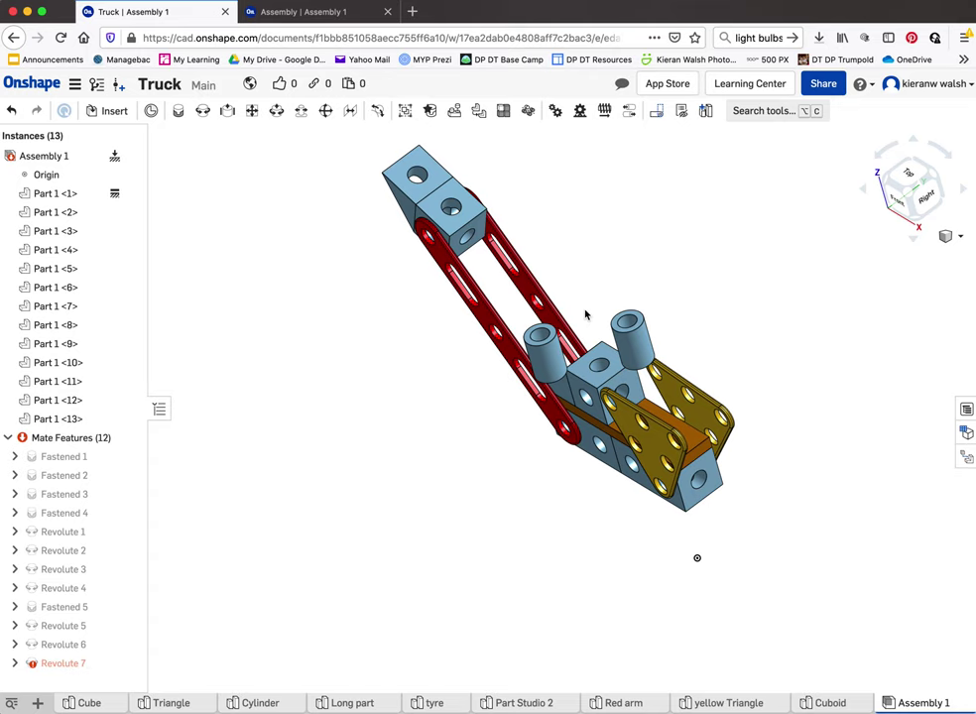
pyautogui.scroll(3, 565, 347)
pyautogui.scroll(2, 565, 347)
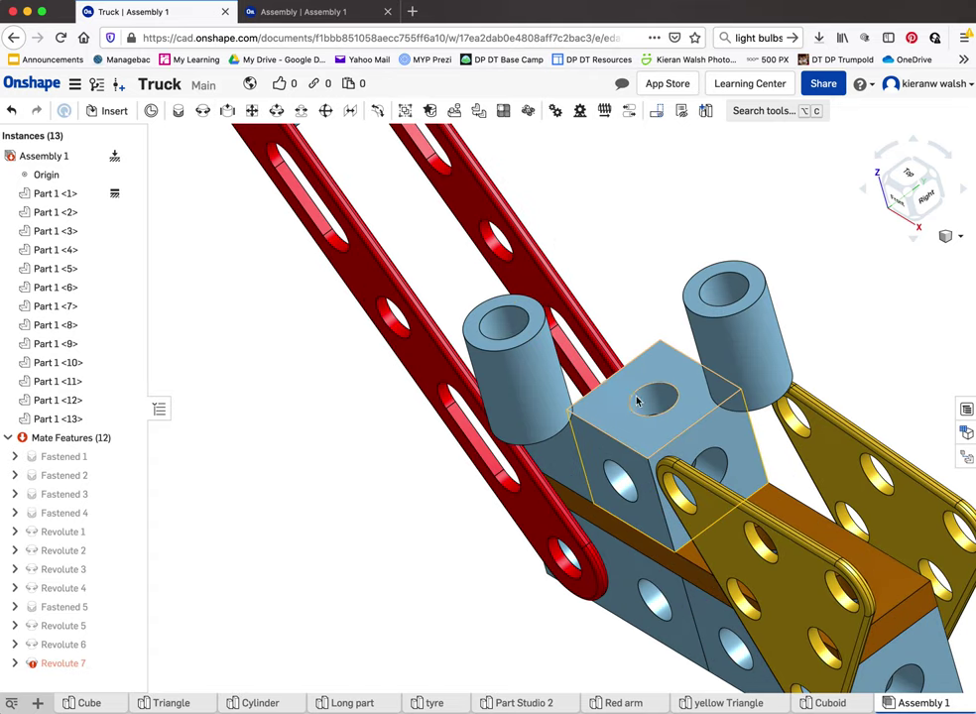
pyautogui.click(178, 112)
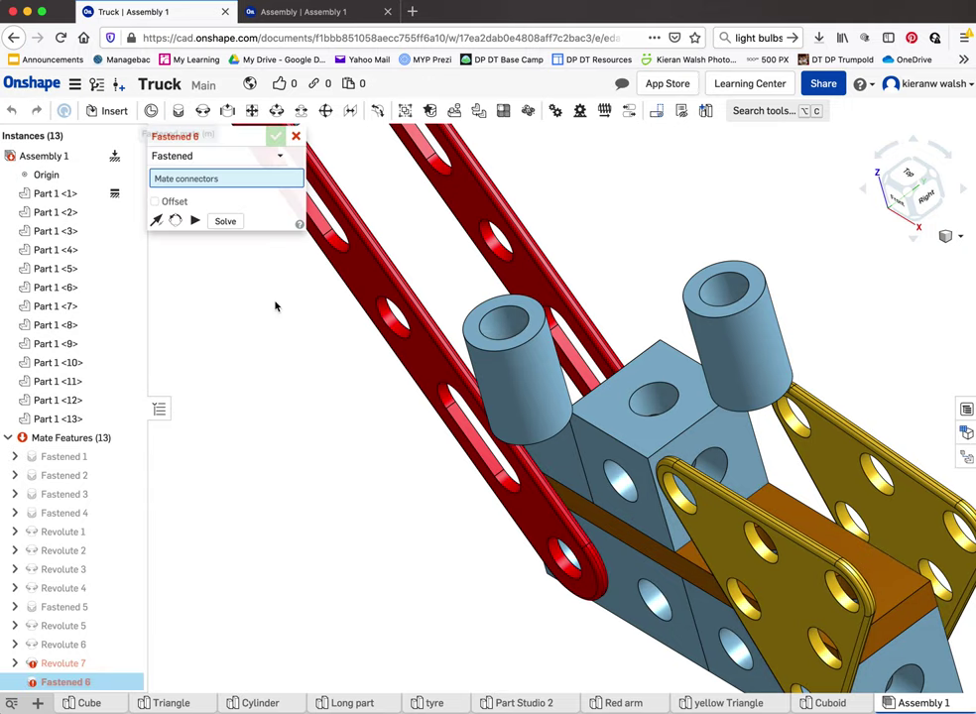
pyautogui.moveTo(295, 322); pyautogui.dragTo(380, 340, button='right')
pyautogui.click(446, 327)
pyautogui.moveTo(447, 327); pyautogui.dragTo(552, 428, button='right')
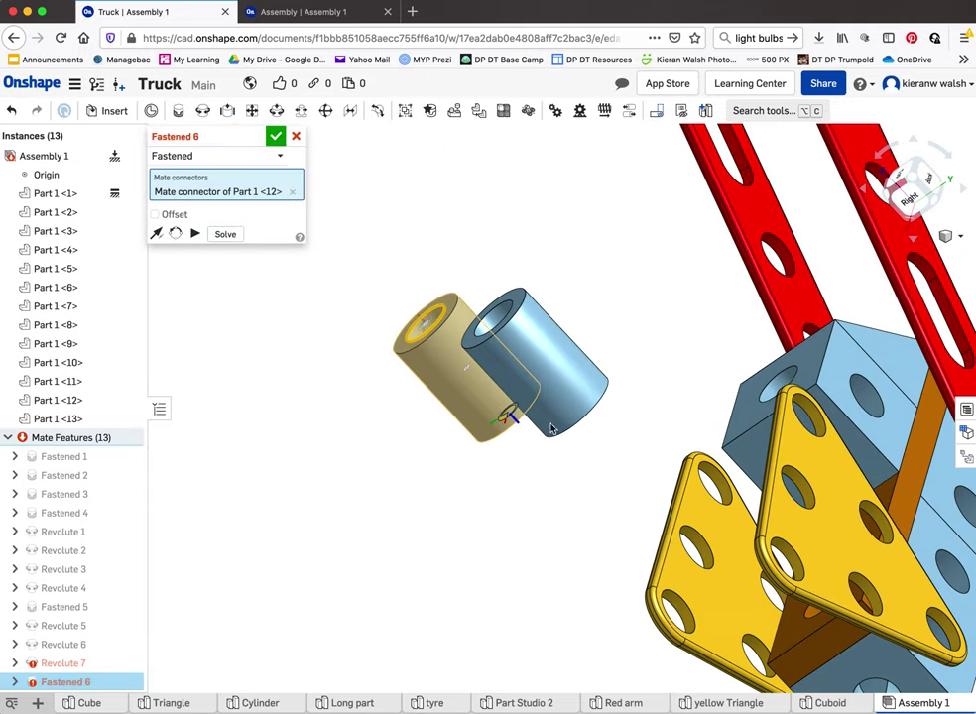
pyautogui.click(686, 477)
pyautogui.click(788, 500)
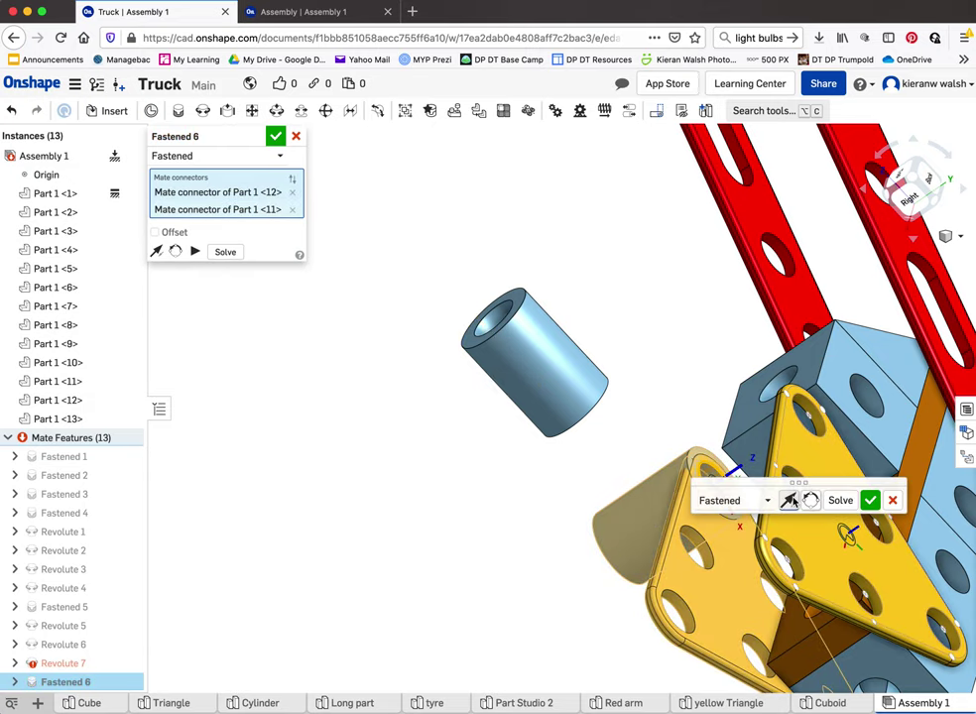
pyautogui.moveTo(788, 500); pyautogui.dragTo(722, 452, button='right')
pyautogui.moveTo(722, 451); pyautogui.dragTo(551, 362, button='middle')
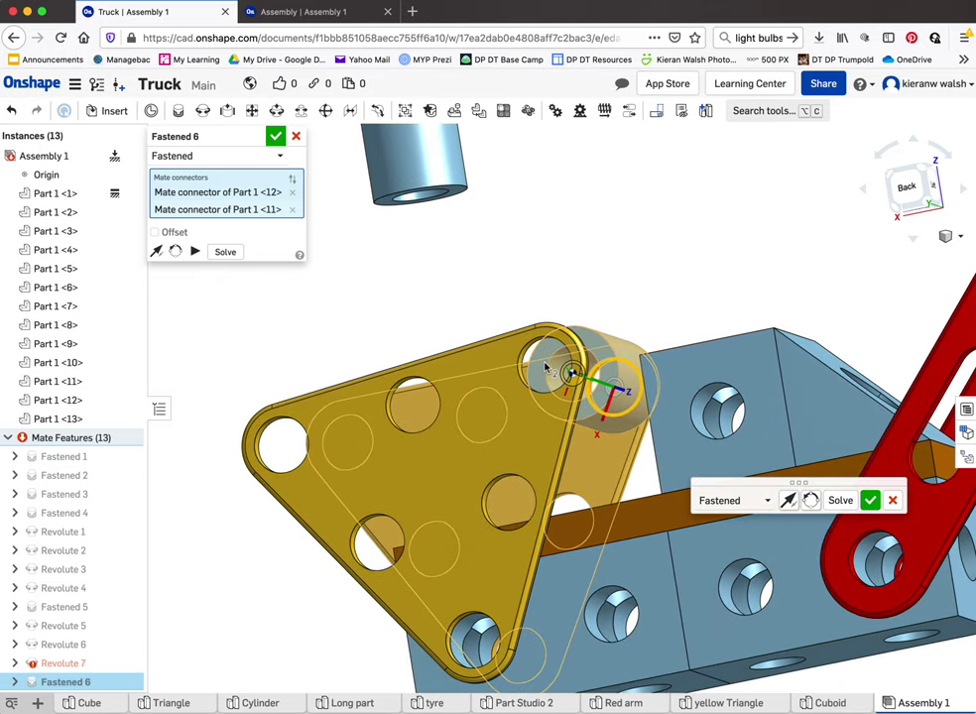
pyautogui.scroll(5, 544, 365)
pyautogui.scroll(-3, 545, 367)
pyautogui.moveTo(545, 365); pyautogui.dragTo(514, 369, button='right')
pyautogui.moveTo(545, 260); pyautogui.dragTo(523, 259, button='right')
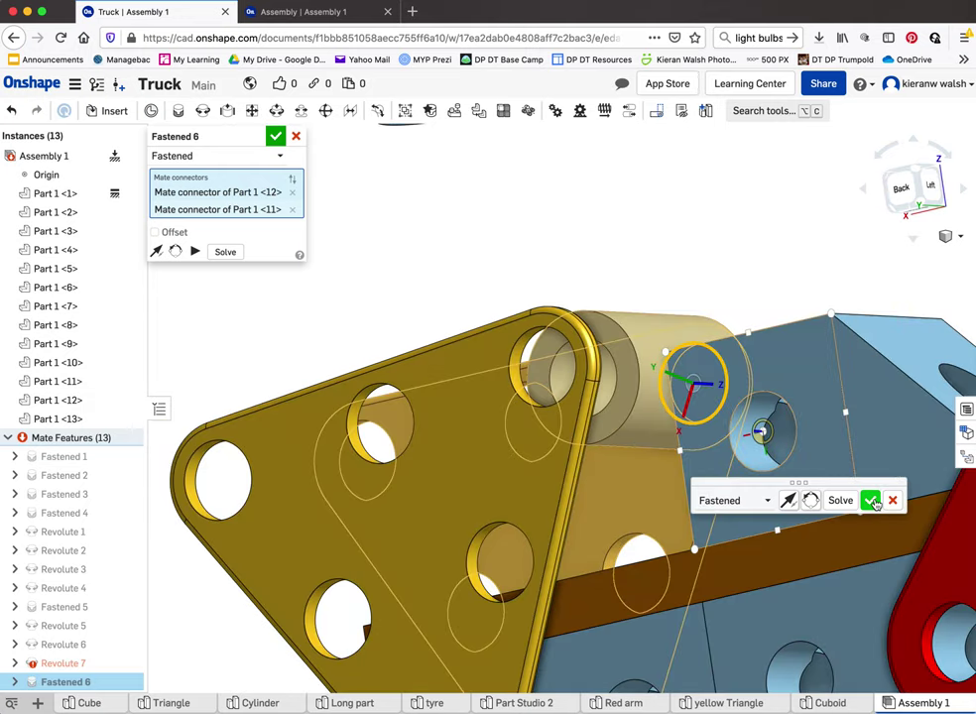
pyautogui.moveTo(870, 501); pyautogui.dragTo(811, 316, button='right')
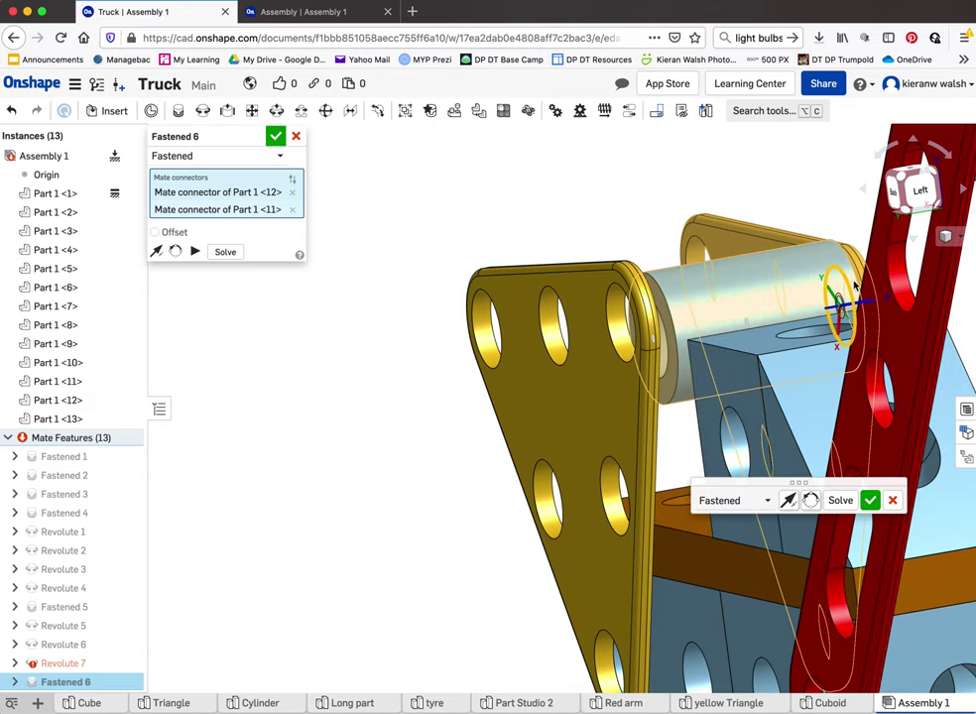
pyautogui.click(869, 500)
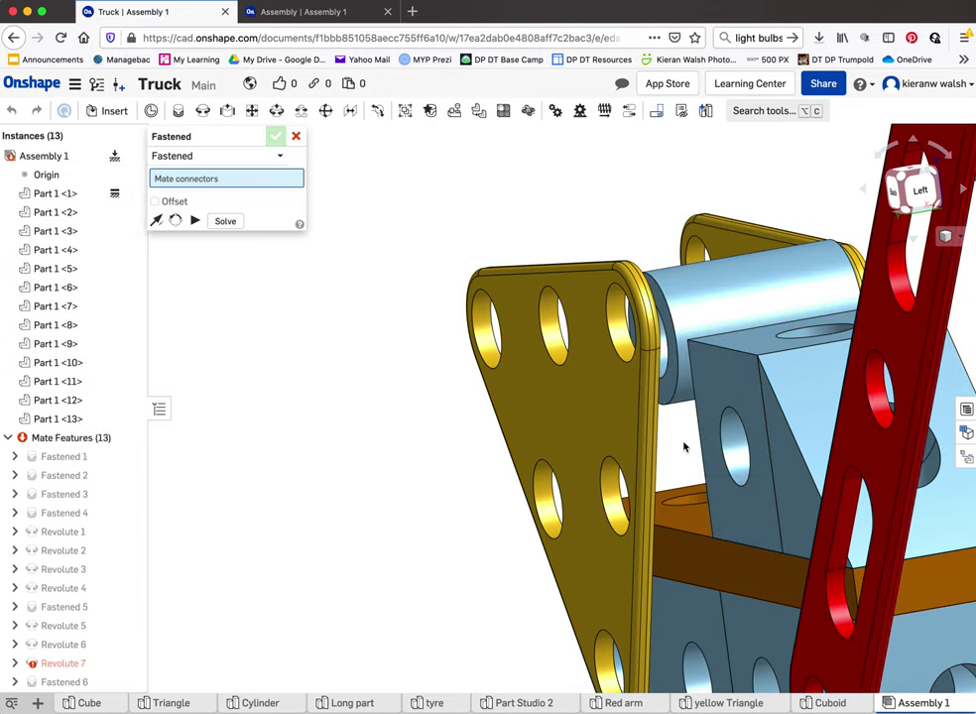
# Step: Try to fasten the upper corner hole of yellow triangle Part 1 <10> to the free end of cylinder Part 1 <12>
pyautogui.moveTo(687, 446); pyautogui.dragTo(767, 444, button='right')
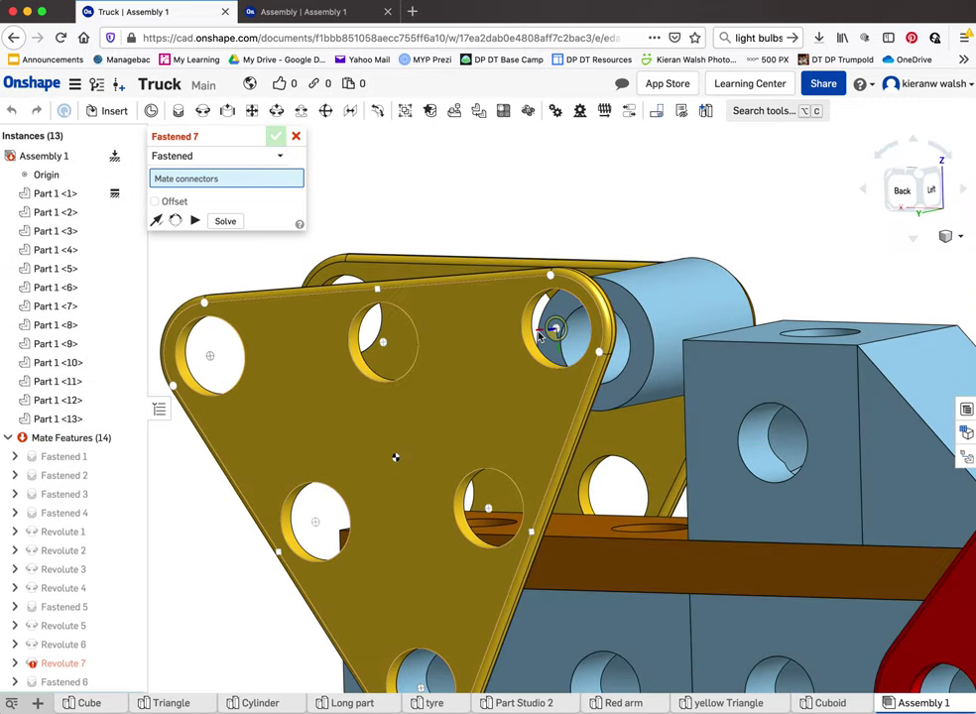
pyautogui.scroll(5, 536, 338)
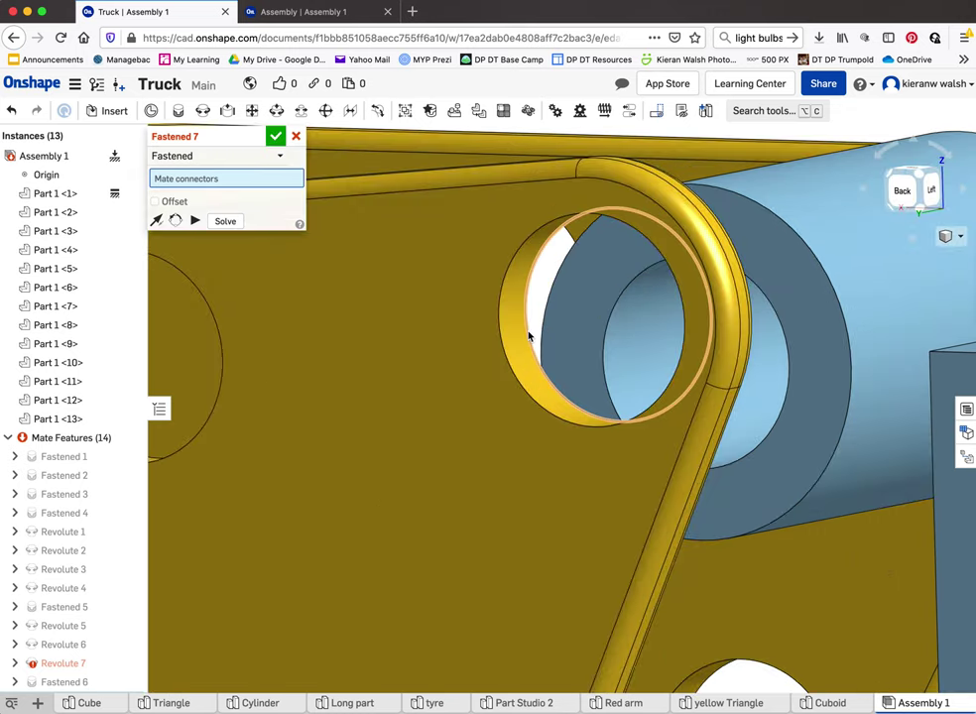
pyautogui.click(528, 338)
pyautogui.moveTo(513, 331); pyautogui.dragTo(508, 332, button='right')
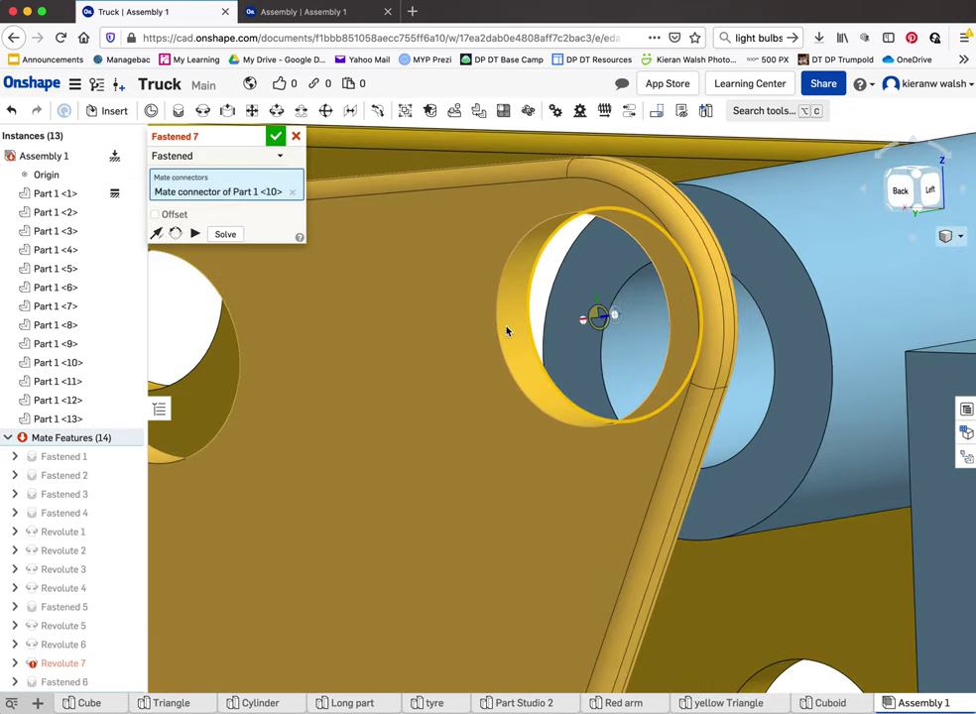
pyautogui.click(772, 393)
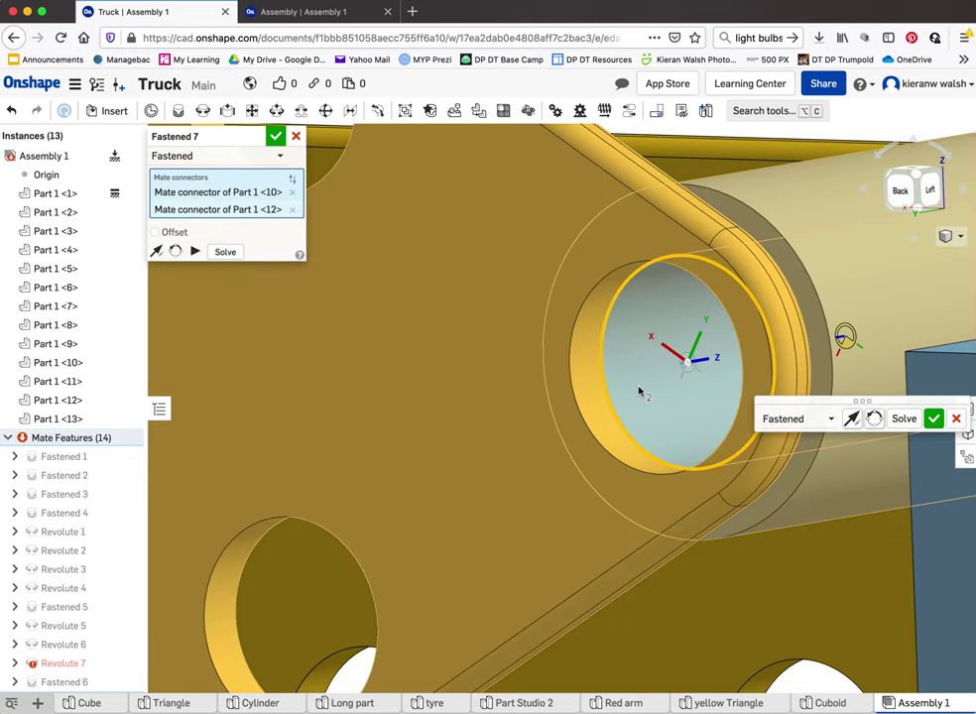
pyautogui.scroll(-10, 640, 392)
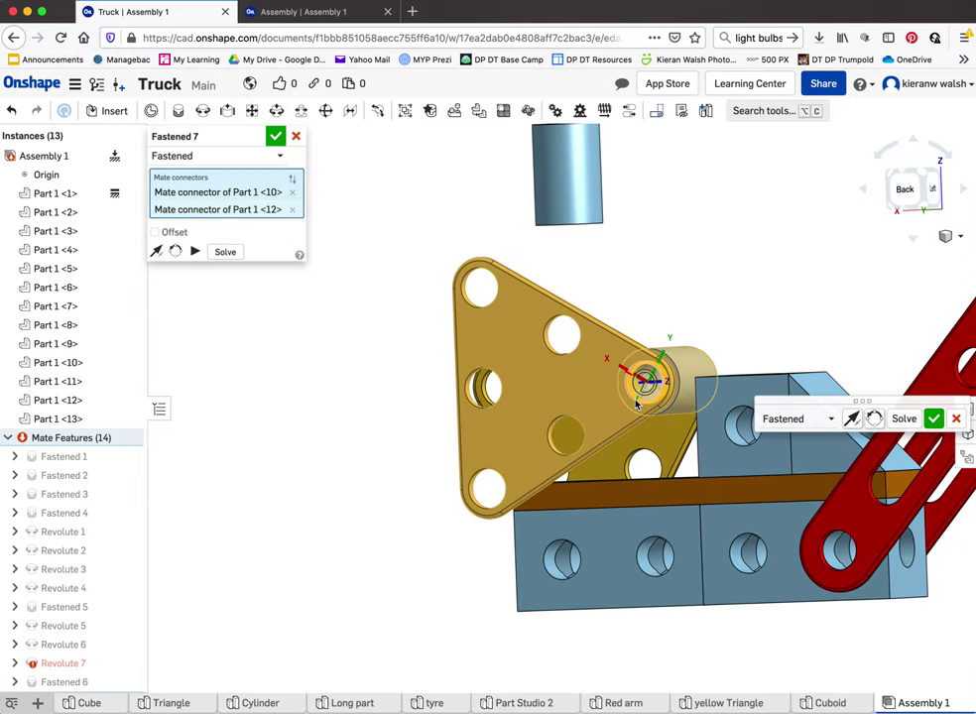
pyautogui.click(936, 420)
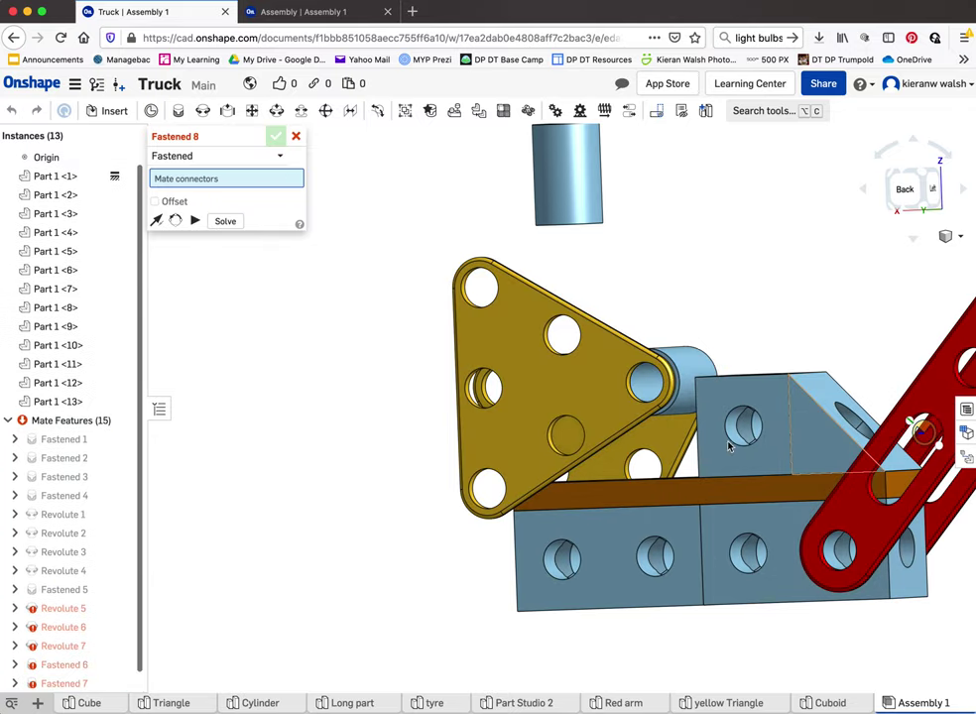
# Step: Cancel the empty Fastened mate and examine from both sides how the yellow triangles line up with the cylinder and chassis
pyautogui.press('Left')
pyautogui.press('Left')
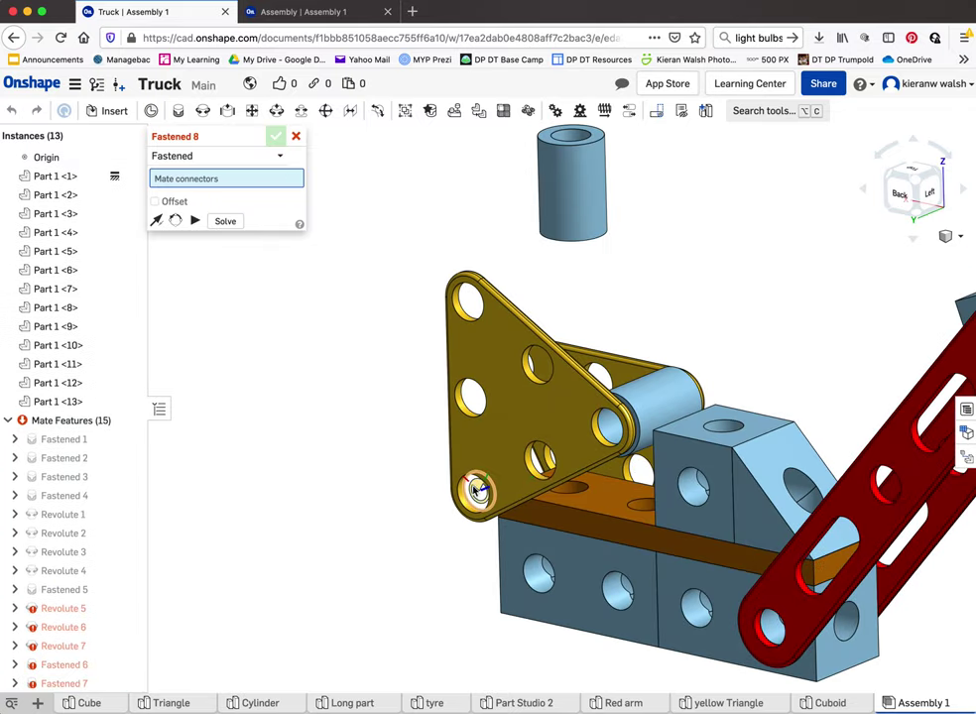
pyautogui.hotkey('shift', '7')
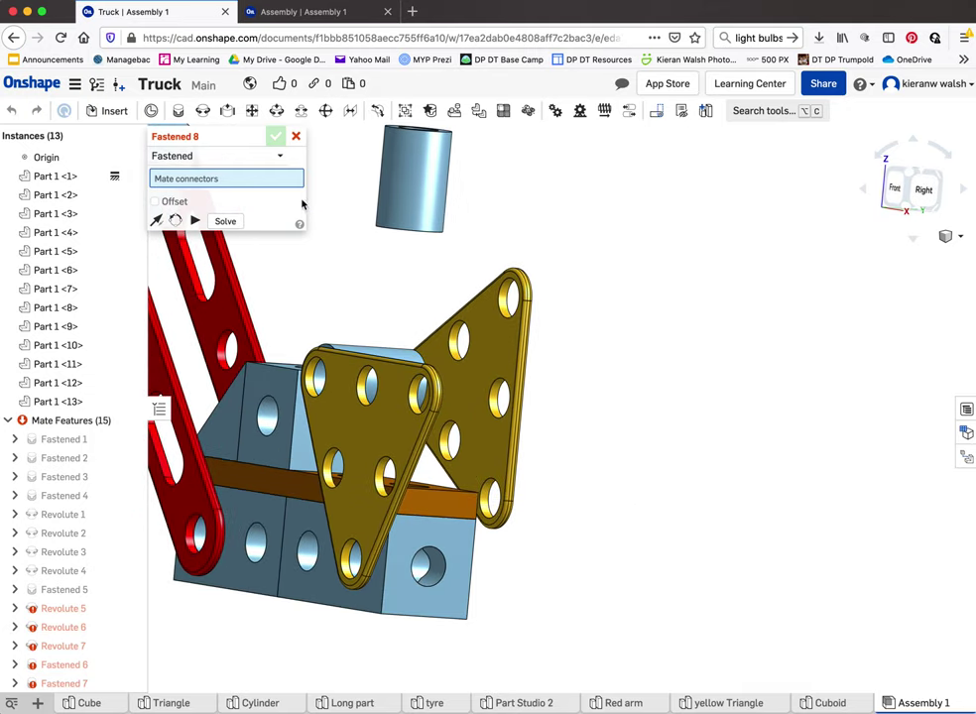
pyautogui.click(295, 140)
pyautogui.moveTo(298, 146); pyautogui.dragTo(523, 436, button='right')
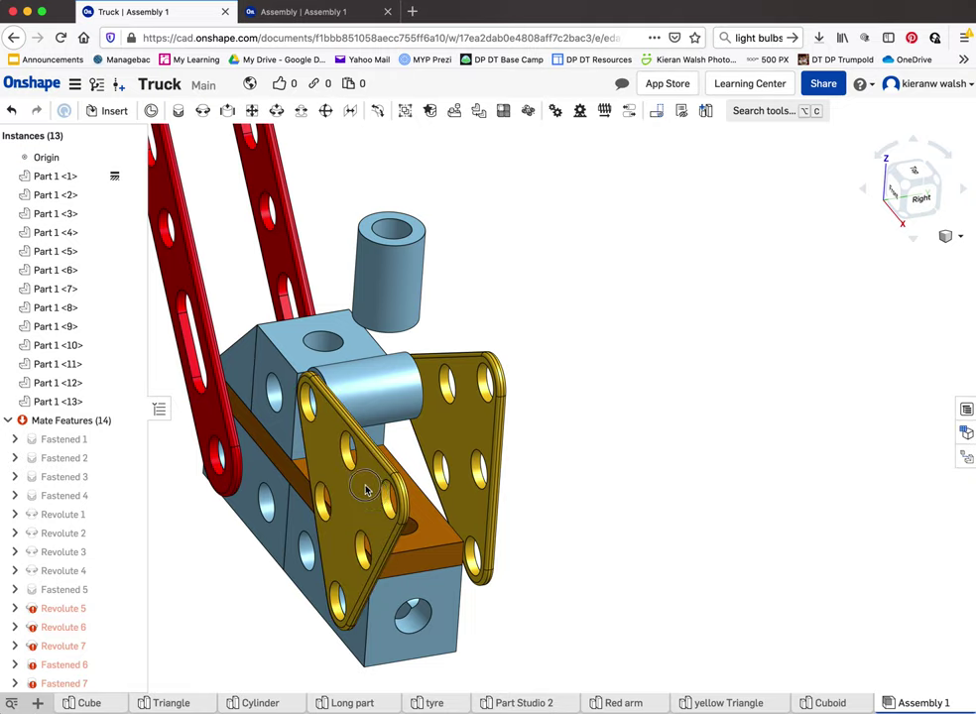
pyautogui.click(320, 454)
pyautogui.press('n')
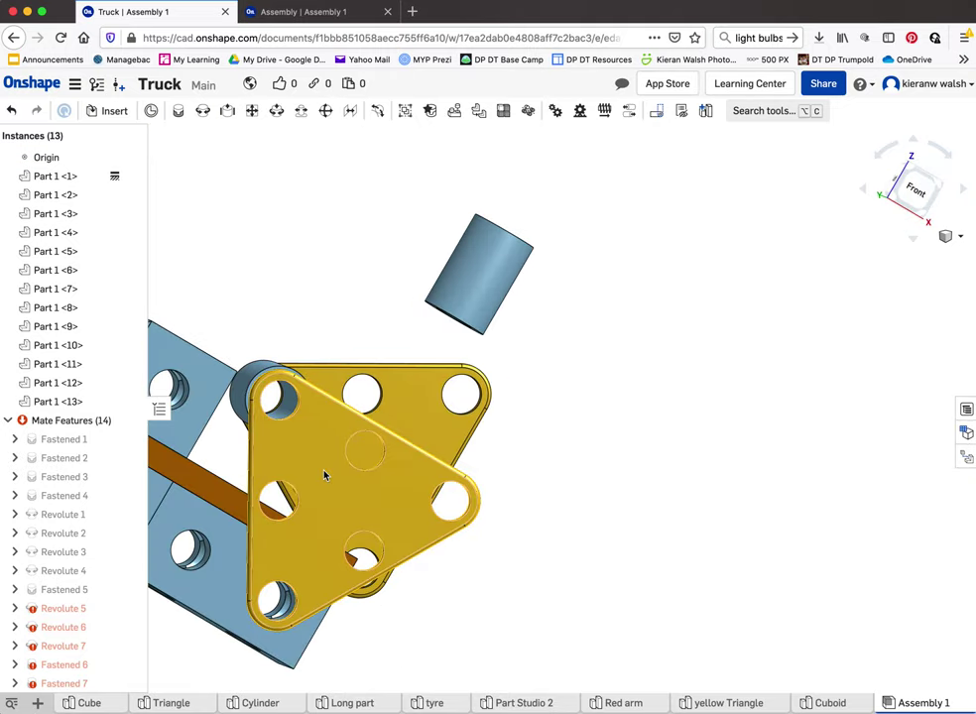
pyautogui.moveTo(388, 501); pyautogui.dragTo(327, 496, button='right')
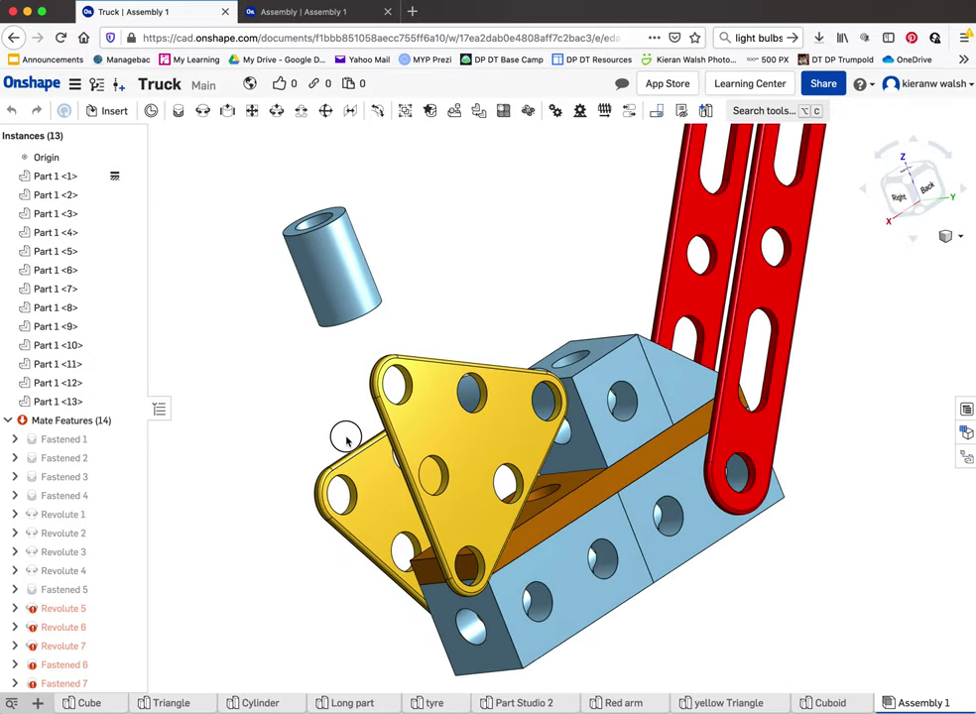
pyautogui.moveTo(470, 510); pyautogui.dragTo(536, 510, button='right')
pyautogui.moveTo(466, 508); pyautogui.dragTo(572, 476, button='right')
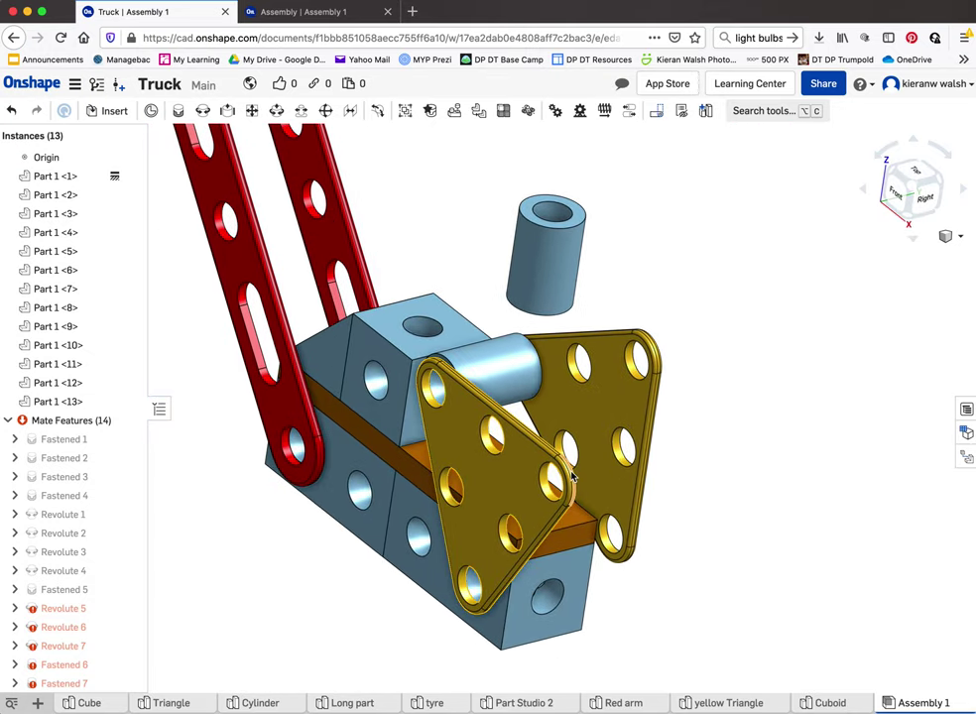
# Step: Undo the two Fastened mates joining the cylinder to the yellow triangles
pyautogui.press('super+z')
pyautogui.press('super+z')
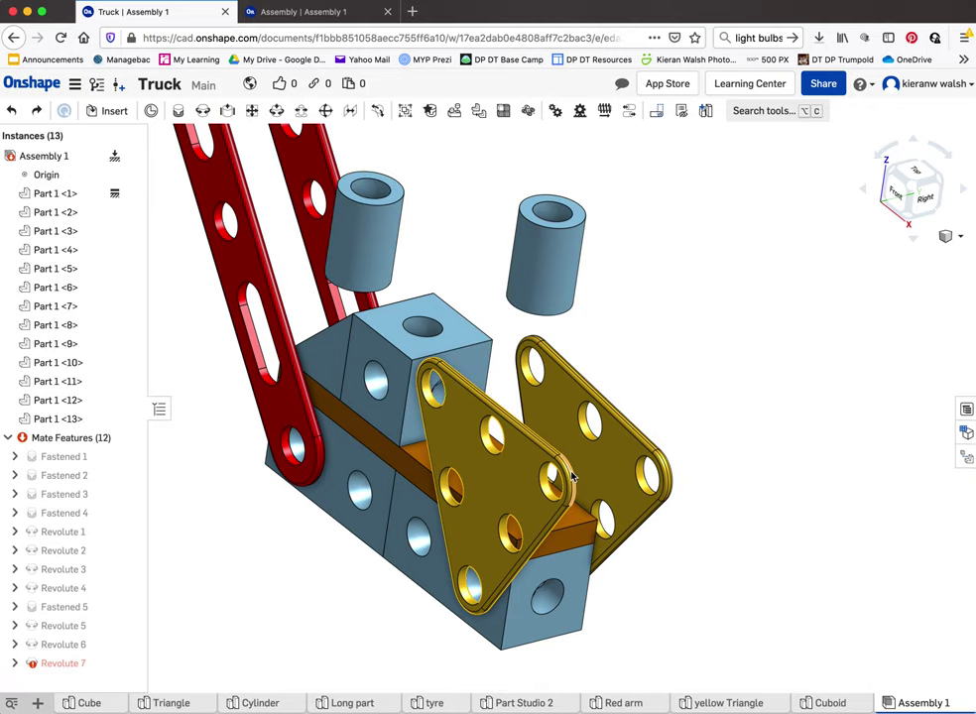
# Step: Examine from both sides how the yellow triangle plates line up with the chassis and the two loose cylinders
pyautogui.moveTo(573, 478); pyautogui.dragTo(357, 442, button='right')
pyautogui.moveTo(357, 442); pyautogui.dragTo(325, 407)
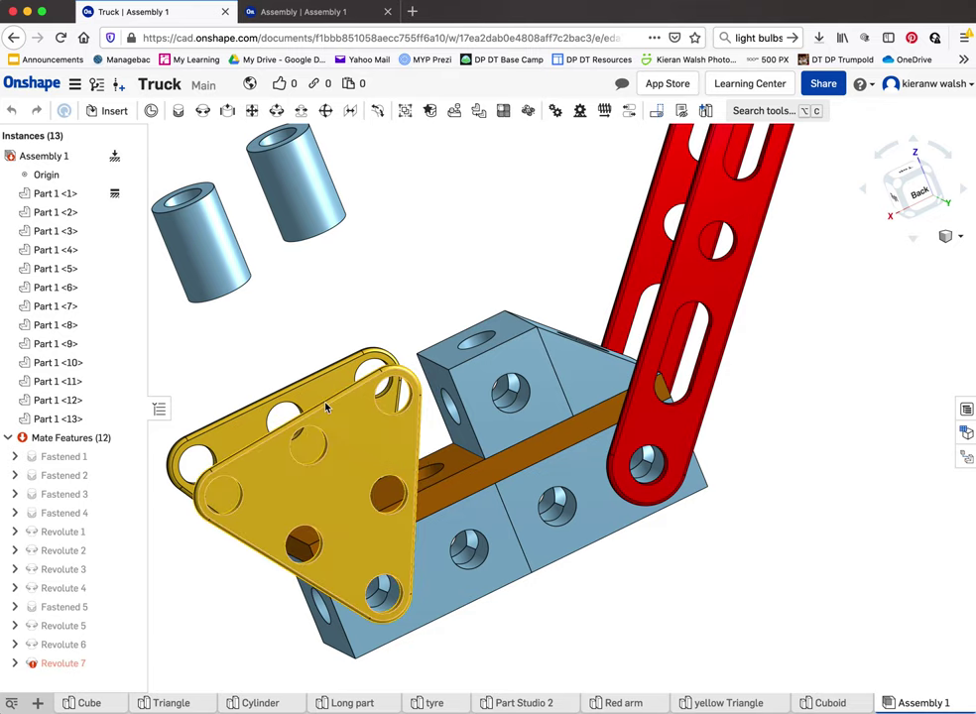
pyautogui.click(241, 437)
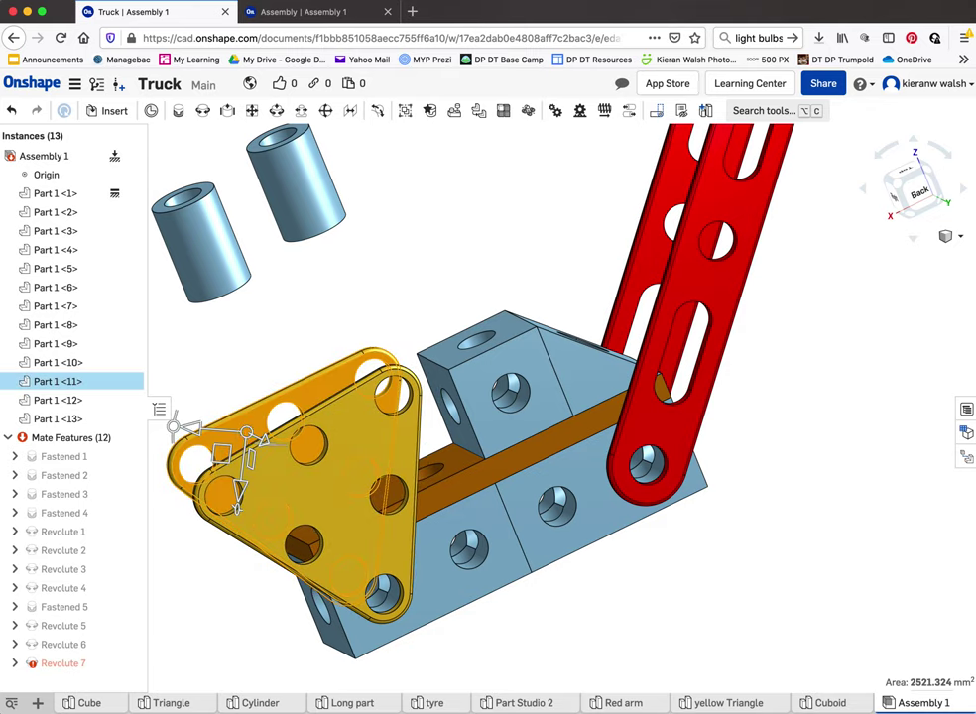
pyautogui.click(290, 335)
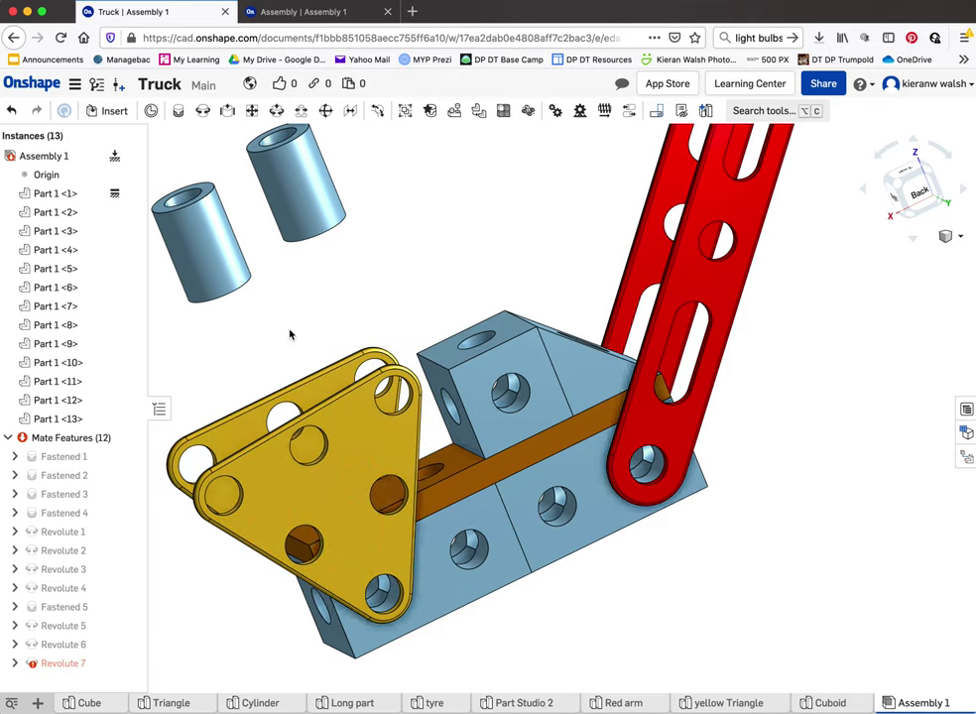
pyautogui.moveTo(282, 372); pyautogui.dragTo(346, 364, button='right')
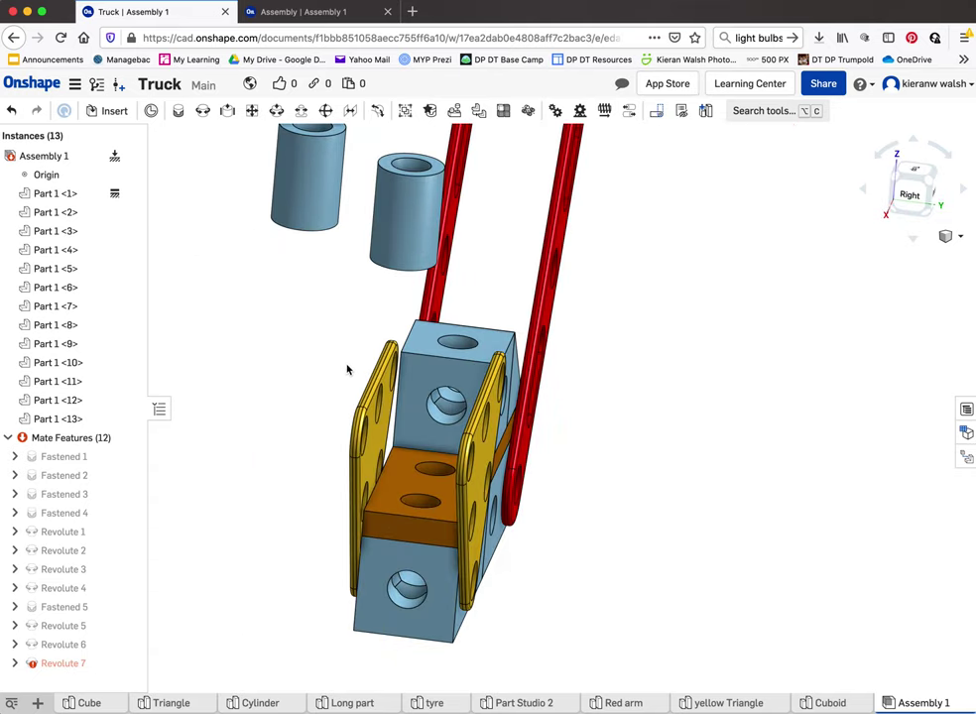
pyautogui.moveTo(206, 270); pyautogui.dragTo(420, 375, button='right')
pyautogui.moveTo(562, 443); pyautogui.dragTo(477, 409)
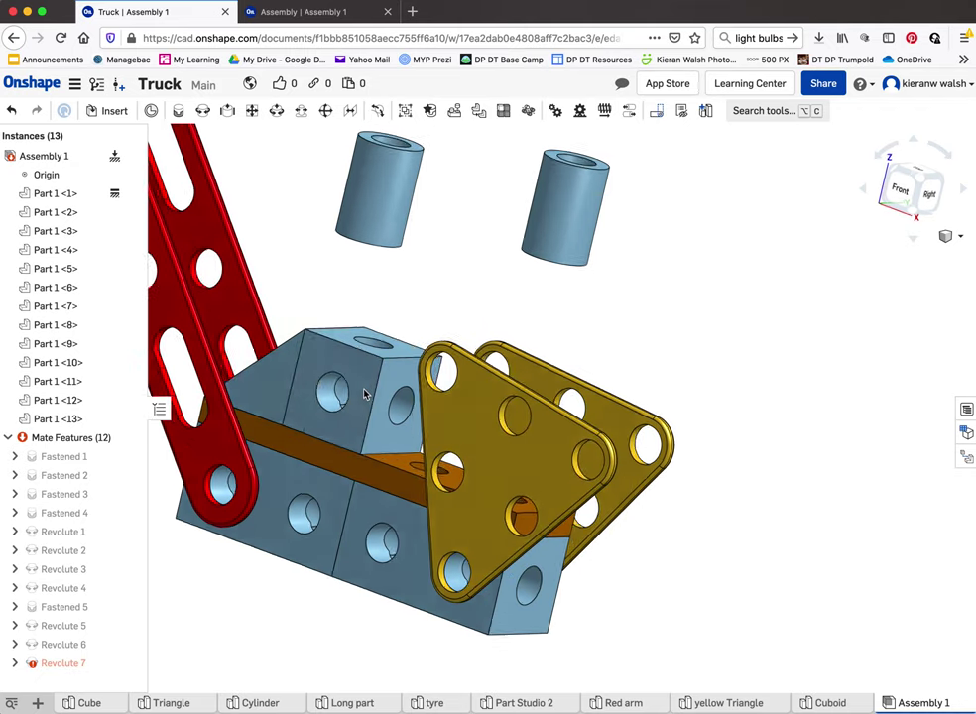
pyautogui.moveTo(364, 395); pyautogui.dragTo(229, 320, button='right')
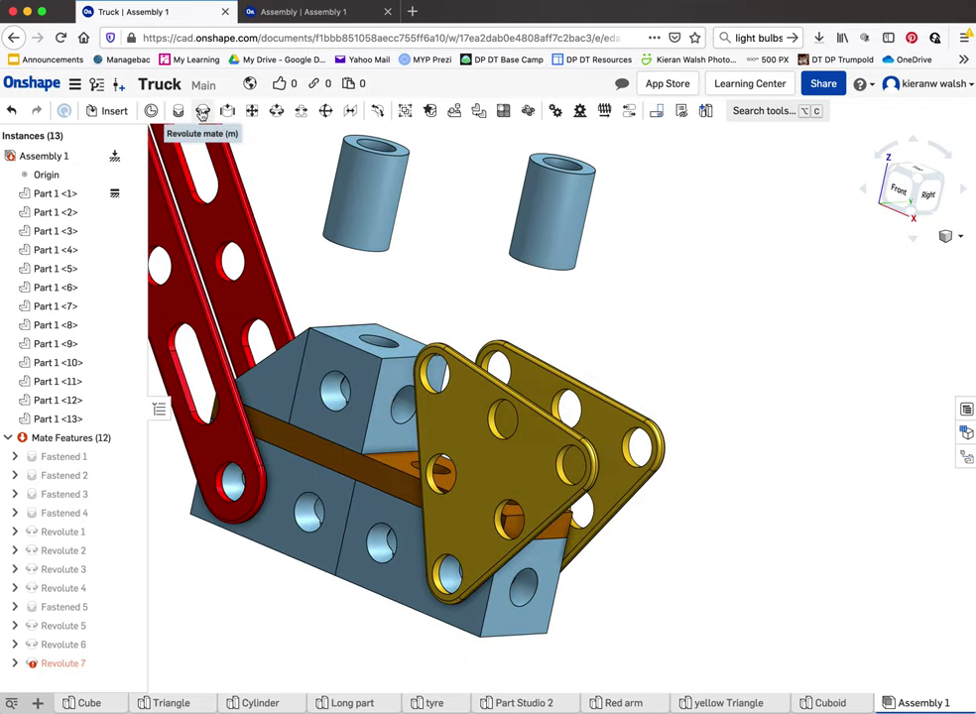
# Step: Add a Revolute mate between one end of cylinder Part 1 <13> and the rear corner hole of triangle Part 1 <11>, flipping the primary axis
pyautogui.click(202, 112)
pyautogui.moveTo(456, 325); pyautogui.dragTo(475, 319, button='right')
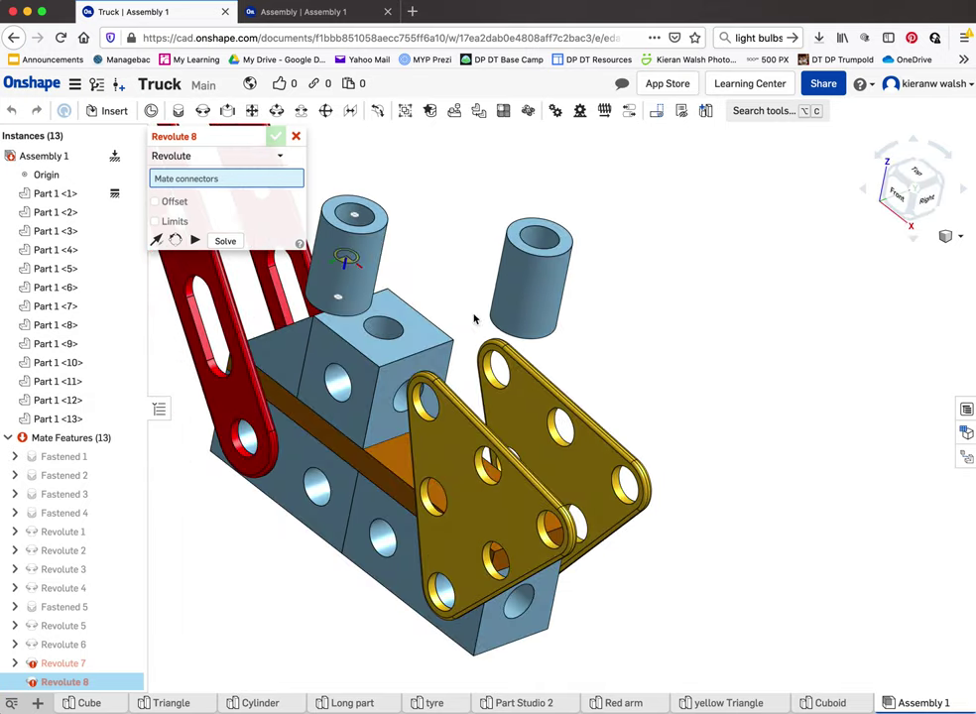
pyautogui.click(538, 234)
pyautogui.moveTo(654, 405); pyautogui.dragTo(279, 511, button='right')
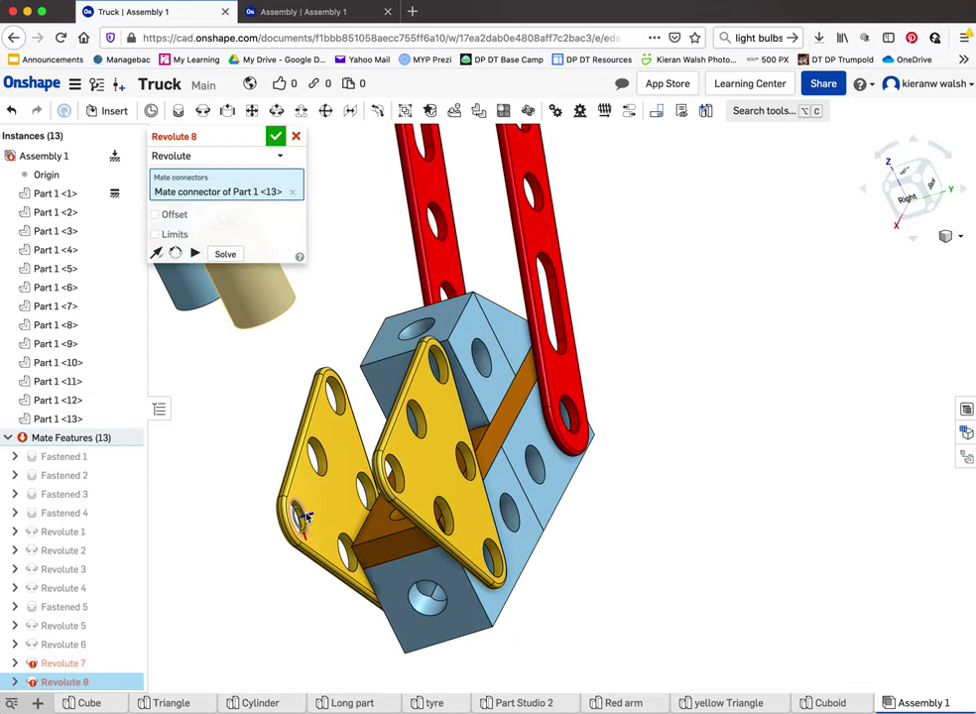
pyautogui.click(300, 515)
pyautogui.click(409, 543)
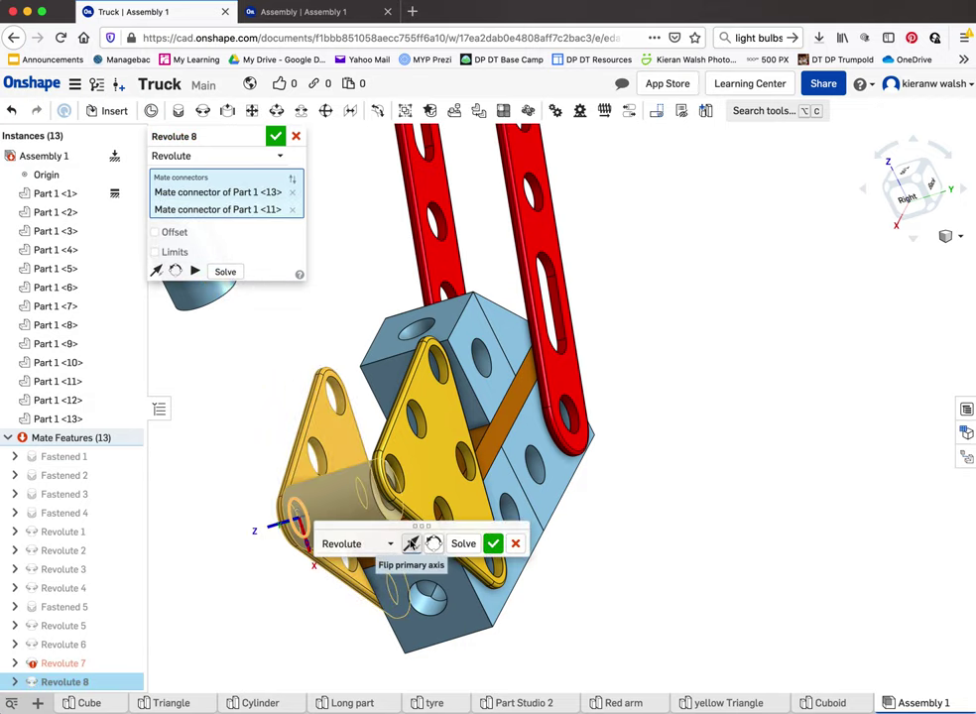
pyautogui.click(494, 545)
# Step: Add a Revolute mate between the free end of cylinder Part 1 <13> and the rear corner hole of triangle Part 1 <10>
pyautogui.moveTo(377, 515); pyautogui.dragTo(308, 529, button='right')
pyautogui.scroll(4, 297, 523)
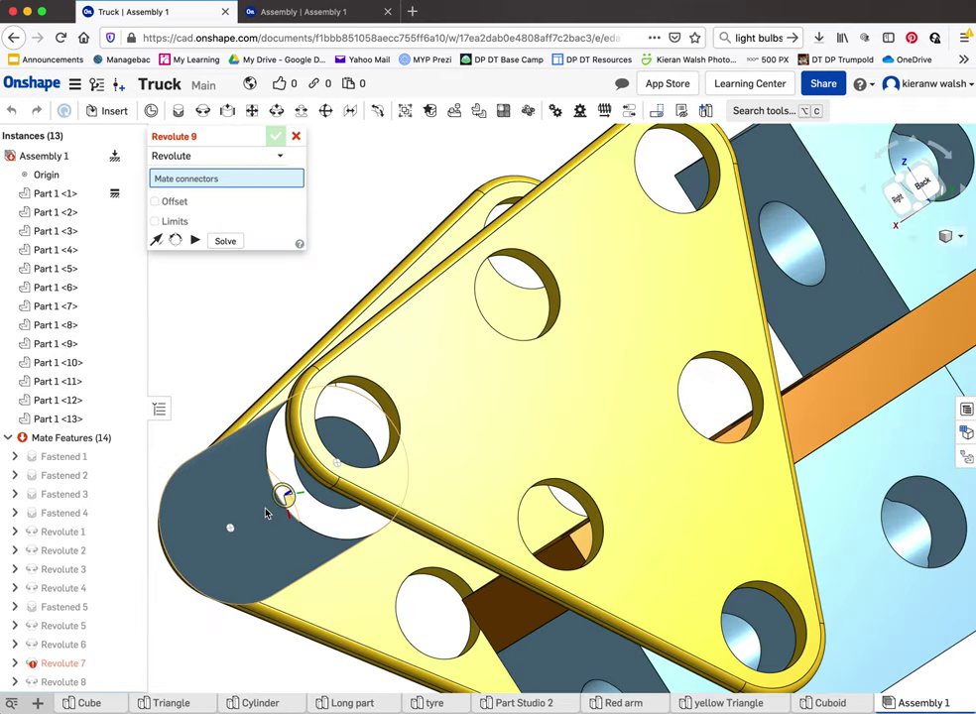
pyautogui.click(335, 505)
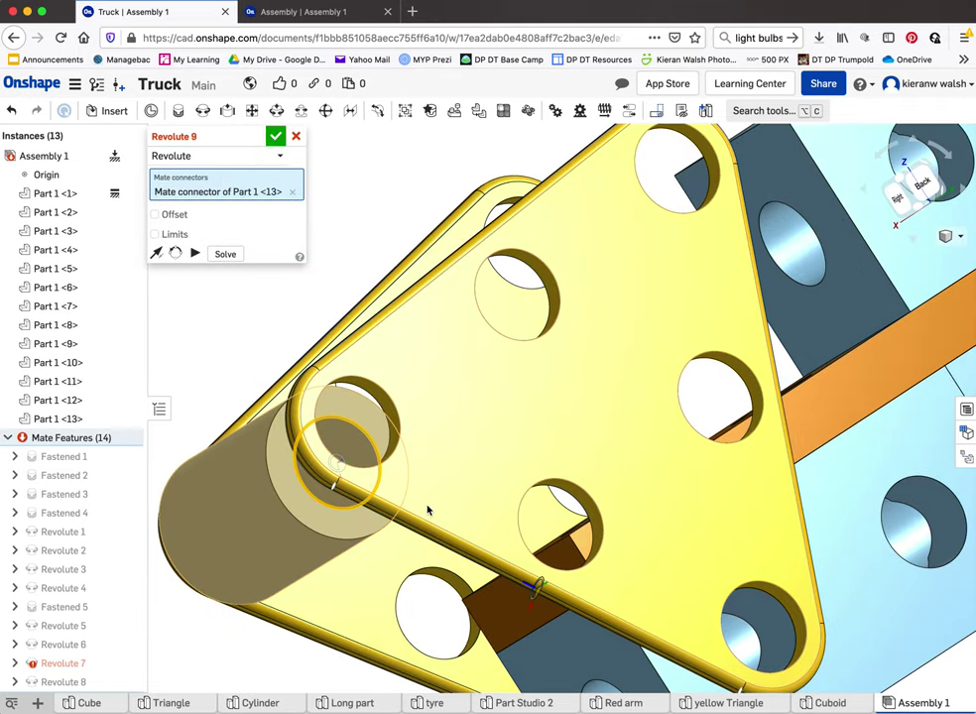
pyautogui.moveTo(427, 510); pyautogui.dragTo(466, 506, button='right')
pyautogui.moveTo(389, 457); pyautogui.dragTo(367, 437, button='right')
pyautogui.scroll(5, 372, 426)
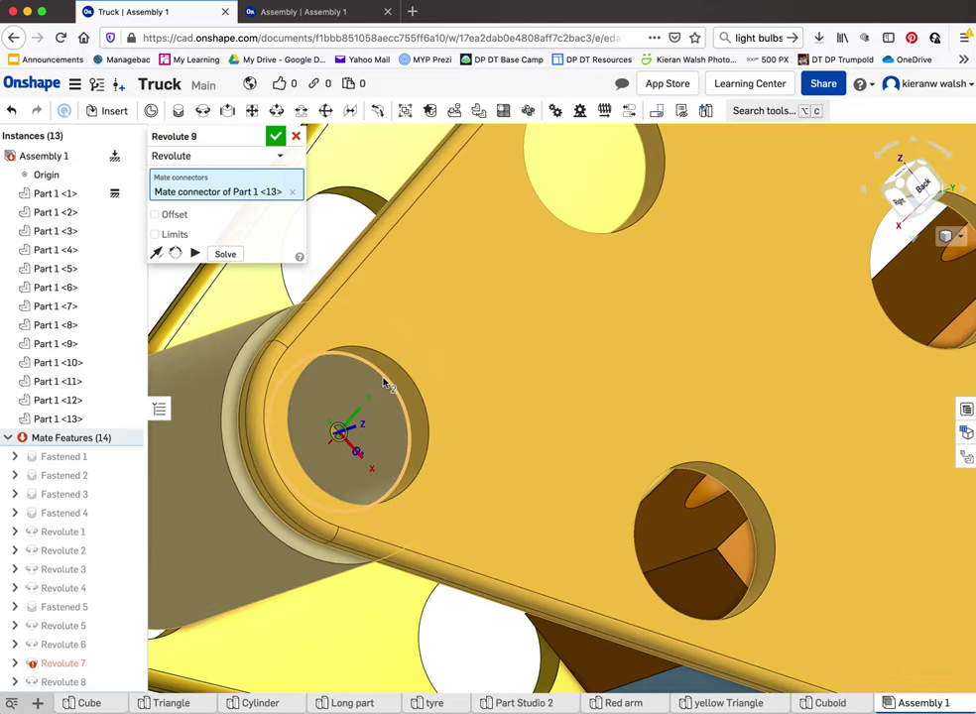
pyautogui.click(388, 375)
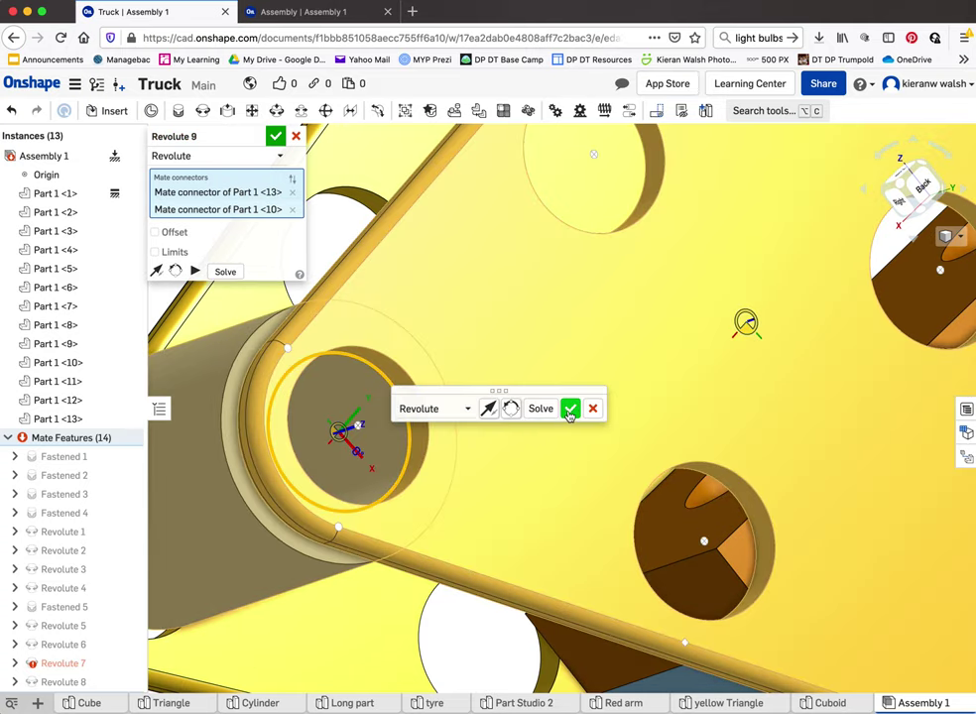
pyautogui.click(570, 408)
# Step: Add a Revolute mate from cylinder Part 1 <12>'s end to the upper front corner hole of triangle Part 1 <10>, with the primary axis flipped
pyautogui.scroll(-6, 580, 451)
pyautogui.moveTo(588, 464); pyautogui.dragTo(558, 425, button='right')
pyautogui.moveTo(555, 419); pyautogui.dragTo(430, 300)
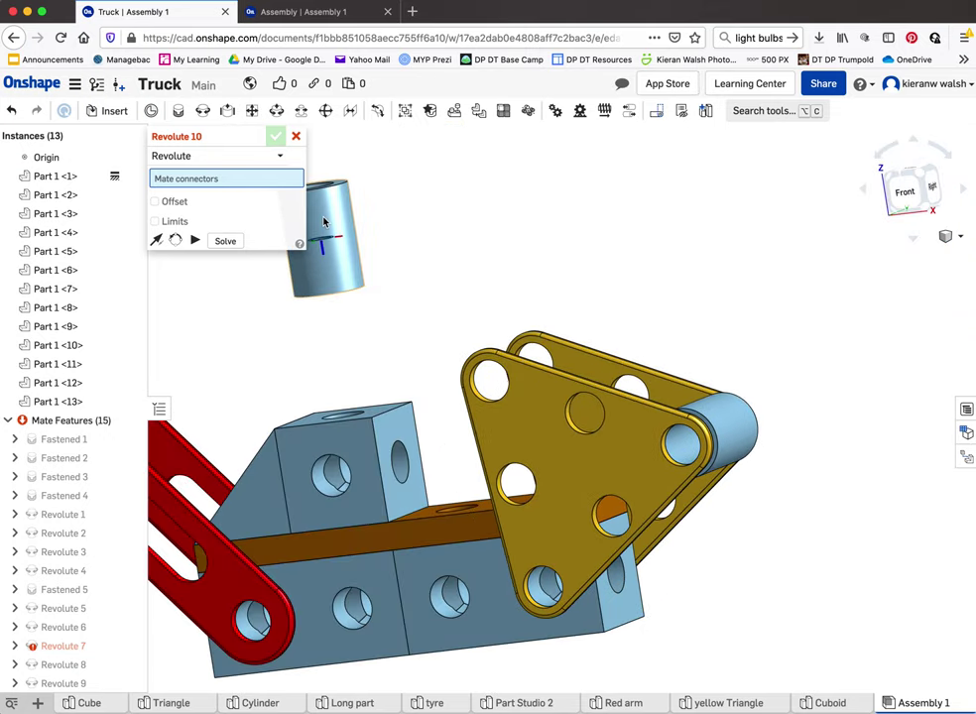
pyautogui.moveTo(369, 257); pyautogui.dragTo(411, 283, button='right')
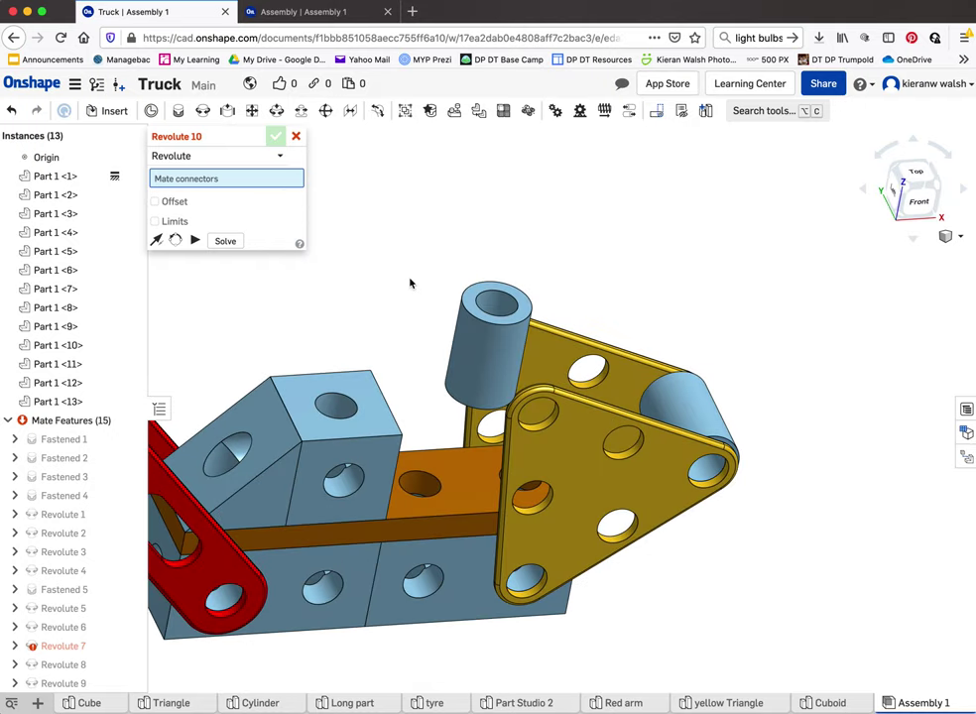
pyautogui.click(494, 303)
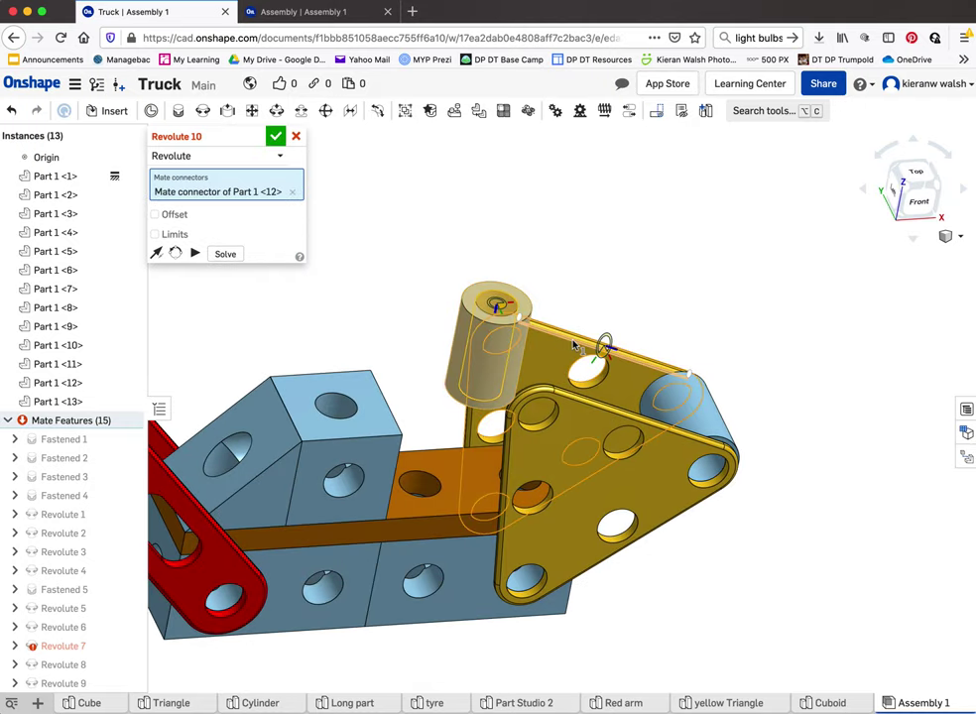
pyautogui.moveTo(592, 342); pyautogui.dragTo(517, 351, button='right')
pyautogui.scroll(3, 517, 351)
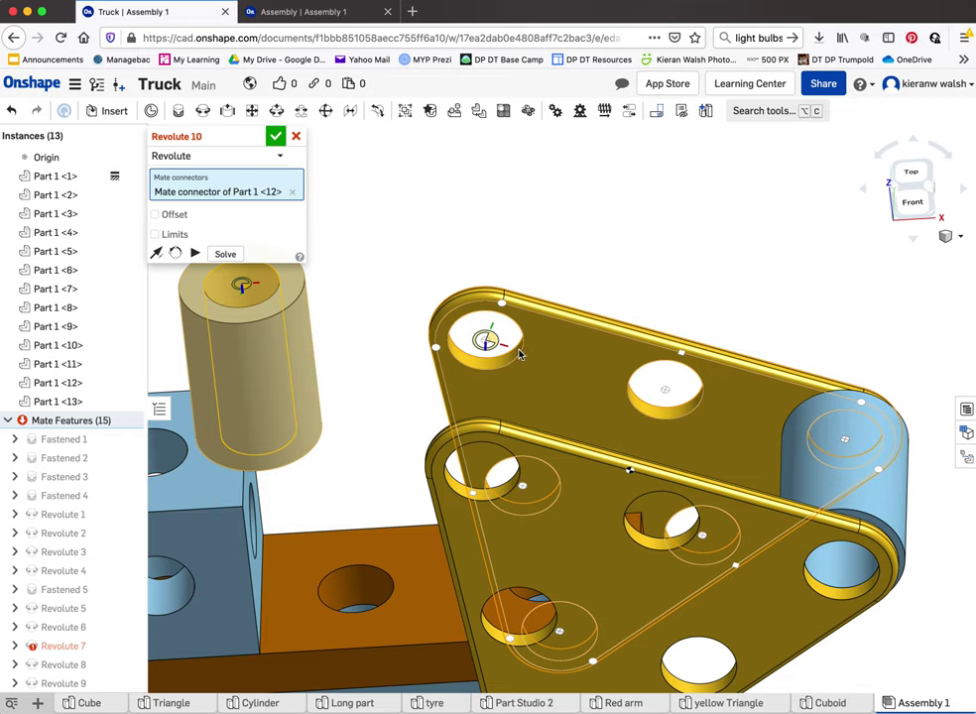
pyautogui.click(490, 339)
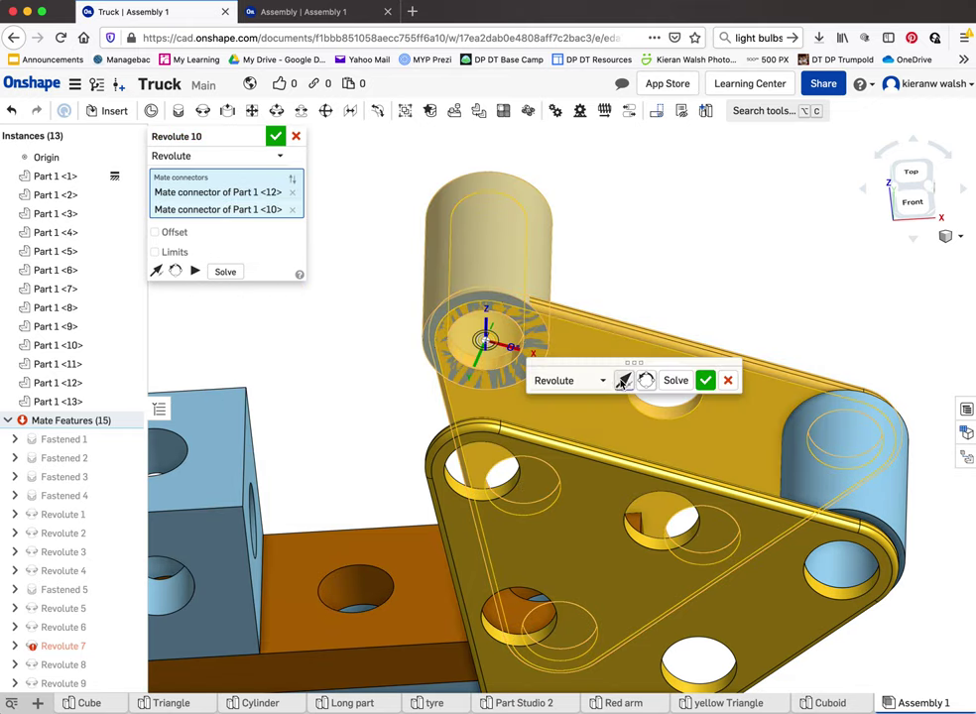
pyautogui.click(623, 381)
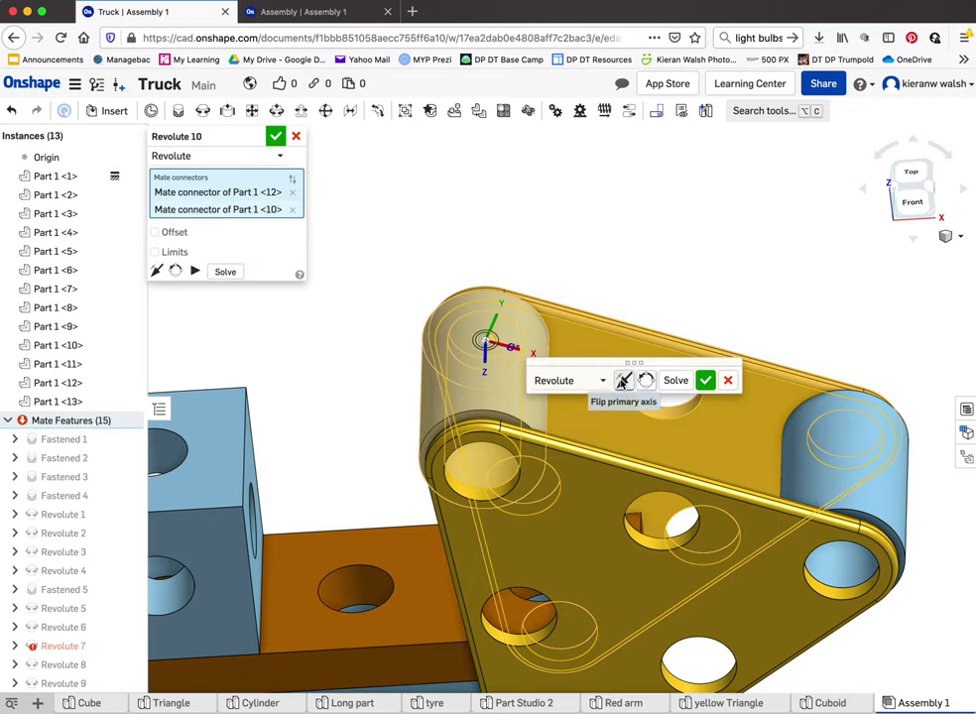
pyautogui.click(707, 382)
# Step: Insert one red spoked wheel from the tyre Part Studio and place it beside the rear end of the chassis
pyautogui.moveTo(707, 382); pyautogui.dragTo(619, 448, button='right')
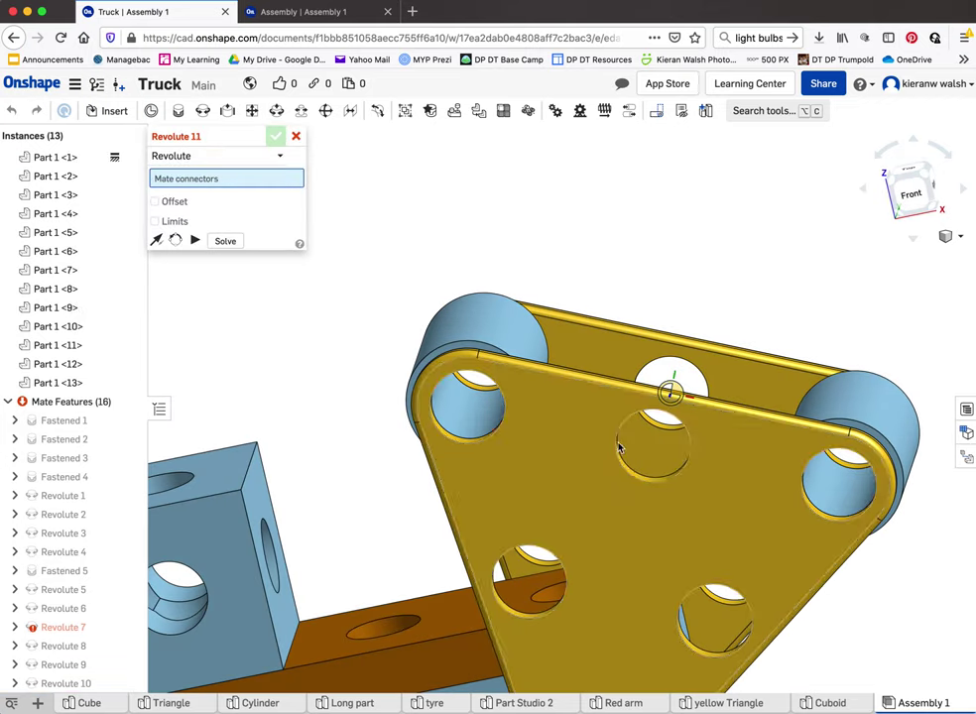
pyautogui.scroll(-6, 548, 446)
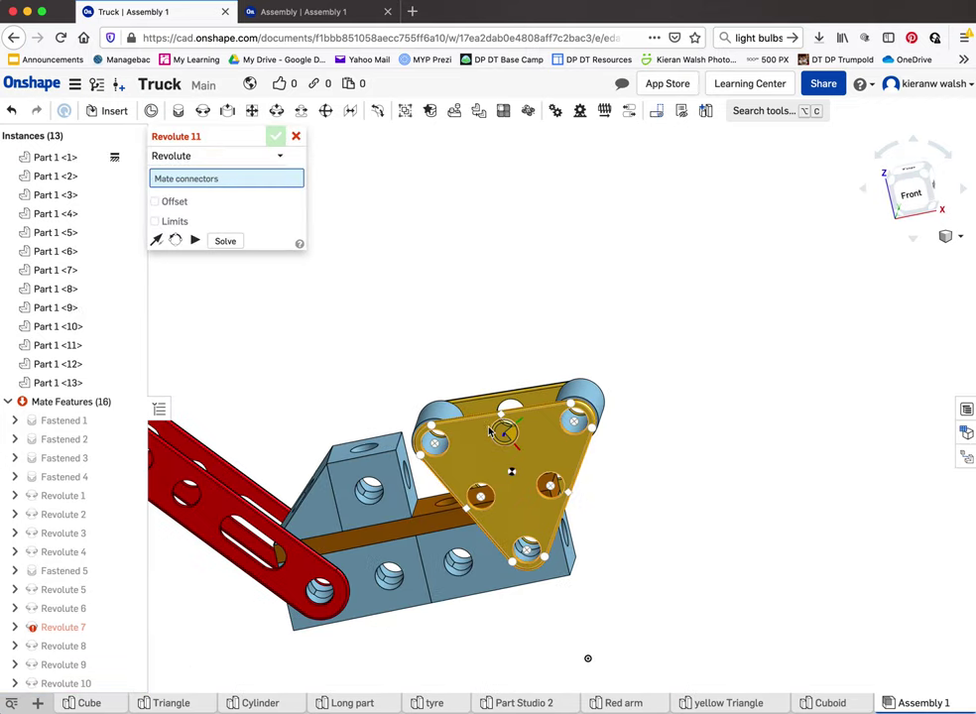
pyautogui.moveTo(350, 496); pyautogui.dragTo(523, 418, button='middle')
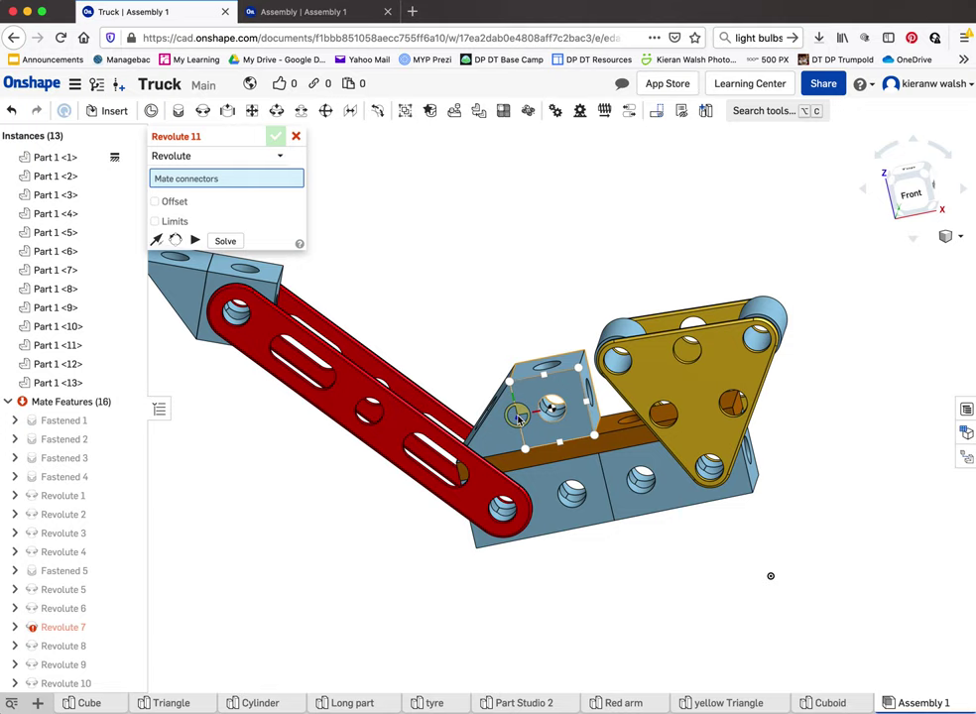
pyautogui.moveTo(518, 417); pyautogui.dragTo(142, 218, button='right')
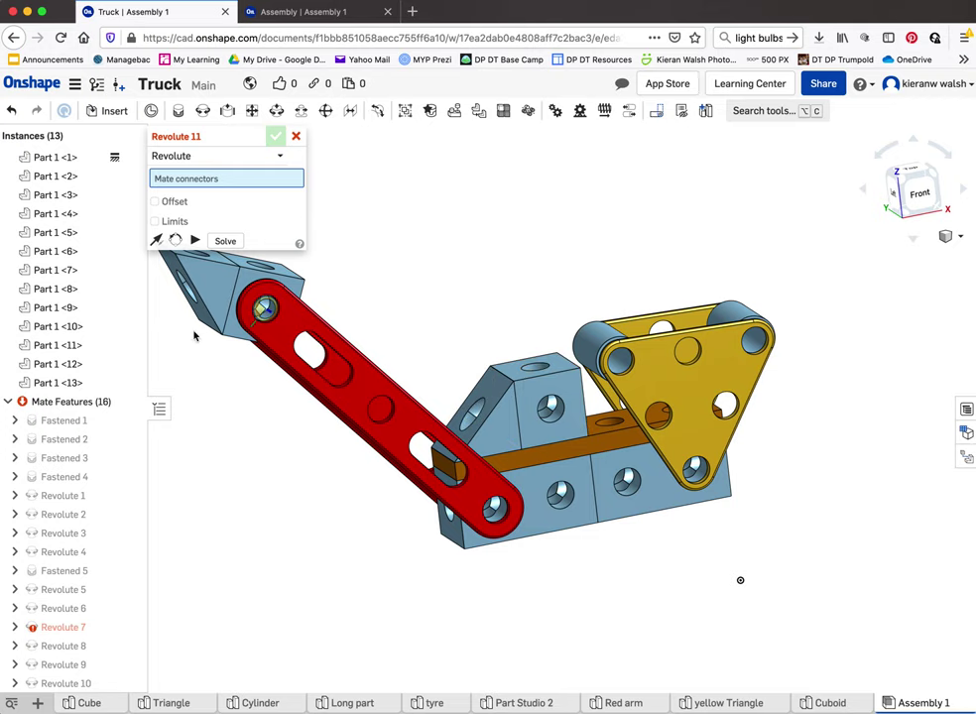
pyautogui.click(116, 111)
pyautogui.scroll(-1, 229, 384)
pyautogui.scroll(-1, 229, 383)
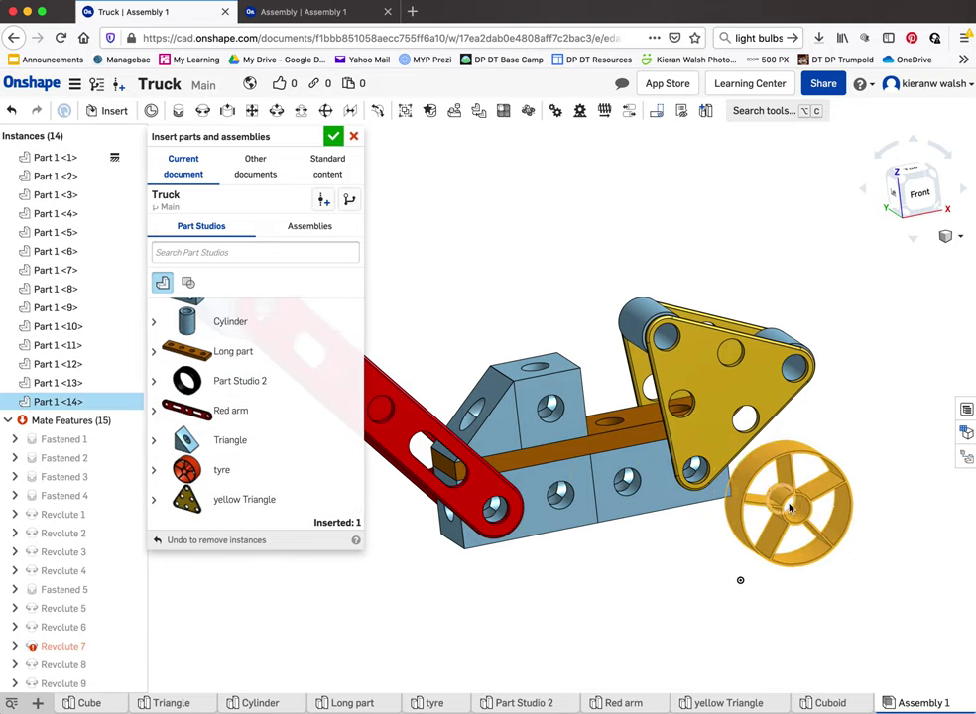
pyautogui.click(789, 511)
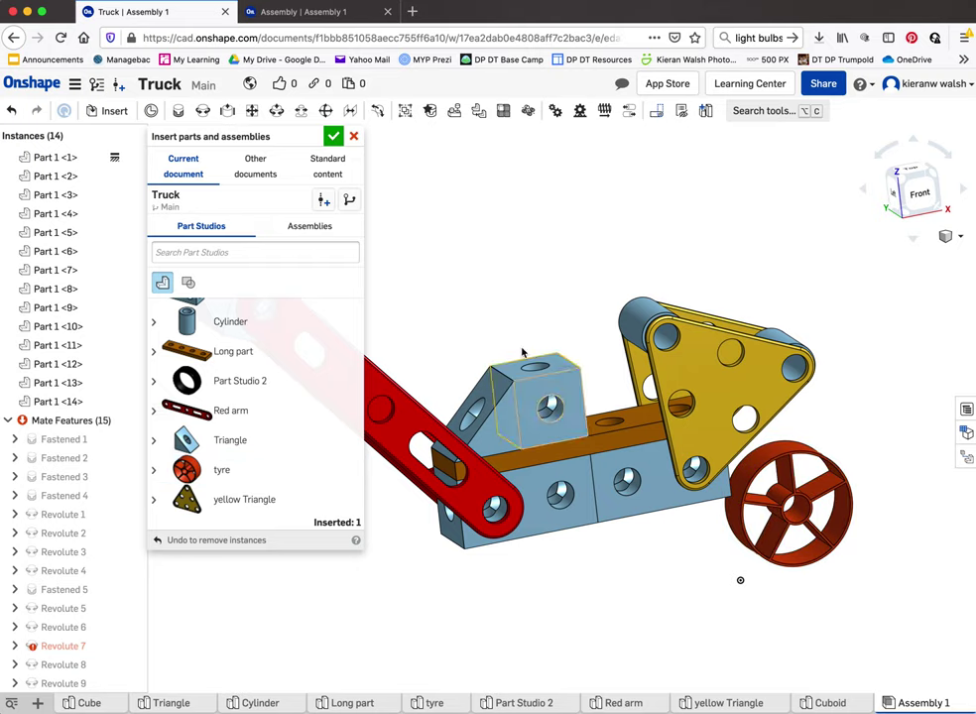
# Step: Insert the black rubber tyre from Part Studio 2 below the chassis, close to the red wheel
pyautogui.scroll(2, 248, 347)
pyautogui.scroll(-2, 243, 357)
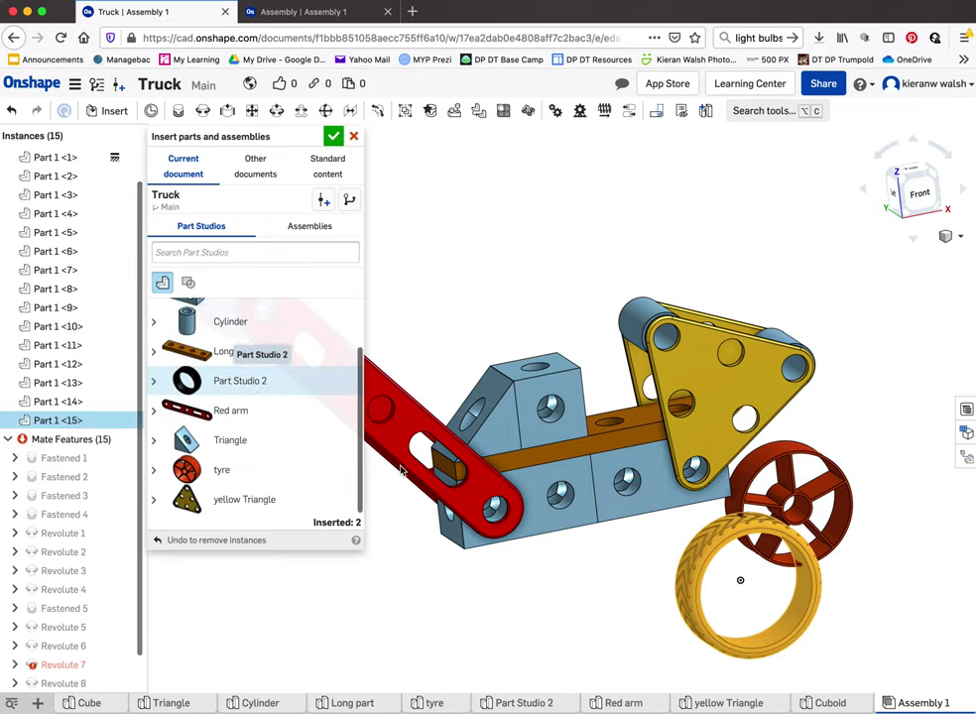
pyautogui.click(695, 605)
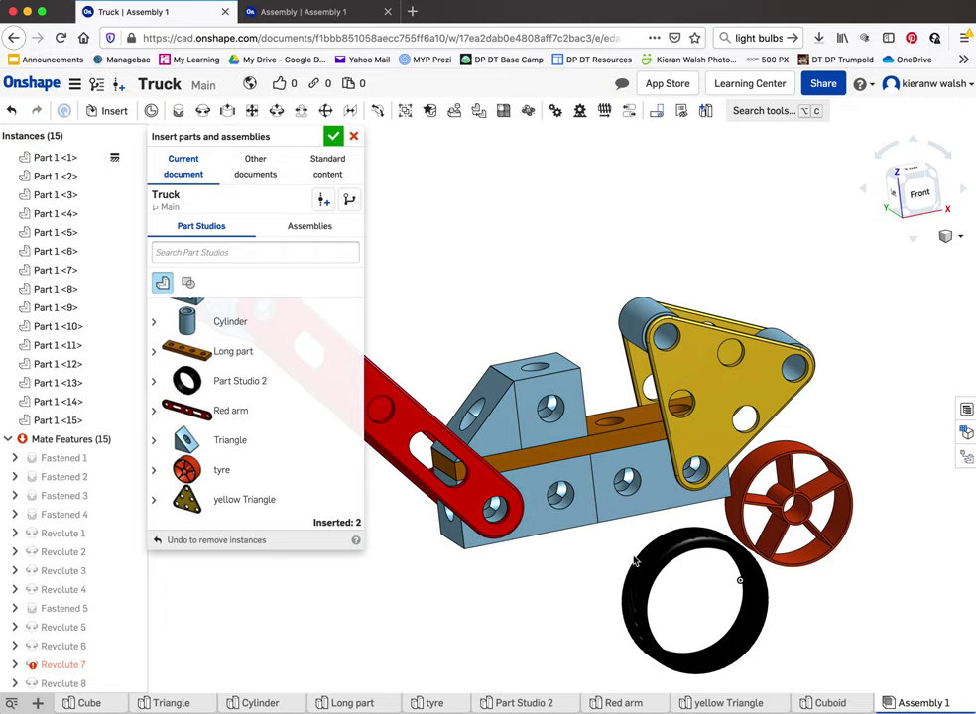
pyautogui.click(336, 138)
# Step: Add a Revolute mate between the red wheel's hub and the lower corner hole of triangle Part 1 <11>, flipping the primary axis
pyautogui.moveTo(741, 582); pyautogui.dragTo(759, 571)
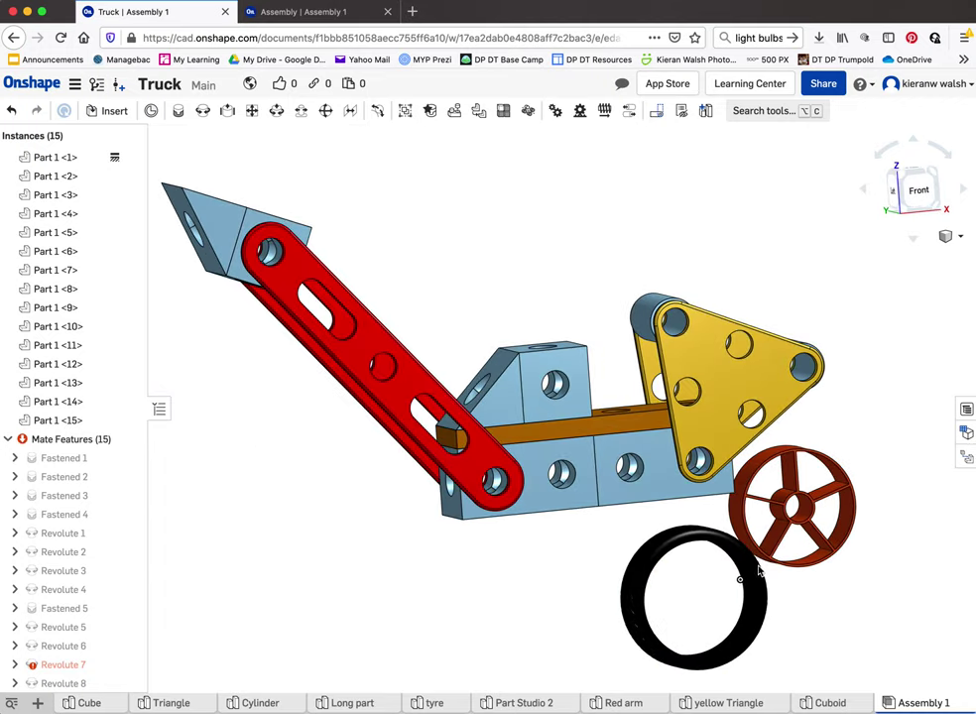
pyautogui.scroll(5, 789, 531)
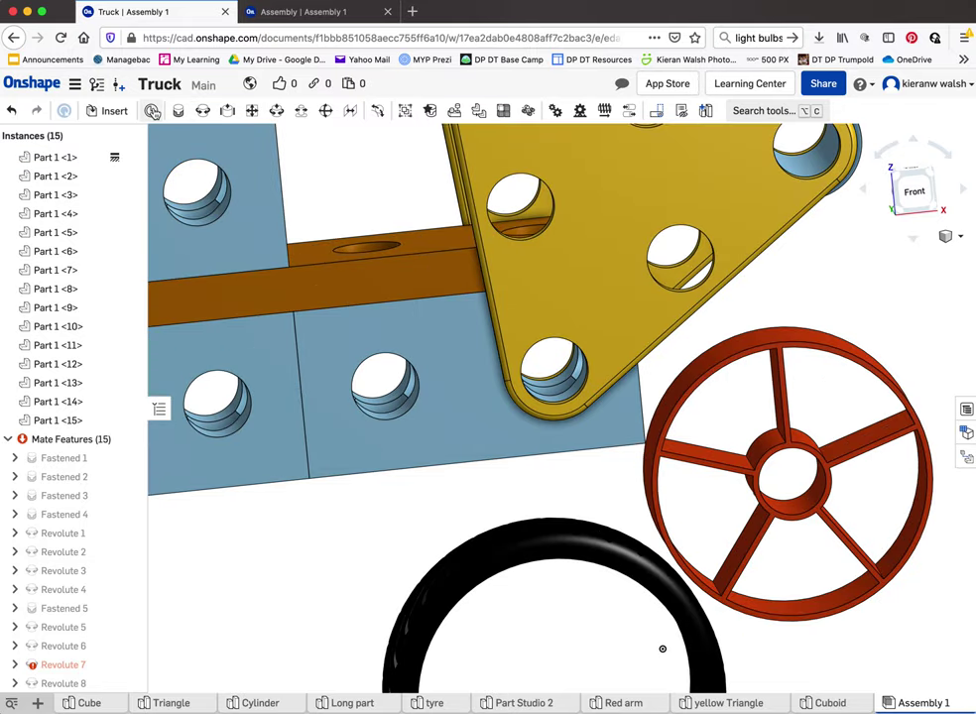
pyautogui.click(206, 111)
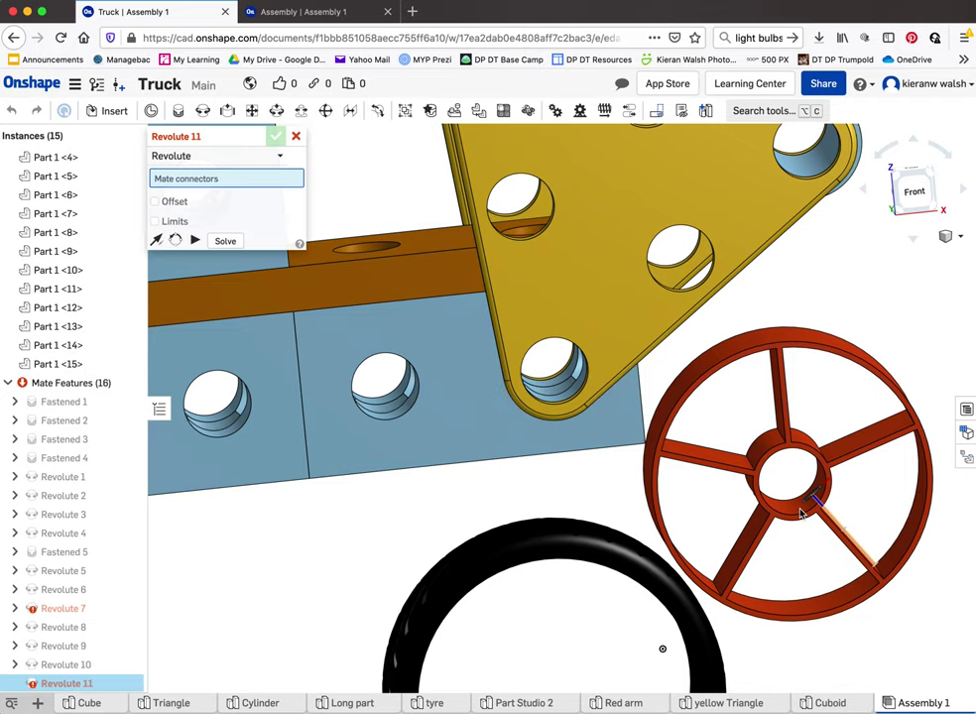
pyautogui.moveTo(801, 512); pyautogui.dragTo(763, 512, button='right')
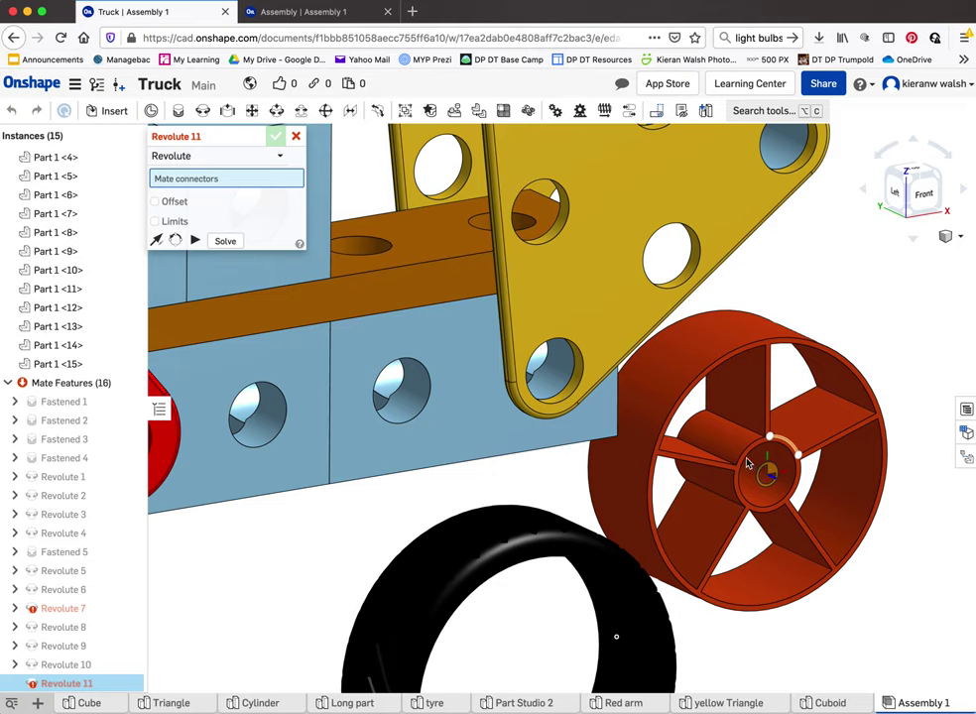
pyautogui.click(751, 463)
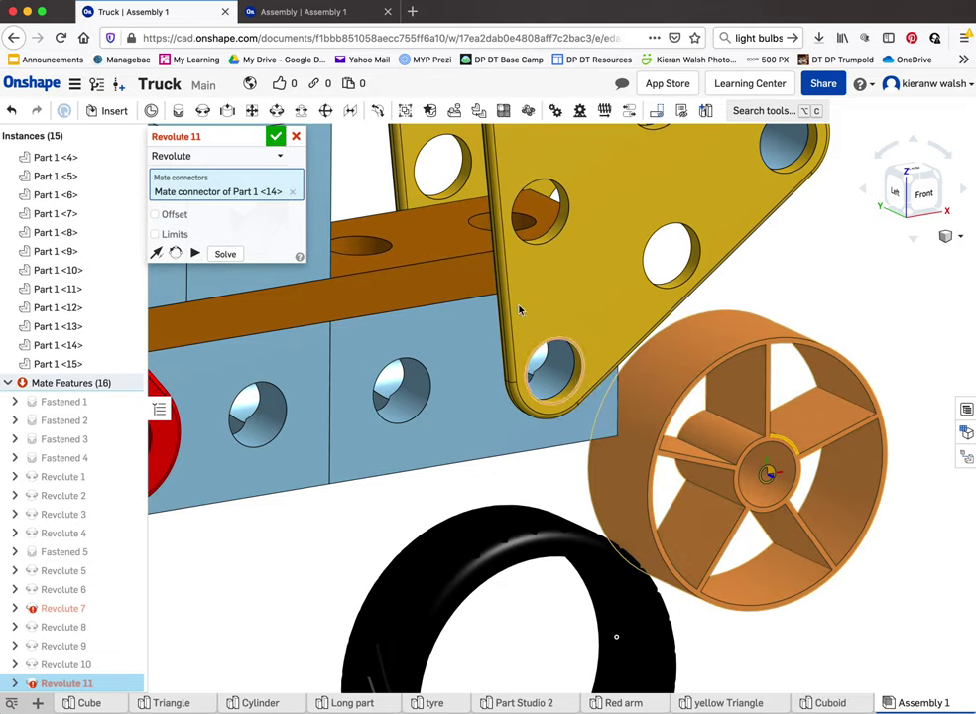
pyautogui.click(584, 365)
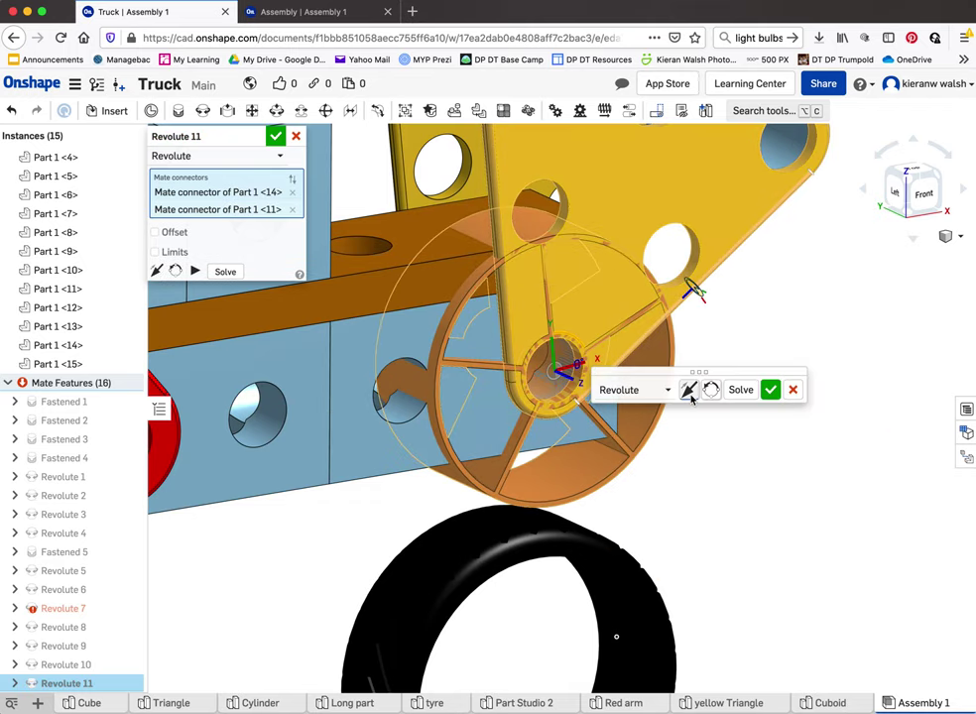
pyautogui.click(690, 390)
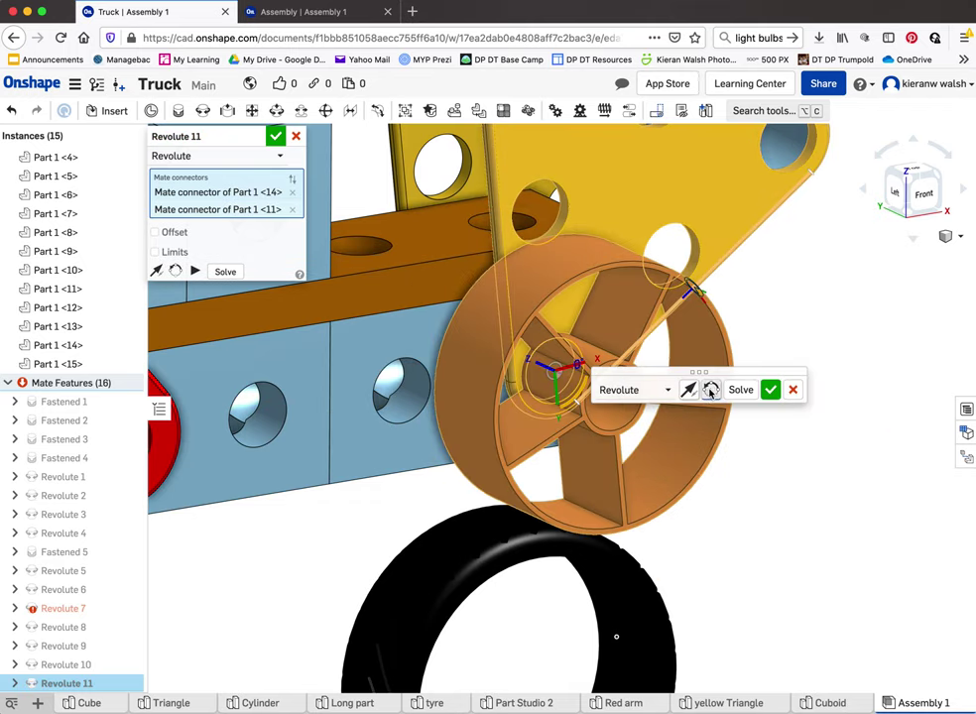
pyautogui.click(772, 390)
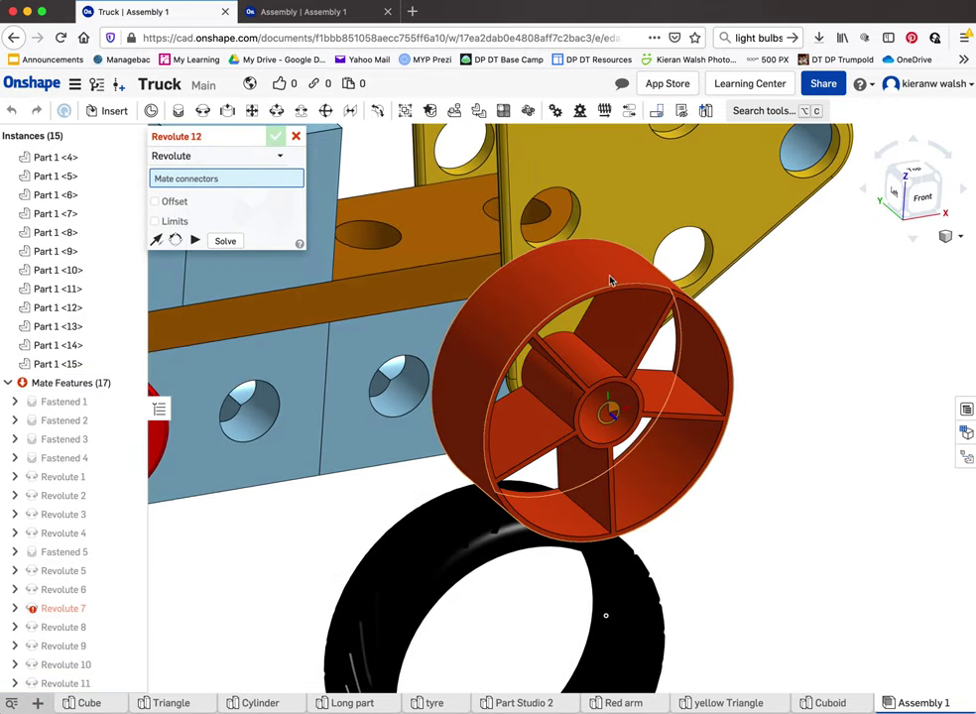
# Step: Spin the red wheel on its hub to check its rotation, closing the unused Revolute mate
pyautogui.moveTo(562, 294); pyautogui.dragTo(532, 287)
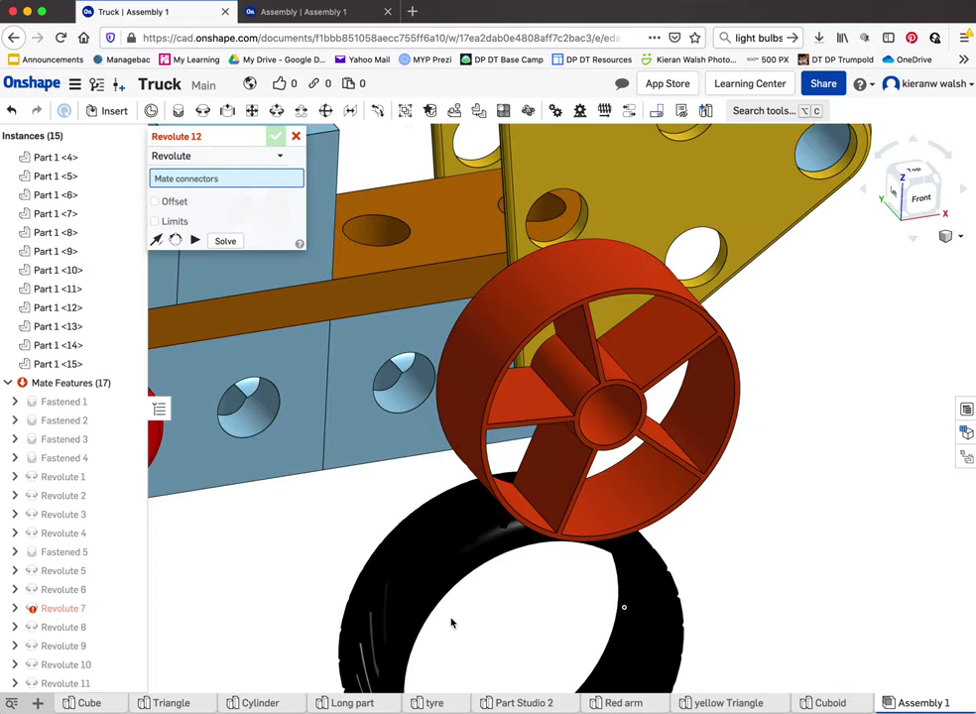
pyautogui.moveTo(454, 621); pyautogui.dragTo(529, 660, button='right')
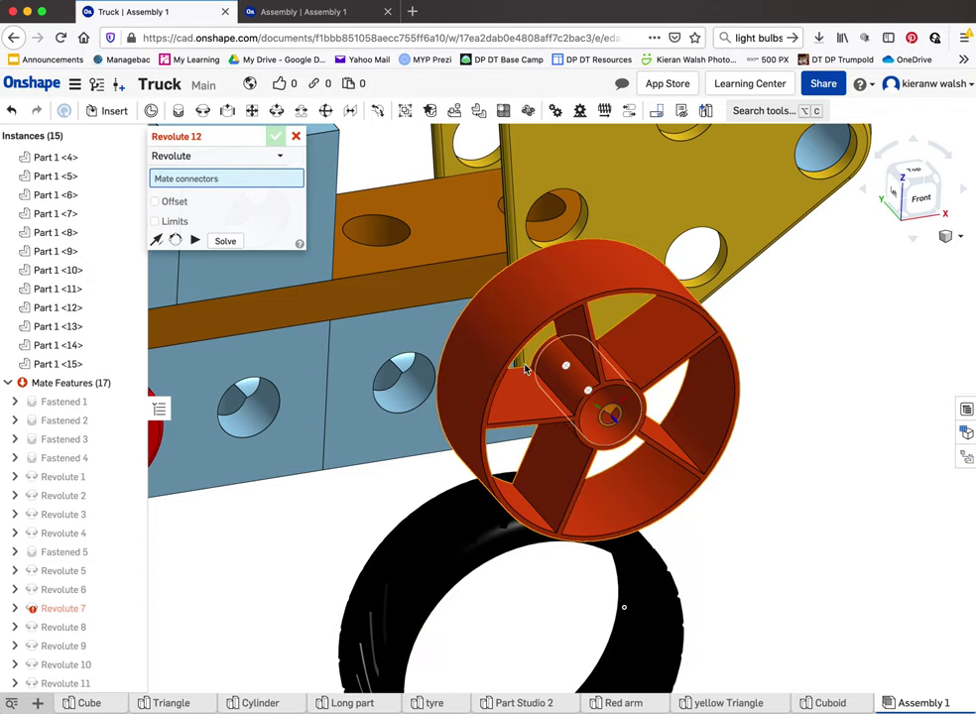
pyautogui.click(294, 139)
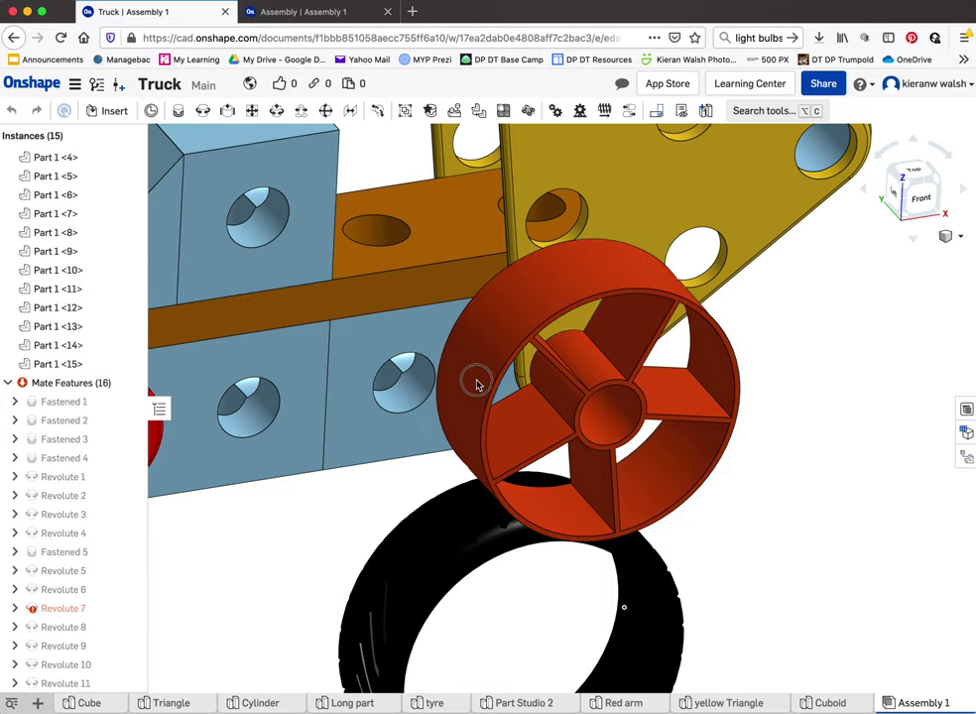
pyautogui.moveTo(575, 286); pyautogui.dragTo(384, 228)
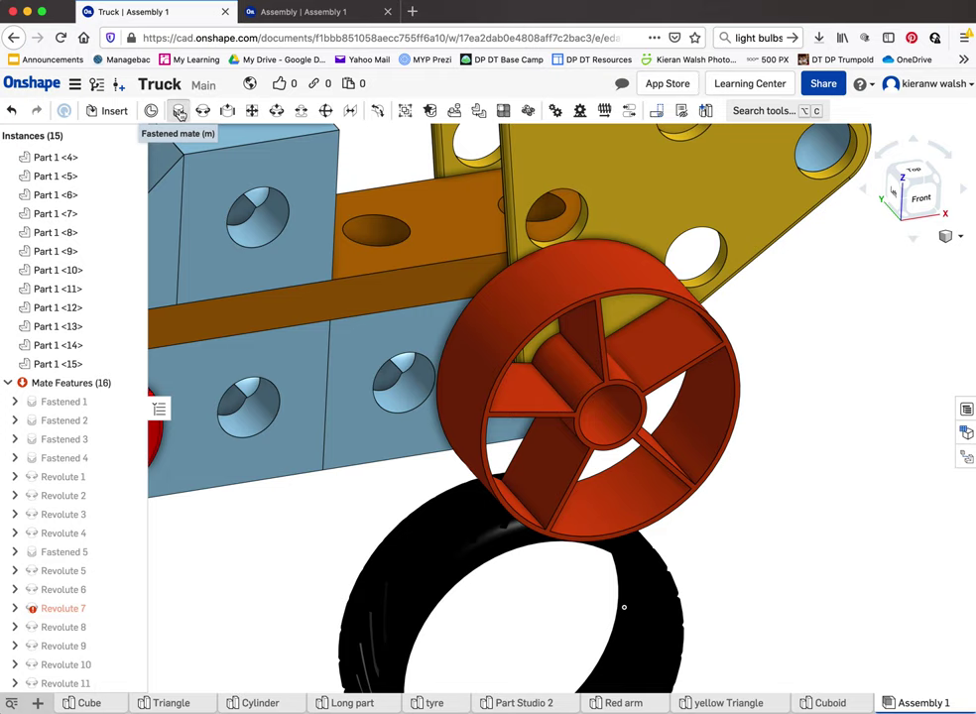
# Step: Add a Fastened mate joining the black tyre's rim edge to the outer rim edge of the red wheel
pyautogui.click(178, 112)
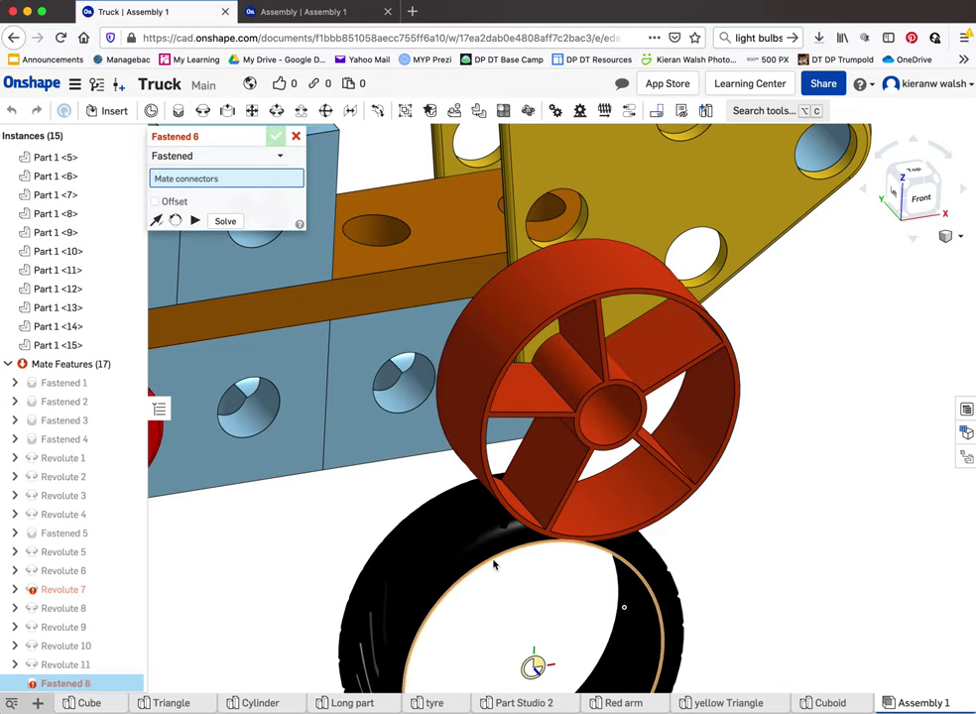
pyautogui.scroll(-5, 494, 563)
pyautogui.scroll(3, 494, 564)
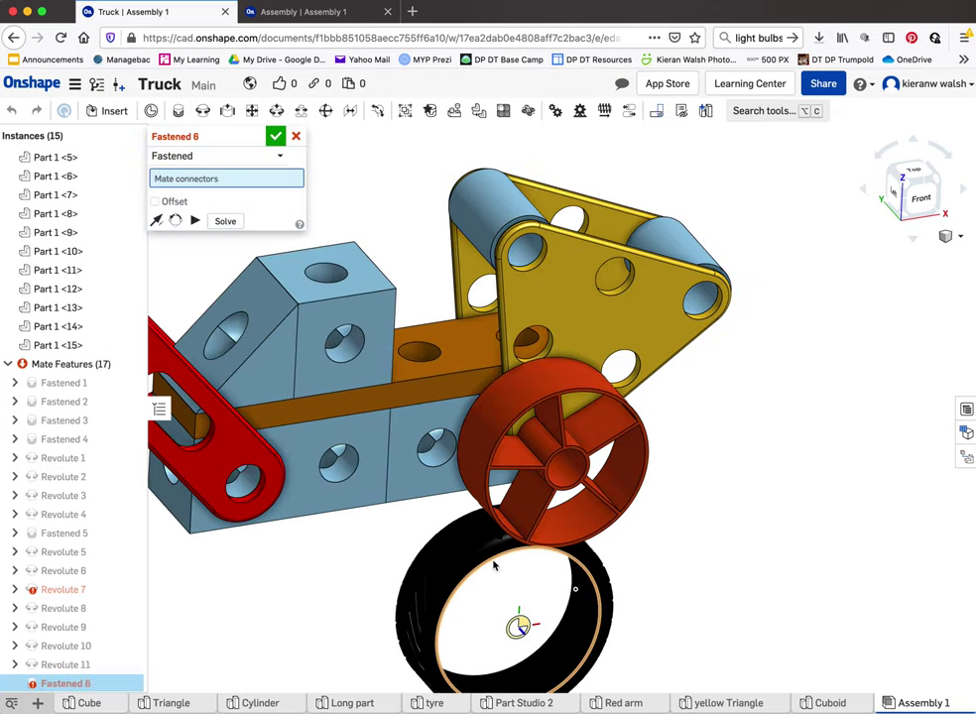
pyautogui.click(494, 563)
pyautogui.moveTo(494, 564); pyautogui.dragTo(506, 555, button='right')
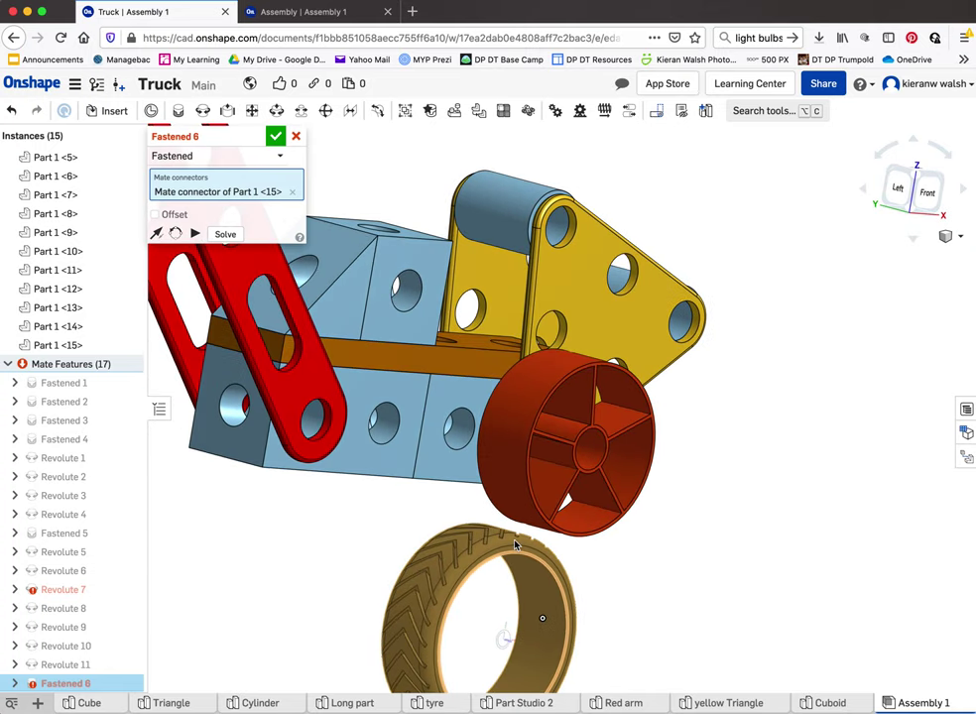
pyautogui.scroll(5, 561, 373)
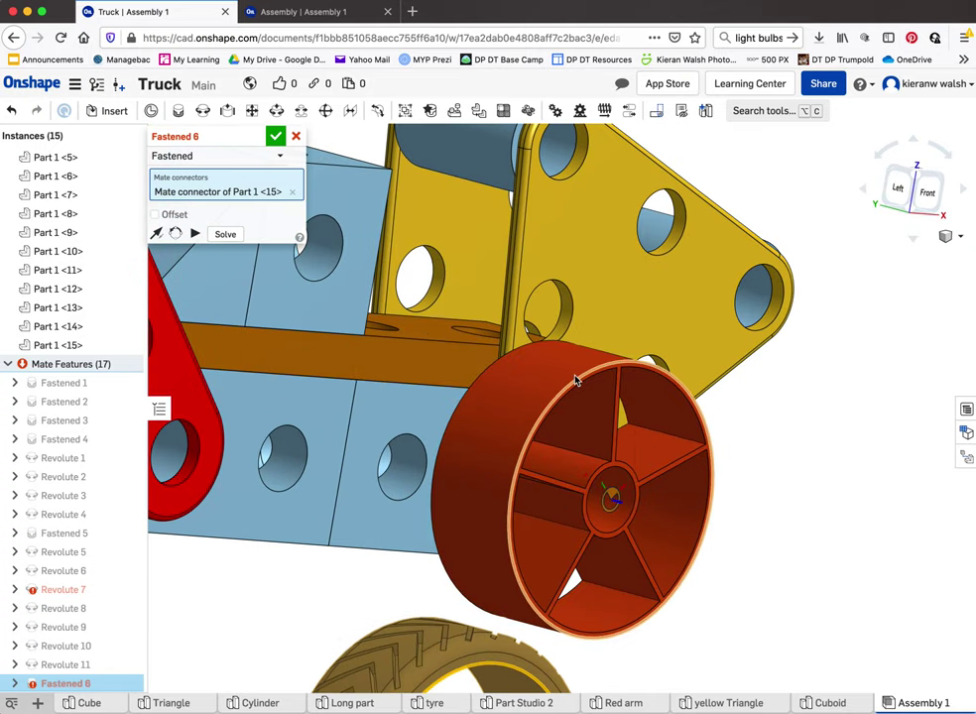
pyautogui.click(576, 380)
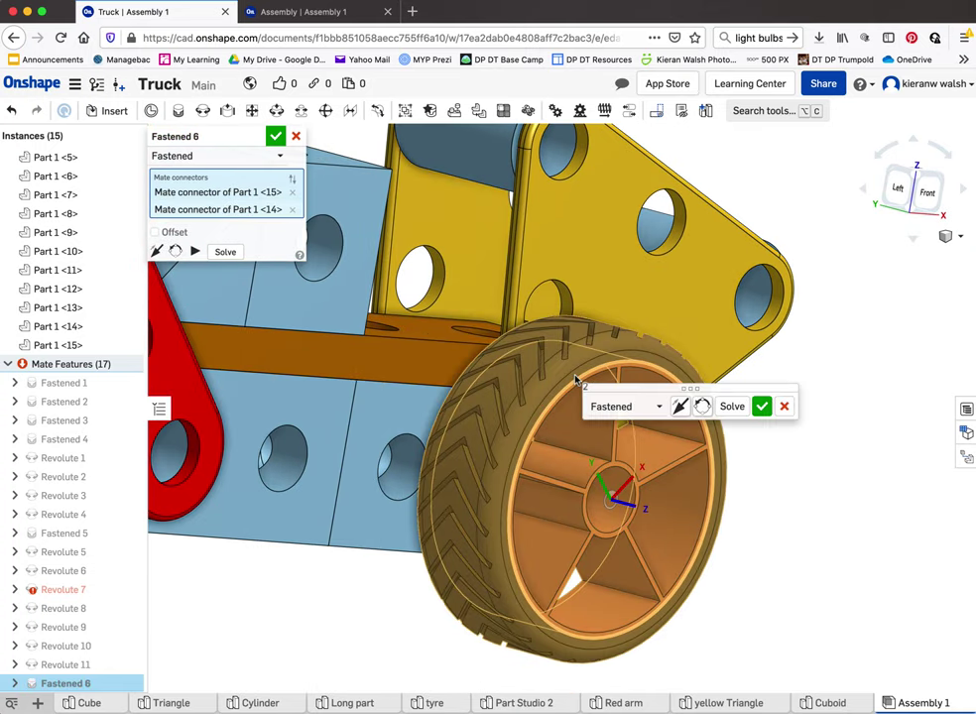
pyautogui.click(760, 408)
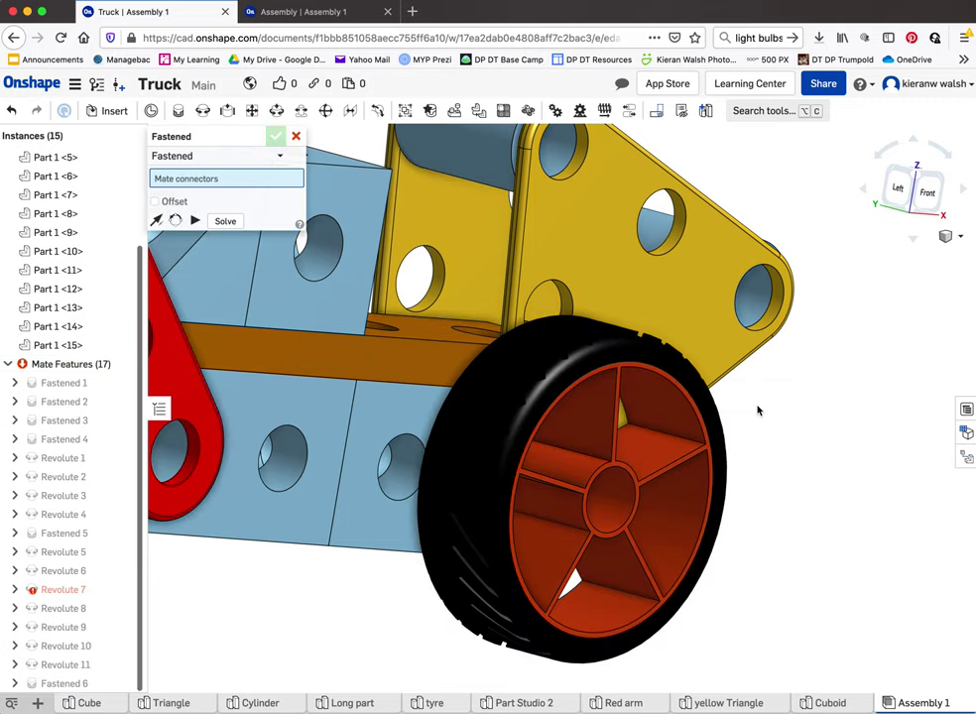
# Step: Turn the wheel with its tyre and inspect the fitted wheel on the truck from several angles
pyautogui.moveTo(641, 468); pyautogui.dragTo(642, 671, button='right')
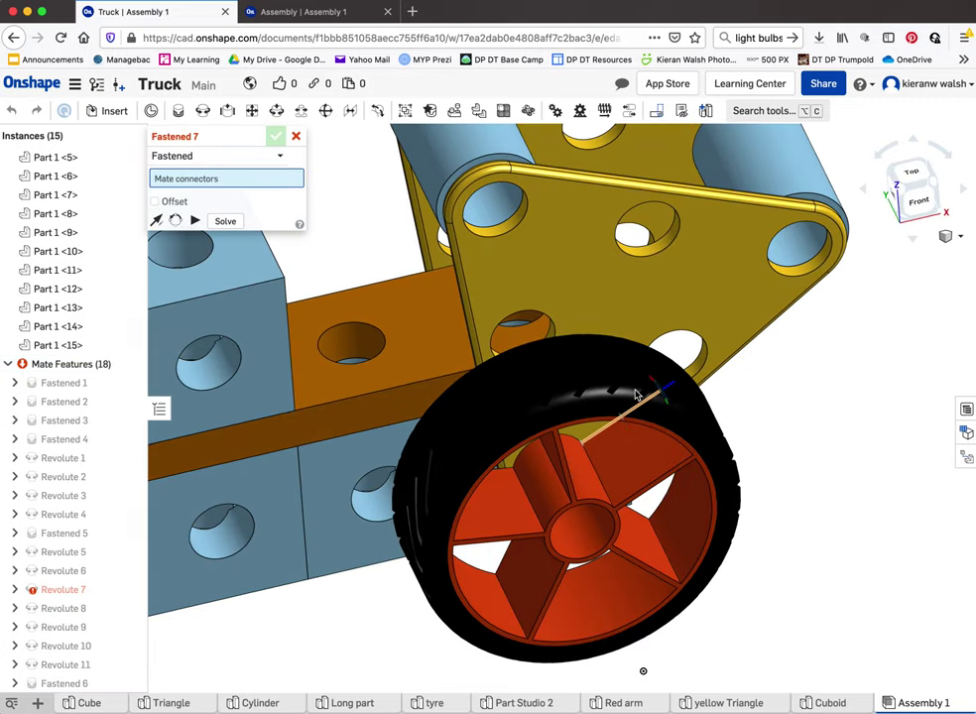
pyautogui.moveTo(561, 400); pyautogui.dragTo(577, 464)
pyautogui.scroll(-5, 556, 476)
pyautogui.moveTo(605, 550); pyautogui.dragTo(568, 623, button='right')
pyautogui.scroll(-5, 345, 398)
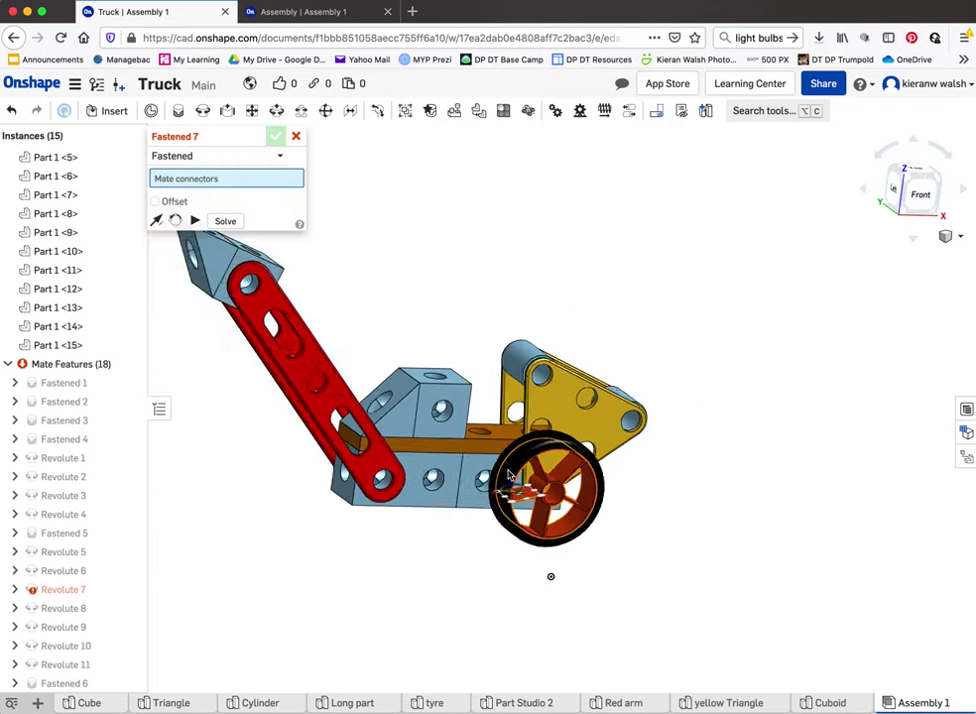
pyautogui.scroll(5, 344, 398)
pyautogui.moveTo(654, 533)
pyautogui.mouseDown(button='right')
pyautogui.moveTo(582, 475)
pyautogui.moveTo(663, 513)
pyautogui.mouseUp(button='right')
# Step: Switch to the separate Assembly document and examine the wheel arrangement on the finished loader model
pyautogui.click(315, 13)
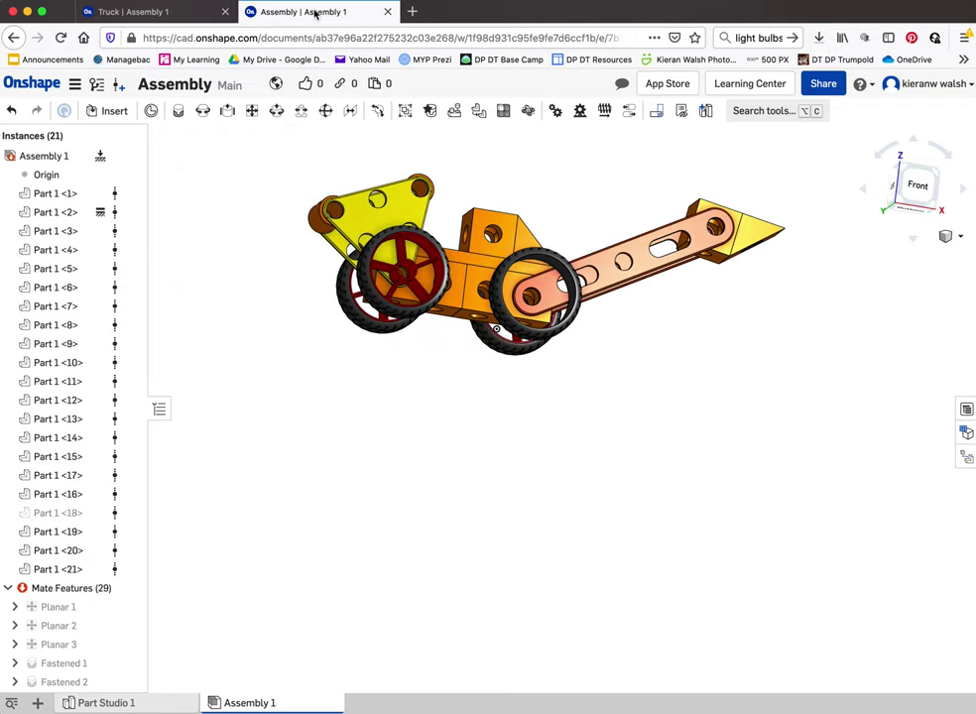
pyautogui.moveTo(476, 298); pyautogui.dragTo(537, 297, button='right')
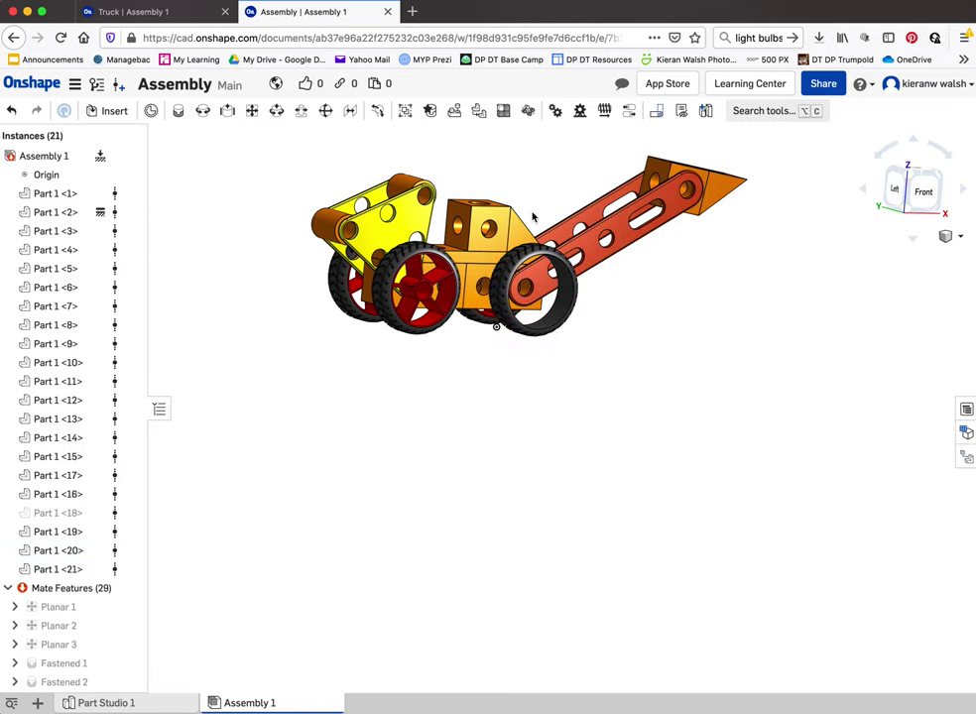
pyautogui.moveTo(532, 218); pyautogui.dragTo(490, 234, button='right')
pyautogui.moveTo(490, 234); pyautogui.dragTo(521, 415, button='middle')
pyautogui.scroll(-5, 520, 415)
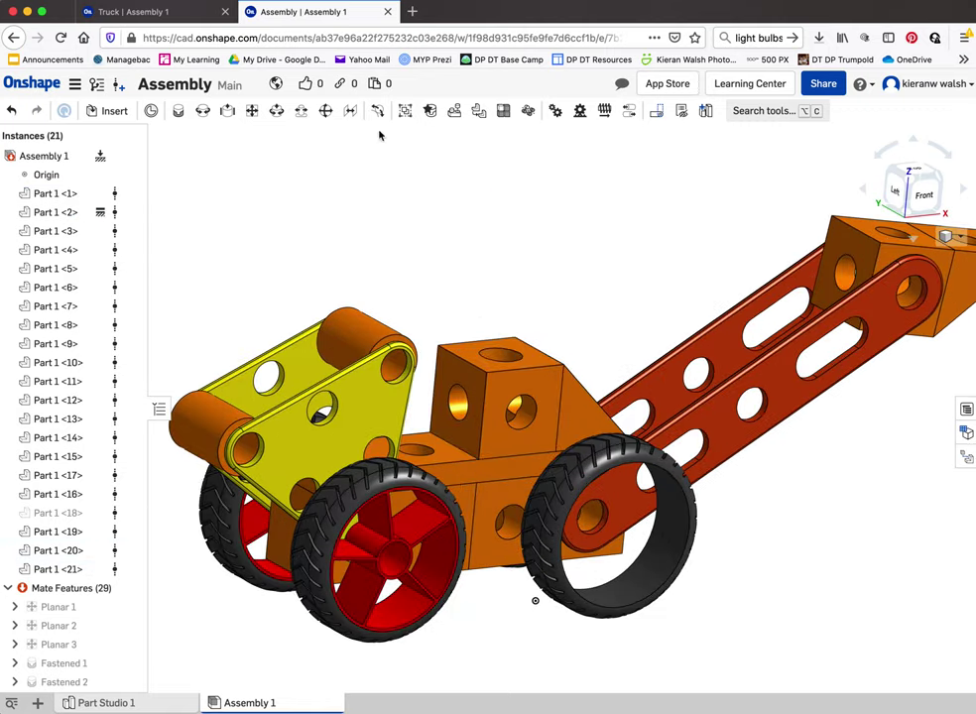
# Step: Return to the Truck assembly and close the unused Fastened mate
pyautogui.click(159, 12)
pyautogui.moveTo(449, 281); pyautogui.dragTo(345, 275, button='right')
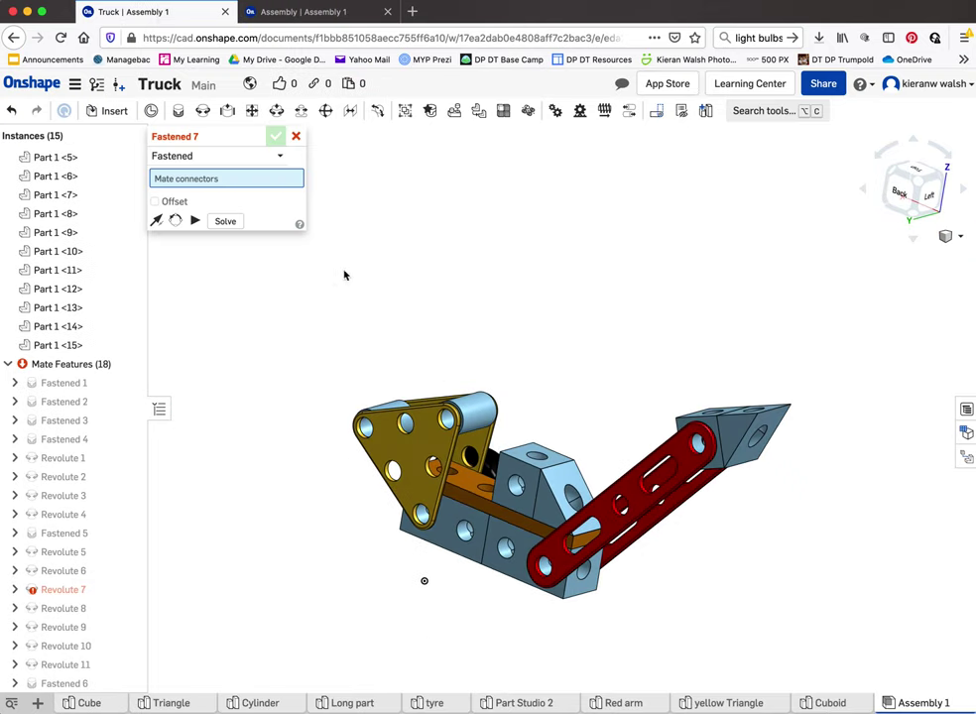
pyautogui.click(294, 138)
pyautogui.moveTo(489, 468); pyautogui.dragTo(484, 349, button='middle')
pyautogui.moveTo(485, 352); pyautogui.dragTo(506, 349, button='right')
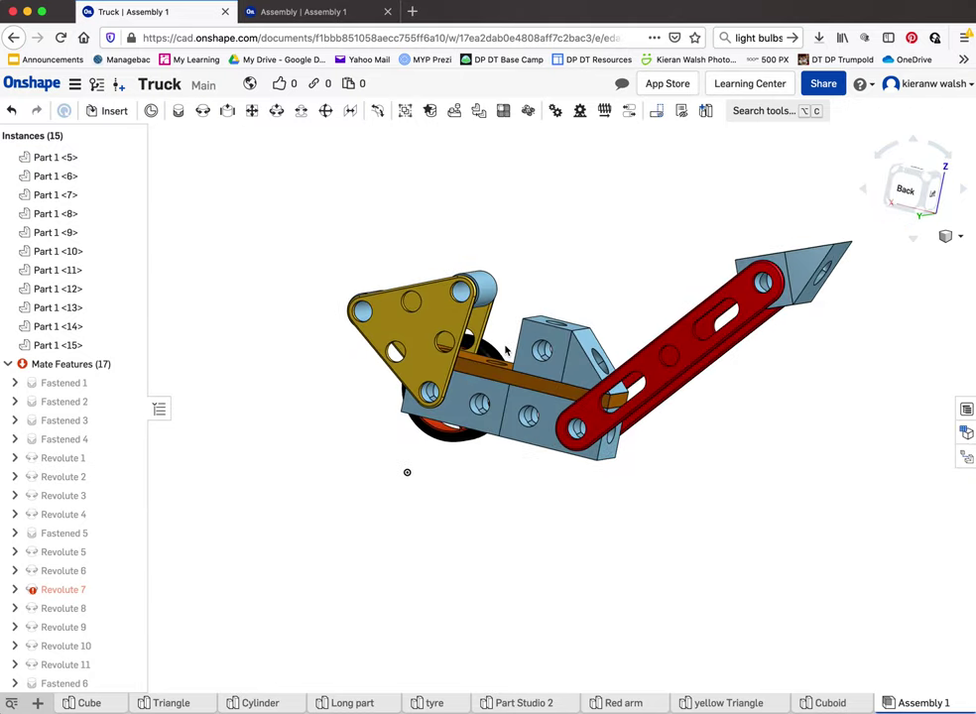
# Step: Highlight instances Part 1 <15>, <12>, <11> and <10> to identify them in the model, and clear the selection
pyautogui.click(58, 347)
pyautogui.moveTo(242, 362)
pyautogui.mouseDown(button='right')
pyautogui.moveTo(218, 375)
pyautogui.moveTo(264, 366)
pyautogui.mouseUp(button='right')
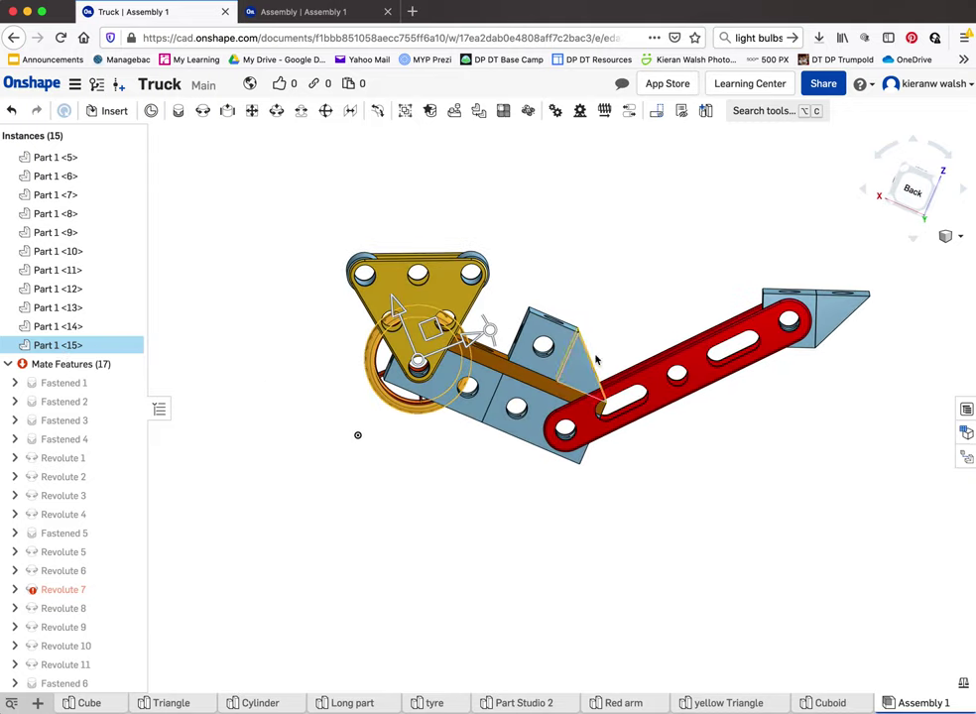
pyautogui.click(70, 290)
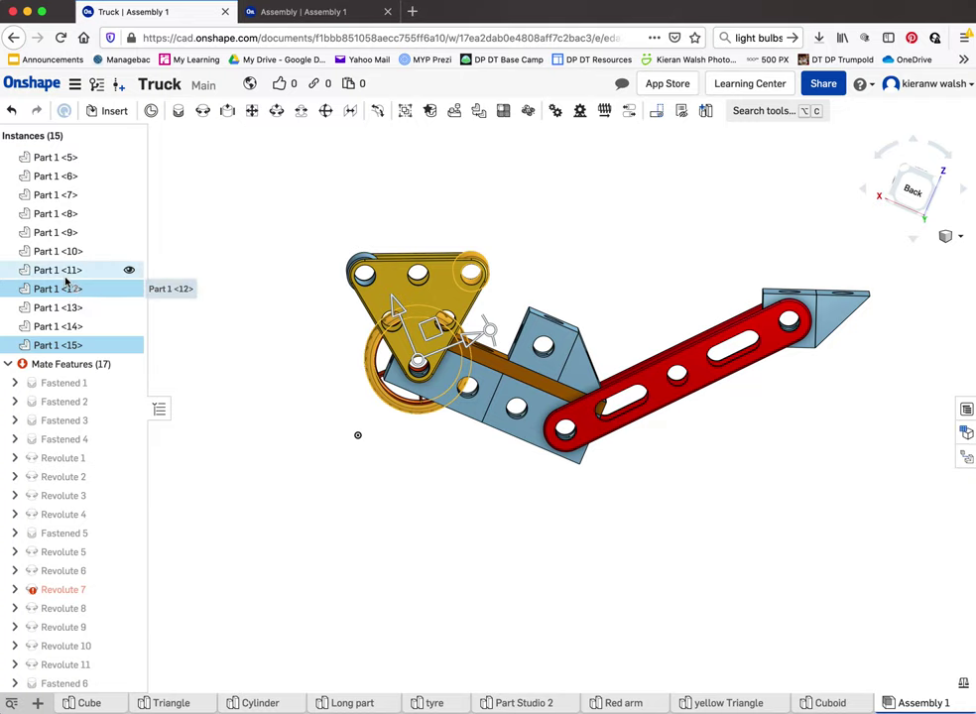
pyautogui.click(64, 270)
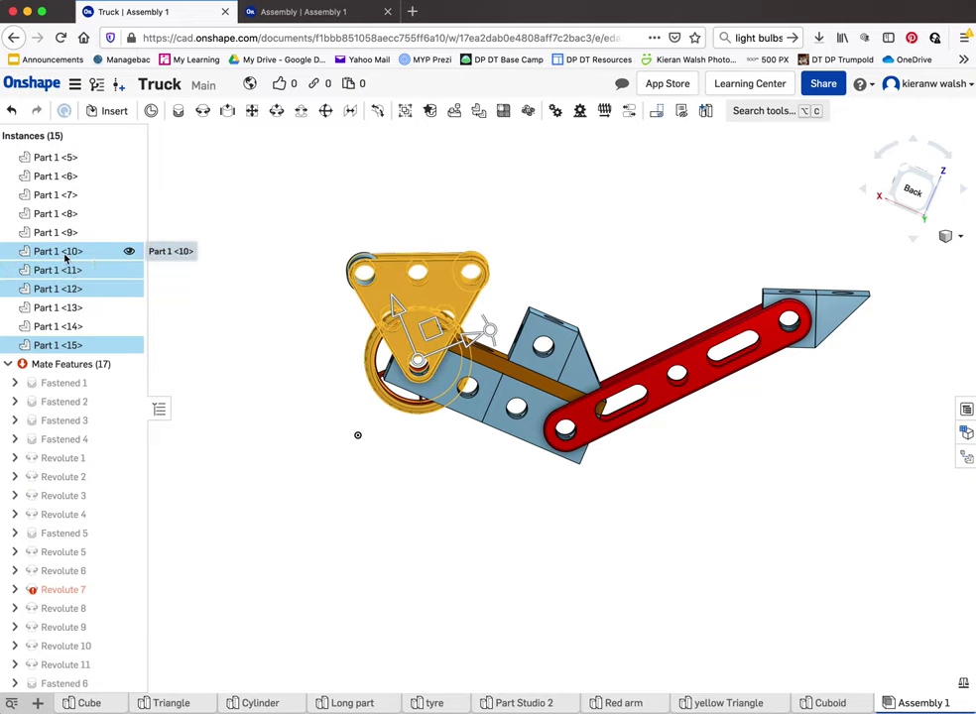
pyautogui.click(187, 266)
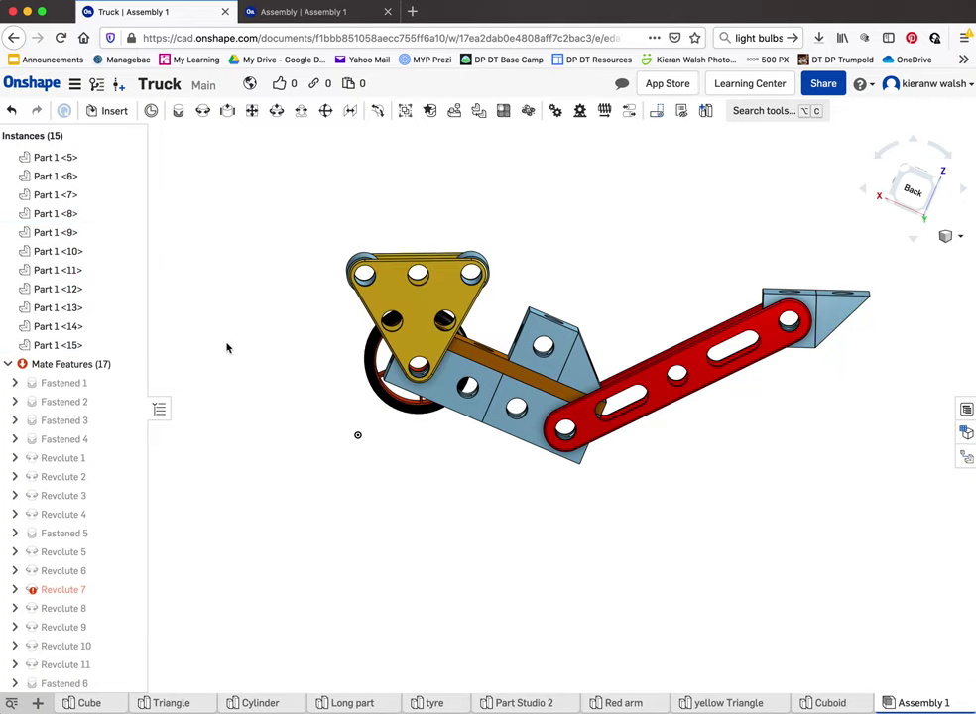
pyautogui.moveTo(265, 350); pyautogui.dragTo(244, 349, button='right')
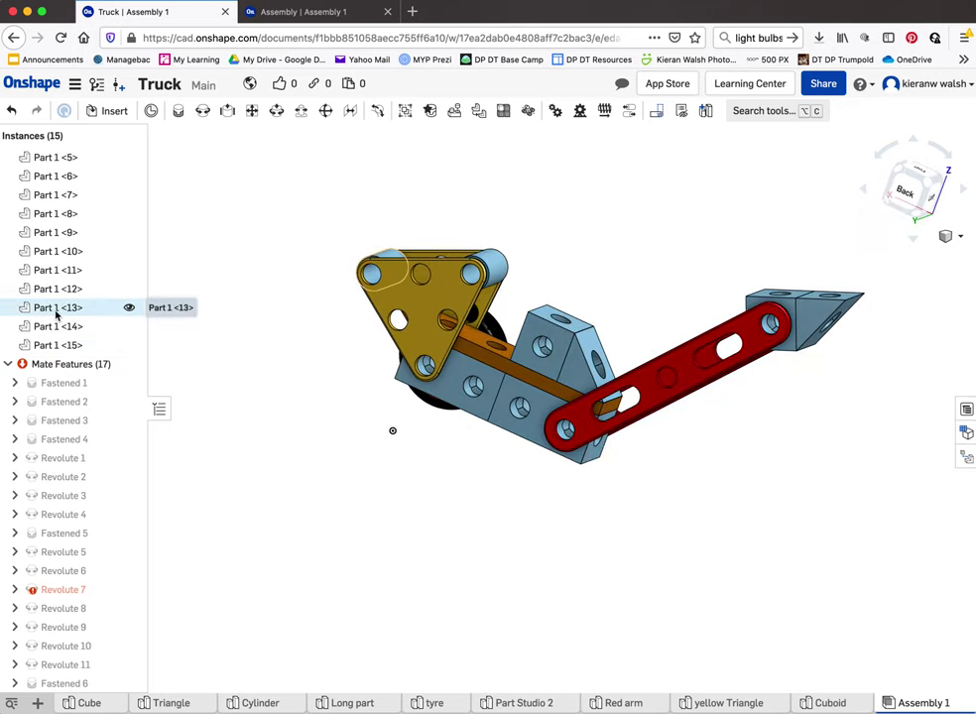
# Step: Open the red arm instance Part 1 <7> for editing in the context of the assembly
pyautogui.click(58, 197)
pyautogui.rightClick(60, 202)
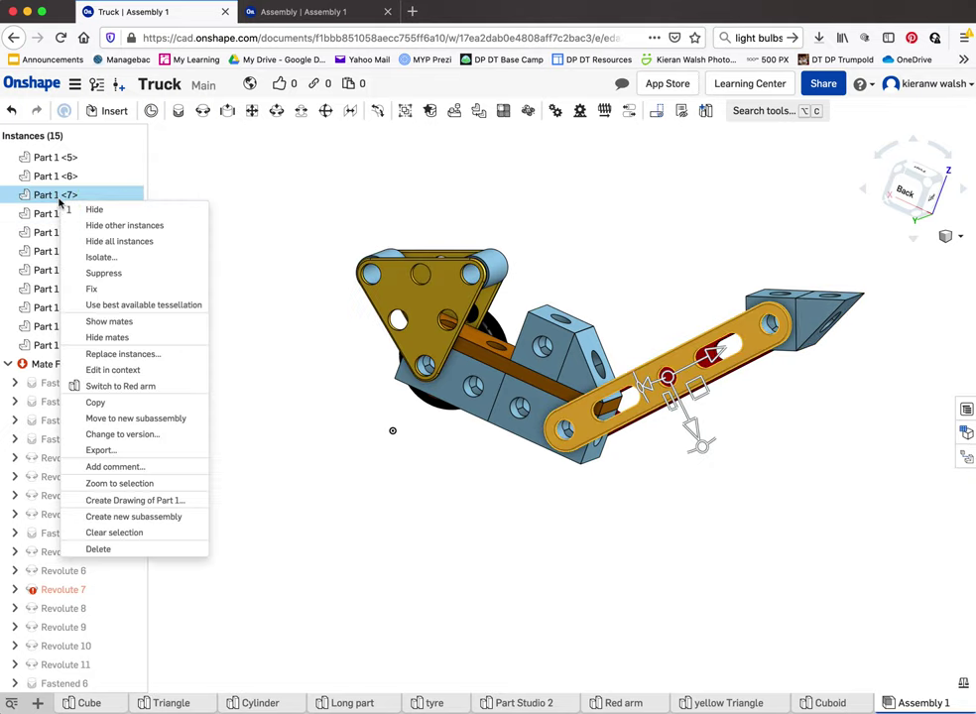
pyautogui.click(140, 372)
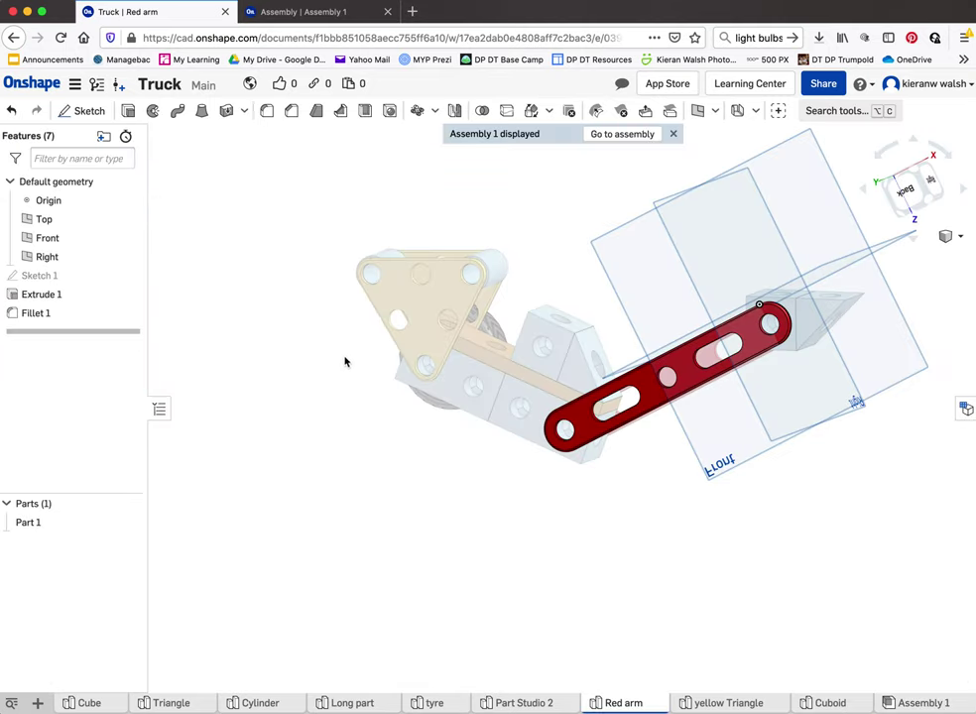
# Step: Sketch a circle about 5.7 mm in diameter on the red arm's face, between the centre hole and the slot nearer the chassis
pyautogui.scroll(3, 739, 343)
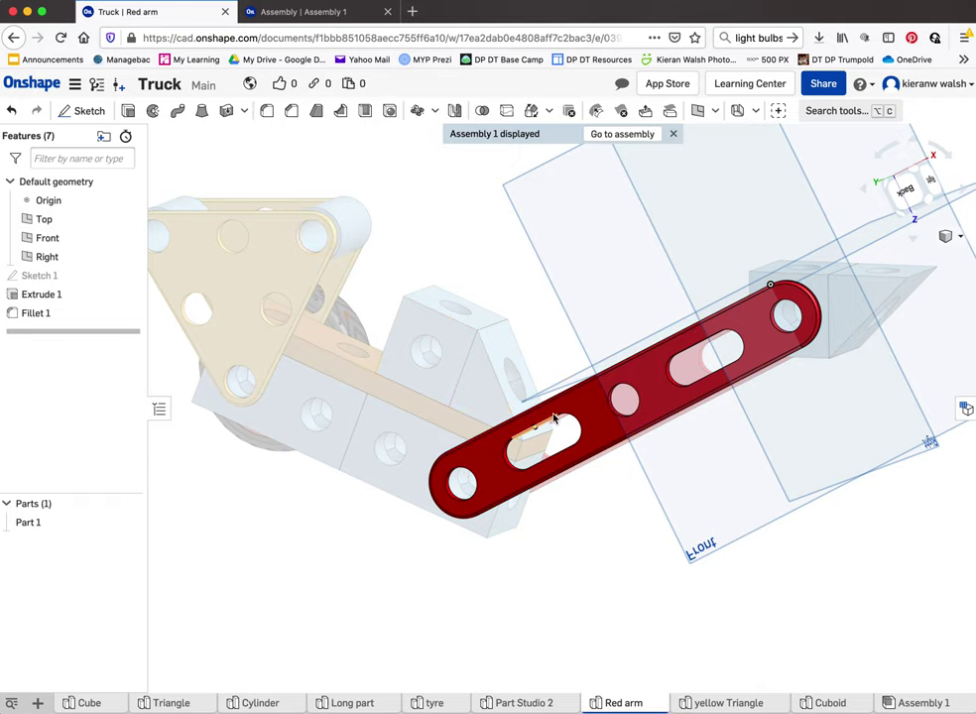
pyautogui.scroll(2, 627, 422)
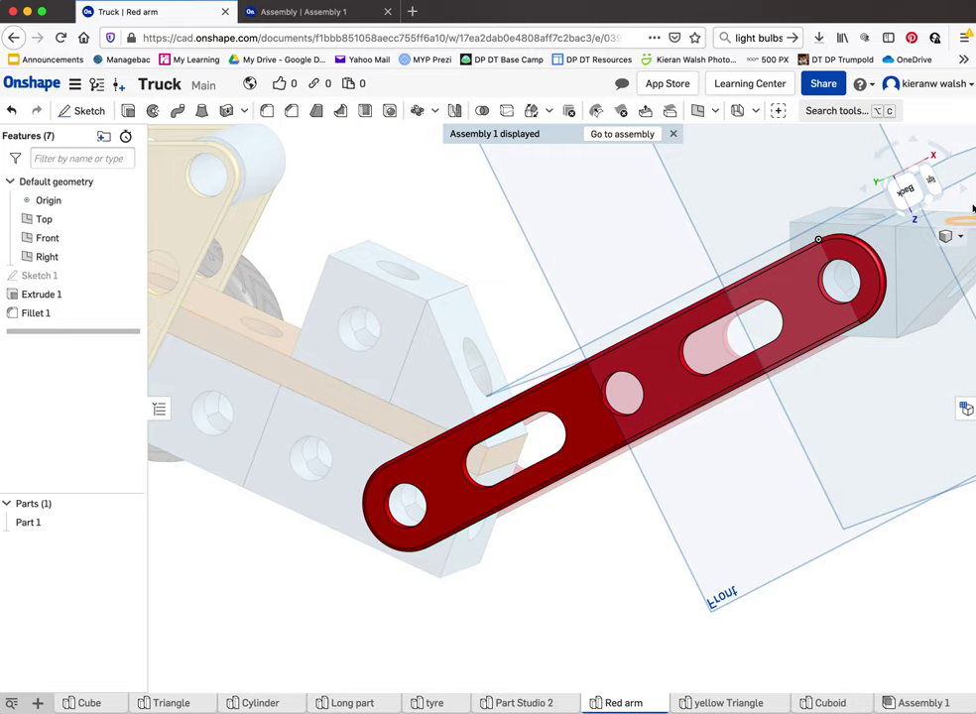
pyautogui.click(904, 196)
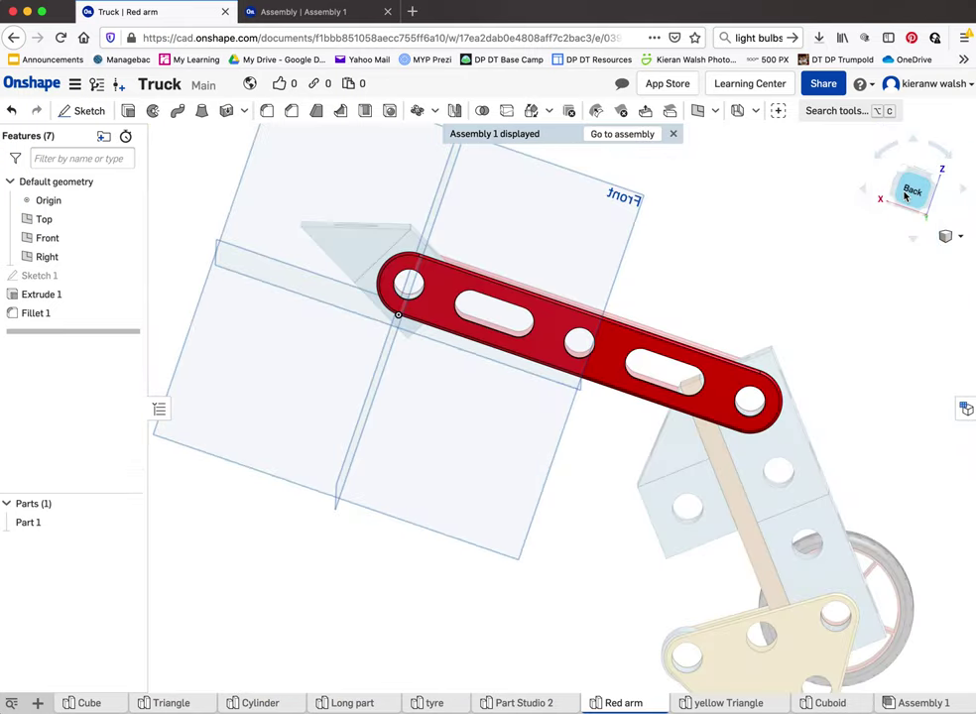
pyautogui.click(88, 111)
pyautogui.click(377, 272)
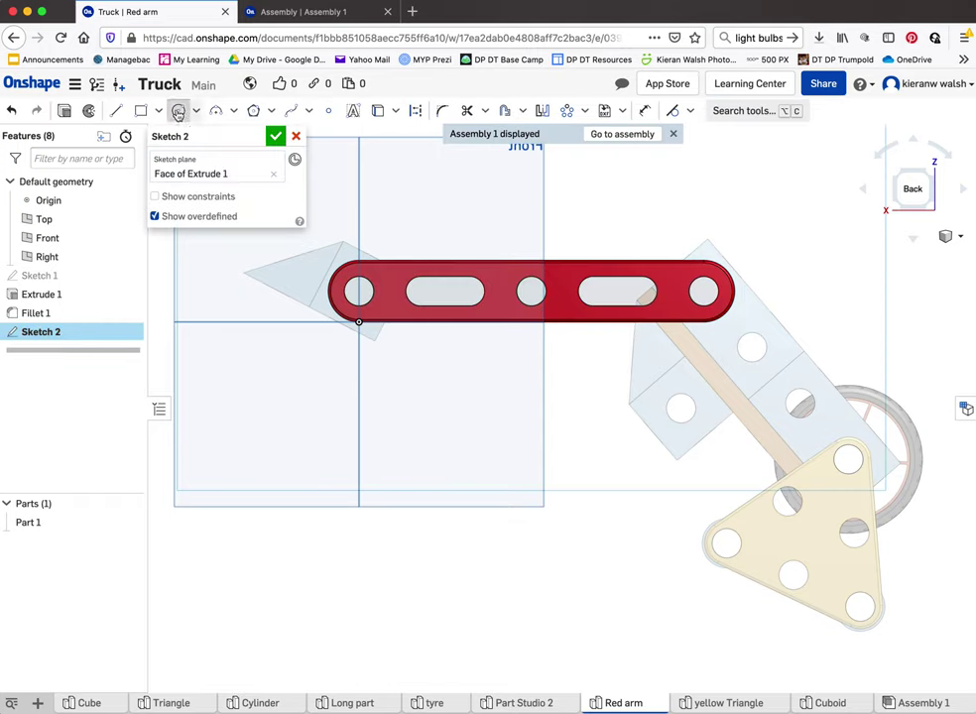
pyautogui.scroll(2, 557, 303)
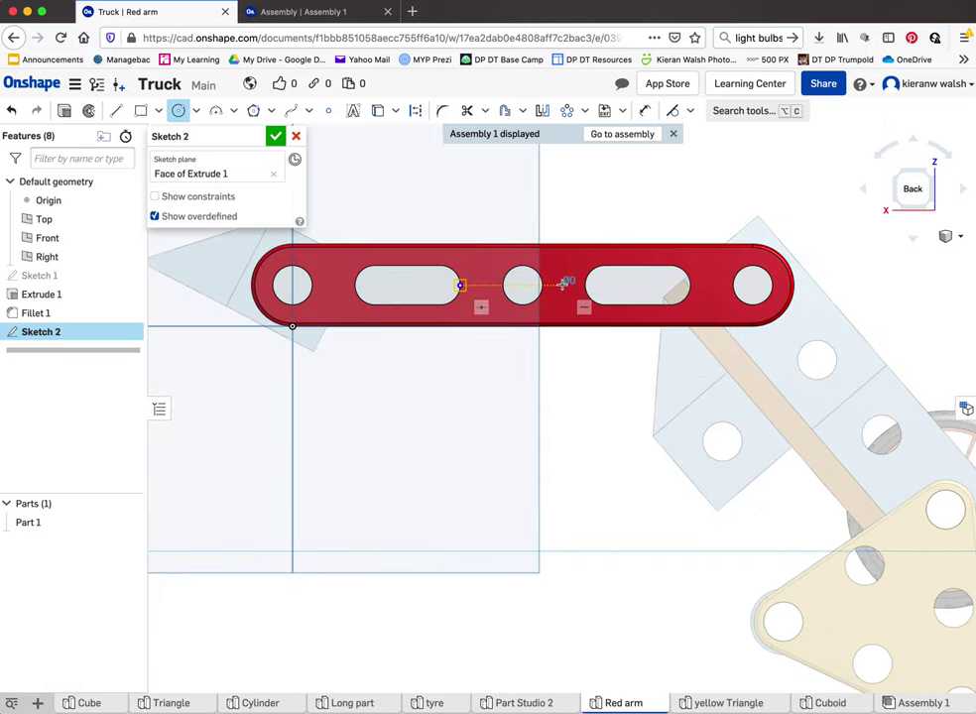
pyautogui.click(565, 289)
pyautogui.moveTo(558, 339)
pyautogui.mouseDown(button='right')
pyautogui.moveTo(542, 333)
pyautogui.moveTo(542, 313)
pyautogui.mouseUp(button='right')
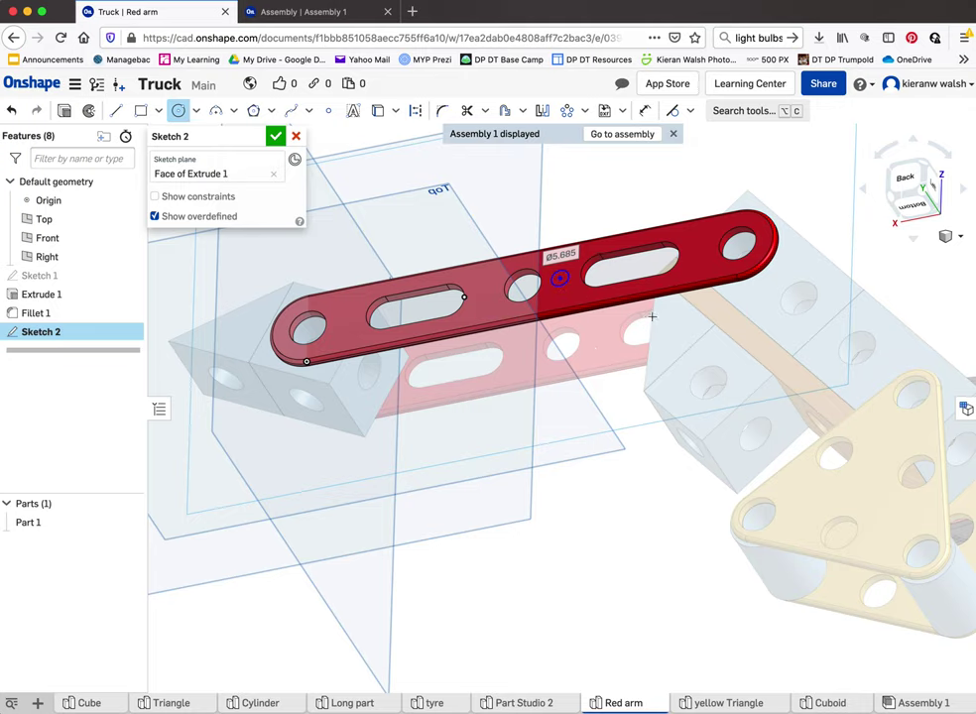
pyautogui.press('n')
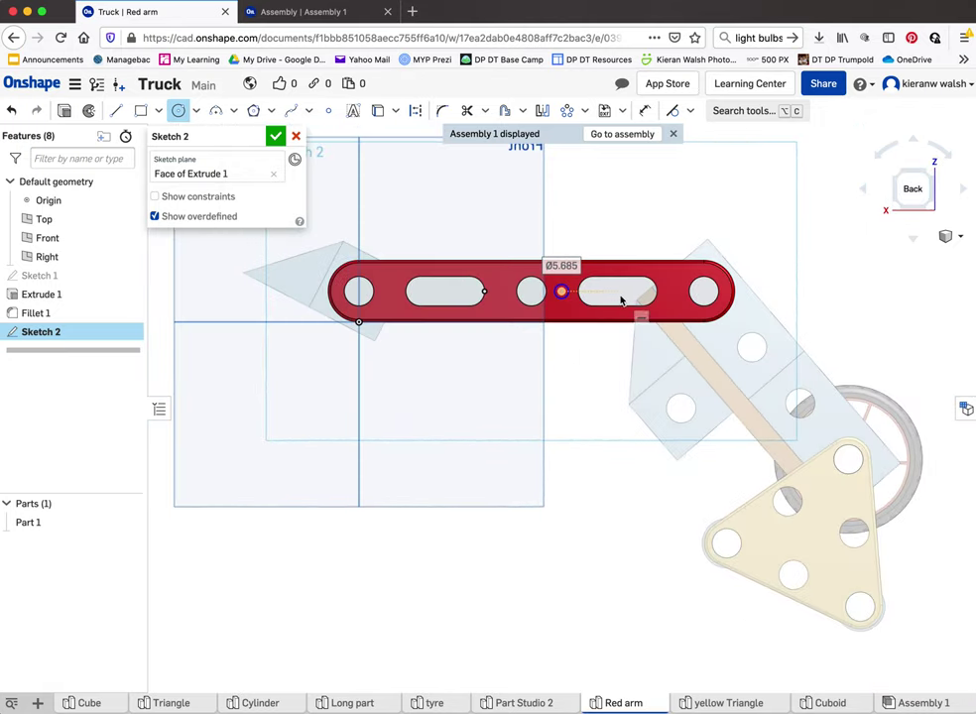
pyautogui.scroll(2, 621, 299)
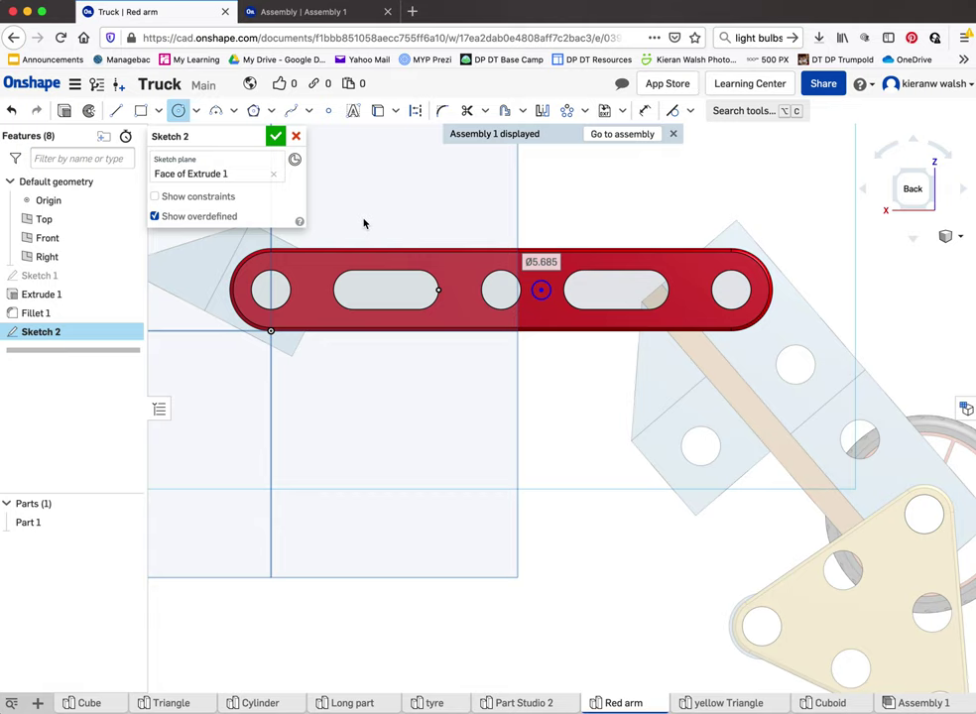
pyautogui.click(275, 137)
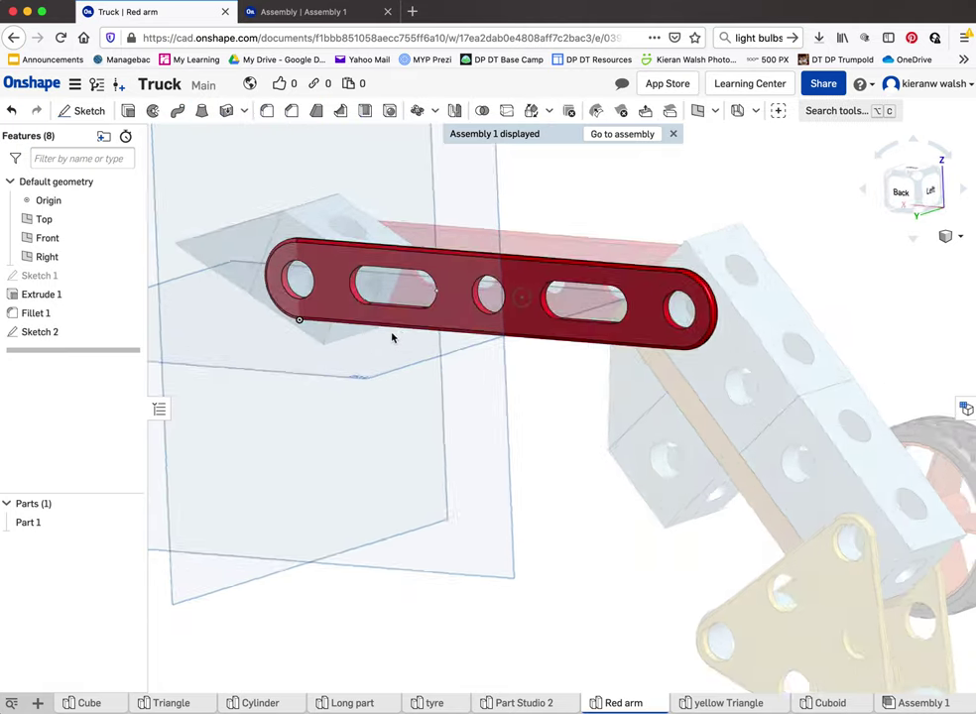
# Step: Cut the small sketched circle through the red arm with a Remove extrude about 20.4 mm deep, and return to Assembly 1
pyautogui.click(128, 111)
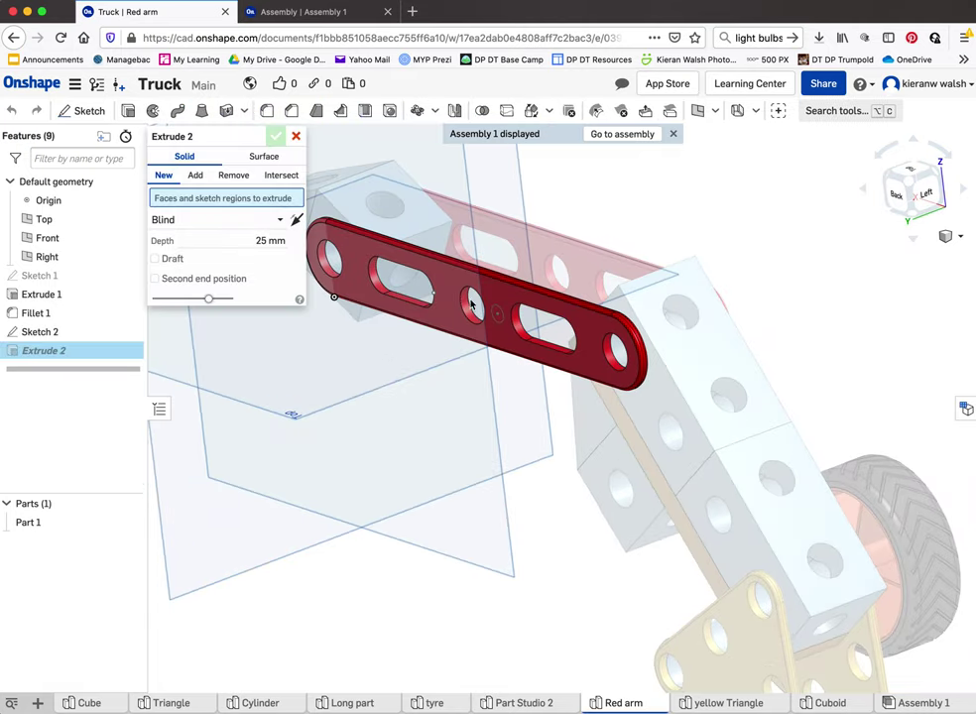
pyautogui.click(497, 317)
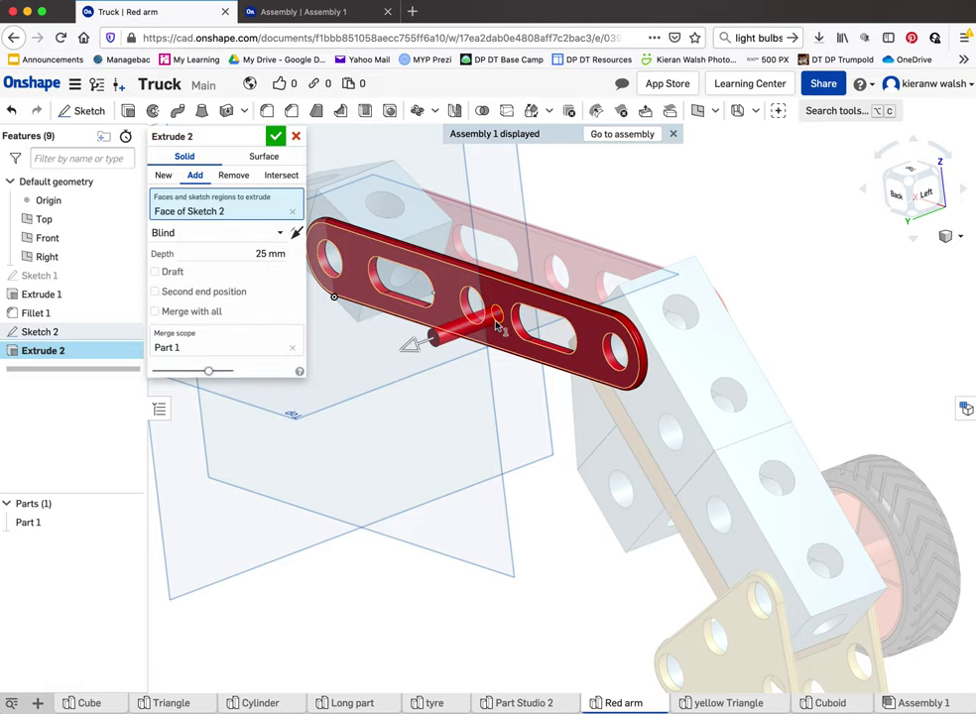
pyautogui.moveTo(466, 327); pyautogui.dragTo(578, 280)
pyautogui.moveTo(563, 356); pyautogui.dragTo(653, 297, button='right')
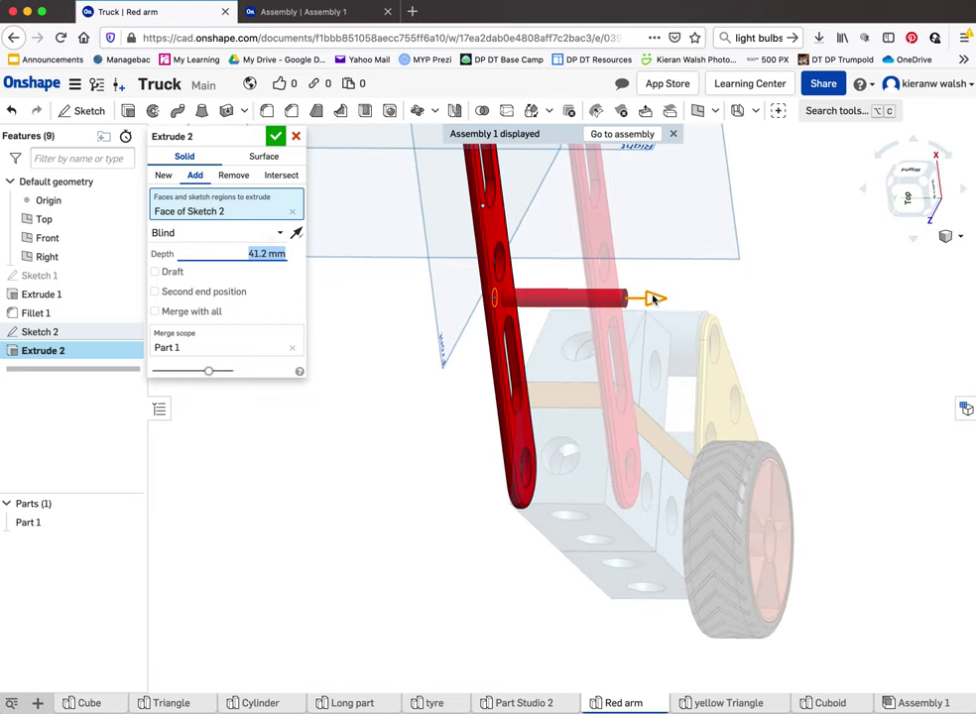
pyautogui.click(228, 175)
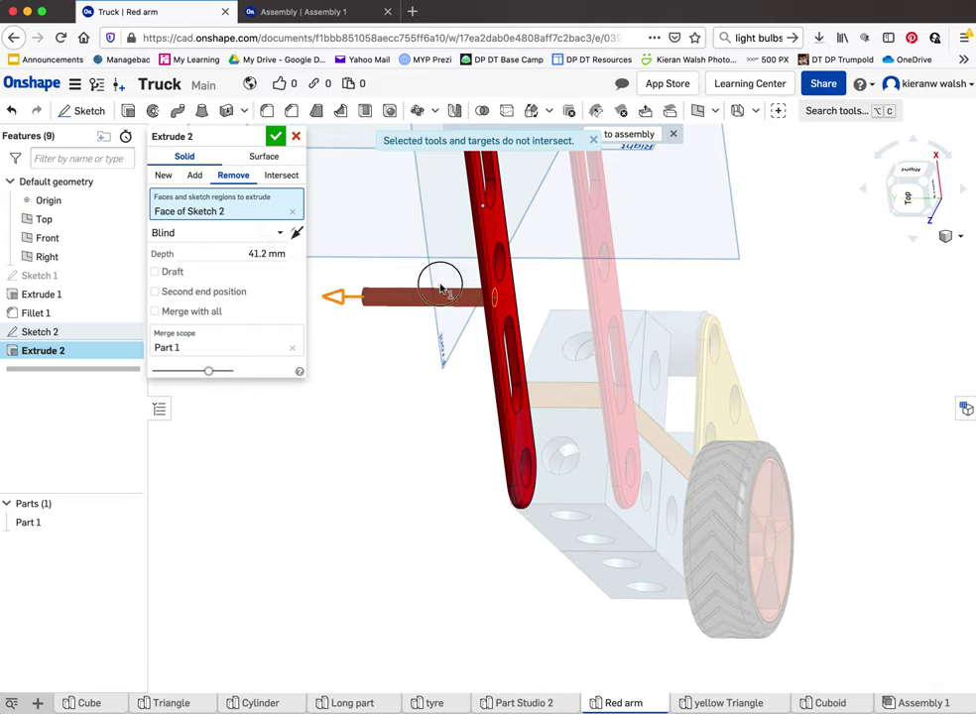
pyautogui.moveTo(441, 288); pyautogui.dragTo(480, 330)
pyautogui.moveTo(480, 330); pyautogui.dragTo(528, 310, button='right')
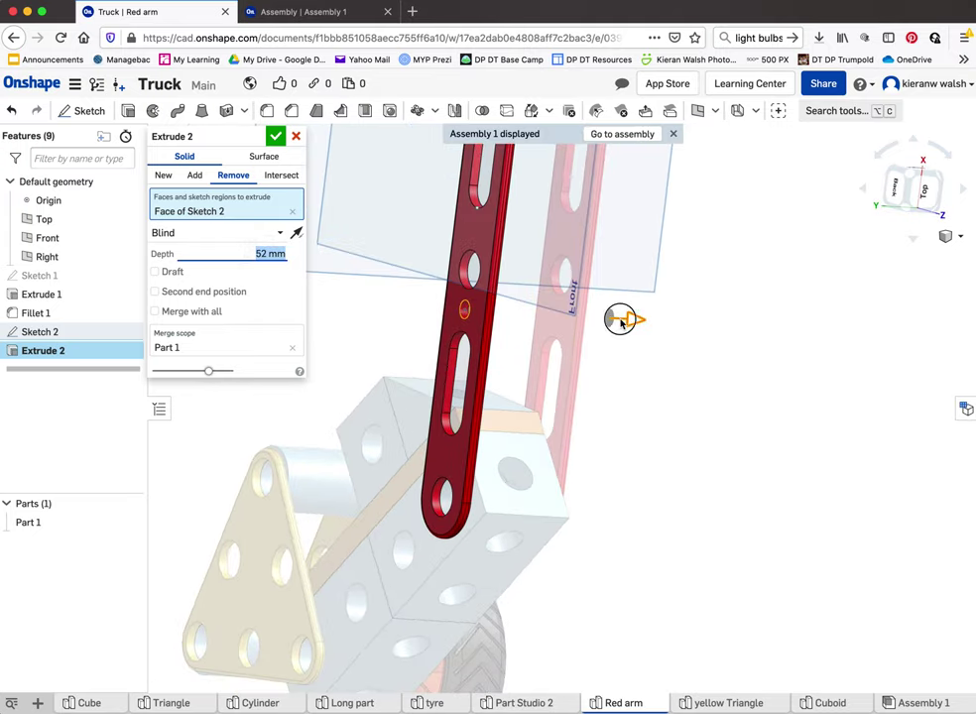
pyautogui.moveTo(468, 313); pyautogui.dragTo(572, 285)
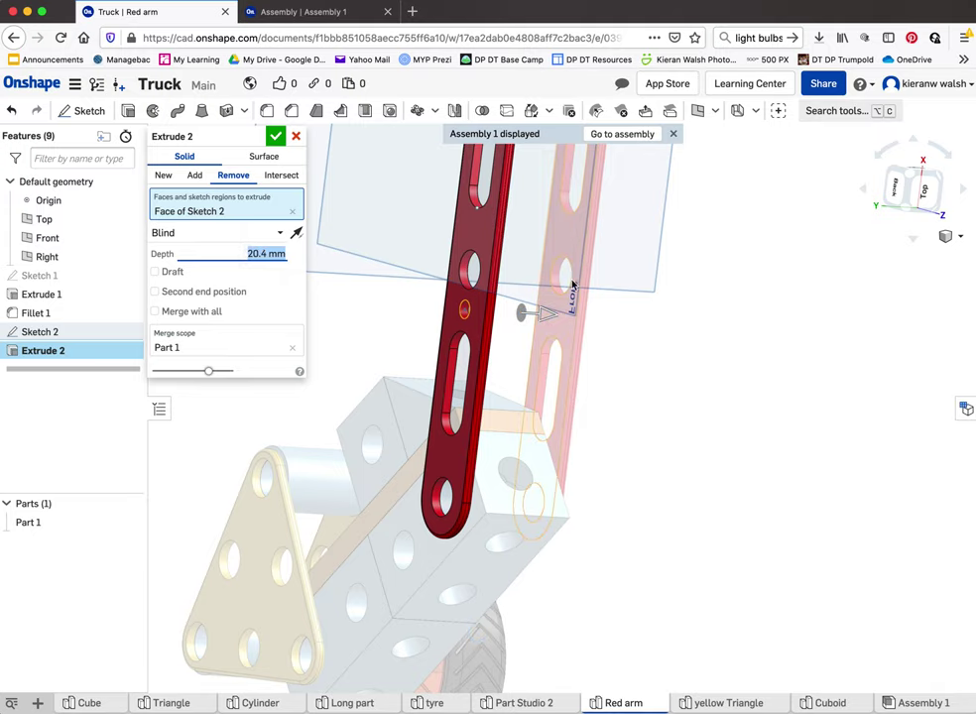
pyautogui.click(277, 137)
pyautogui.moveTo(357, 258); pyautogui.dragTo(586, 146, button='right')
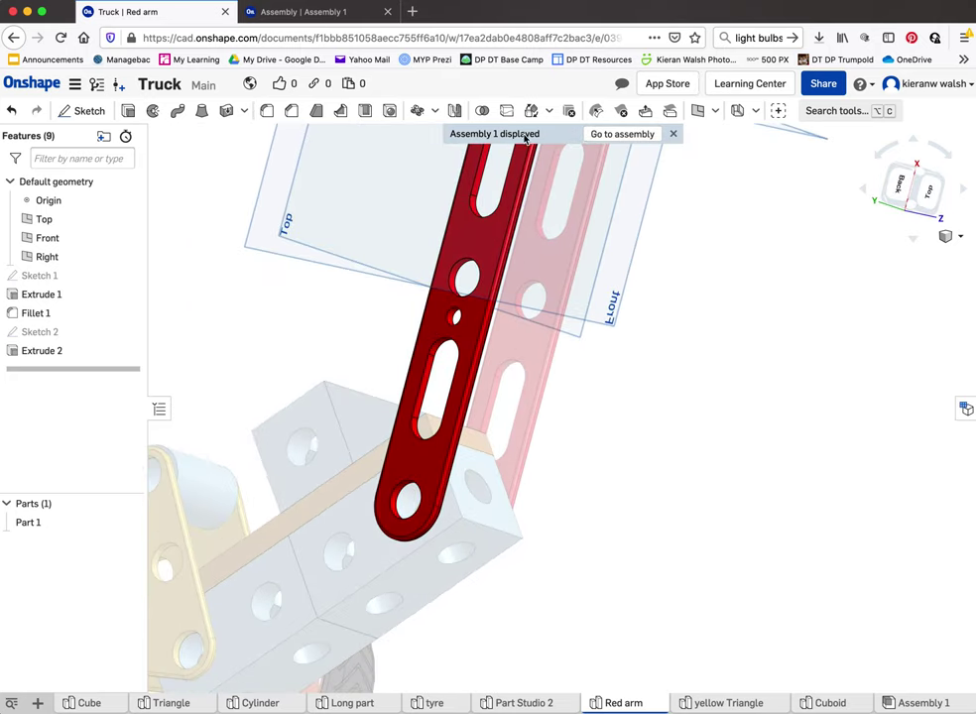
pyautogui.click(632, 135)
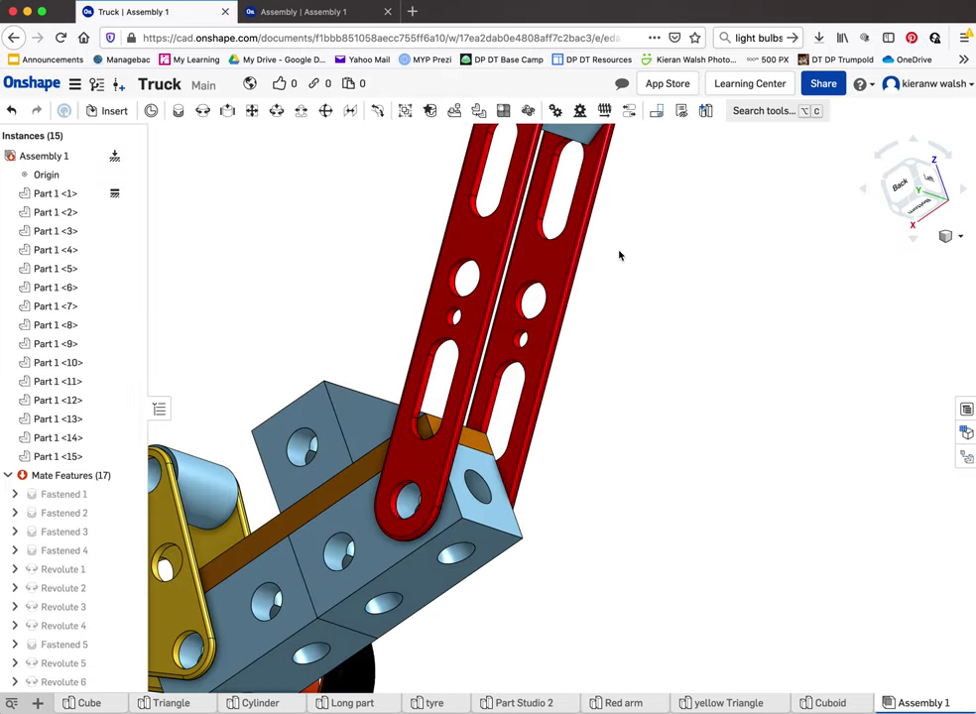
# Step: Swing the yellow triangle frame about its mounting hole on the chassis until its upper edge is roughly horizontal
pyautogui.moveTo(445, 337); pyautogui.dragTo(566, 345, button='right')
pyautogui.moveTo(442, 285); pyautogui.dragTo(579, 303, button='right')
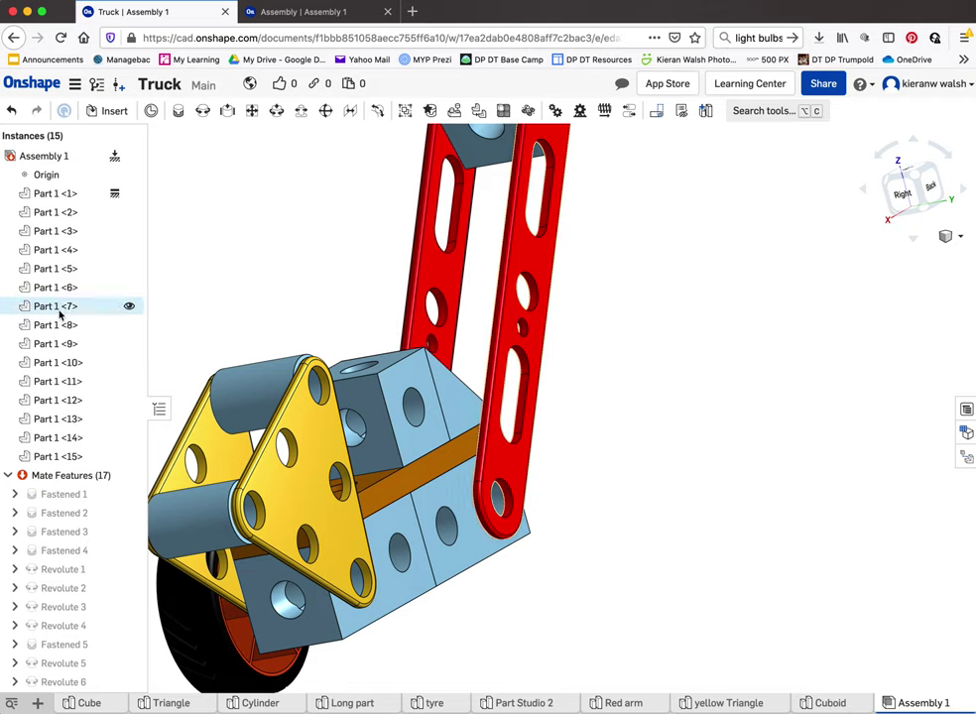
pyautogui.moveTo(486, 340); pyautogui.dragTo(512, 256, button='right')
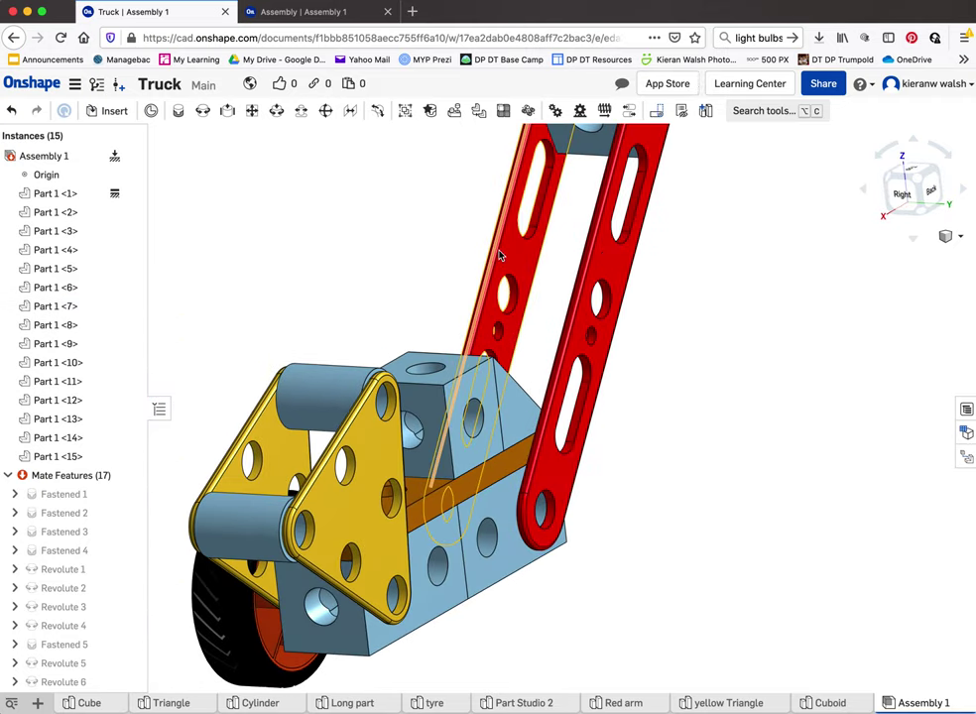
pyautogui.scroll(5, 540, 289)
pyautogui.moveTo(512, 256); pyautogui.dragTo(554, 320, button='right')
pyautogui.scroll(-5, 540, 288)
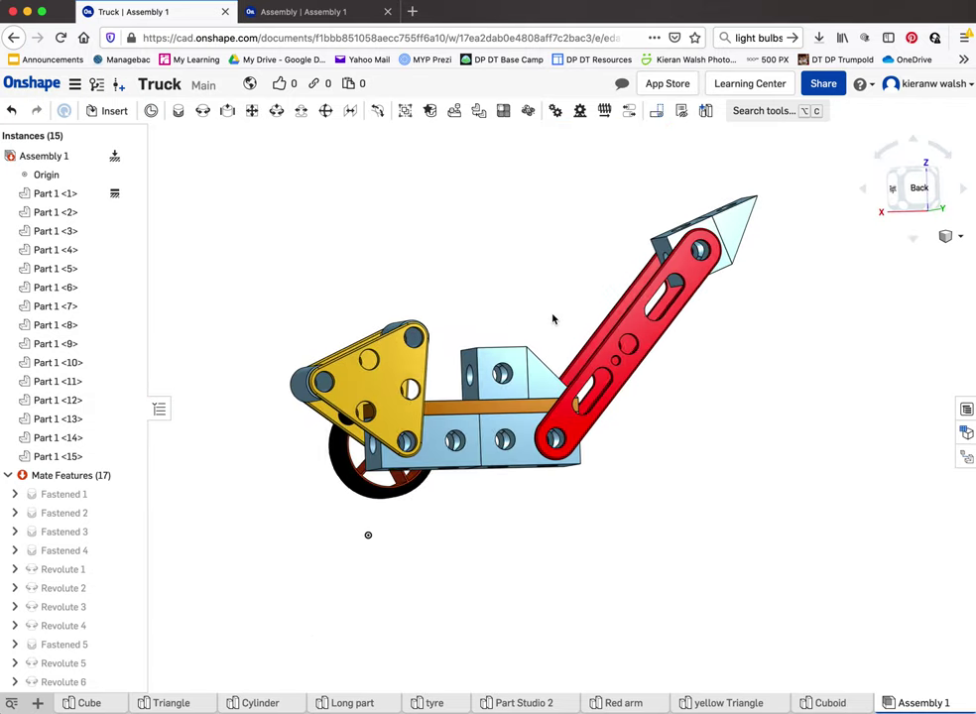
pyautogui.moveTo(373, 361); pyautogui.dragTo(427, 337)
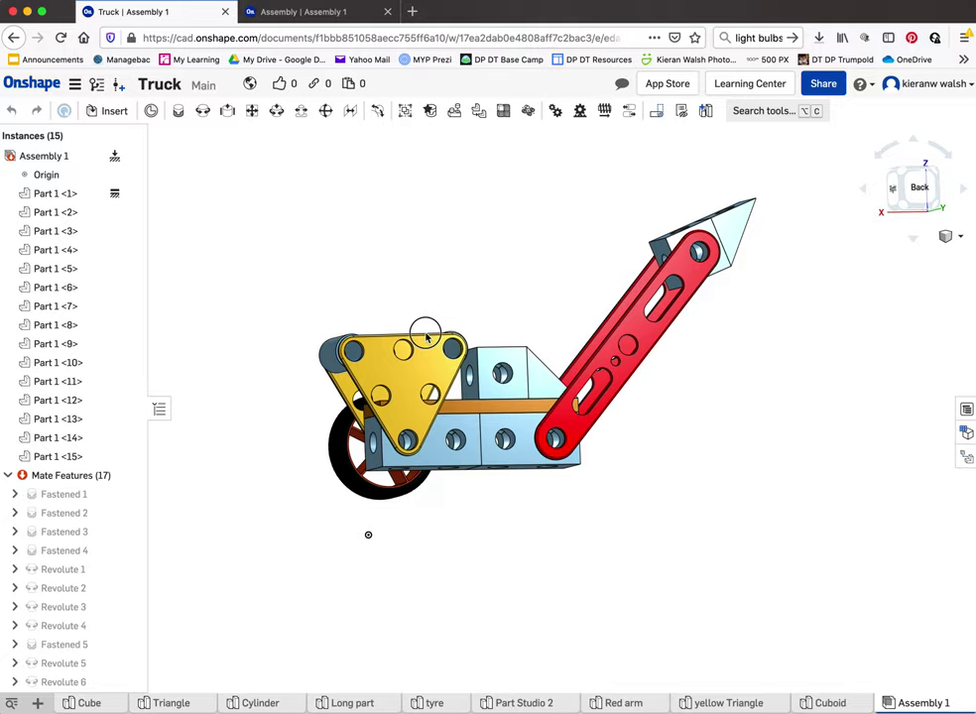
# Step: Open the Cuboid part studio from chassis block instance Part 1 <1>, keeping the assembly as context
pyautogui.moveTo(462, 365); pyautogui.dragTo(476, 372, button='right')
pyautogui.scroll(6, 615, 352)
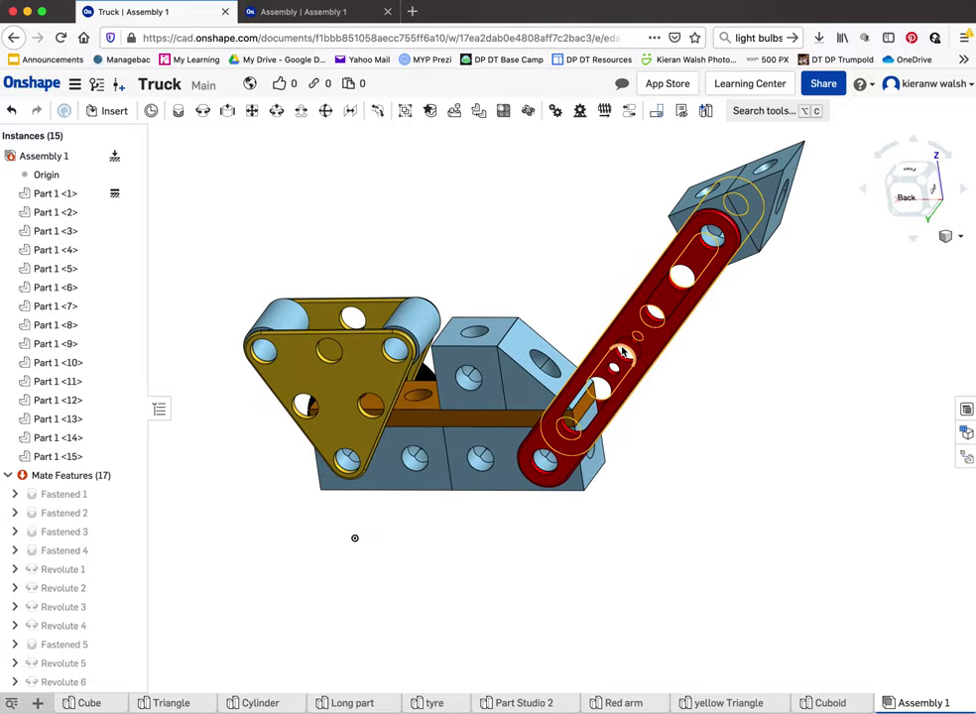
pyautogui.moveTo(615, 353); pyautogui.dragTo(517, 379, button='right')
pyautogui.scroll(-2, 517, 380)
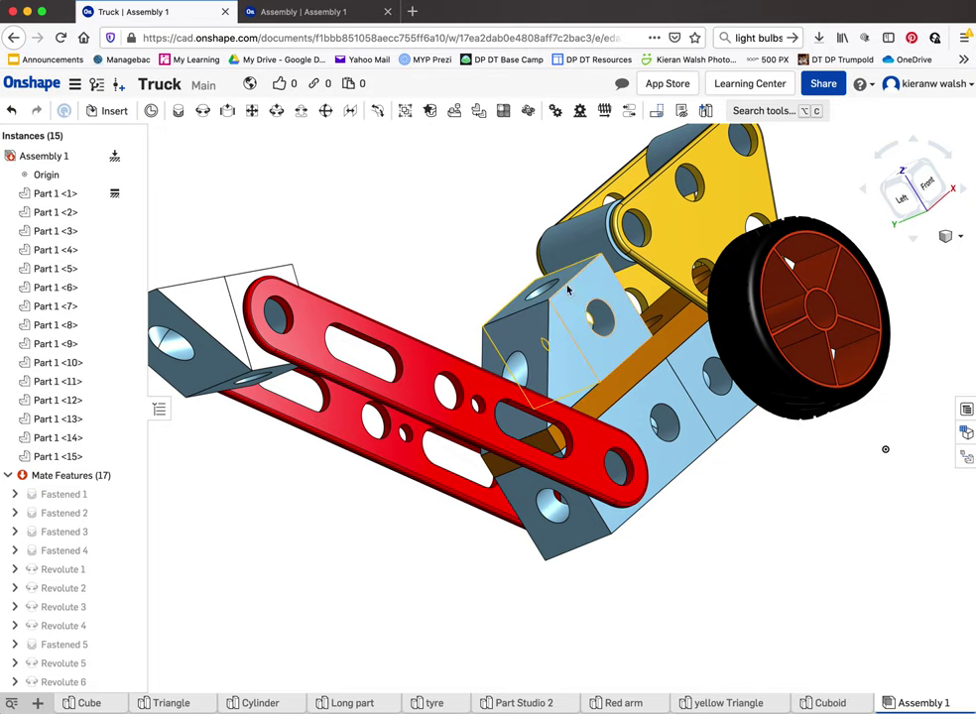
pyautogui.rightClick(60, 194)
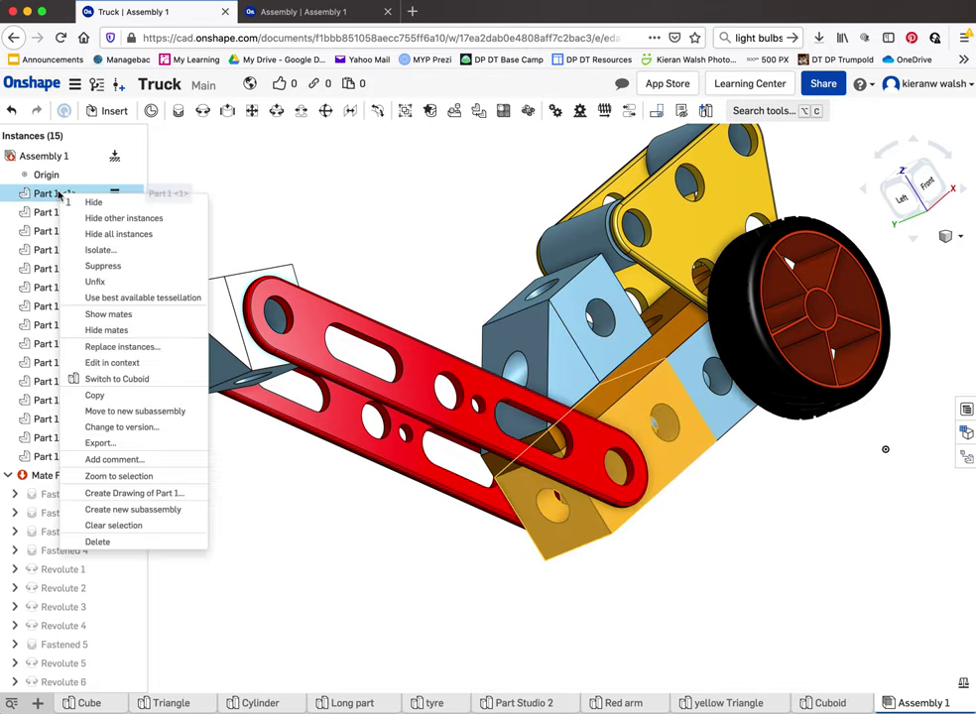
pyautogui.click(131, 378)
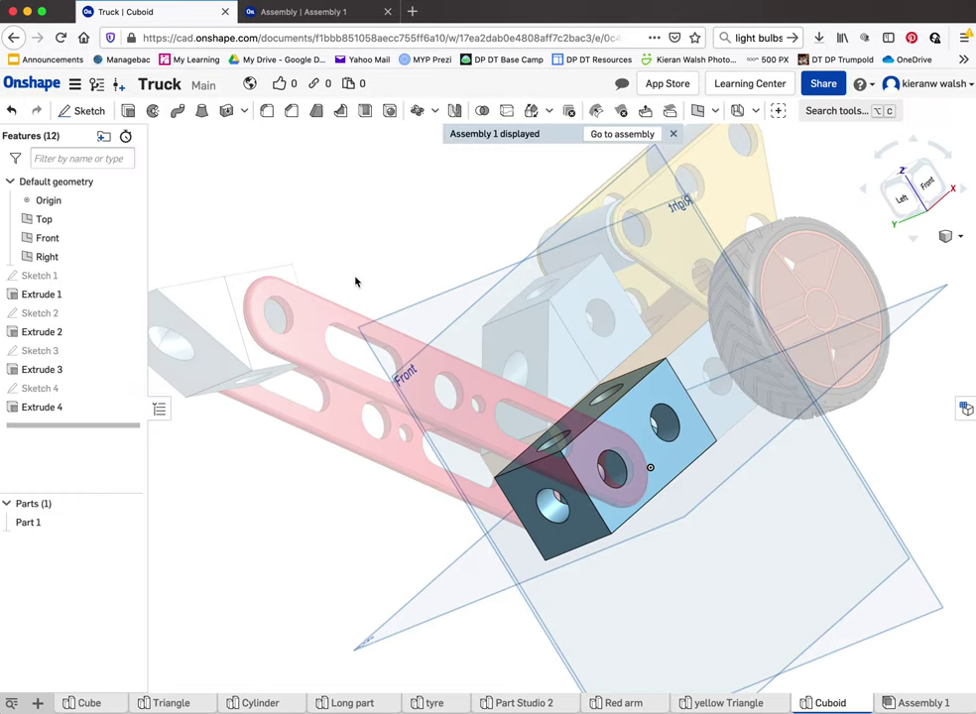
# Step: Set the cuboid part's appearance to orange-red DD5228 and return to Assembly 1
pyautogui.click(29, 523)
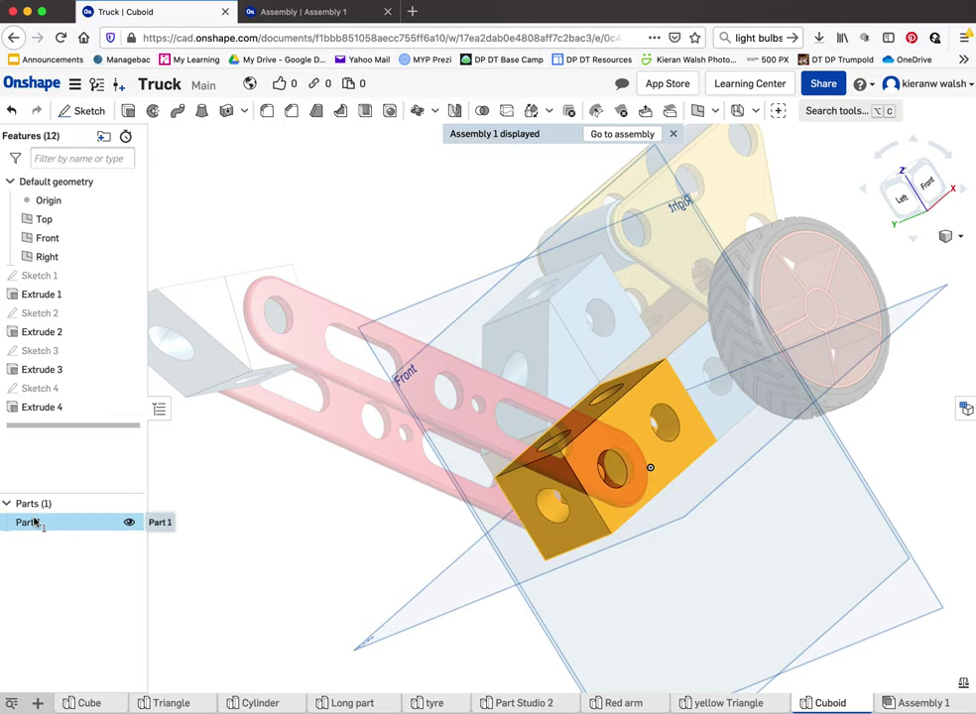
pyautogui.rightClick(33, 521)
pyautogui.click(79, 576)
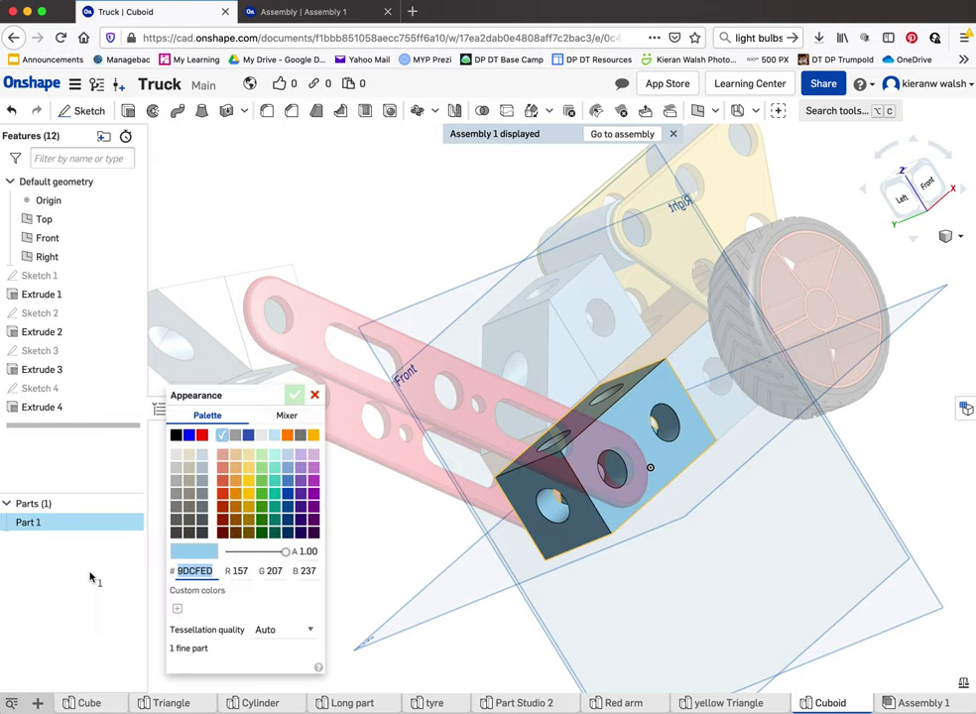
pyautogui.click(226, 494)
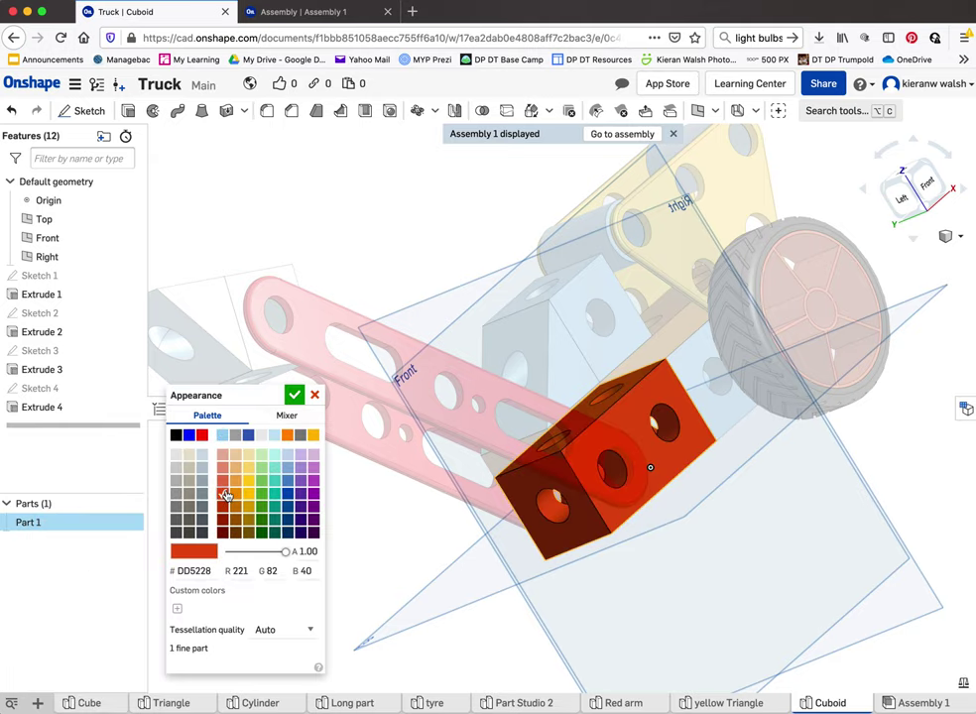
pyautogui.click(293, 397)
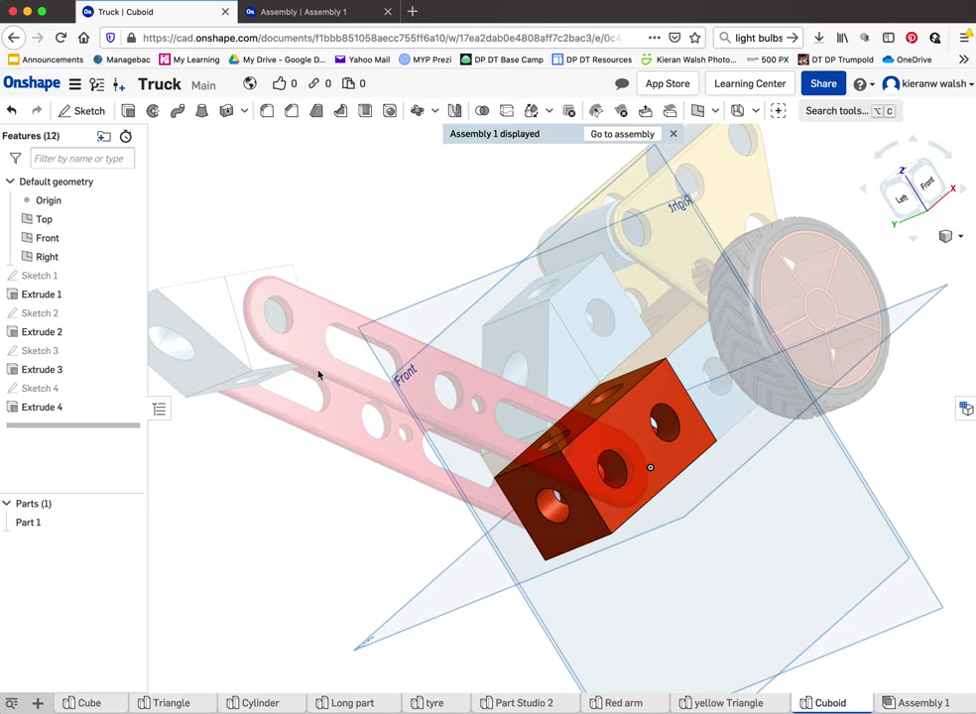
pyautogui.click(628, 133)
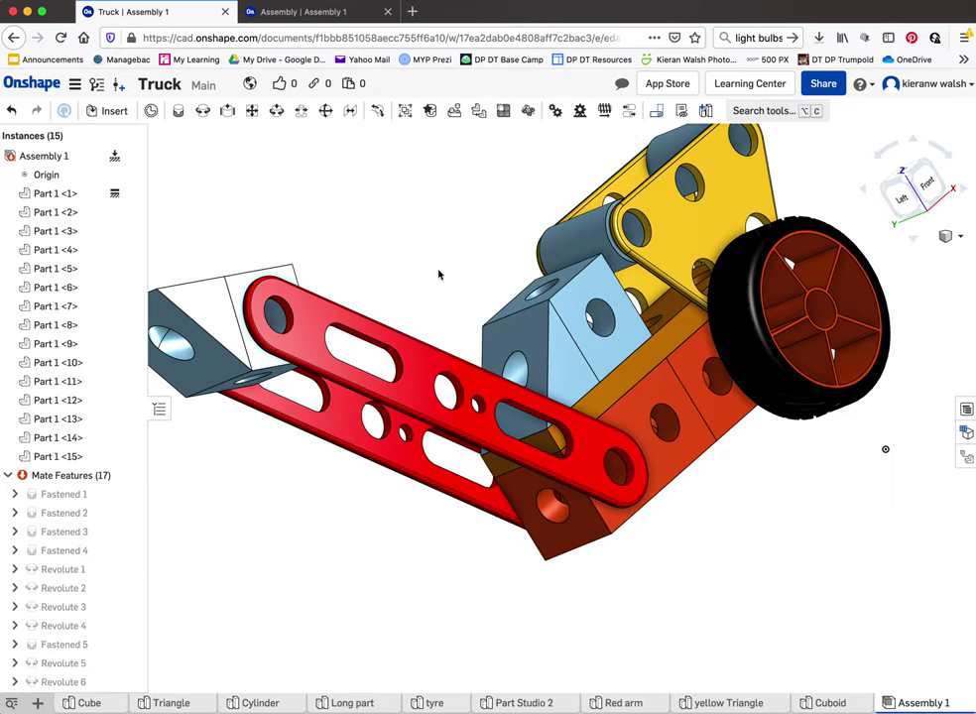
# Step: Examine the recoloured truck from the front and the back, including the wheel, chassis blocks and red arms
pyautogui.moveTo(662, 408); pyautogui.dragTo(455, 427, button='right')
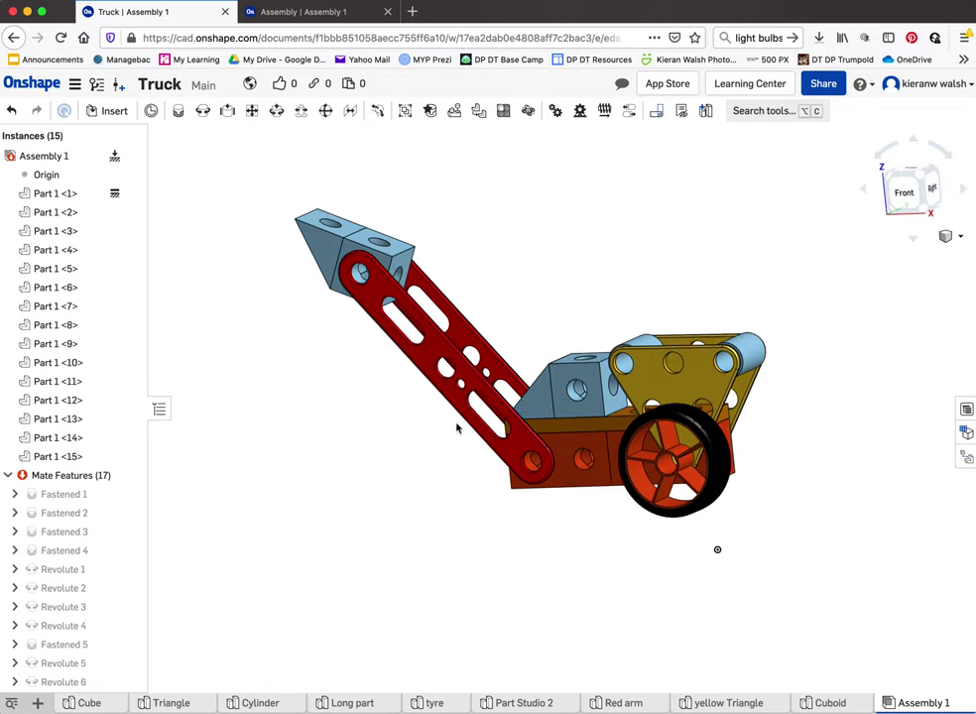
pyautogui.scroll(3, 517, 410)
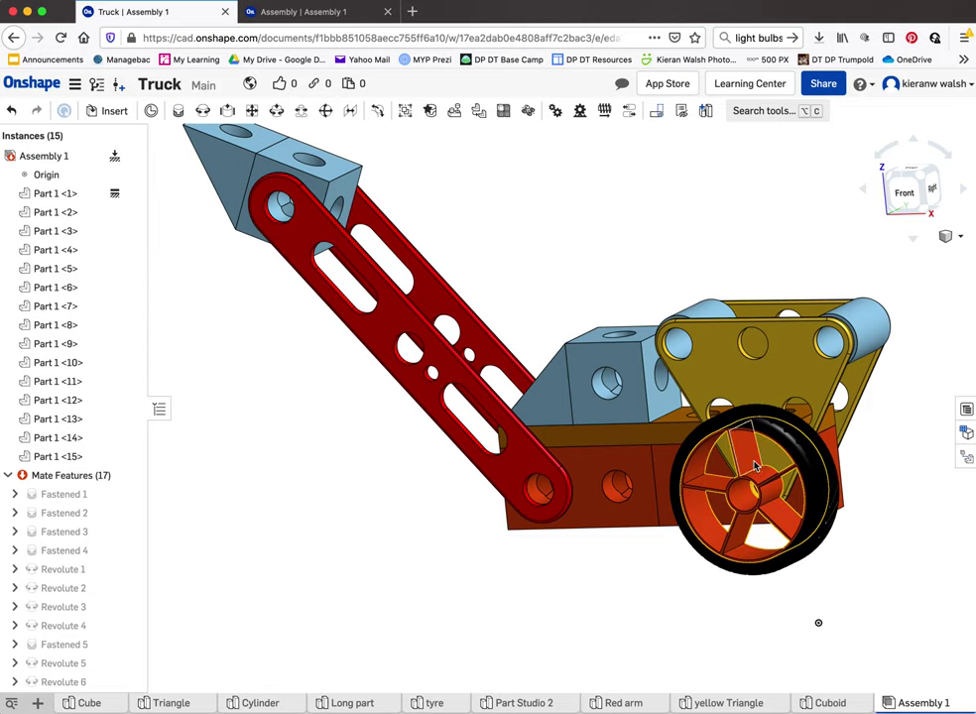
pyautogui.scroll(3, 768, 378)
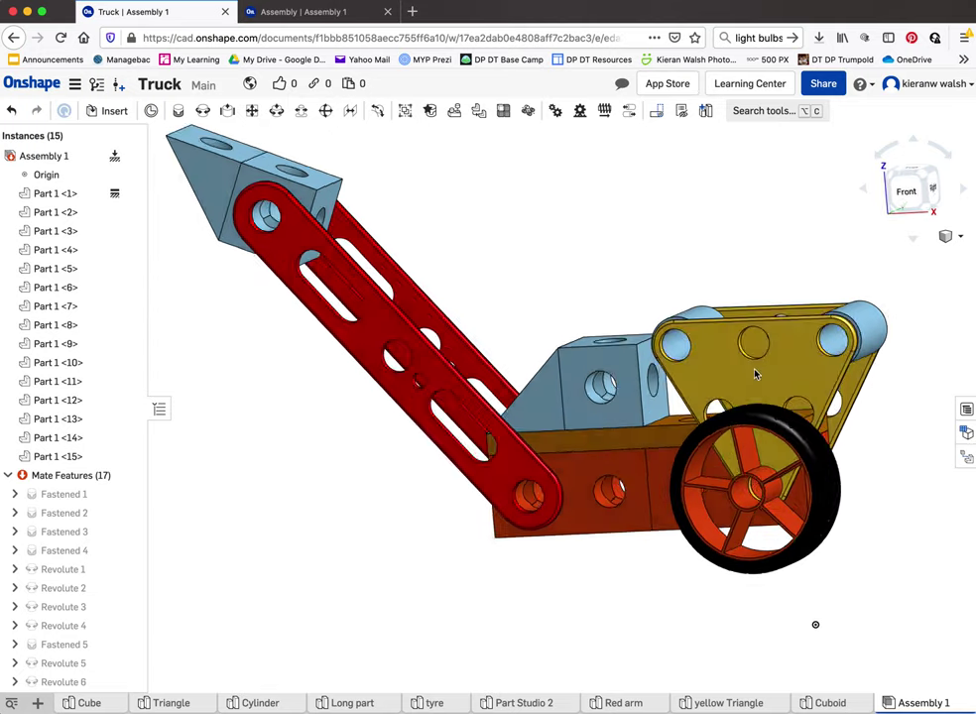
pyautogui.scroll(-4, 647, 387)
pyautogui.moveTo(616, 390); pyautogui.dragTo(607, 386, button='right')
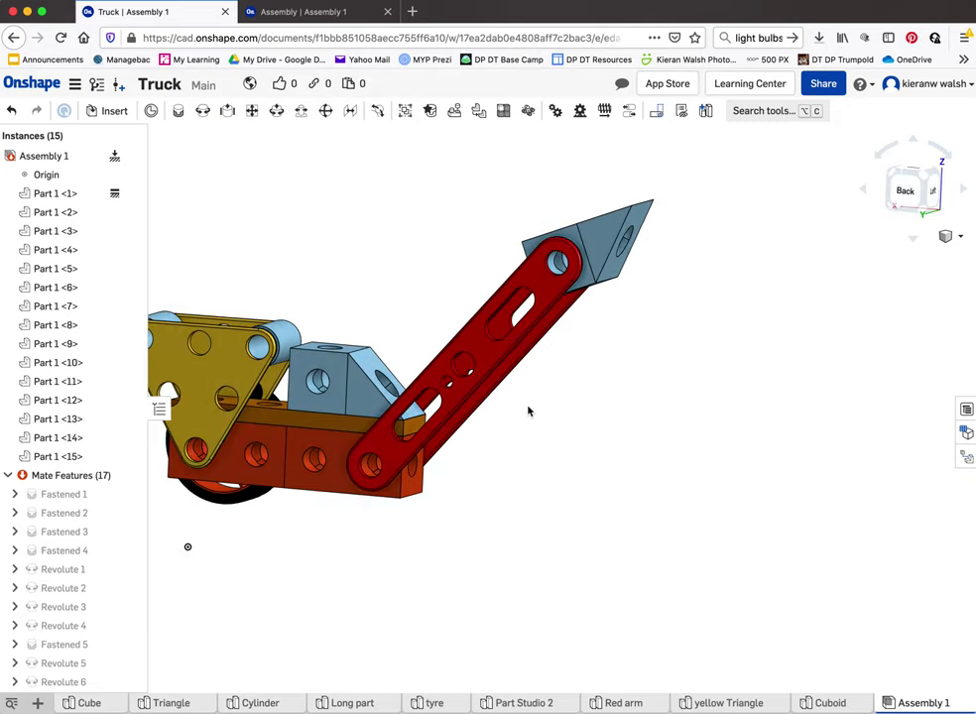
pyautogui.scroll(-3, 518, 427)
pyautogui.scroll(5, 370, 422)
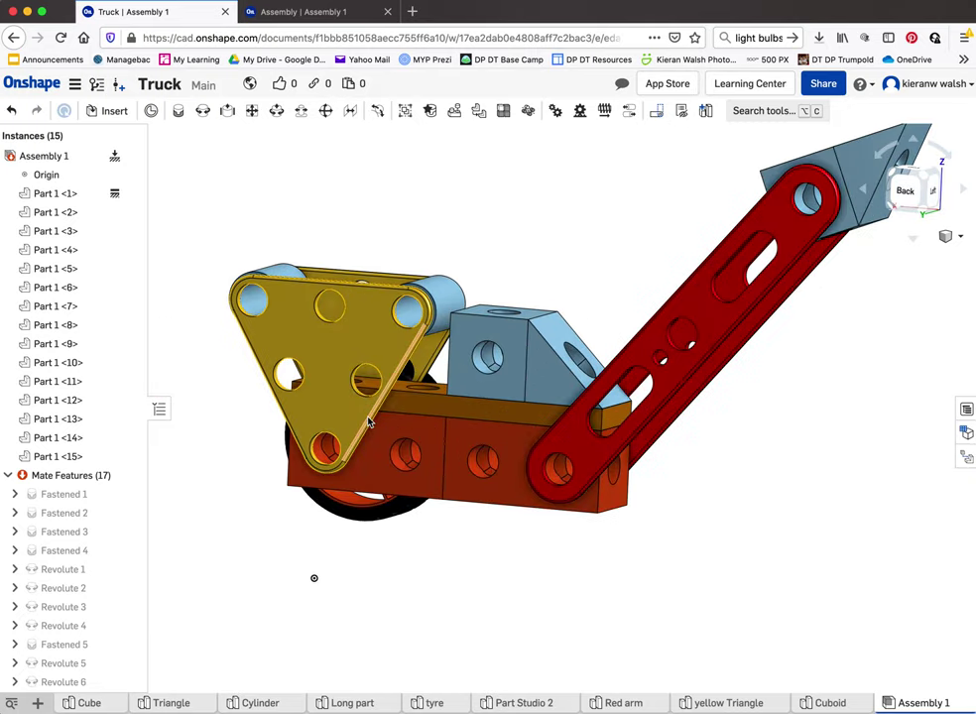